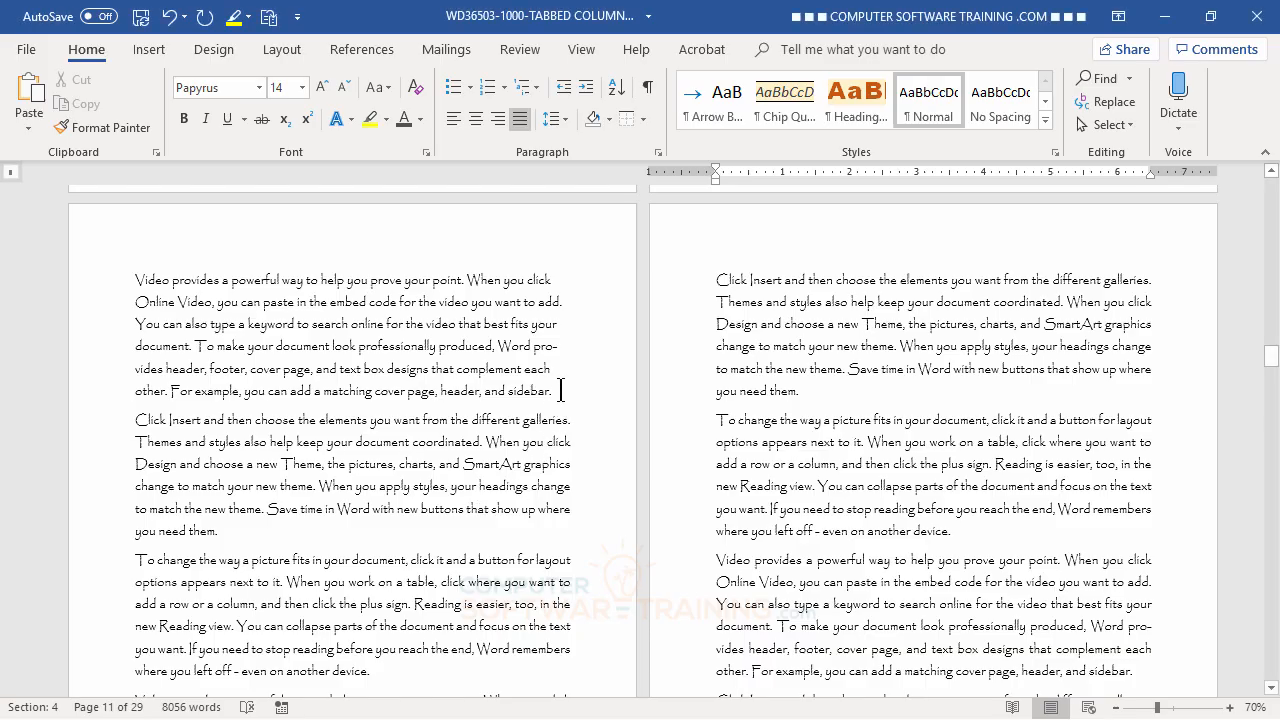
Add an empty paragraph on page 11 after the paragraph ending "header, and sidebar."
{"action": "left_click", "coordinate": [560, 391]}
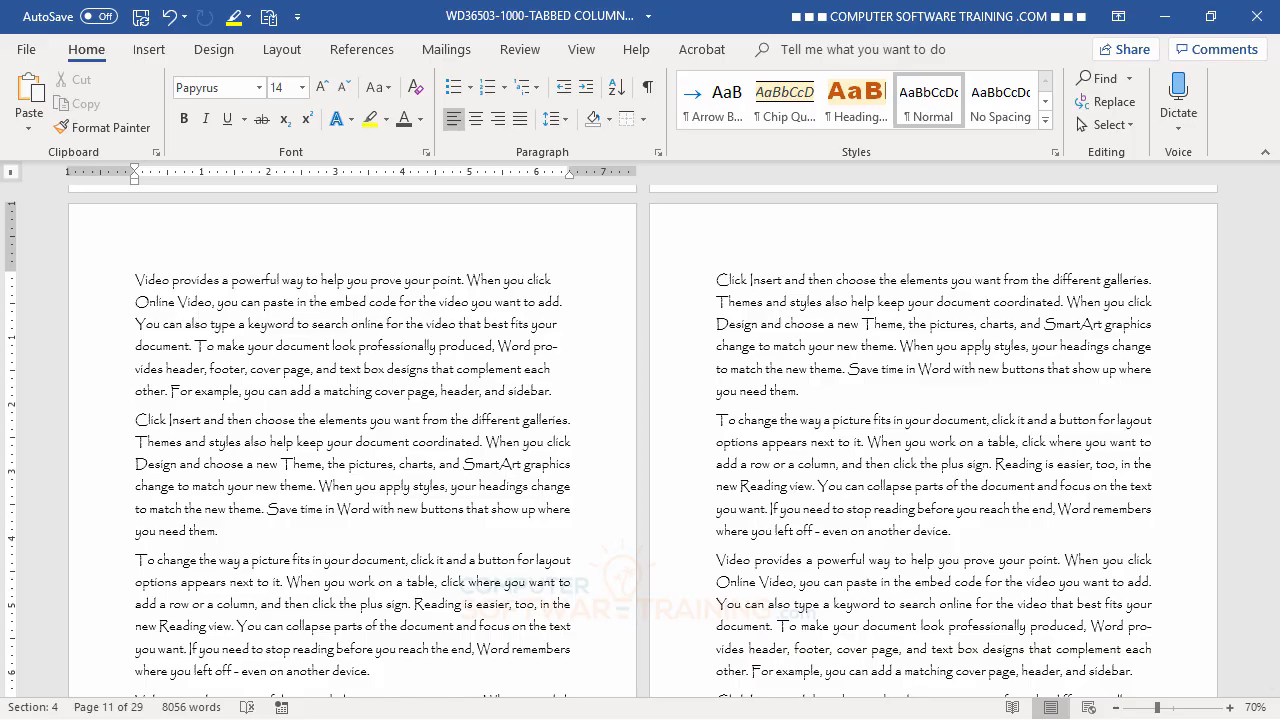
{"action": "key", "text": "Return"}
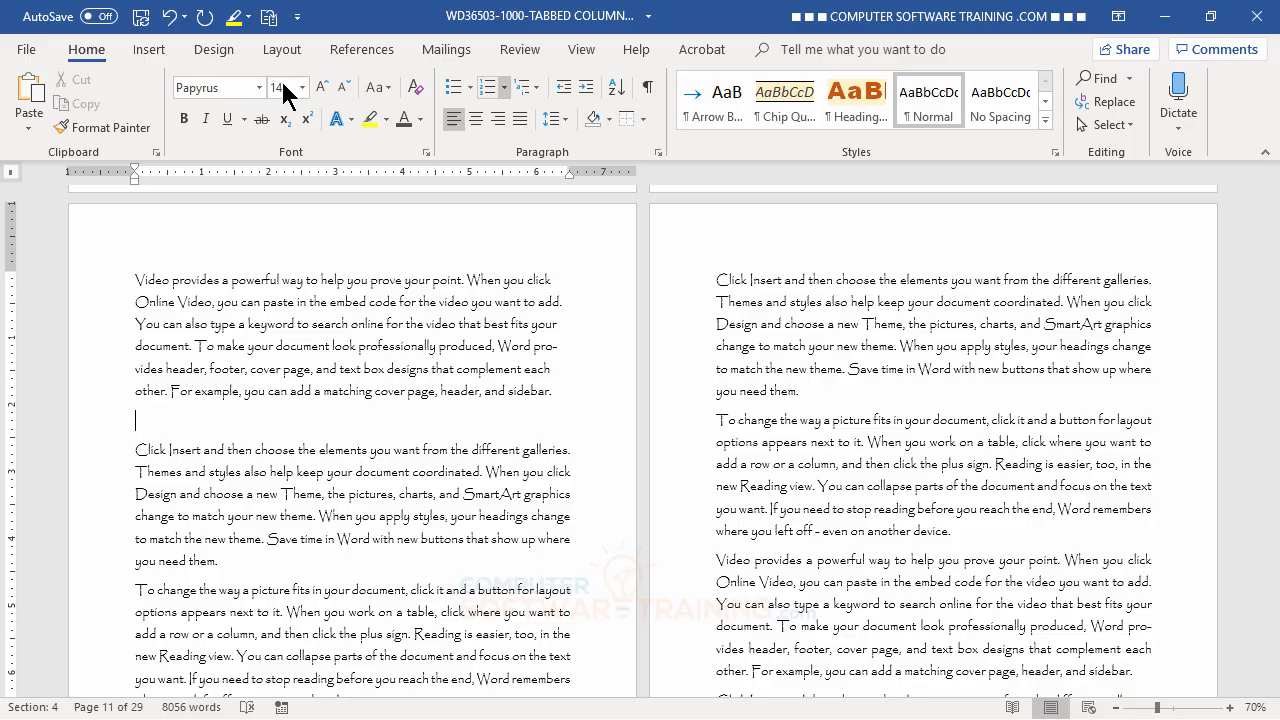
{"action": "left_click", "coordinate": [150, 52]}
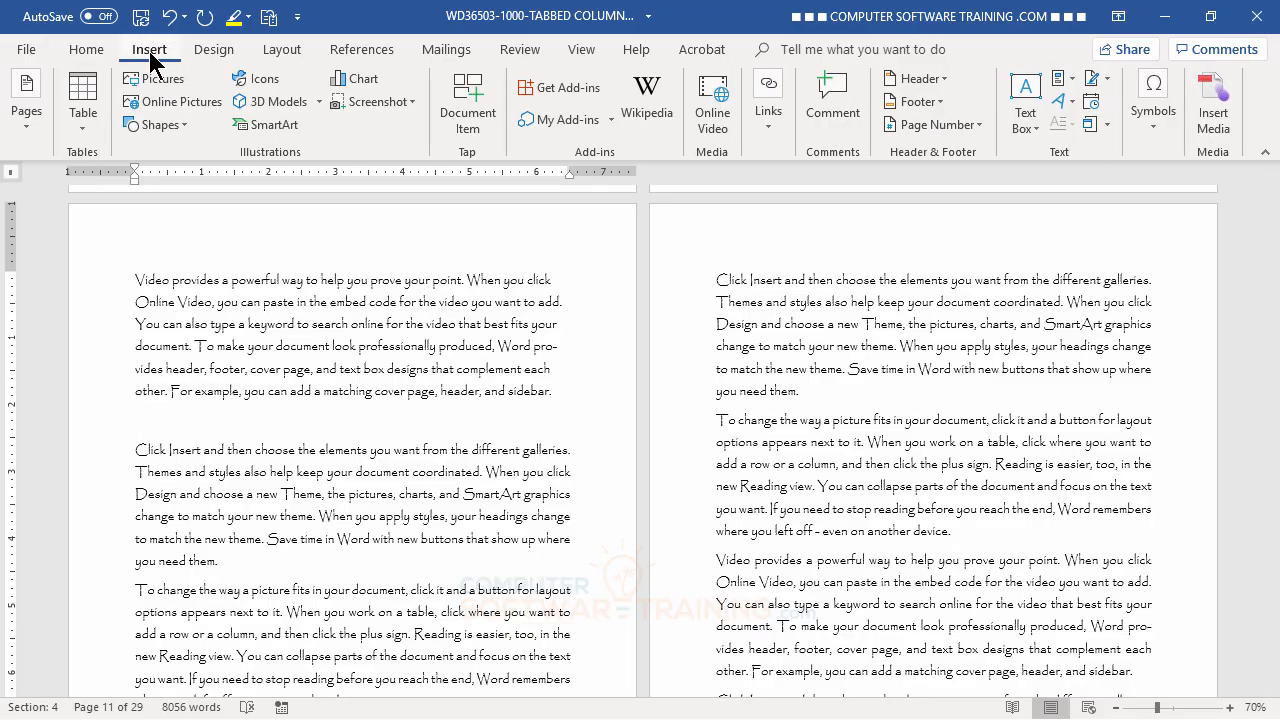
Examine the ways to insert a table, including the Insert Table settings and the built-in Quick Tables designs
{"action": "left_click", "coordinate": [84, 122]}
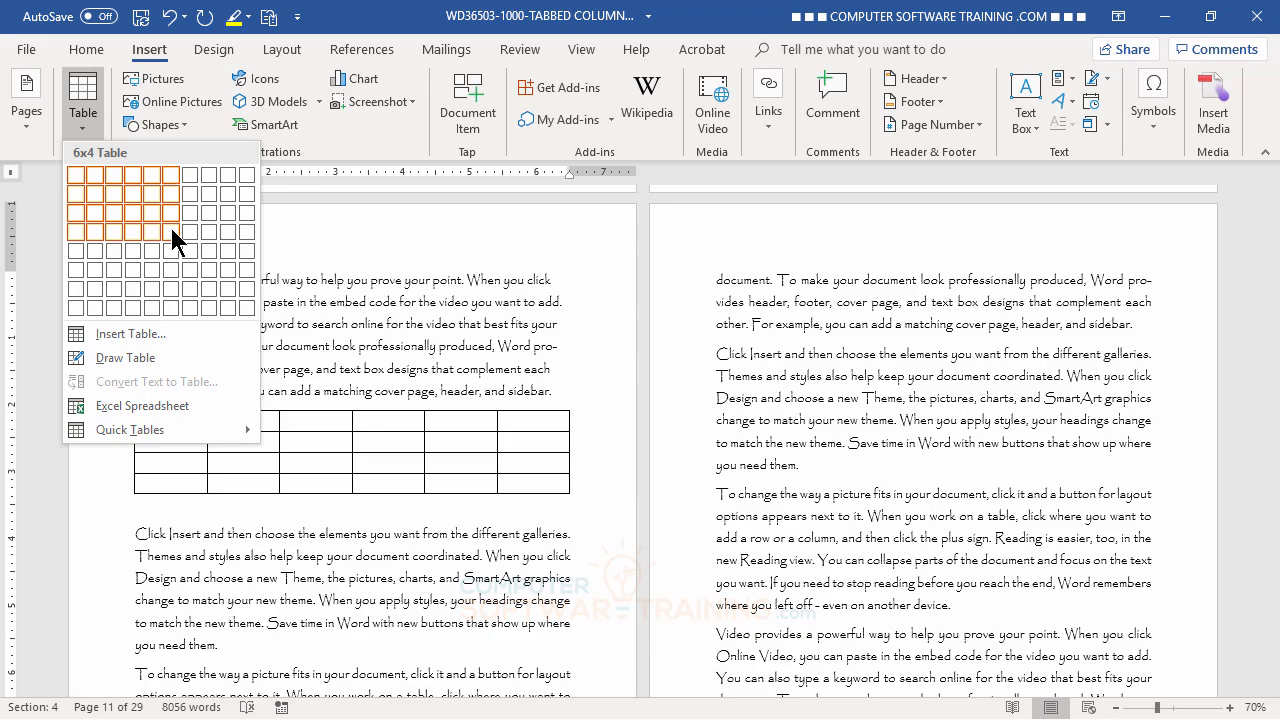
{"action": "left_click", "coordinate": [137, 343]}
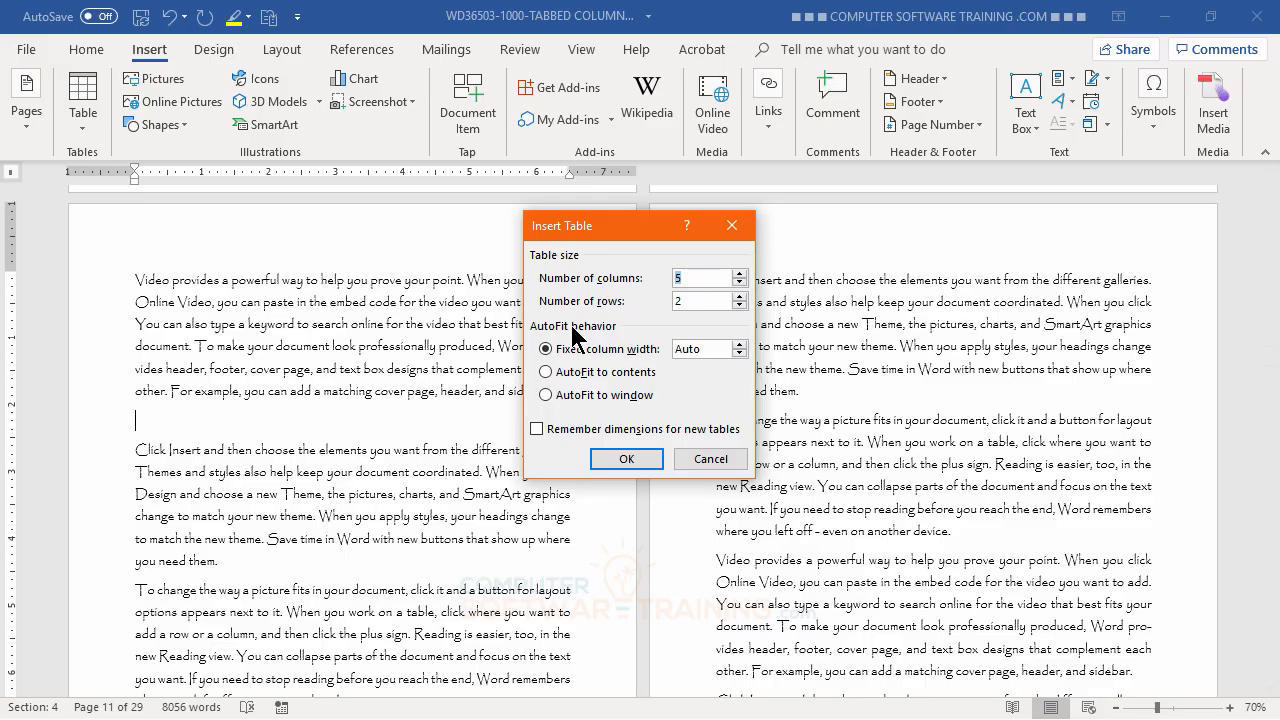
{"action": "left_click", "coordinate": [712, 459]}
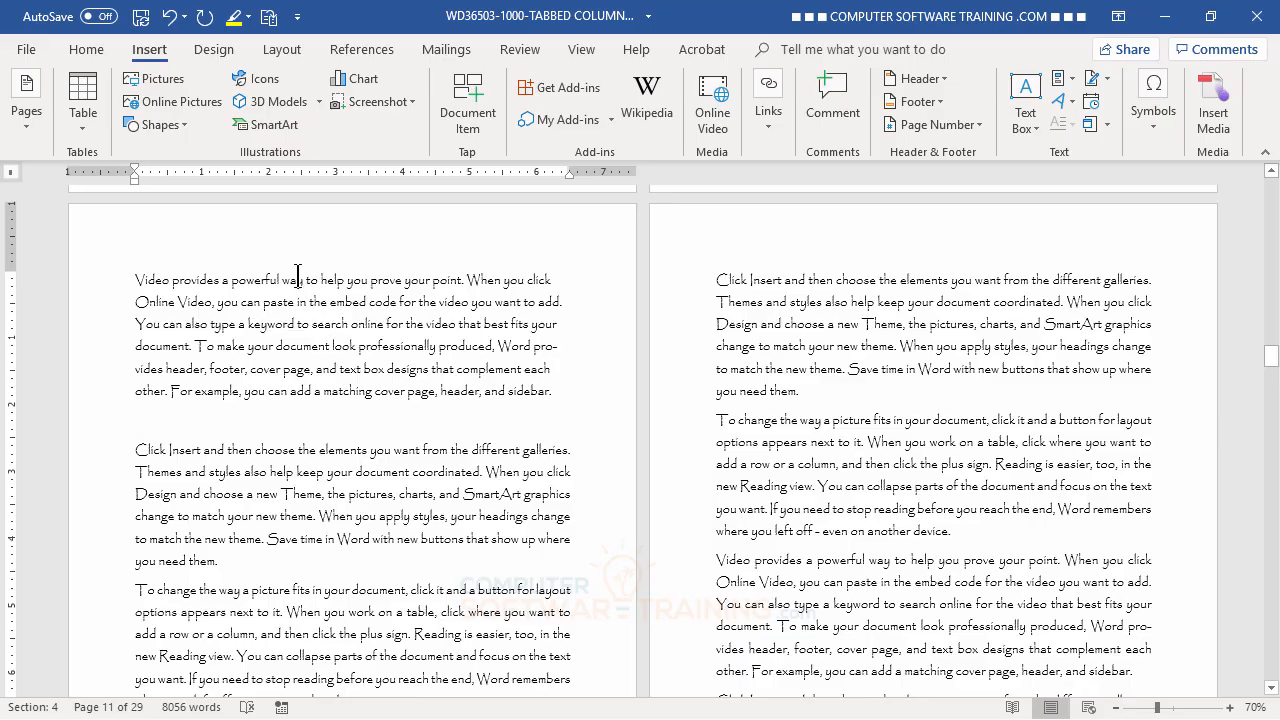
{"action": "left_click", "coordinate": [88, 120]}
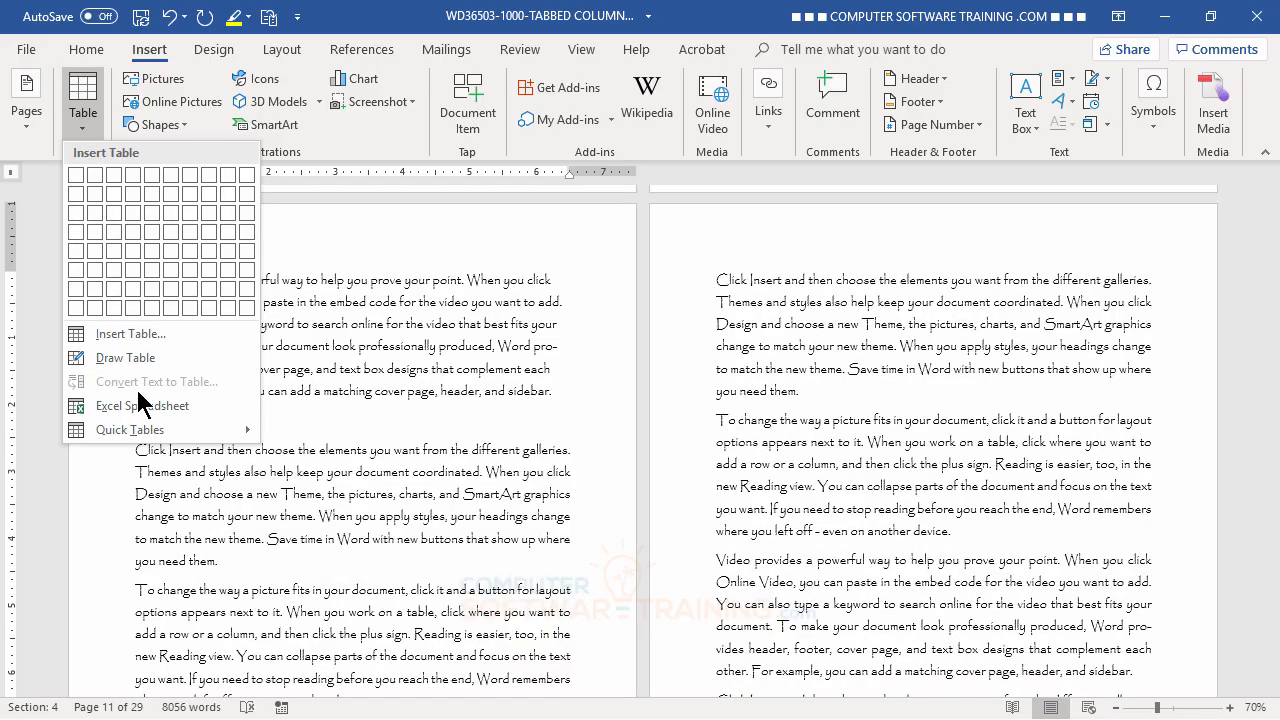
{"action": "mouse_move", "coordinate": [112, 426]}
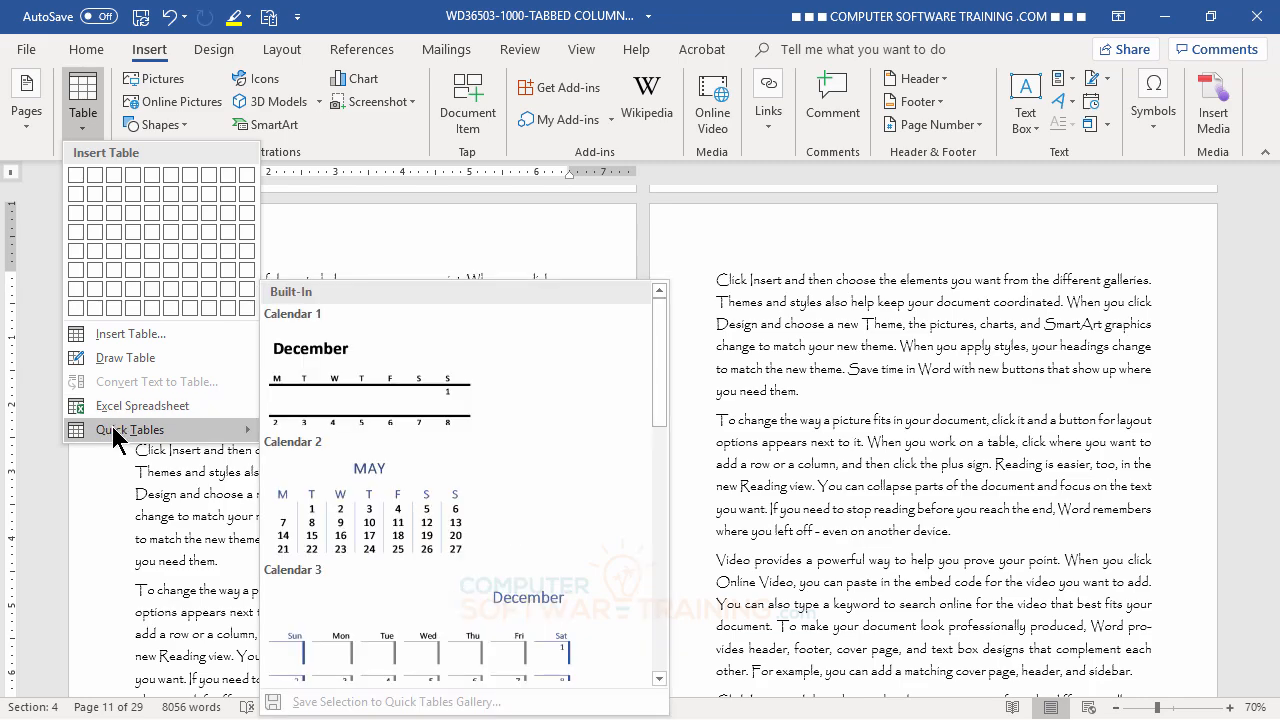
{"action": "scroll", "coordinate": [460, 440], "scroll_direction": "down", "scroll_amount": 3}
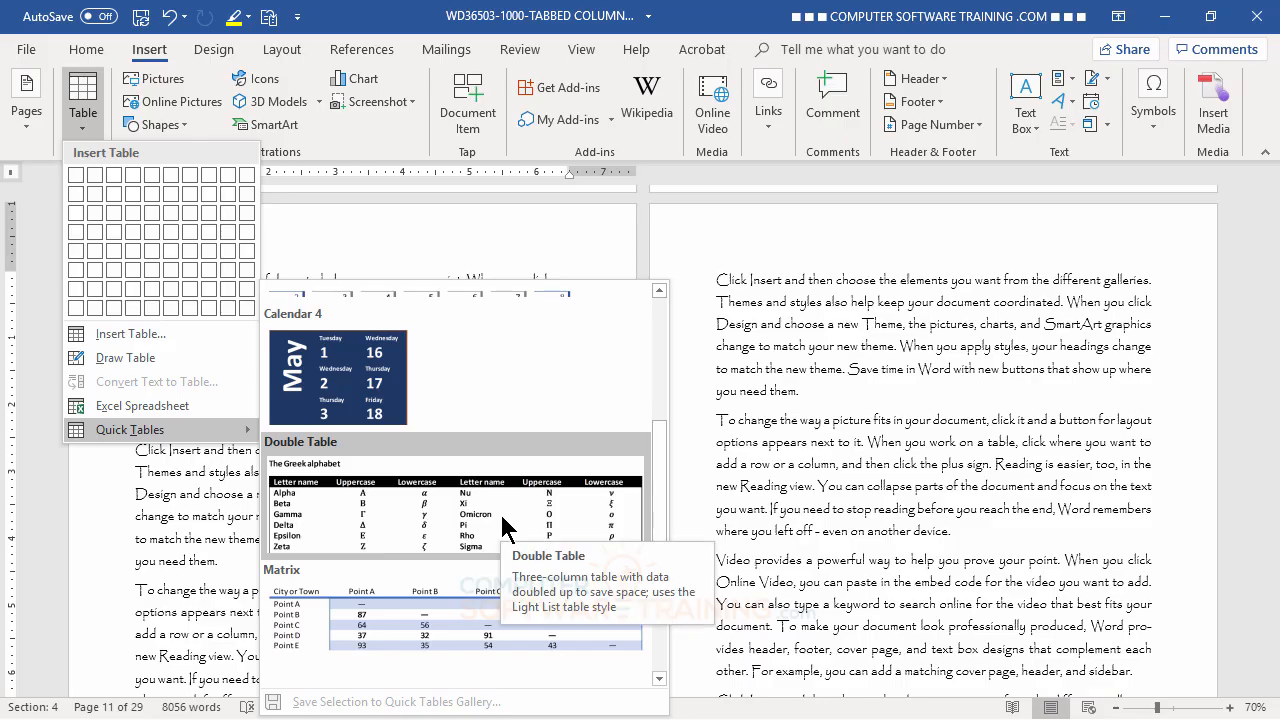
{"action": "scroll", "coordinate": [503, 527], "scroll_direction": "down", "scroll_amount": 3}
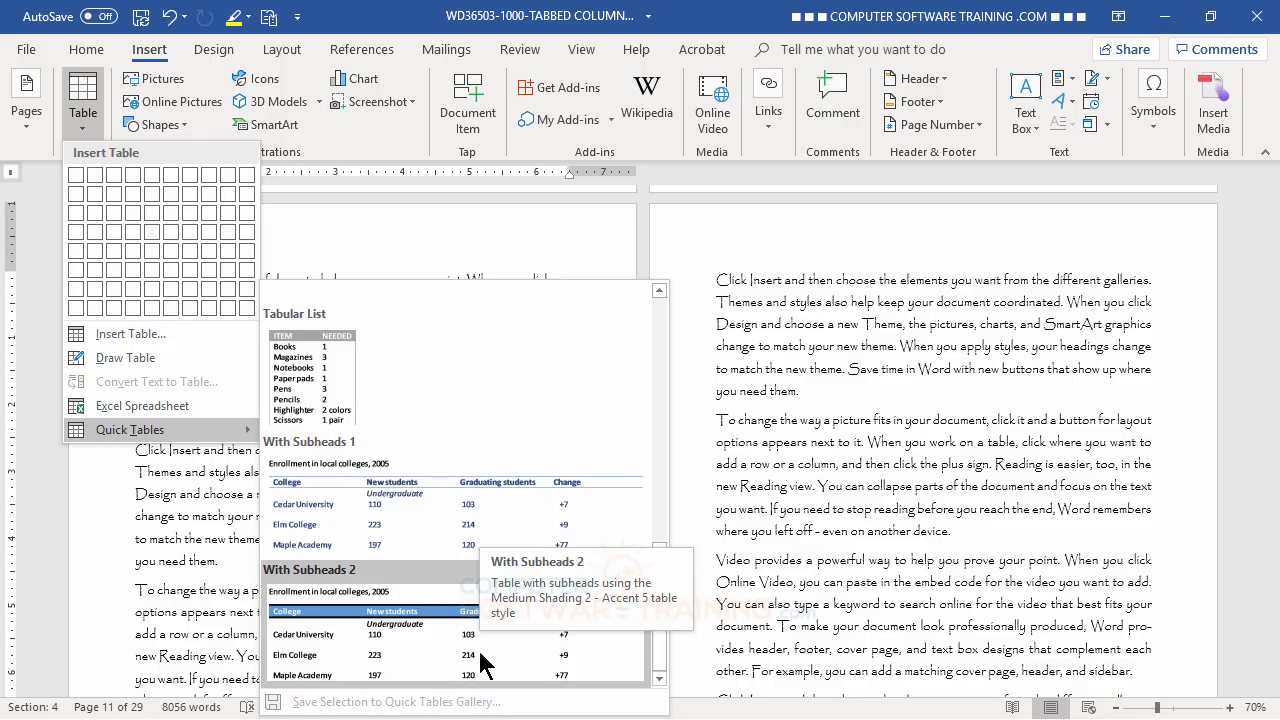
{"action": "left_click", "coordinate": [790, 278]}
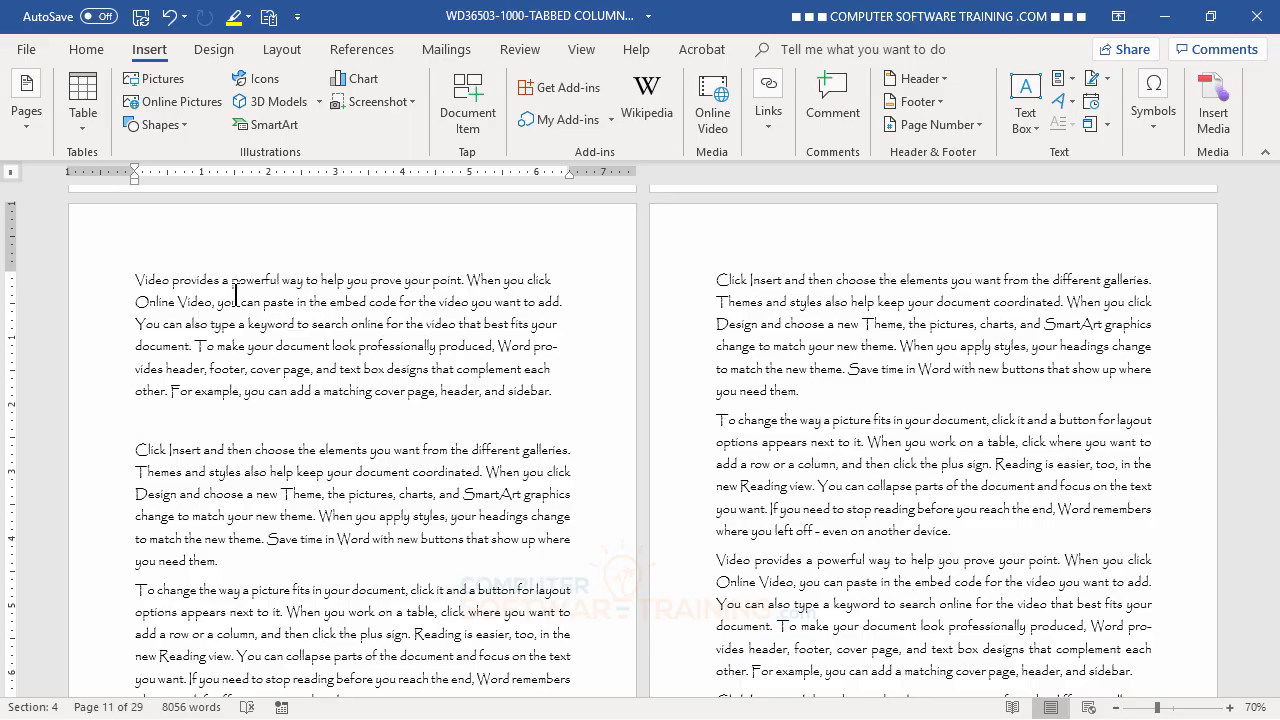
Insert the "With Subheads 2" quick table at the empty paragraph
{"action": "left_click", "coordinate": [83, 137]}
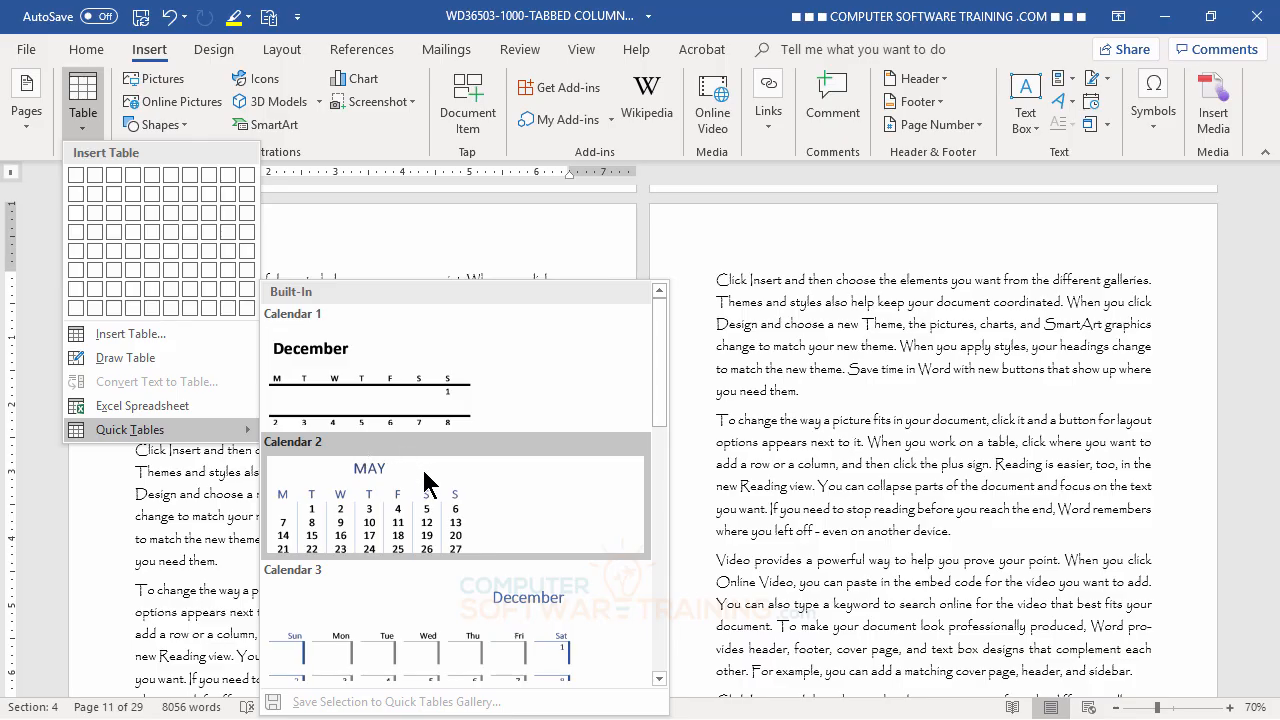
{"action": "scroll", "coordinate": [428, 484], "scroll_direction": "down", "scroll_amount": 3}
{"action": "scroll", "coordinate": [426, 477], "scroll_direction": "down", "scroll_amount": 3}
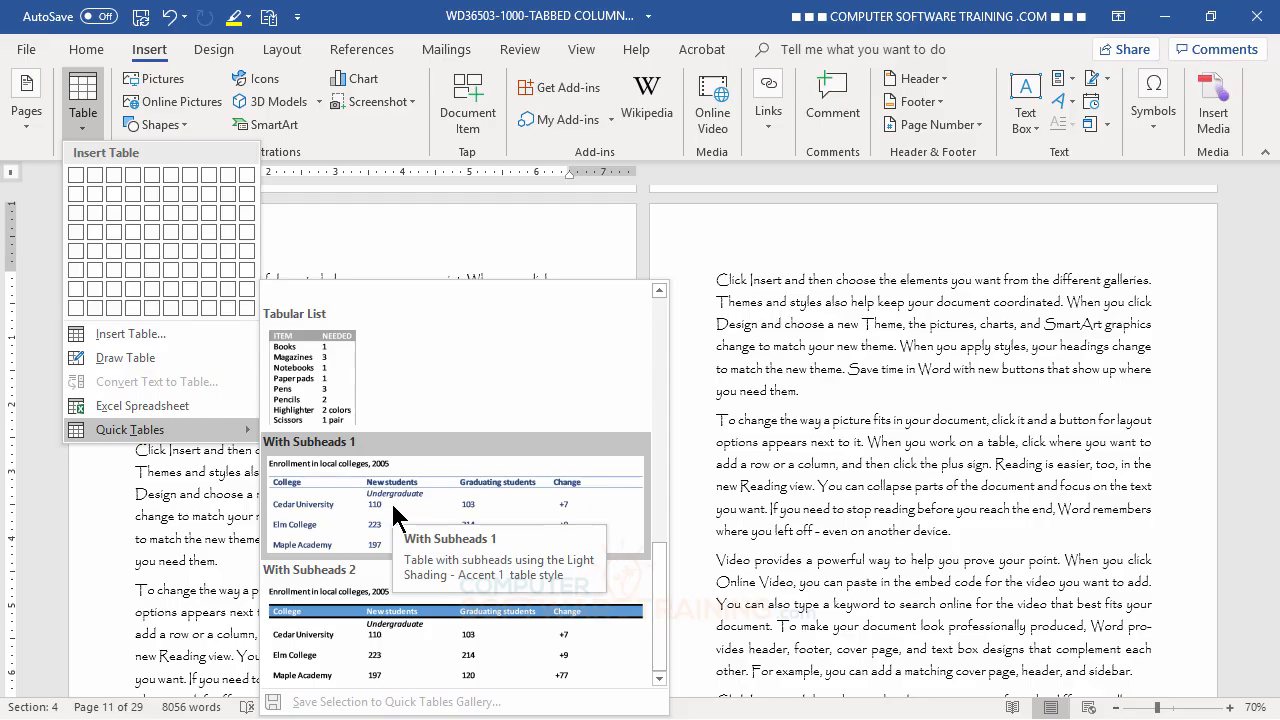
{"action": "left_click", "coordinate": [408, 649]}
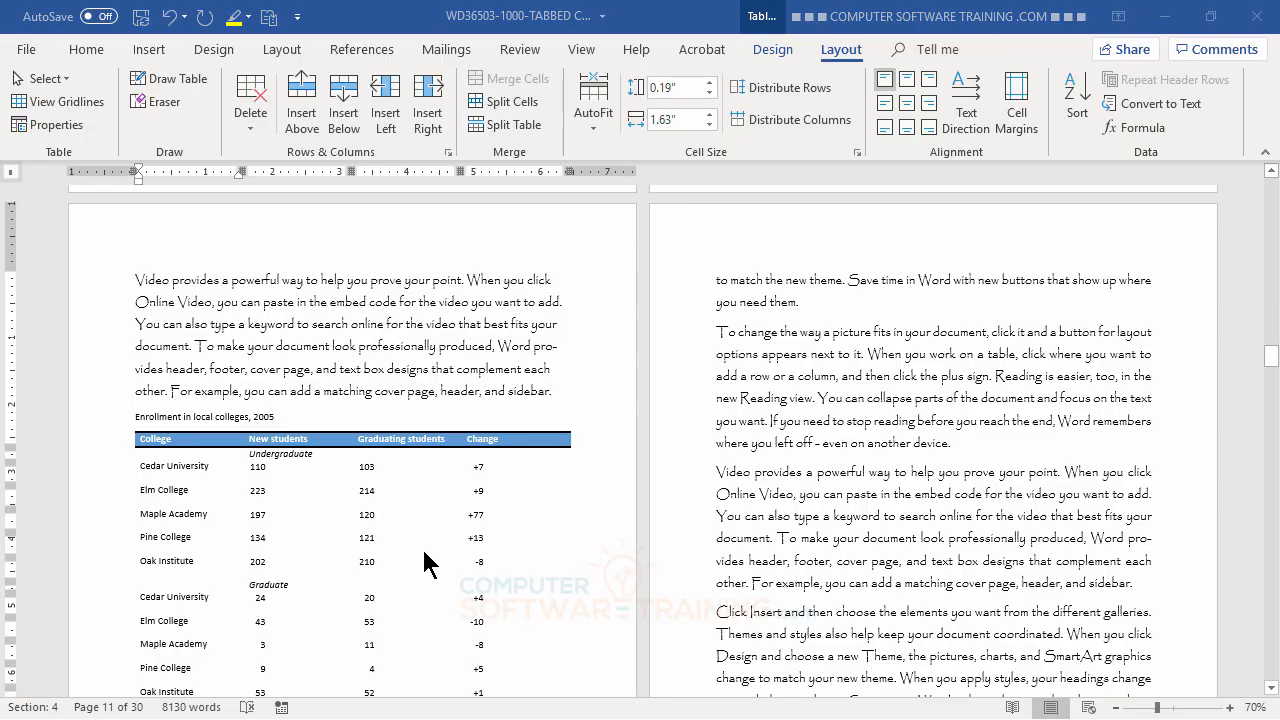
Examine the design and layout options available for the inserted enrollment table
{"action": "scroll", "coordinate": [390, 580], "scroll_direction": "down", "scroll_amount": 1}
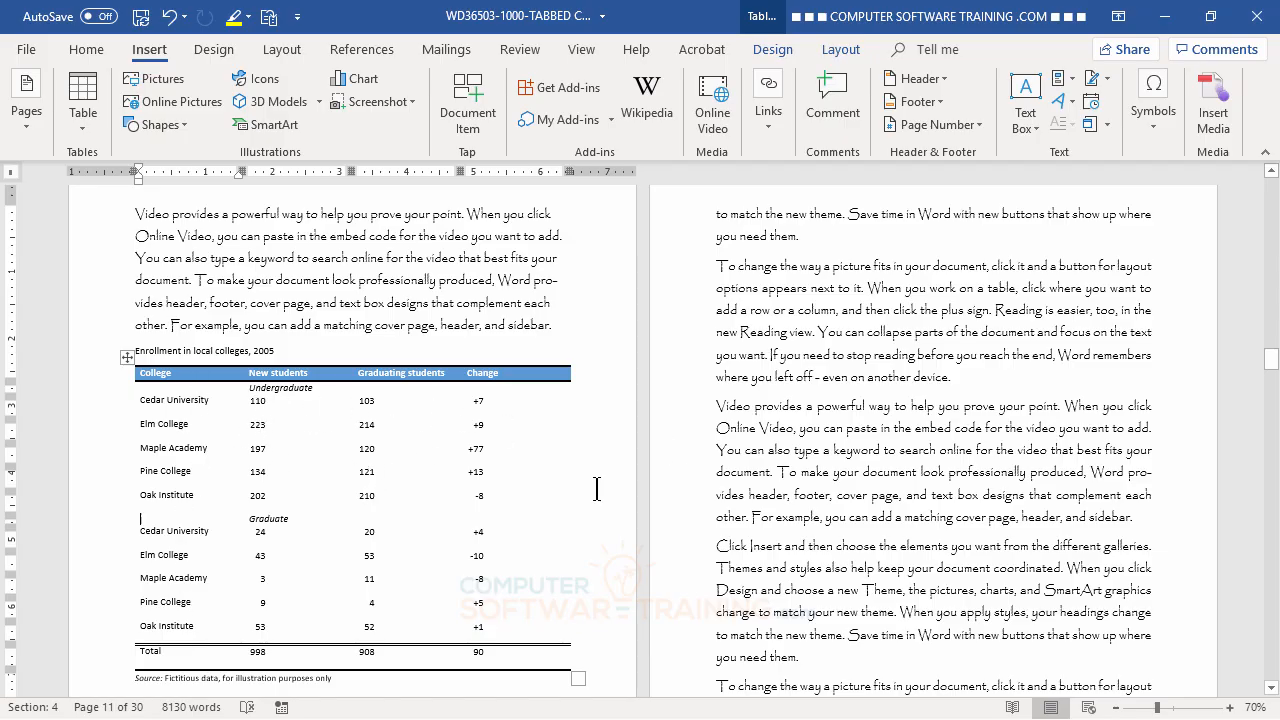
{"action": "left_click", "coordinate": [267, 404]}
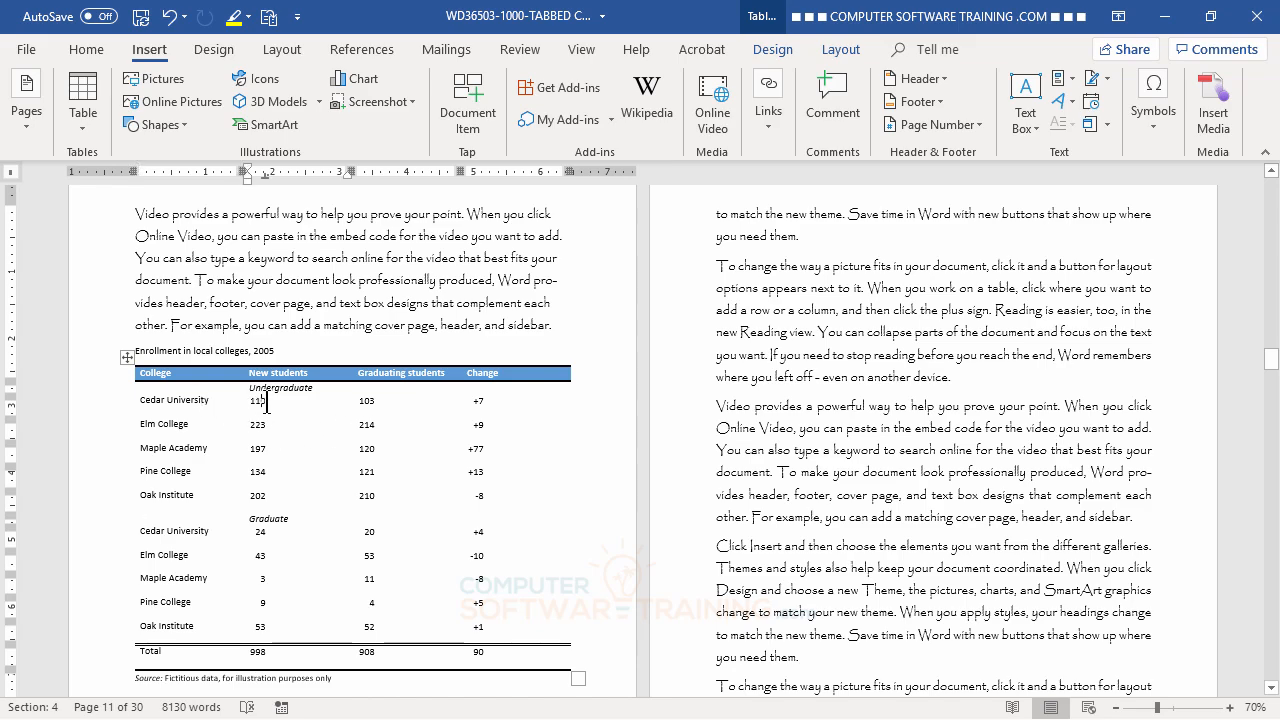
{"action": "left_click", "coordinate": [361, 396]}
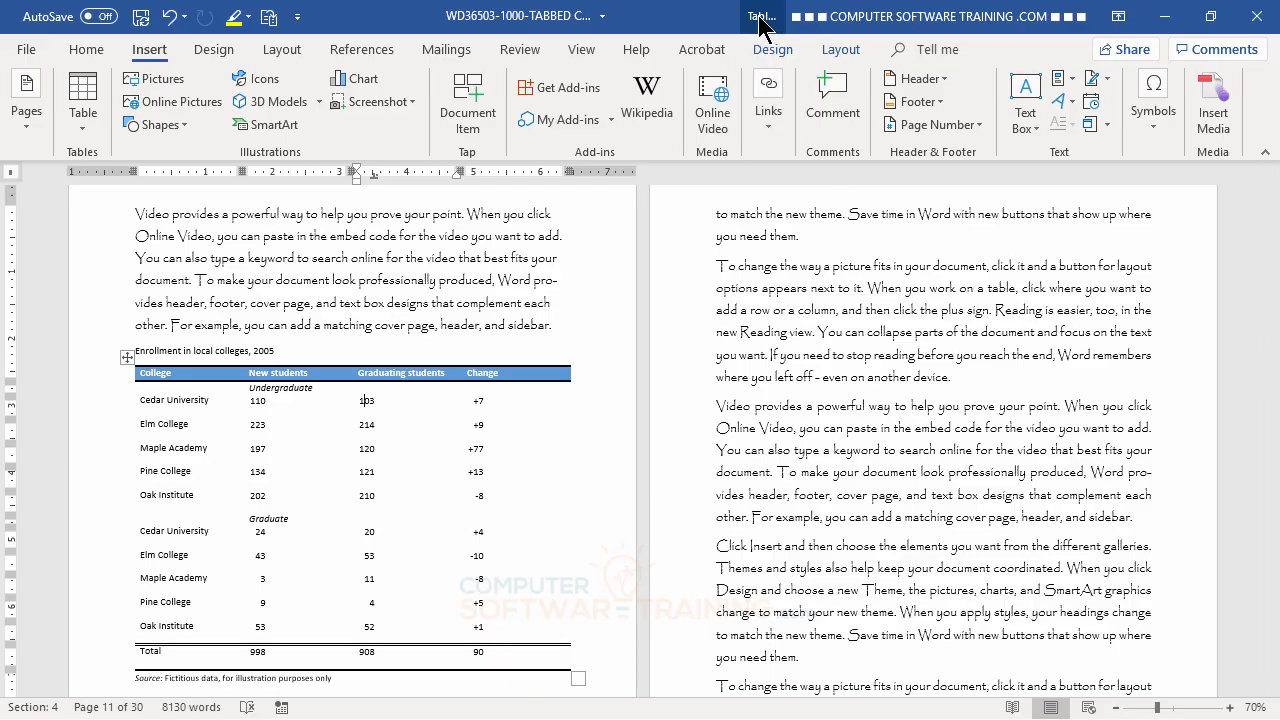
{"action": "left_click", "coordinate": [767, 49]}
{"action": "left_click", "coordinate": [845, 55]}
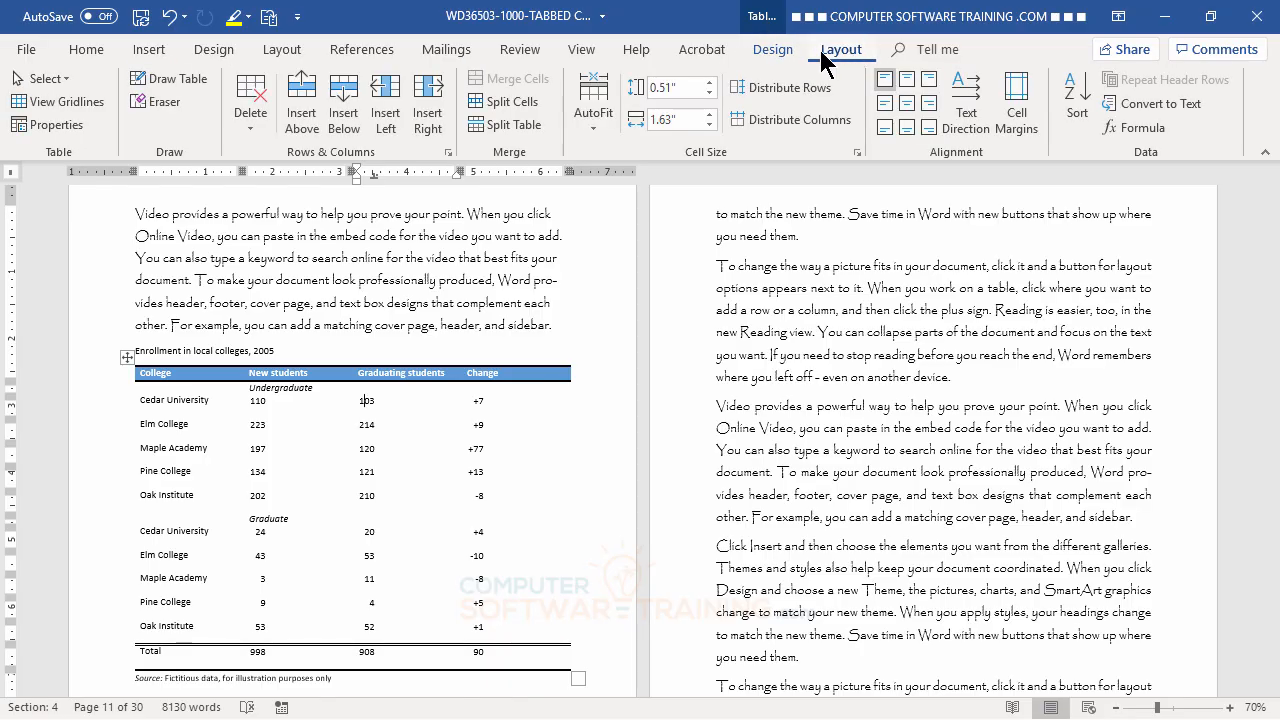
{"action": "left_click", "coordinate": [780, 52]}
{"action": "left_click", "coordinate": [840, 55]}
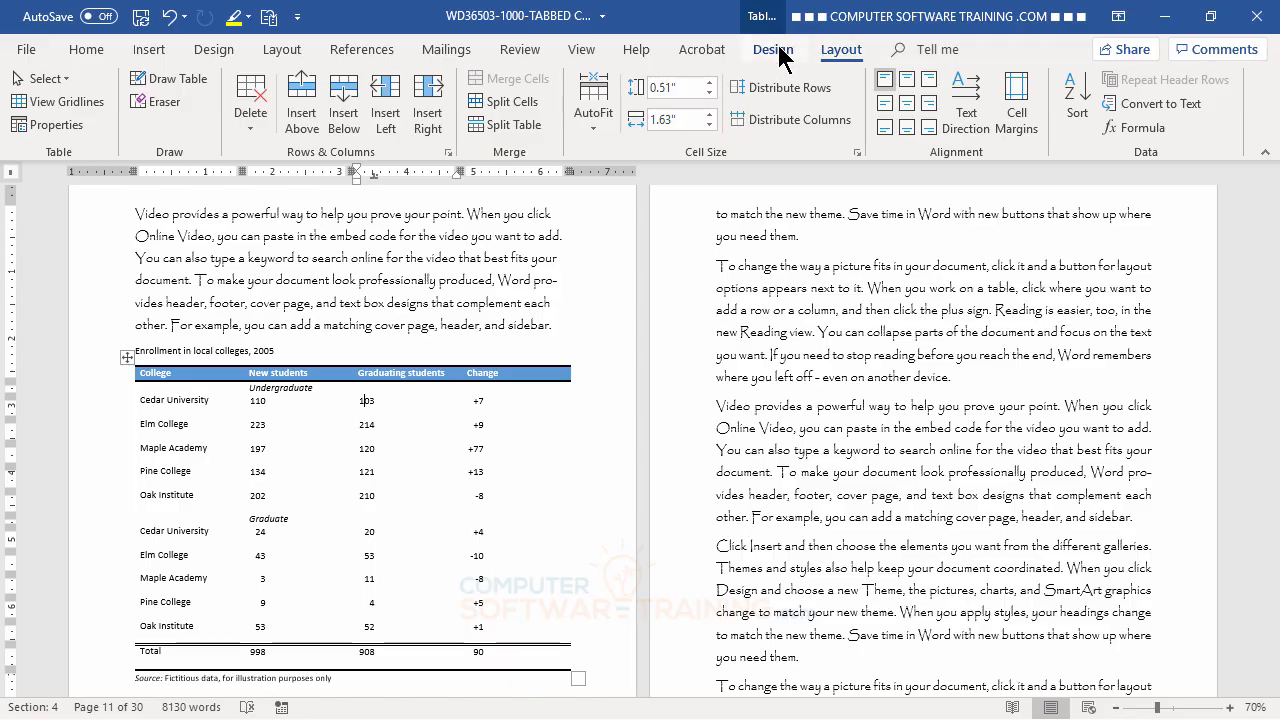
{"action": "left_click", "coordinate": [770, 50]}
{"action": "left_click", "coordinate": [834, 52]}
{"action": "left_click", "coordinate": [774, 50]}
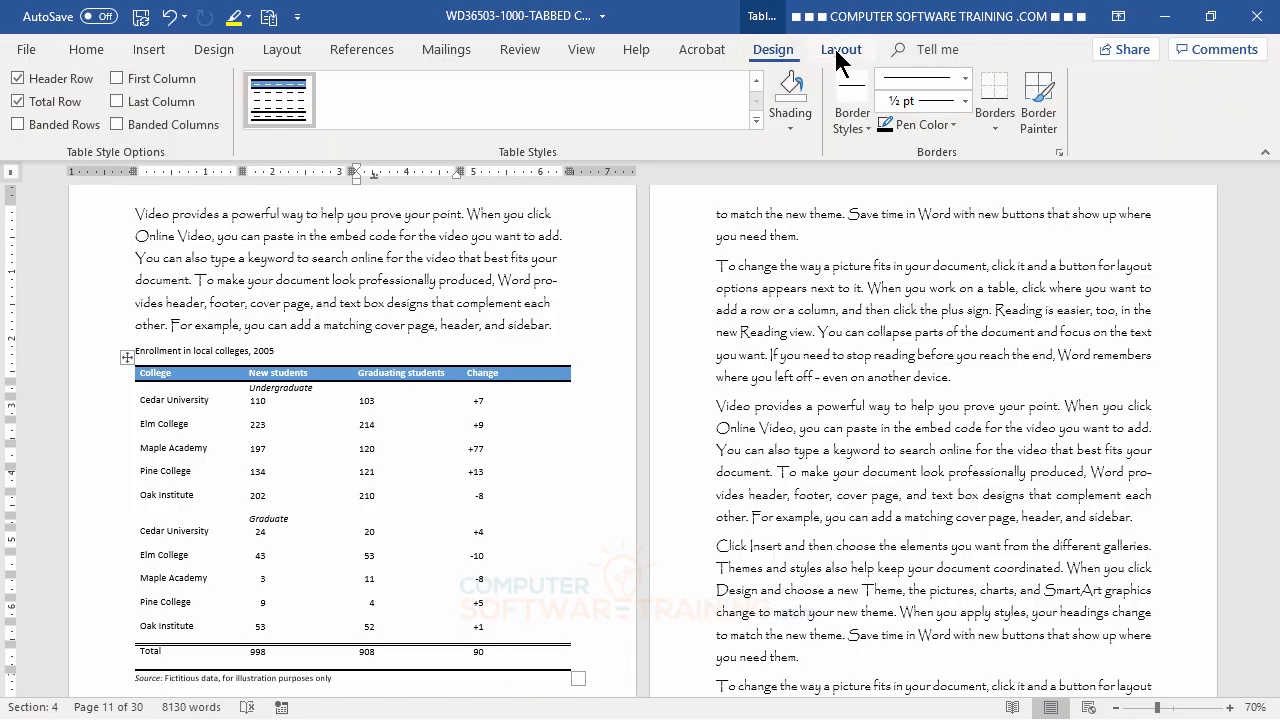
Show the gridlines of the enrollment table
{"action": "left_click", "coordinate": [838, 52]}
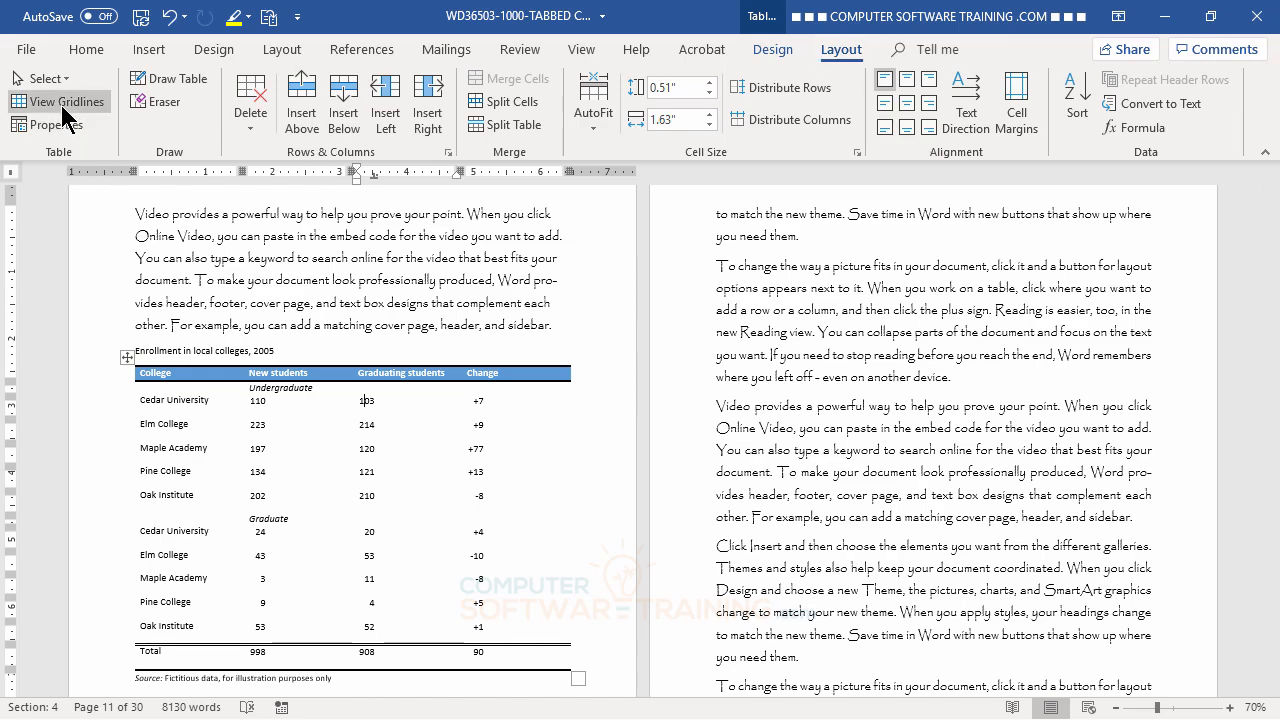
{"action": "left_click", "coordinate": [47, 103]}
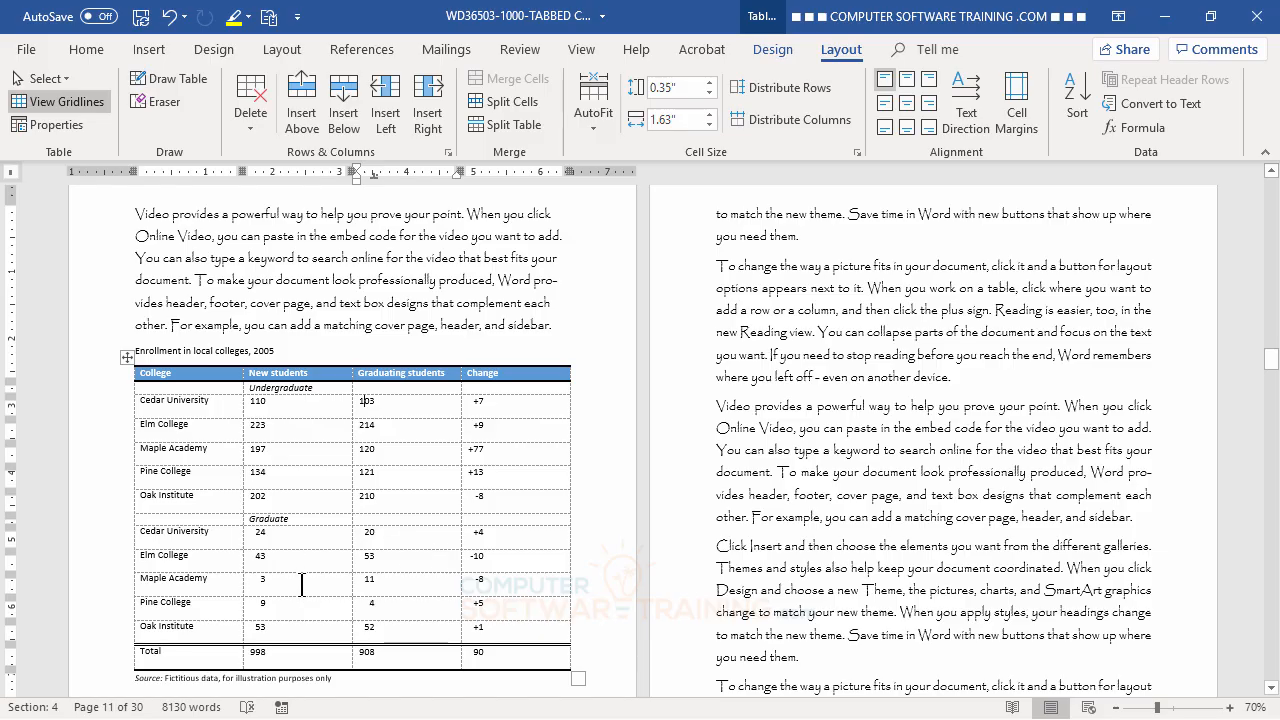
Replace the four column headings of the enrollment table with Company, QTR 1, QTR 2 and QTR 3
{"action": "double_click", "coordinate": [155, 375]}
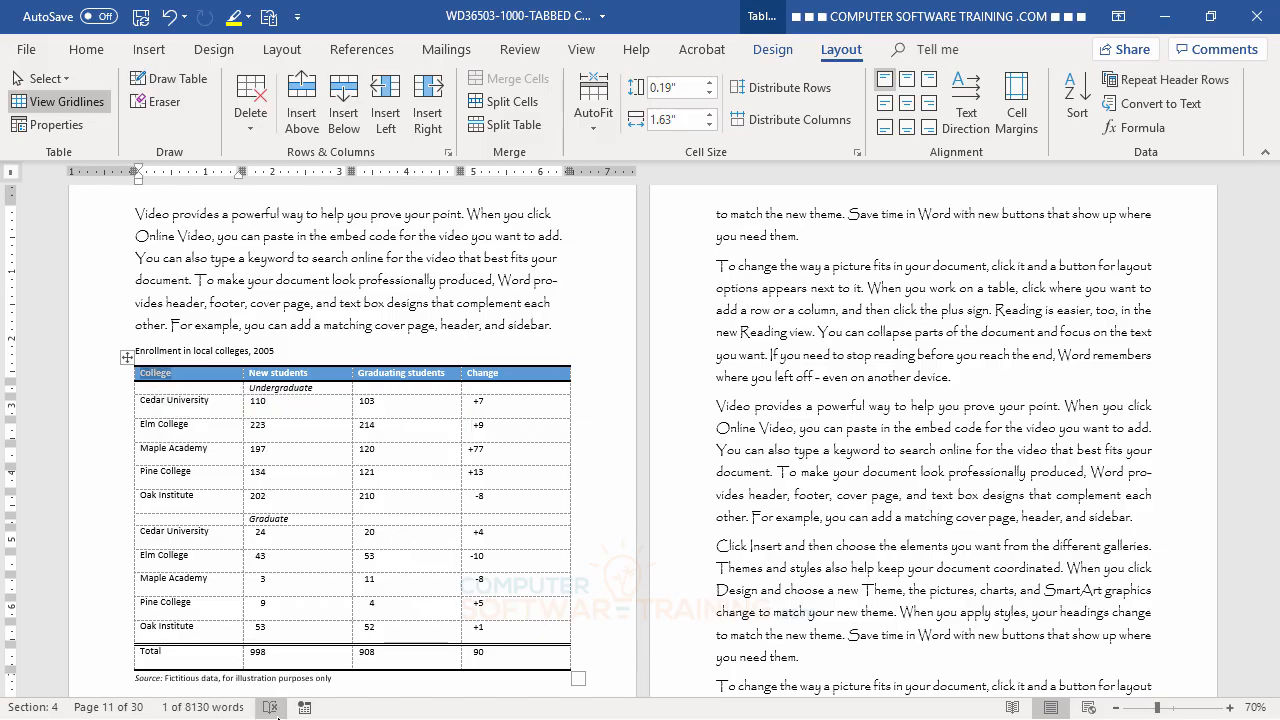
{"action": "type", "text": "Company"}
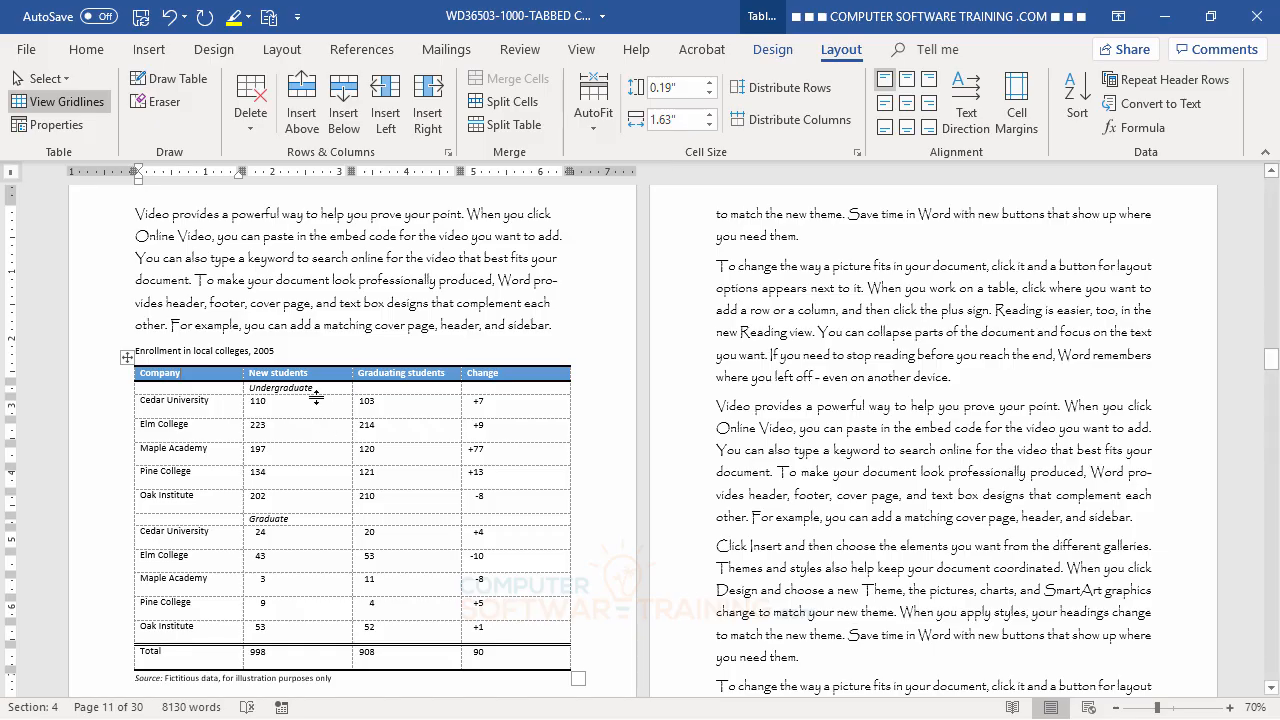
{"action": "double_click", "coordinate": [257, 375]}
{"action": "triple_click", "coordinate": [258, 374]}
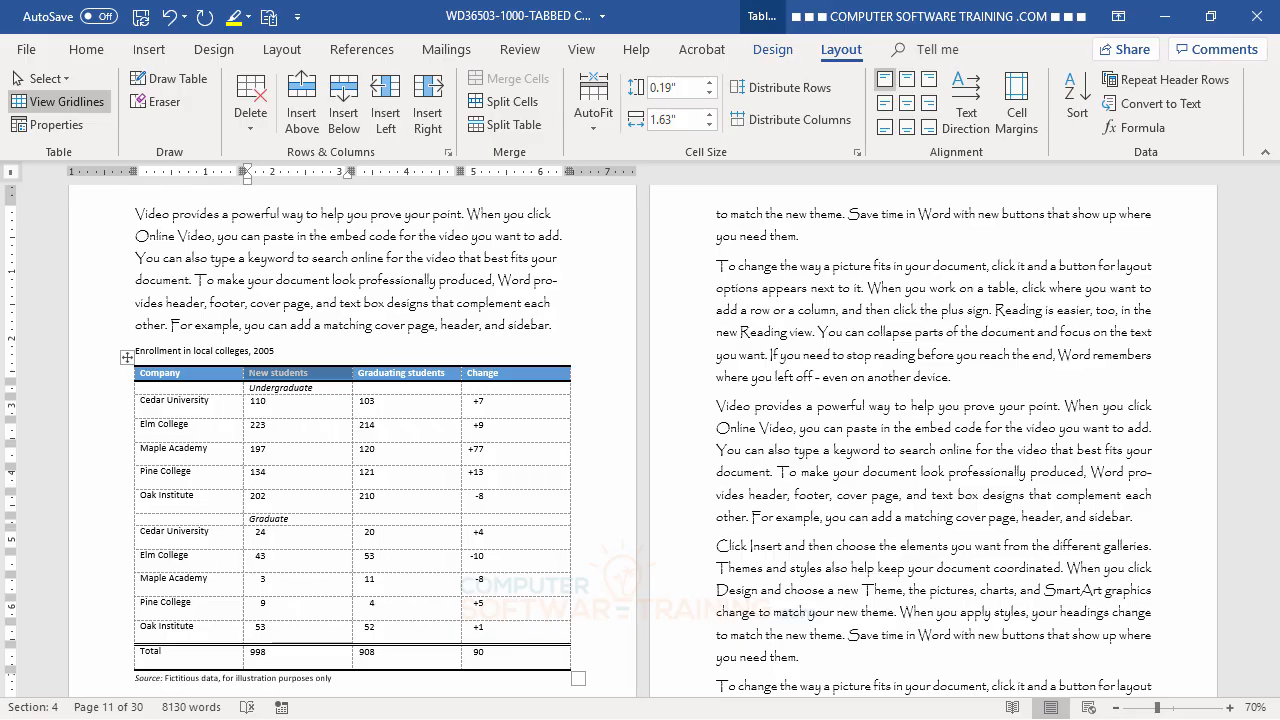
{"action": "type", "text": "QTR 1"}
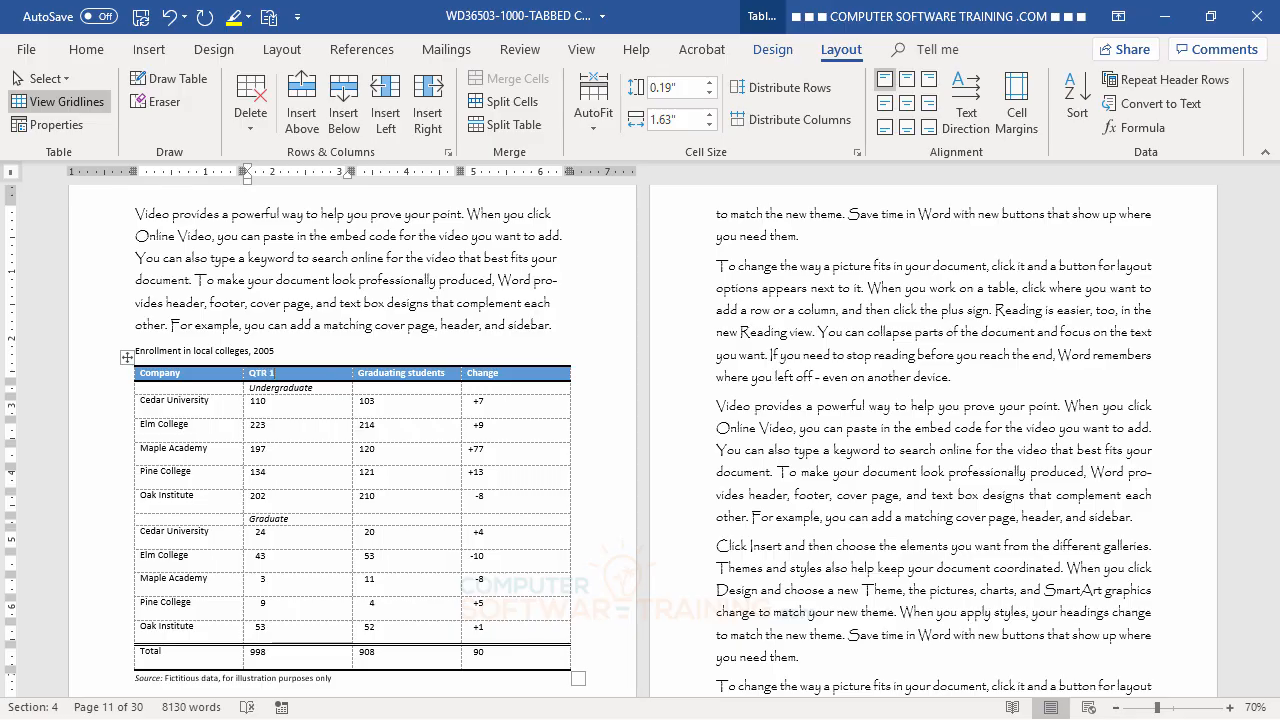
{"action": "triple_click", "coordinate": [397, 375]}
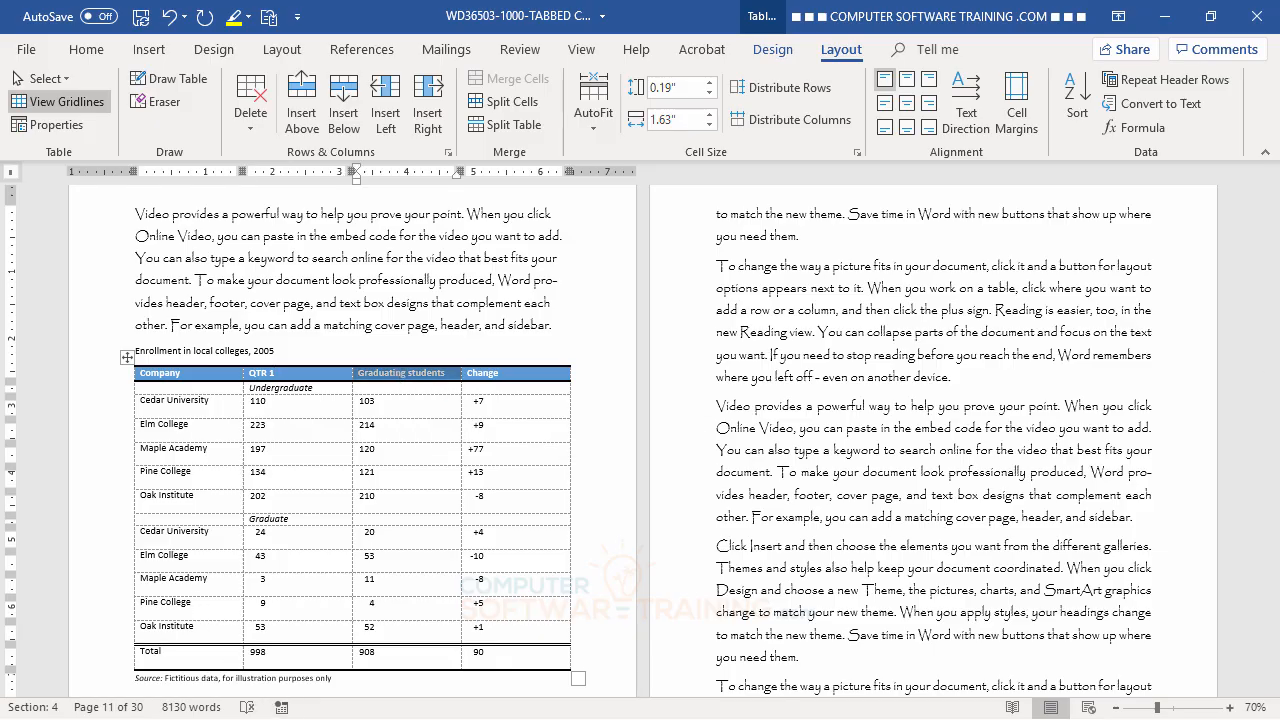
{"action": "type", "text": "QTR 2"}
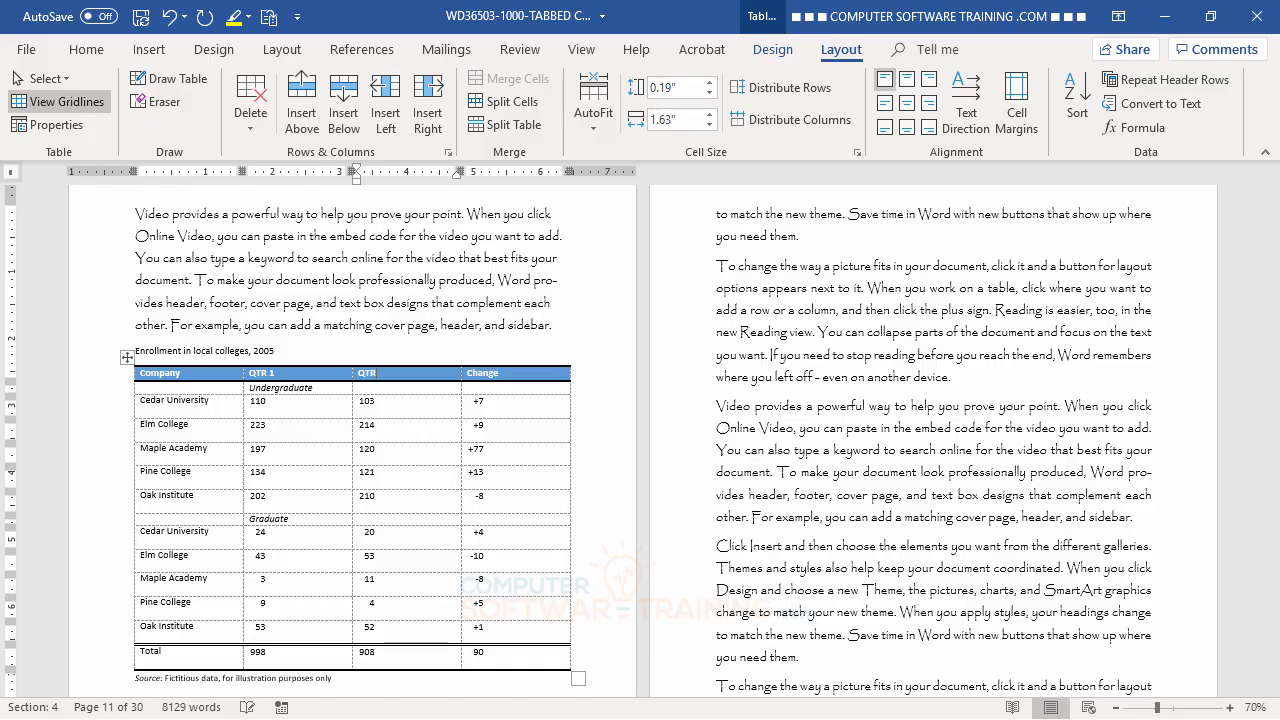
{"action": "triple_click", "coordinate": [484, 376]}
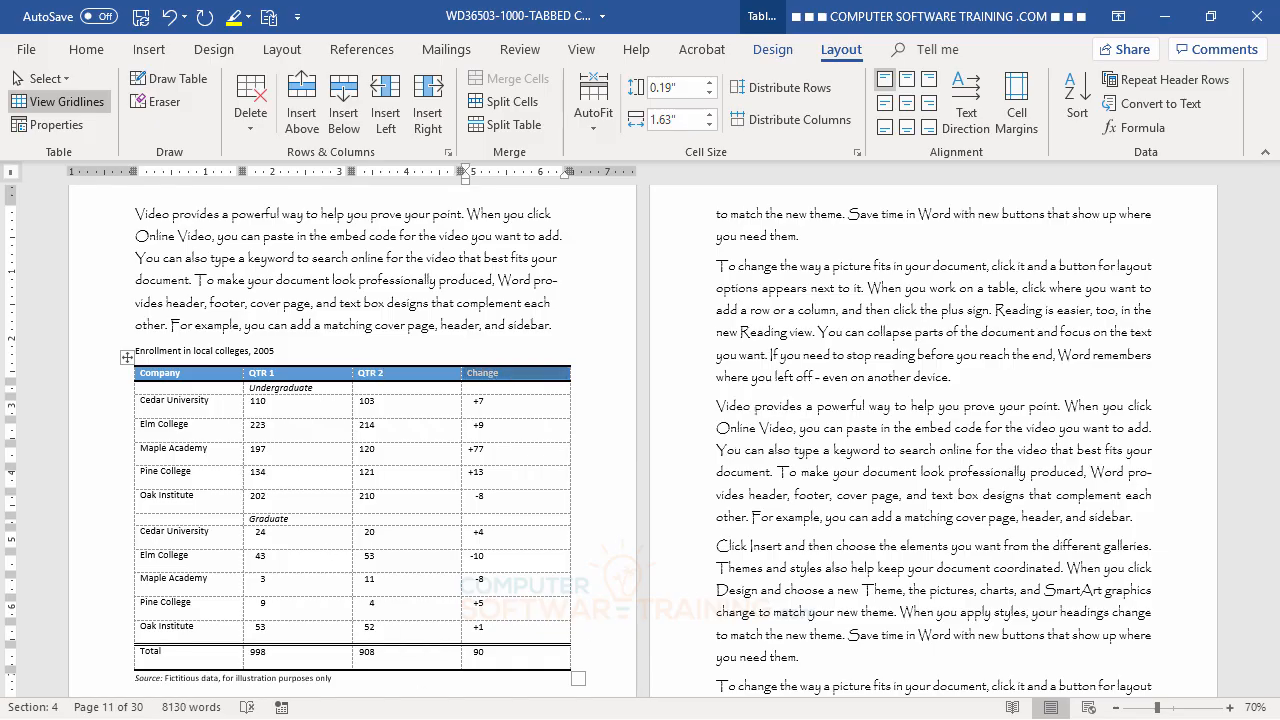
{"action": "type", "text": "QTR 3"}
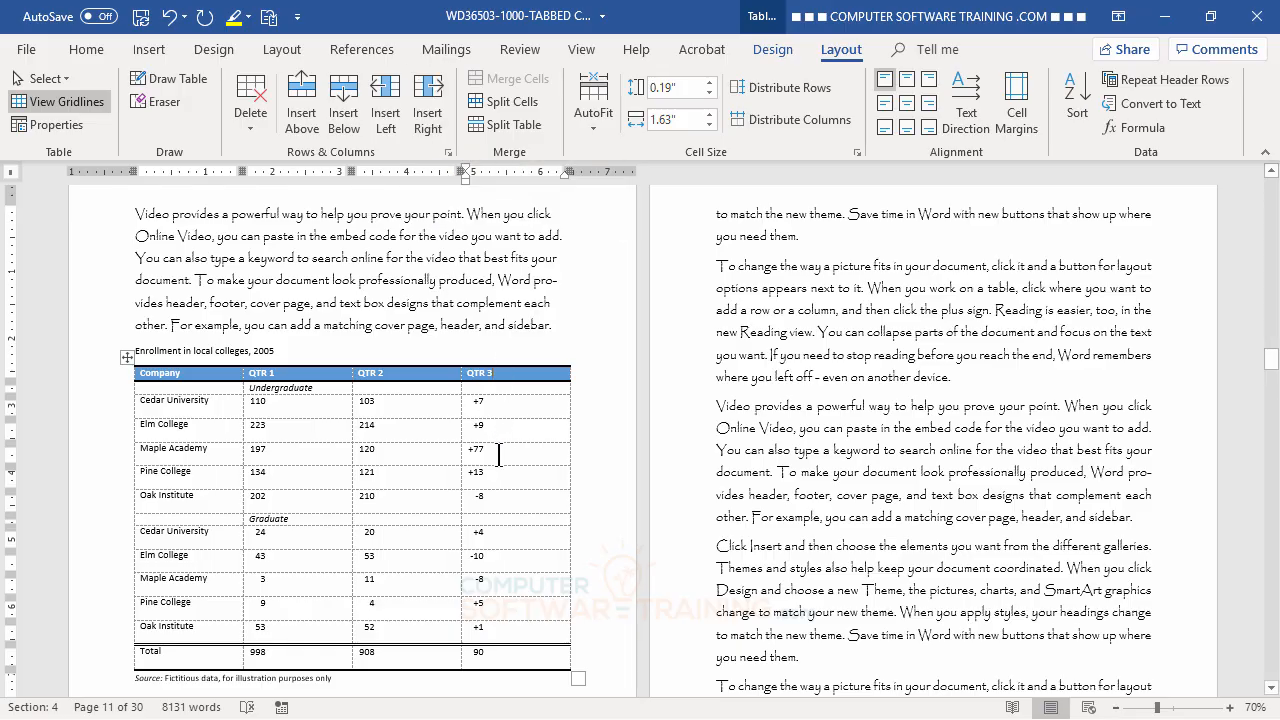
Insert two columns after the QTR 3 column and place the cursor in the first new column's header cell
{"action": "left_click", "coordinate": [428, 100]}
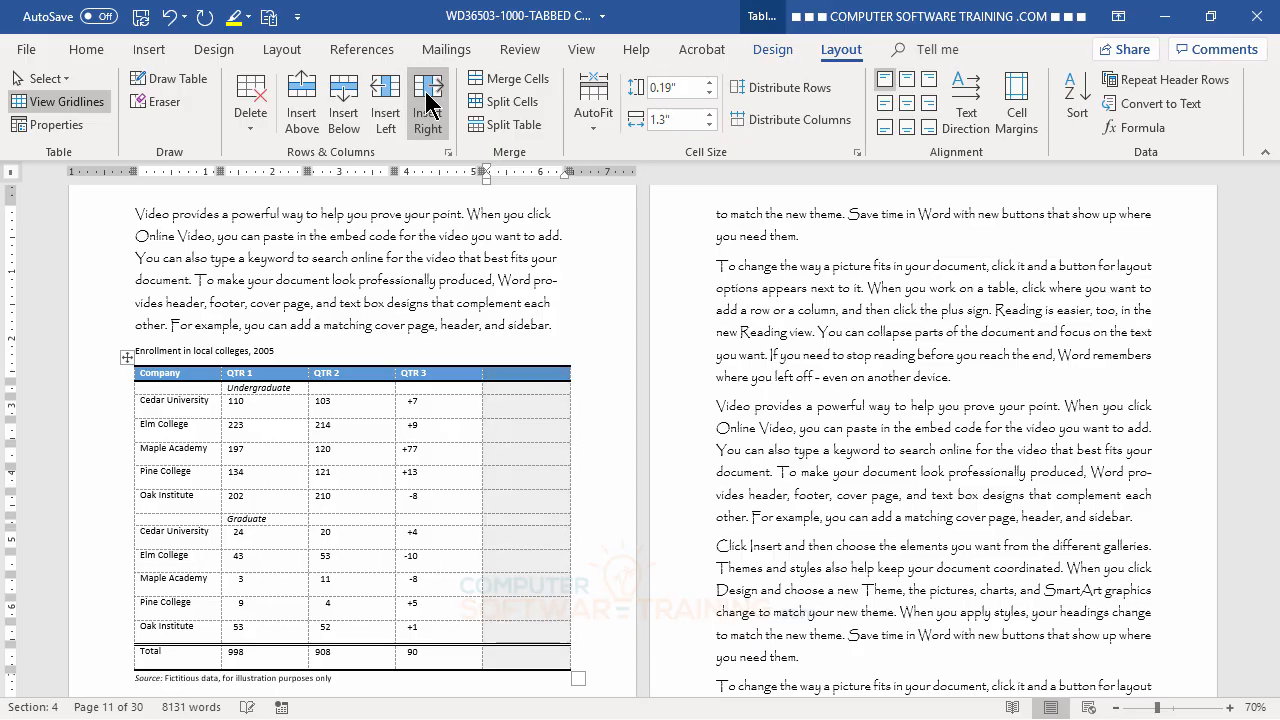
{"action": "left_click", "coordinate": [428, 100]}
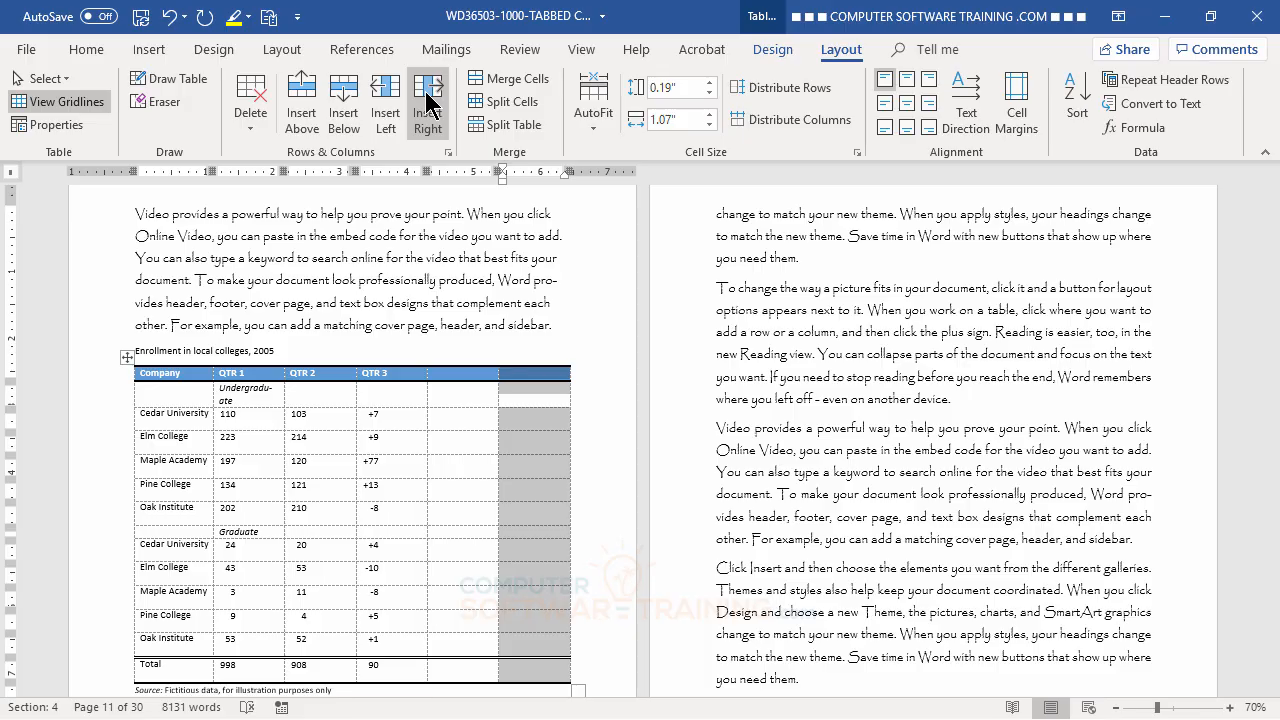
{"action": "scroll", "coordinate": [680, 436], "scroll_direction": "down", "scroll_amount": 1}
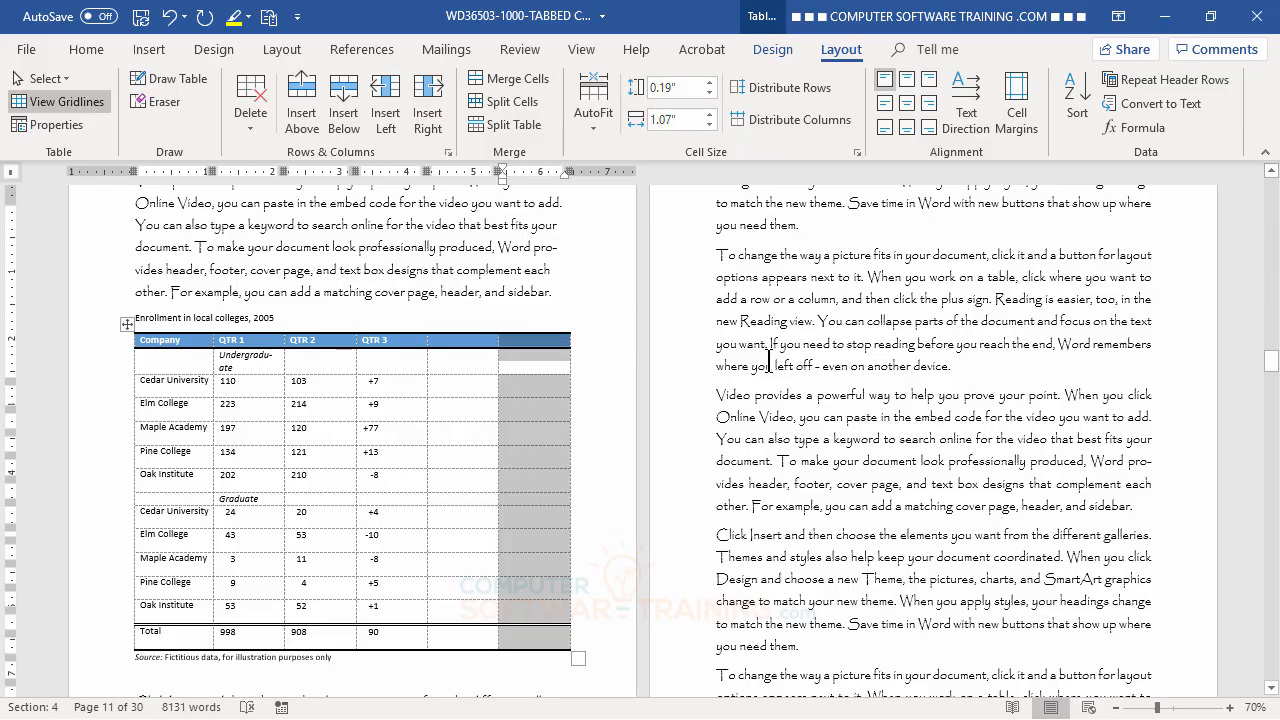
{"action": "scroll", "coordinate": [769, 362], "scroll_direction": "up", "scroll_amount": 1}
{"action": "scroll", "coordinate": [769, 362], "scroll_direction": "down", "scroll_amount": 1}
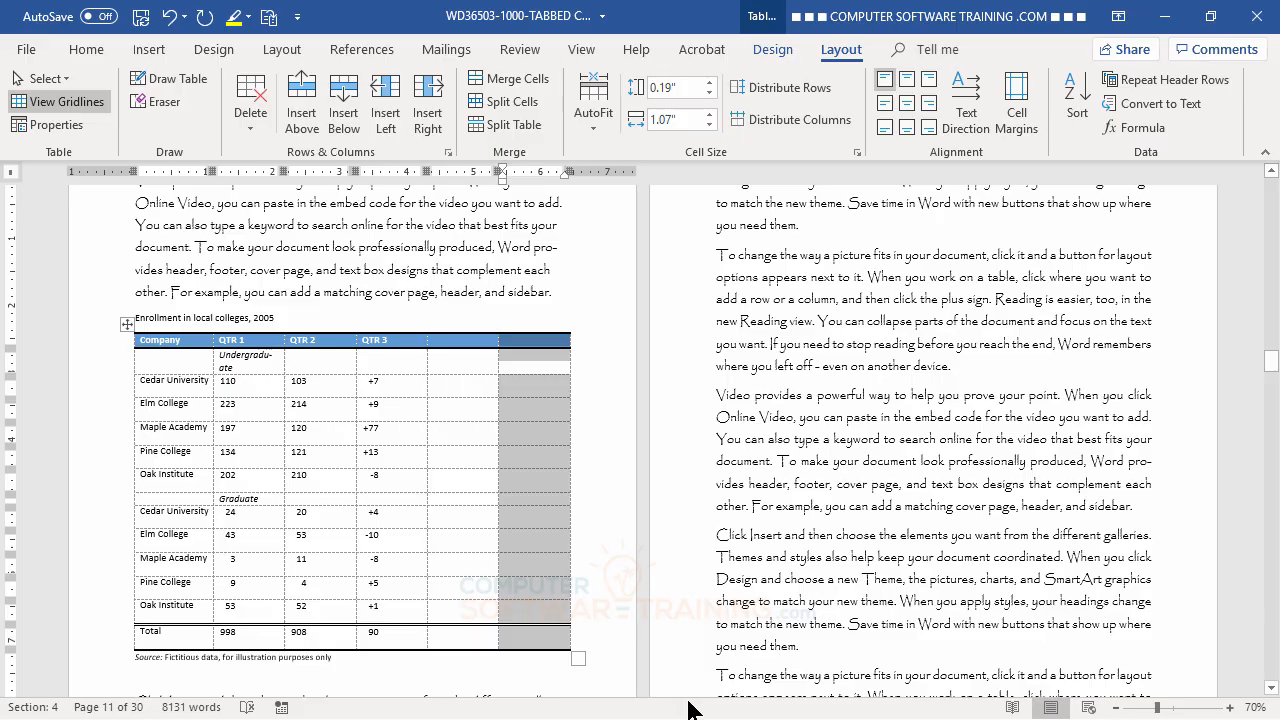
{"action": "left_click", "coordinate": [450, 342]}
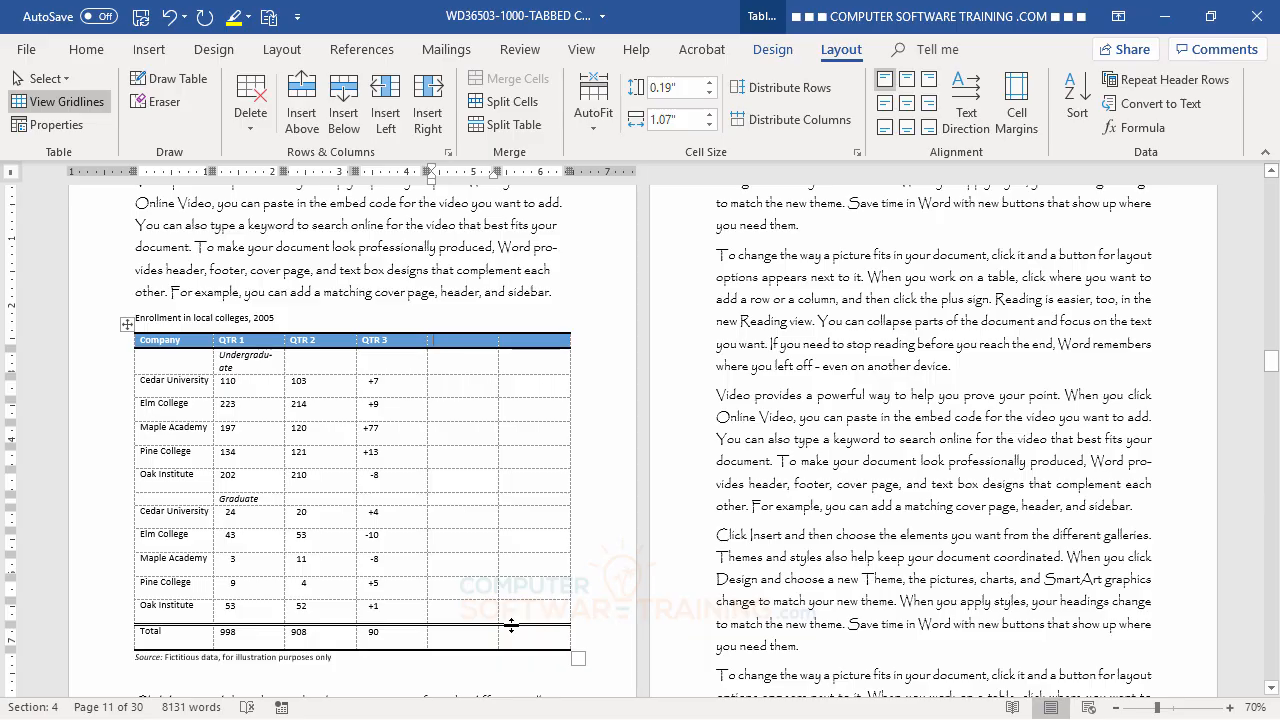
Head the two new columns of the table QTR 4 and Total
{"action": "type", "text": "QTR"}
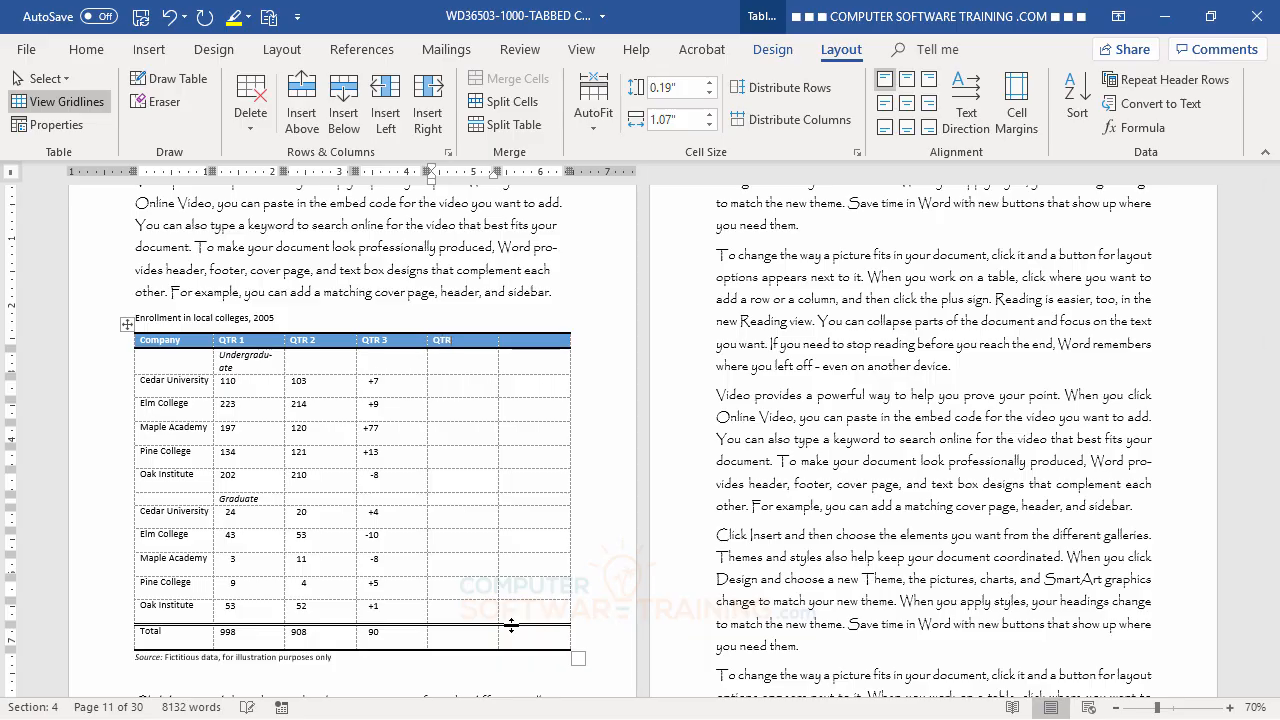
{"action": "type", "text": " 4"}
{"action": "key", "text": "Tab"}
{"action": "type", "text": "T"}
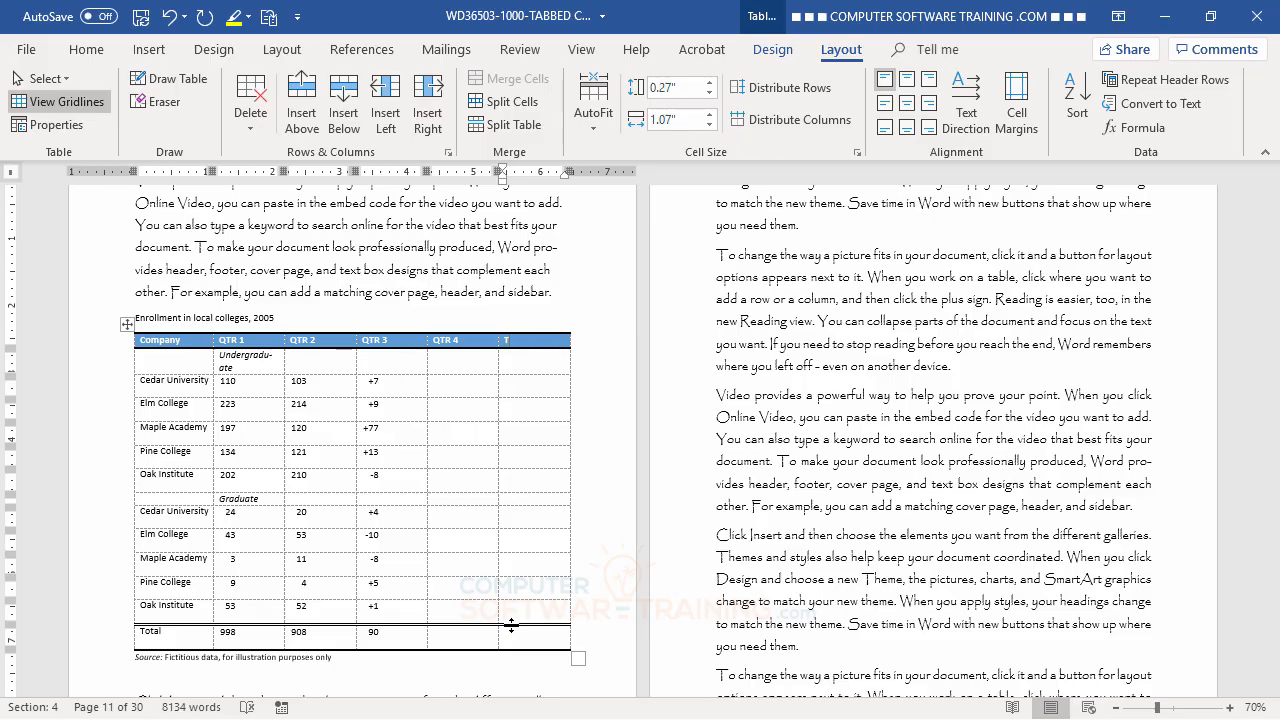
{"action": "type", "text": "otal"}
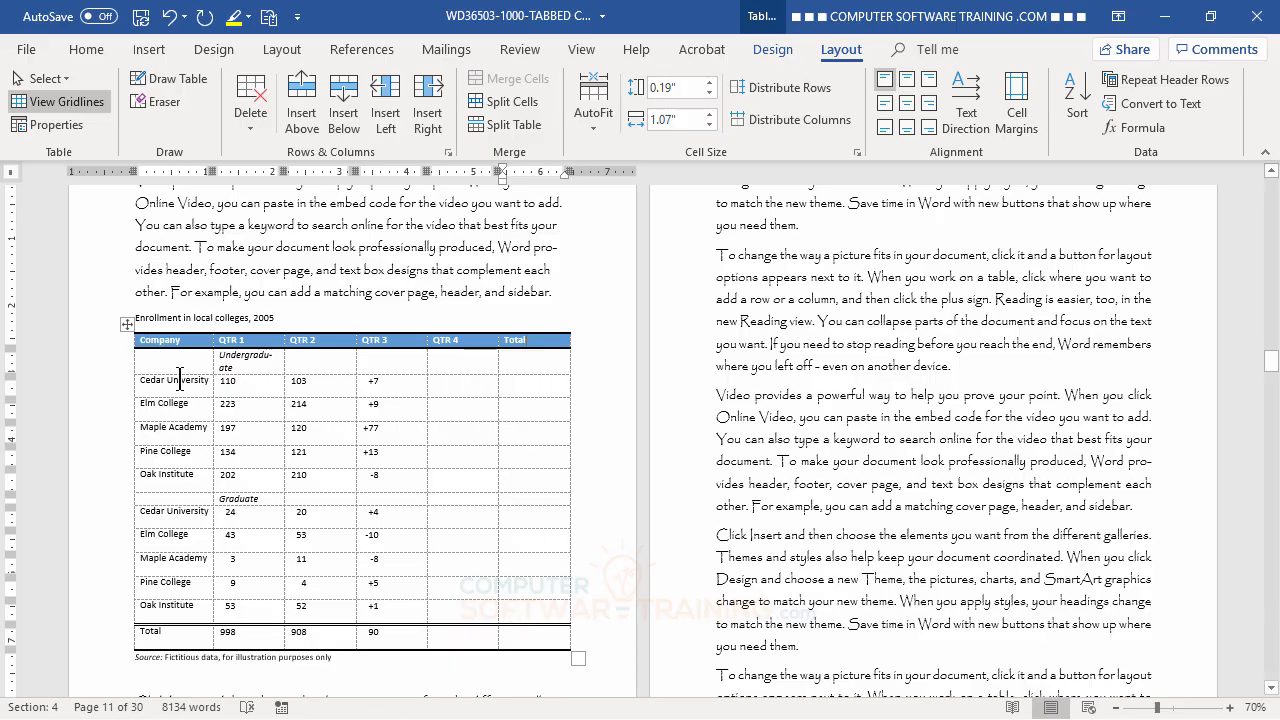
Delete the Undergraduate and Graduate subheading rows from the table
{"action": "left_click", "coordinate": [322, 358]}
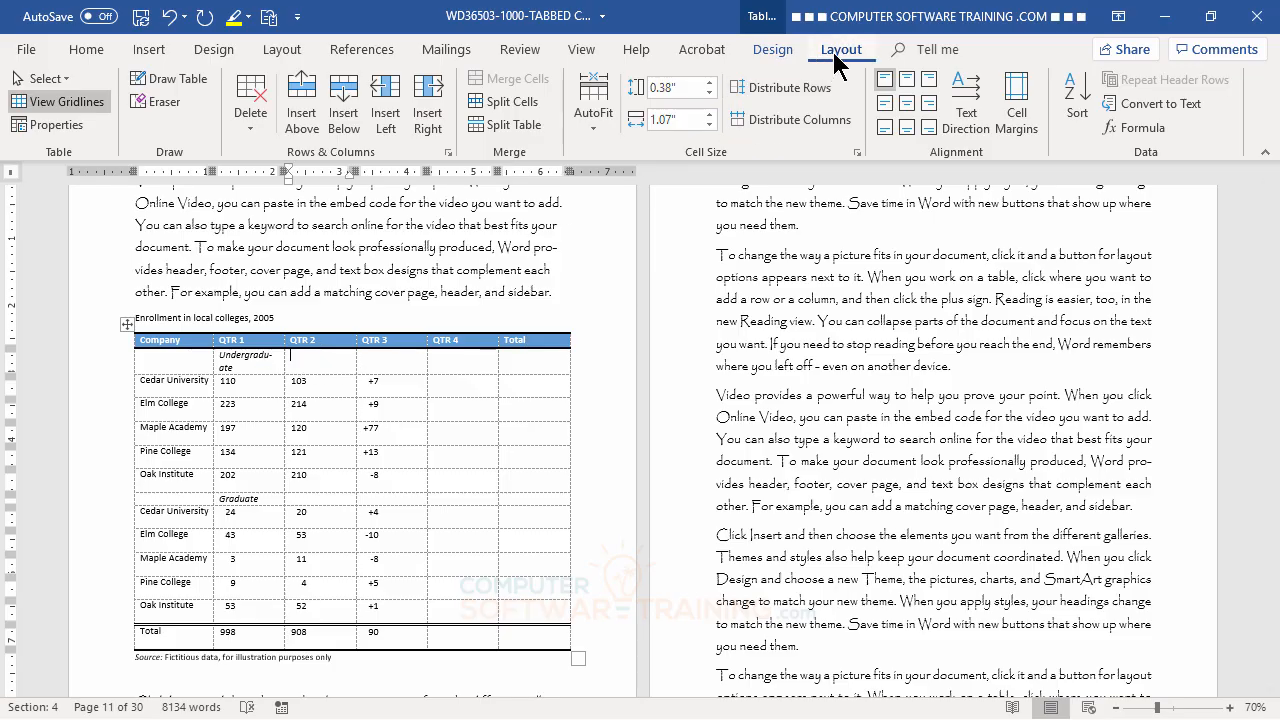
{"action": "left_click", "coordinate": [256, 135]}
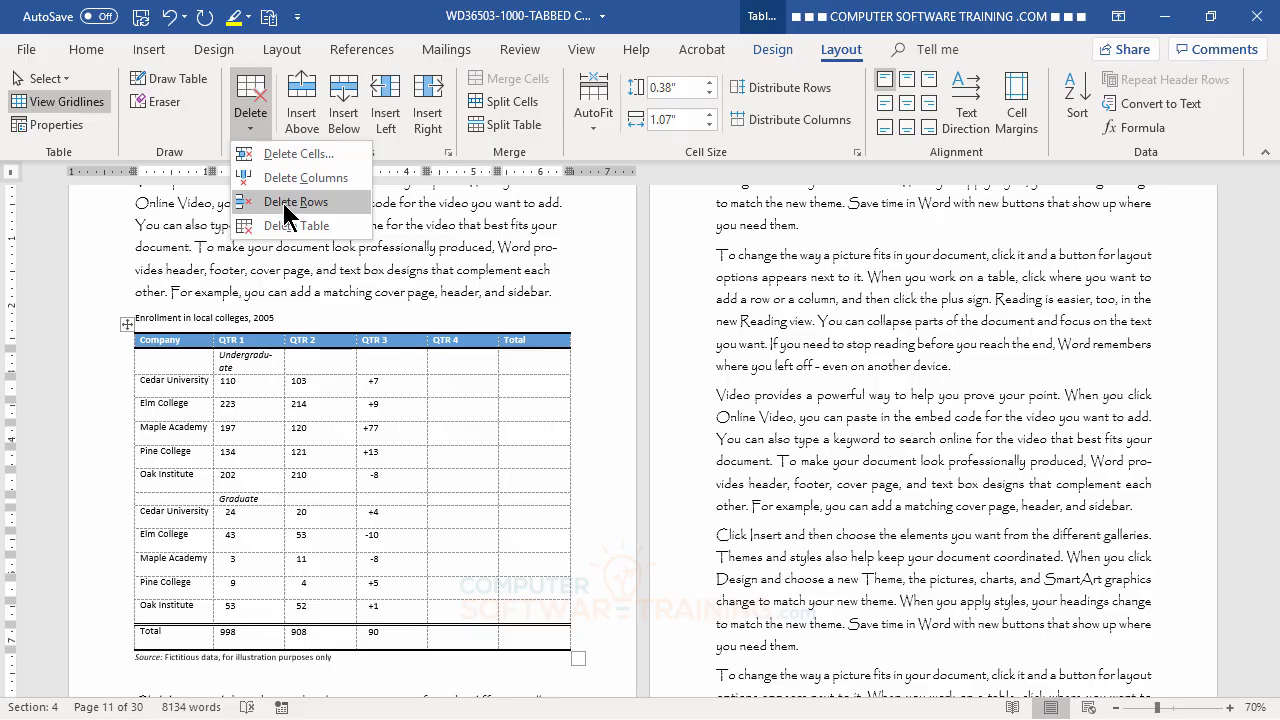
{"action": "left_click", "coordinate": [283, 203]}
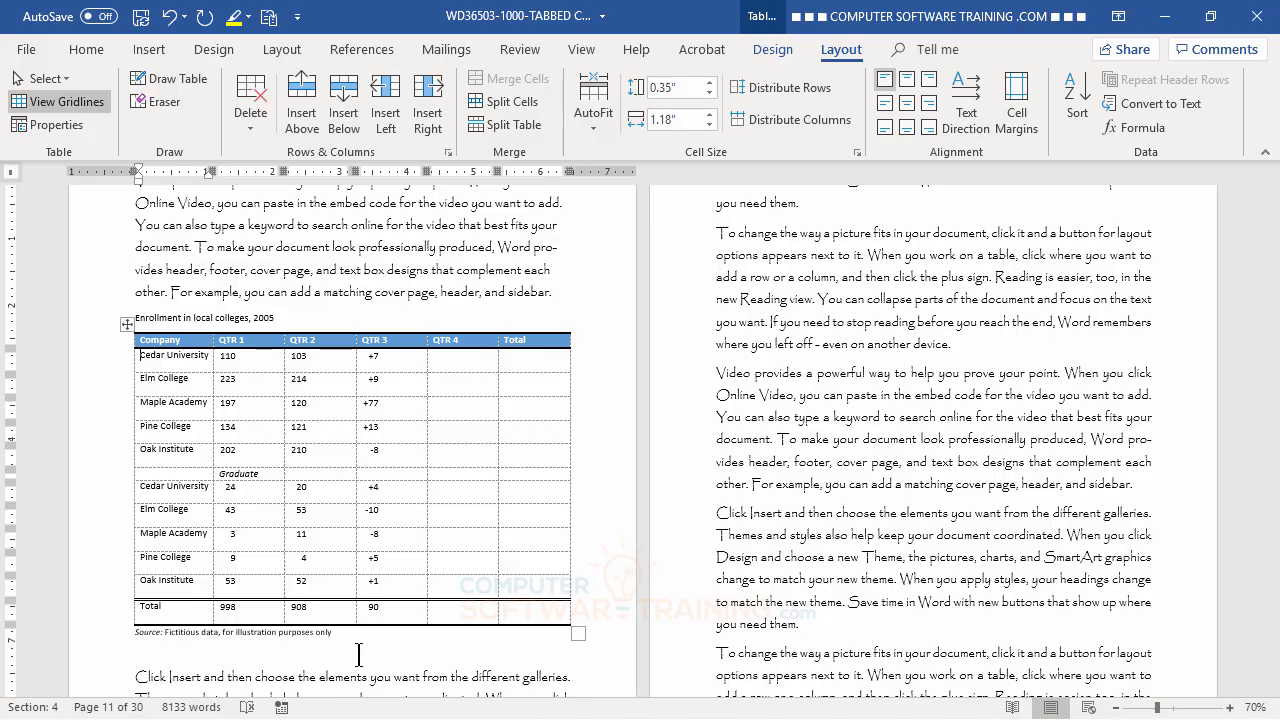
{"action": "left_click", "coordinate": [332, 474]}
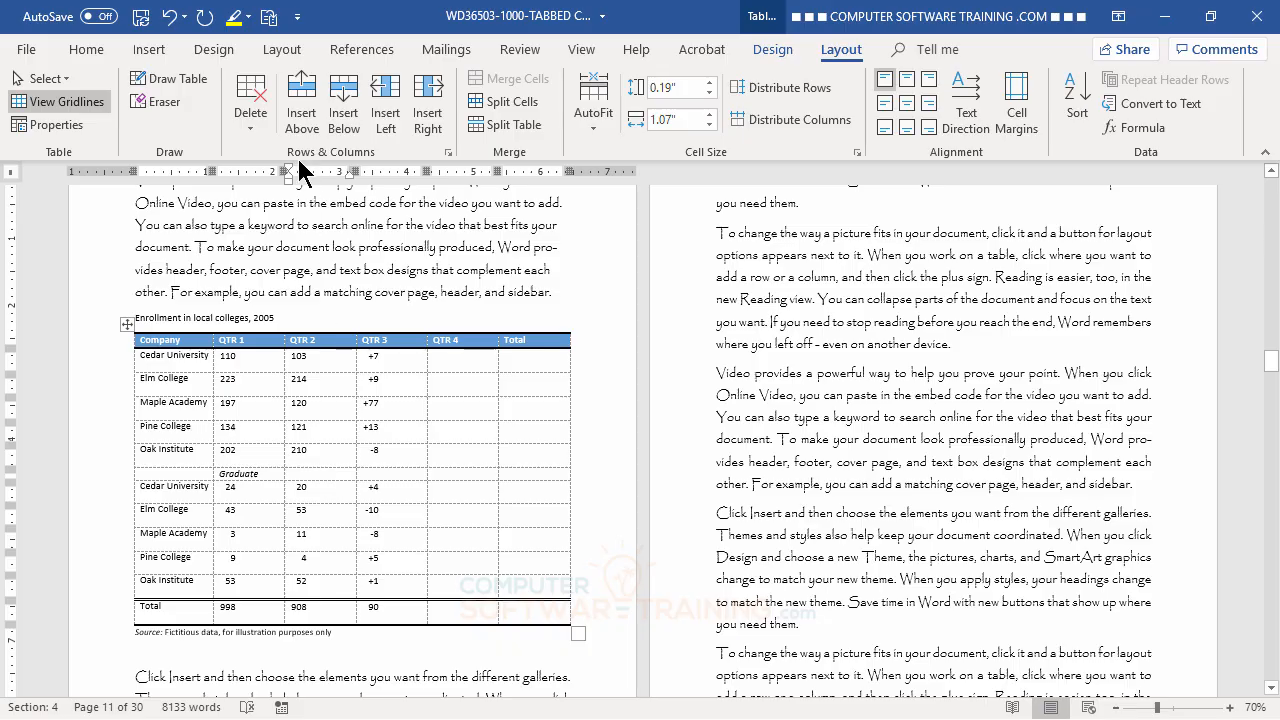
{"action": "left_click", "coordinate": [251, 105]}
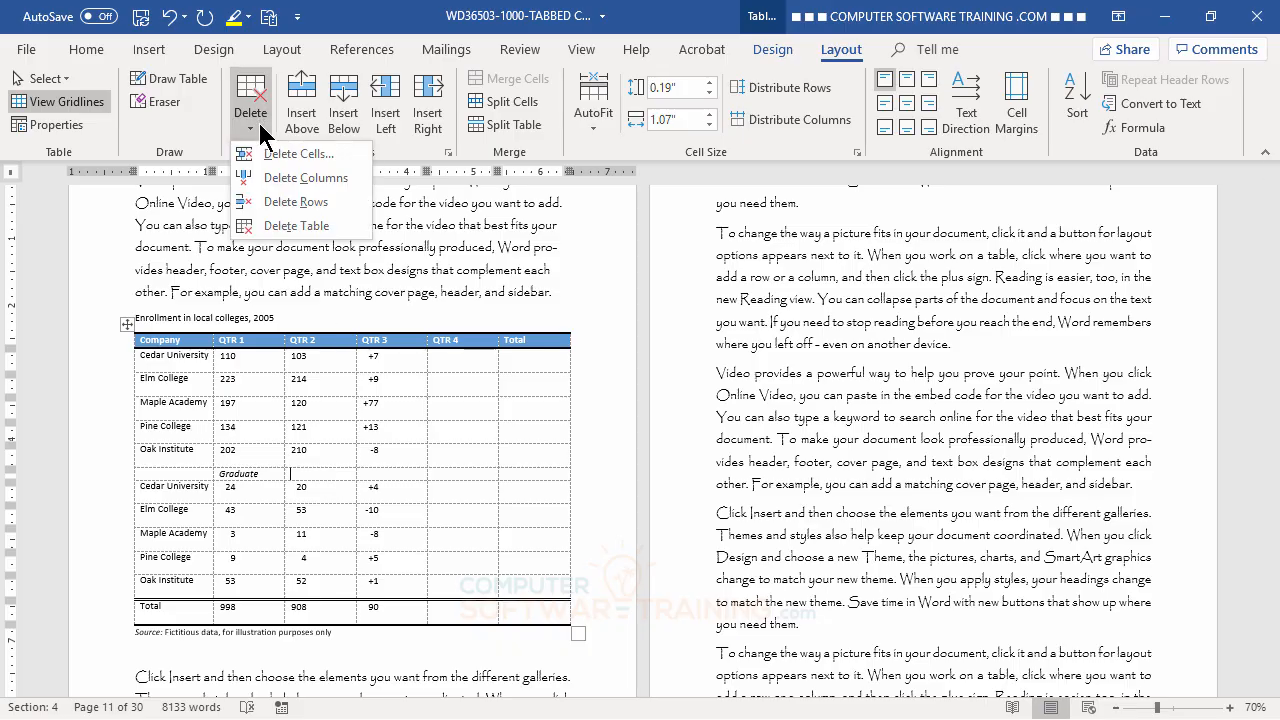
{"action": "left_click", "coordinate": [303, 204]}
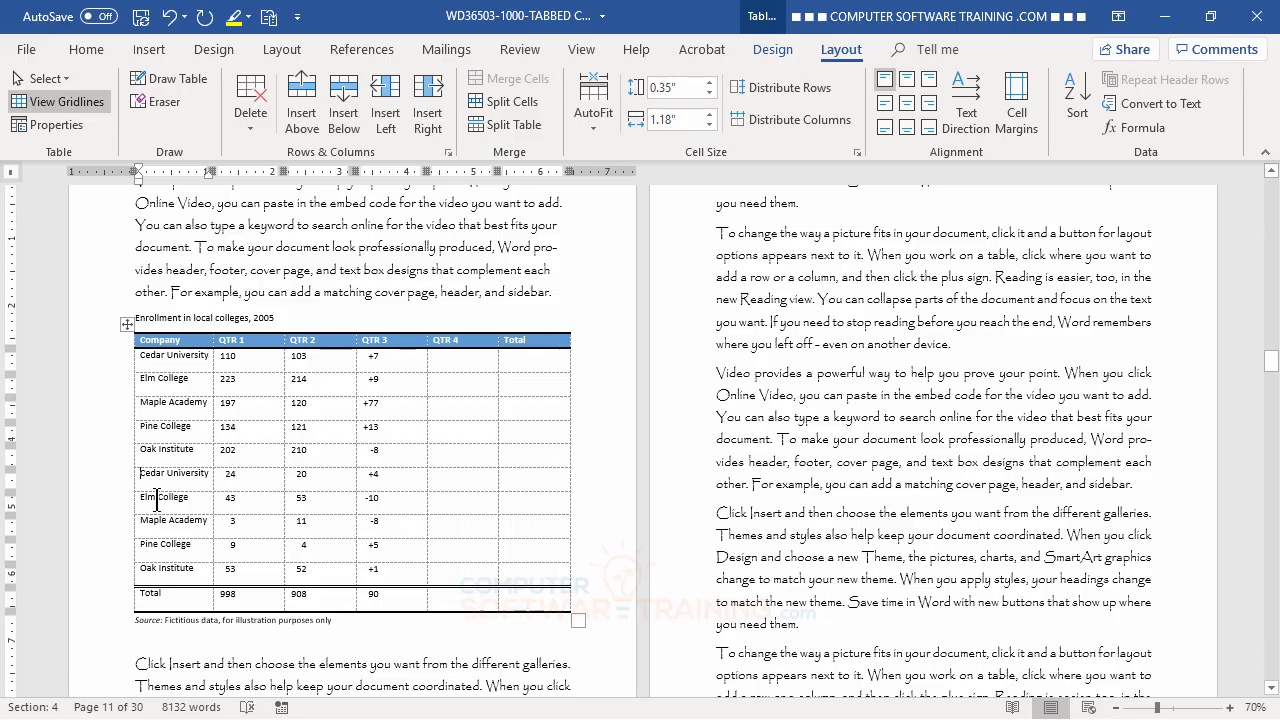
Delete the four rows directly above the Total row, from the second Elm College row through the second Oak Institute row
{"action": "left_click_drag", "start_coordinate": [157, 502], "coordinate": [518, 567]}
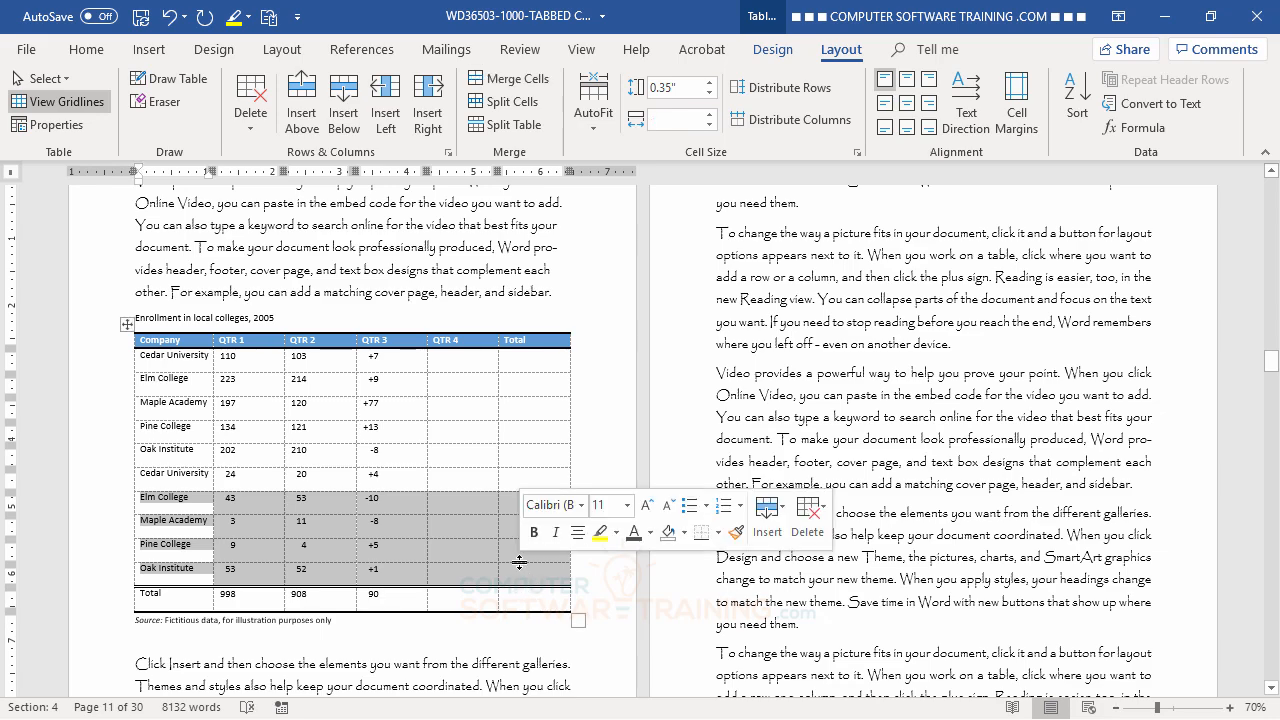
{"action": "left_click", "coordinate": [250, 125]}
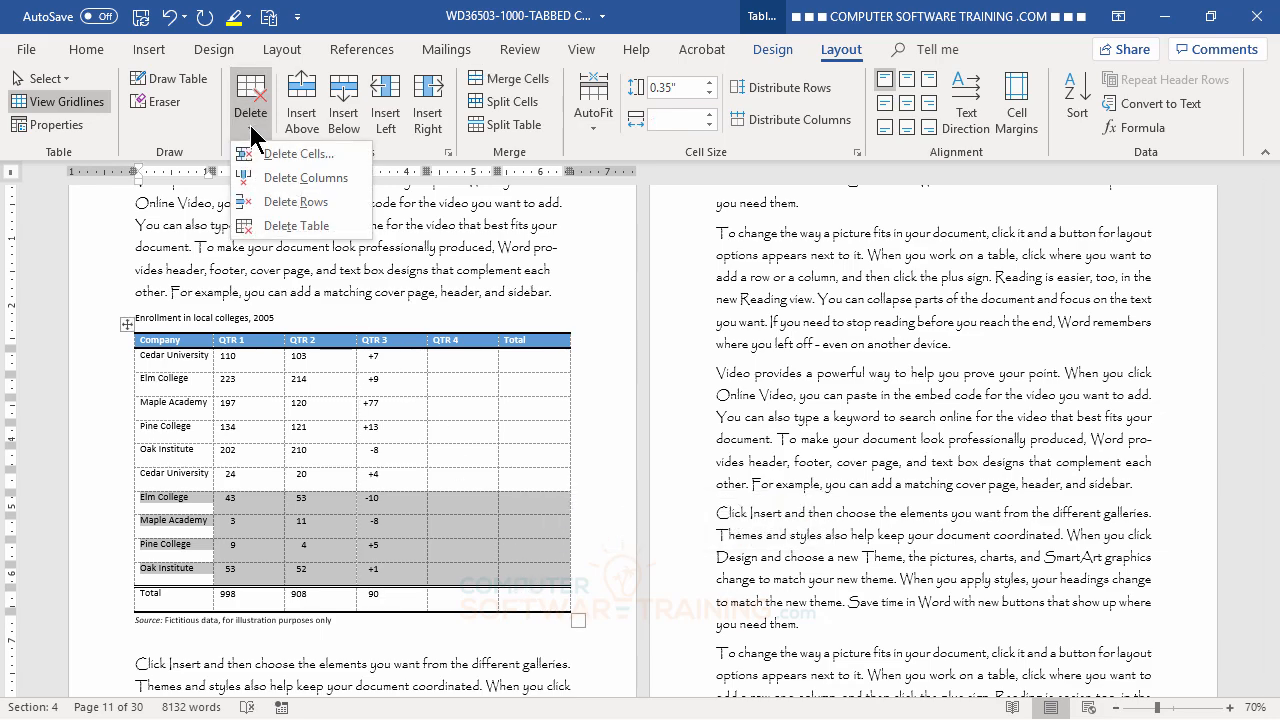
{"action": "left_click", "coordinate": [287, 201]}
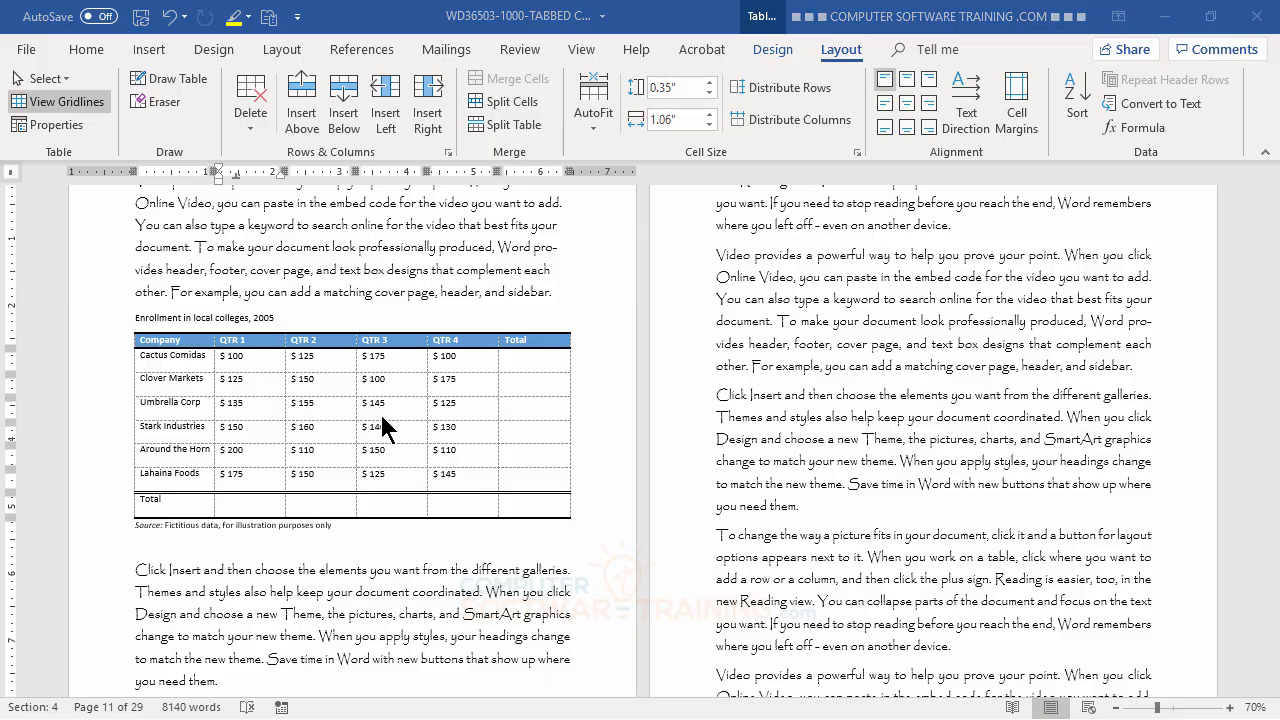
Set up a =SUM(ABOVE) formula for the QTR 1 cell of the Total row with the number format $#,##0.00;($#,##0.00)
{"action": "left_click", "coordinate": [258, 503]}
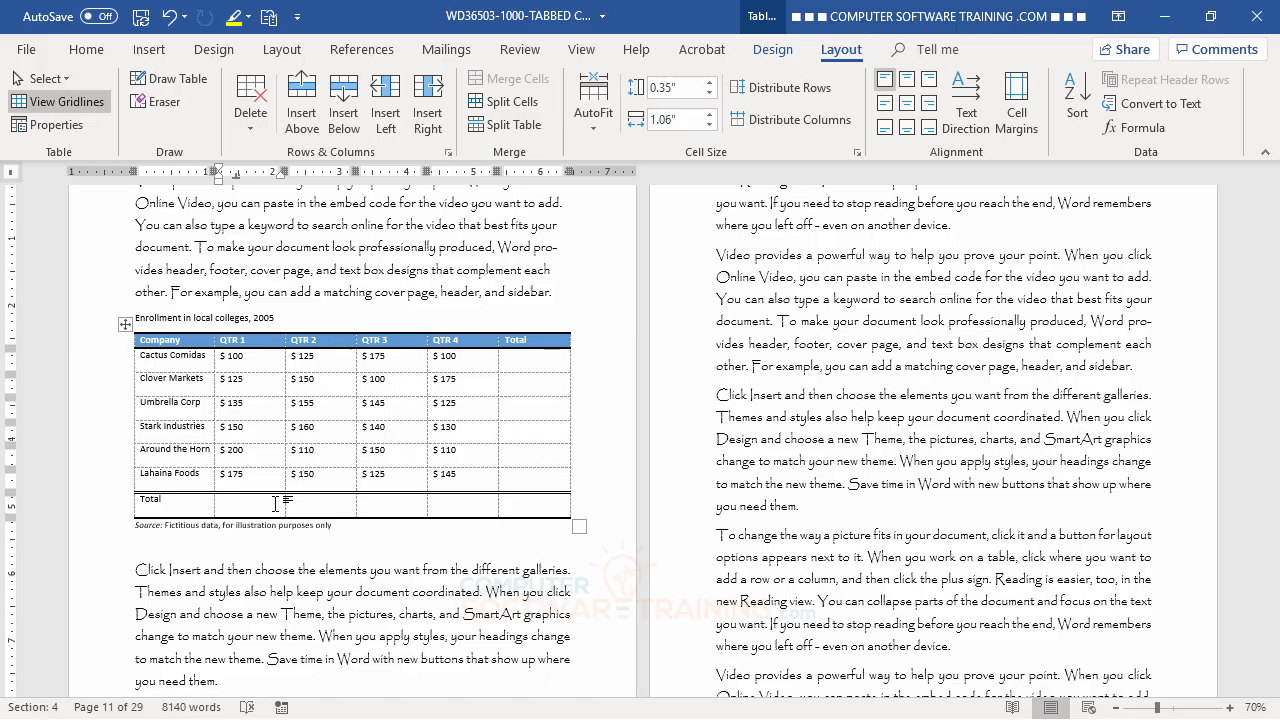
{"action": "key", "text": "ctrl+z"}
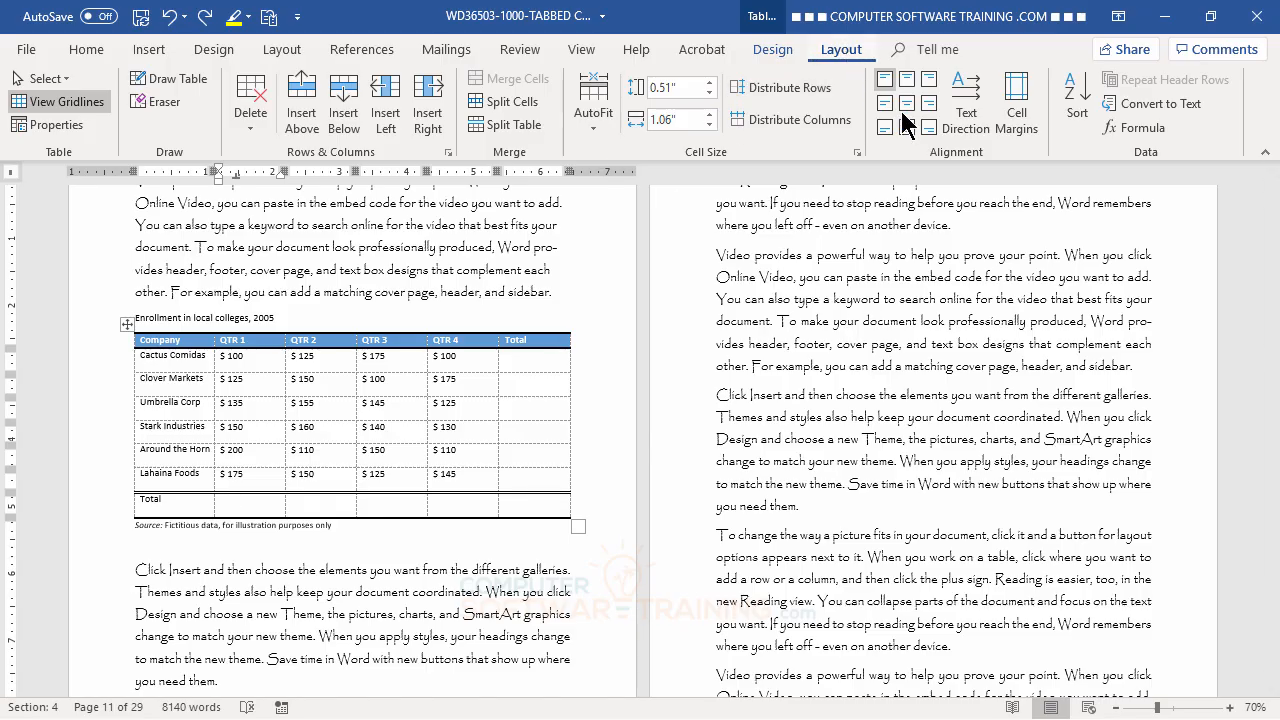
{"action": "left_click", "coordinate": [1140, 128]}
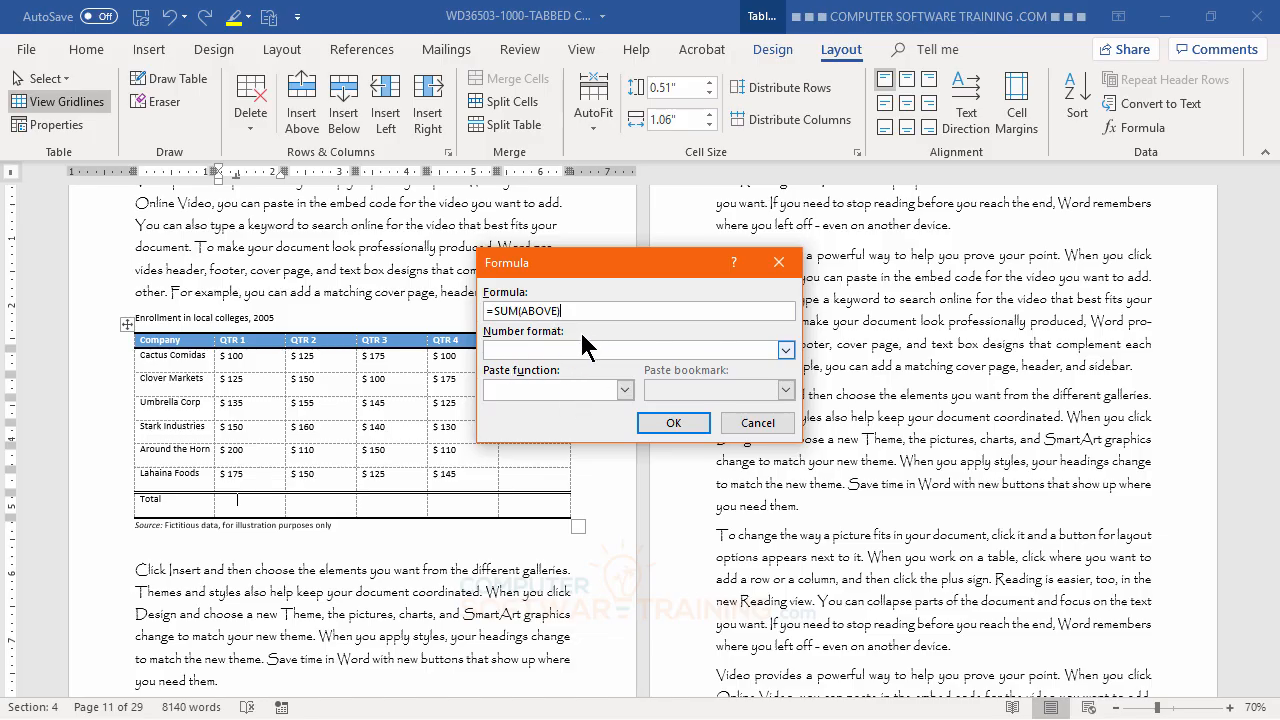
{"action": "left_click", "coordinate": [786, 350]}
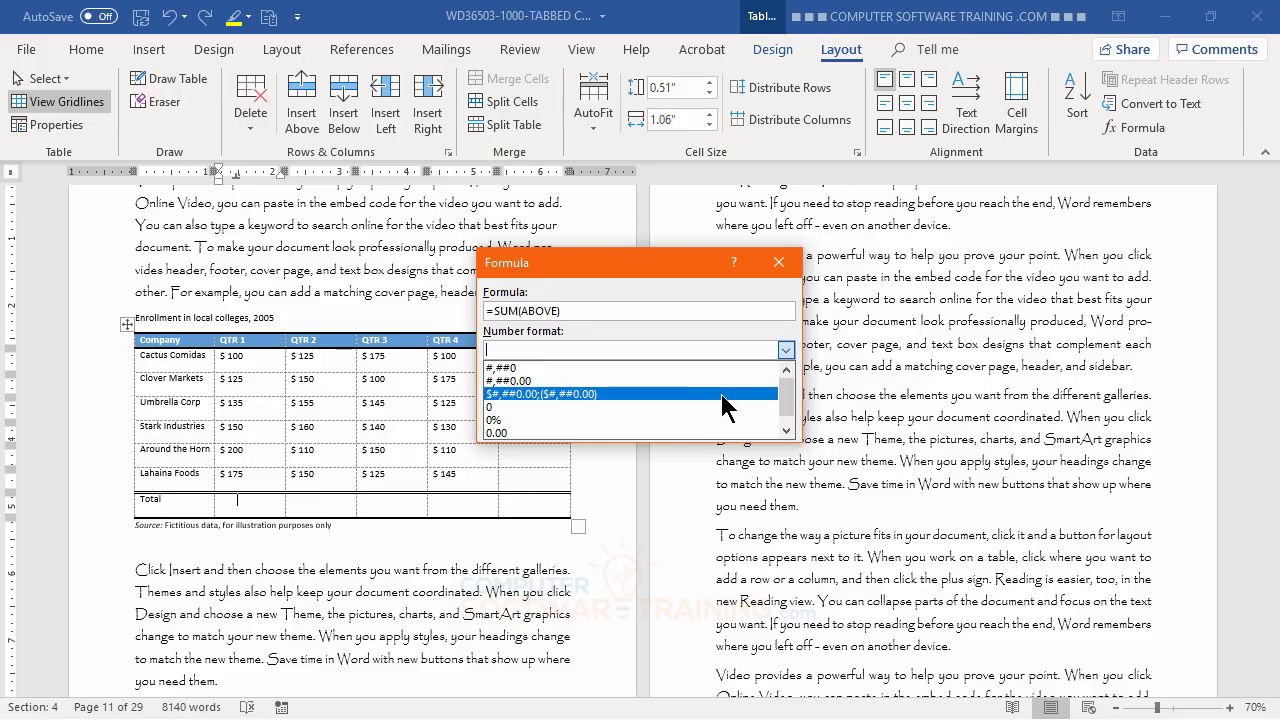
{"action": "left_click", "coordinate": [537, 396]}
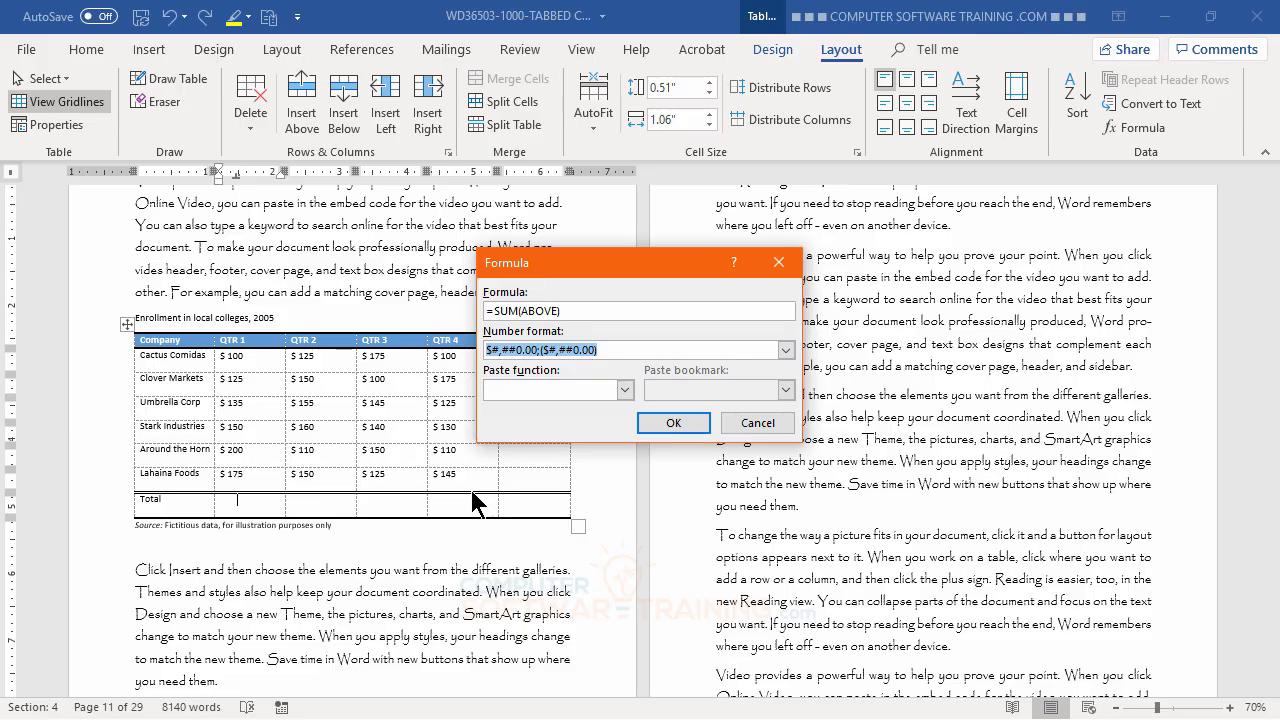
Remove the decimals from the number format to get $#,##0;($#,##0), copy the format for reuse, and insert the QTR 1 formula
{"action": "left_click", "coordinate": [519, 349]}
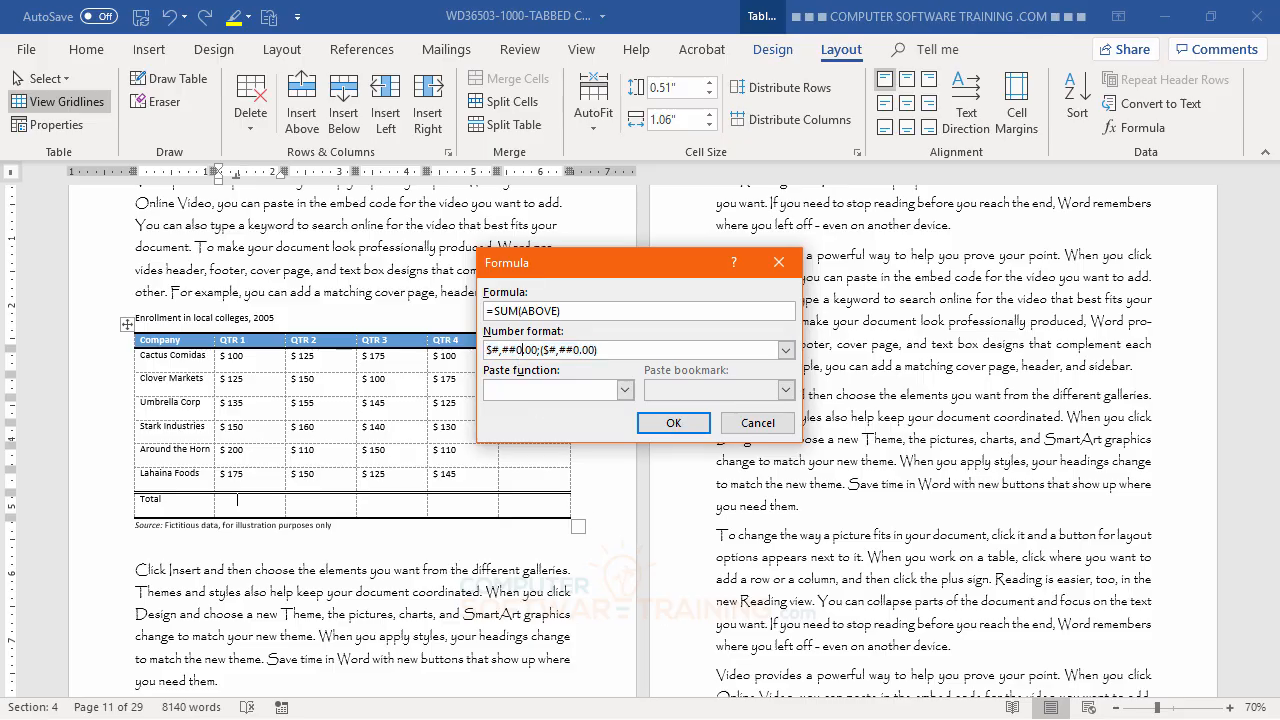
{"action": "key", "text": "Delete"}
{"action": "key", "text": "Delete"}
{"action": "key", "text": "Delete"}
{"action": "key", "text": "Delete"}
{"action": "key", "text": "Delete"}
{"action": "key", "text": "Delete"}
{"action": "key", "text": "Delete"}
{"action": "type", "text": ")"}
{"action": "key", "text": "shift+Left"}
{"action": "key", "text": "shift+Left"}
{"action": "key", "text": "shift+Left"}
{"action": "key", "text": "shift+Left"}
{"action": "key", "text": "shift+Left"}
{"action": "key", "text": "shift+Left"}
{"action": "key", "text": "shift+Left"}
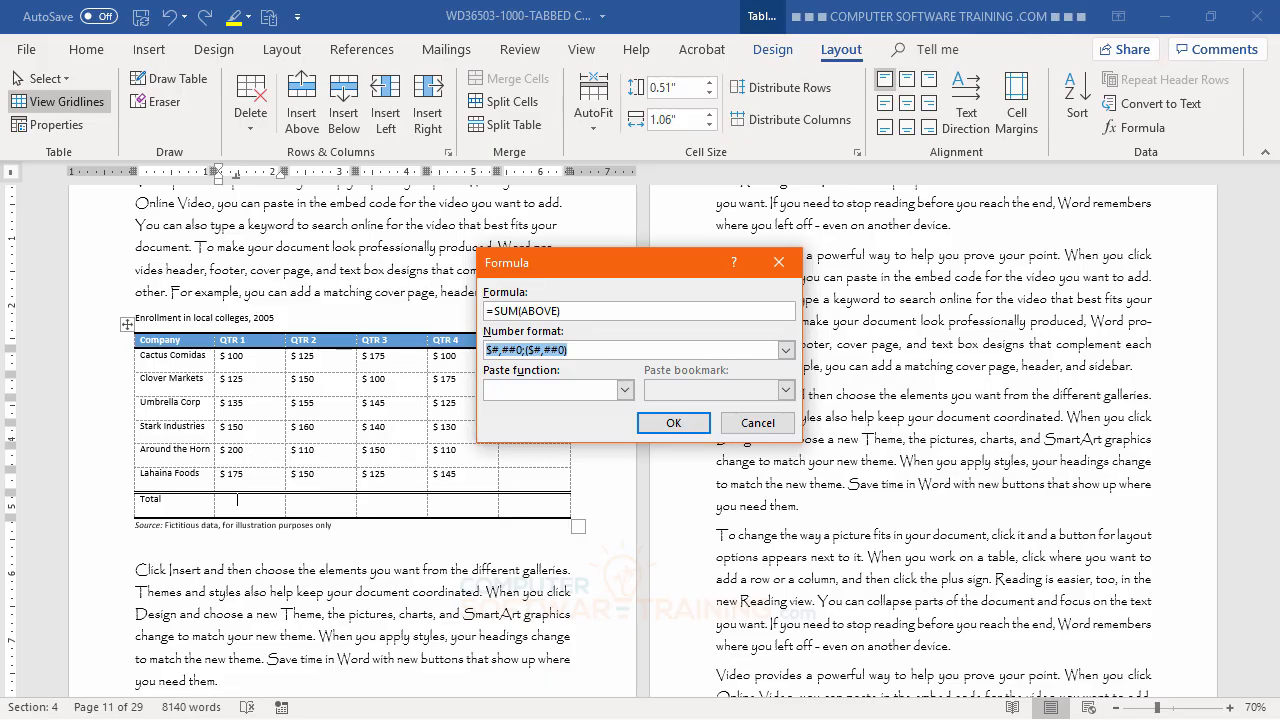
{"action": "left_click", "coordinate": [674, 423]}
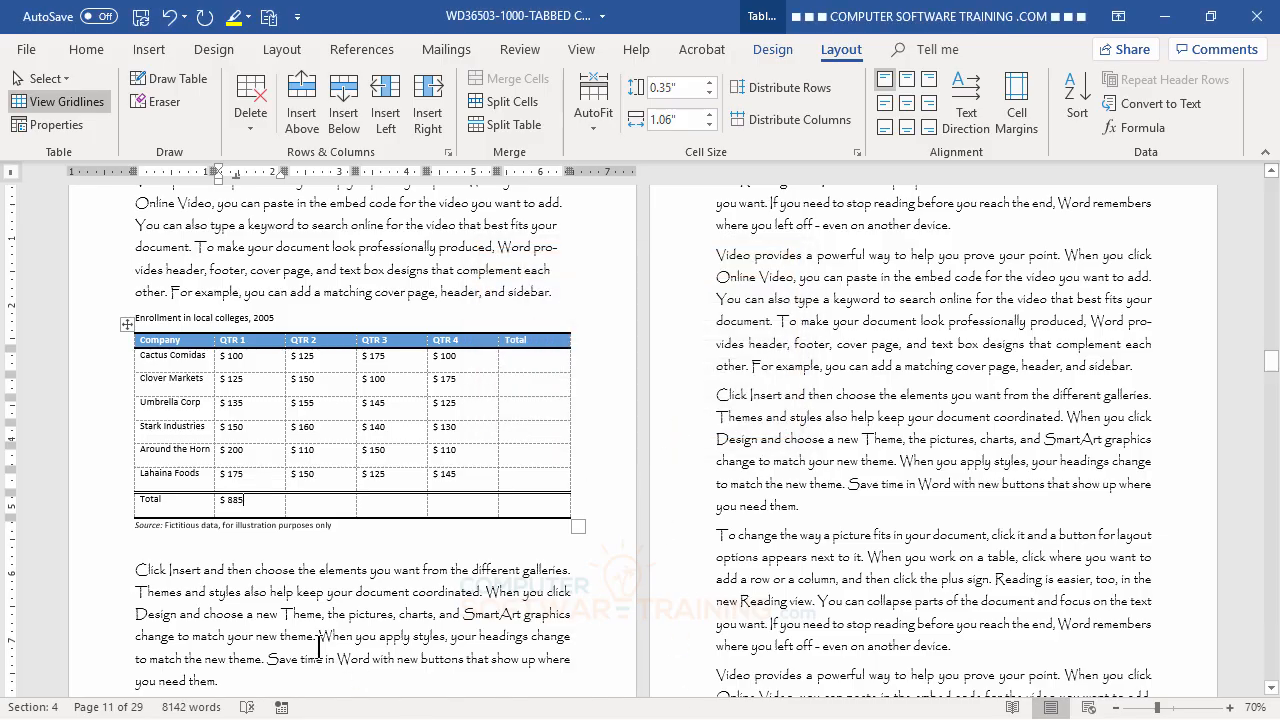
Insert a =SUM(ABOVE) formula in the QTR 2 cell of the Total row, pasting the number format $#,##0;($#,##0)
{"action": "left_click", "coordinate": [312, 503]}
{"action": "left_click", "coordinate": [1141, 129]}
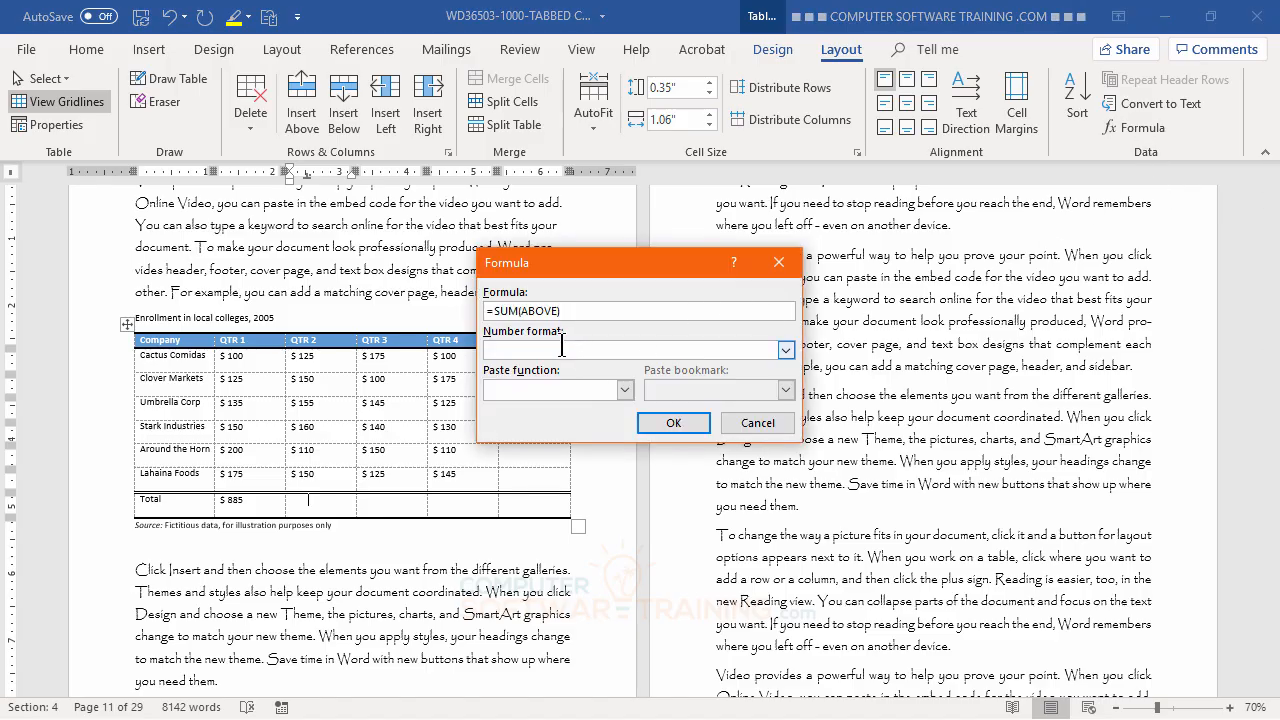
{"action": "right_click", "coordinate": [561, 346]}
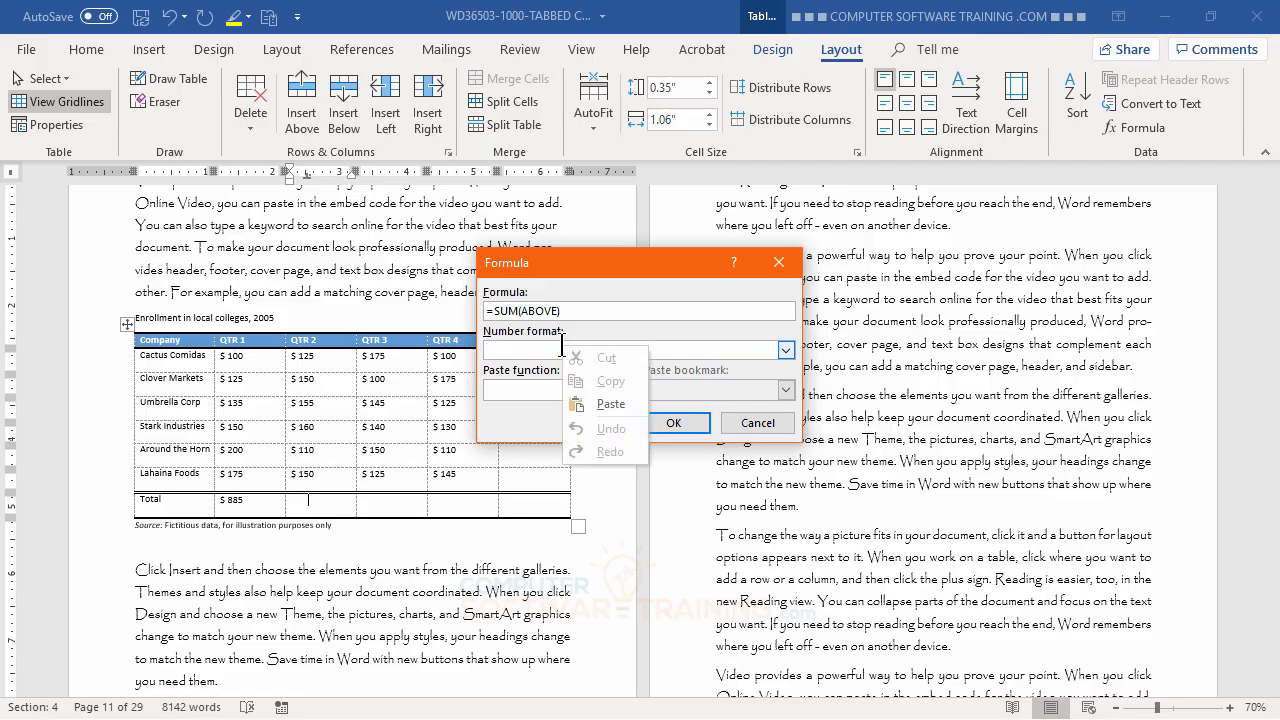
{"action": "left_click", "coordinate": [588, 404]}
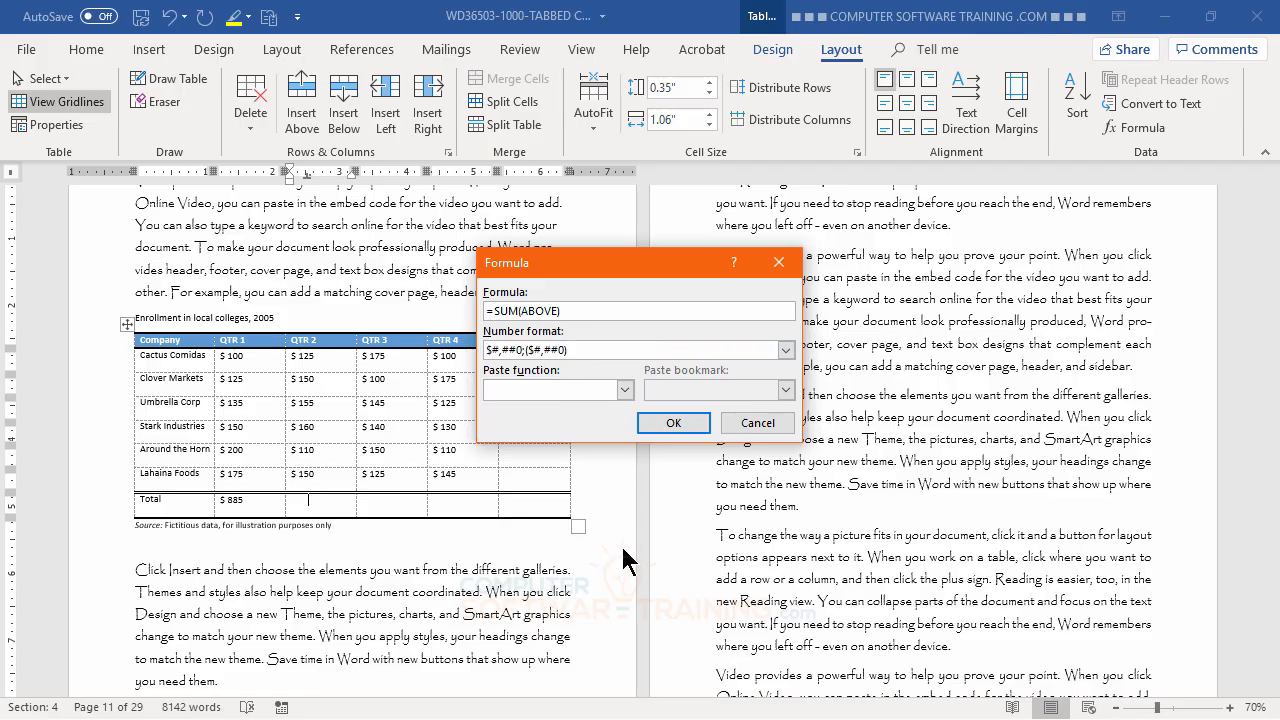
{"action": "left_click", "coordinate": [664, 424]}
Total the QTR 3 column in the Total row with =SUM(ABOVE) and the pasted number format $#,##0;($#,##0)
{"action": "left_click", "coordinate": [381, 503]}
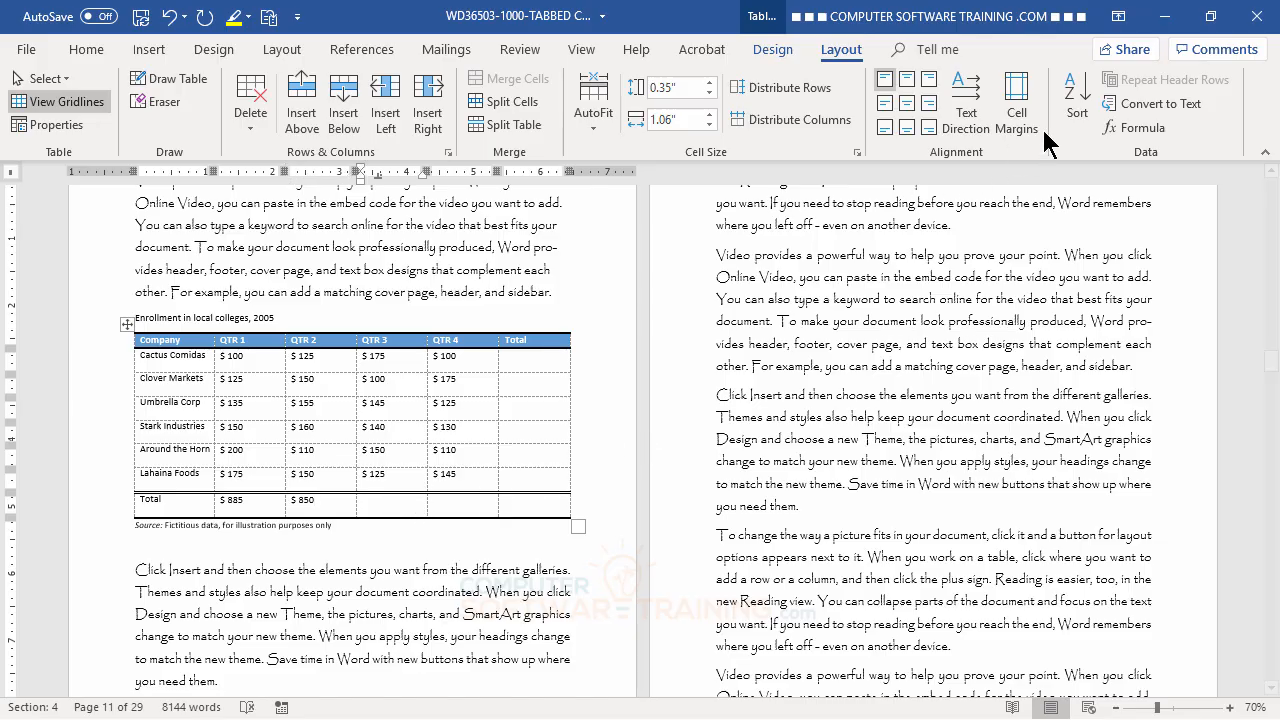
{"action": "left_click", "coordinate": [1134, 129]}
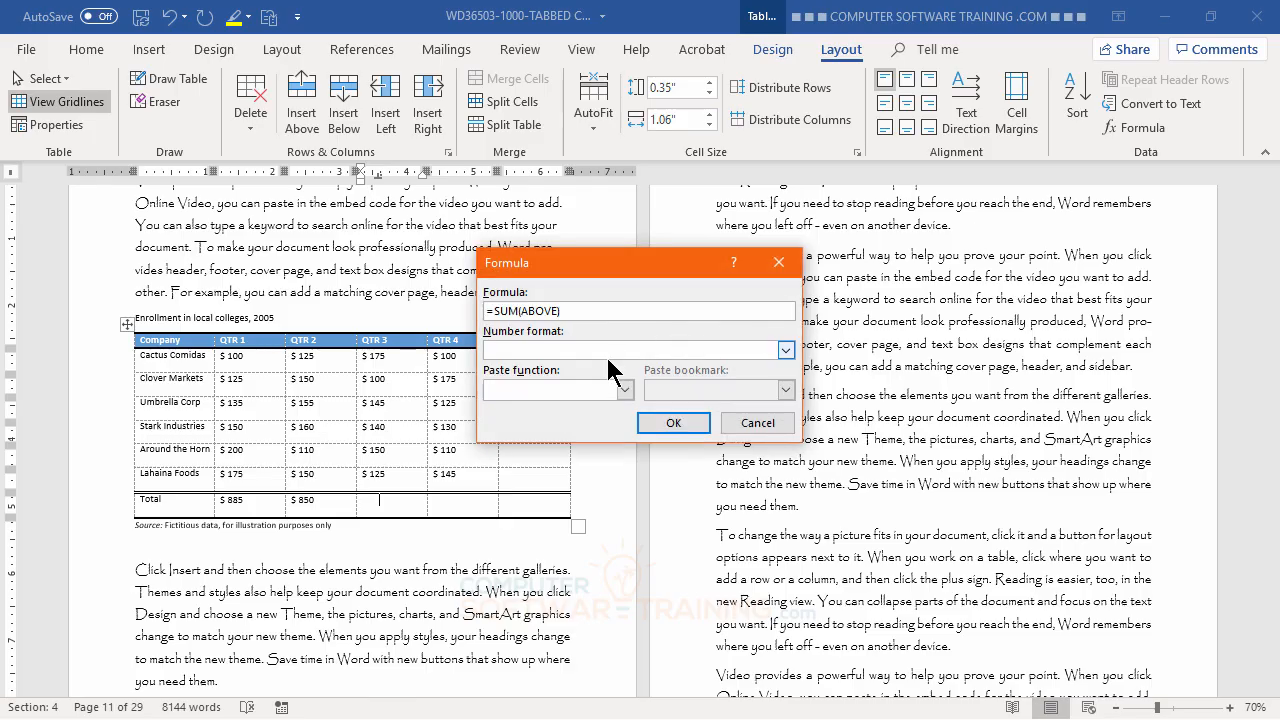
{"action": "right_click", "coordinate": [568, 348]}
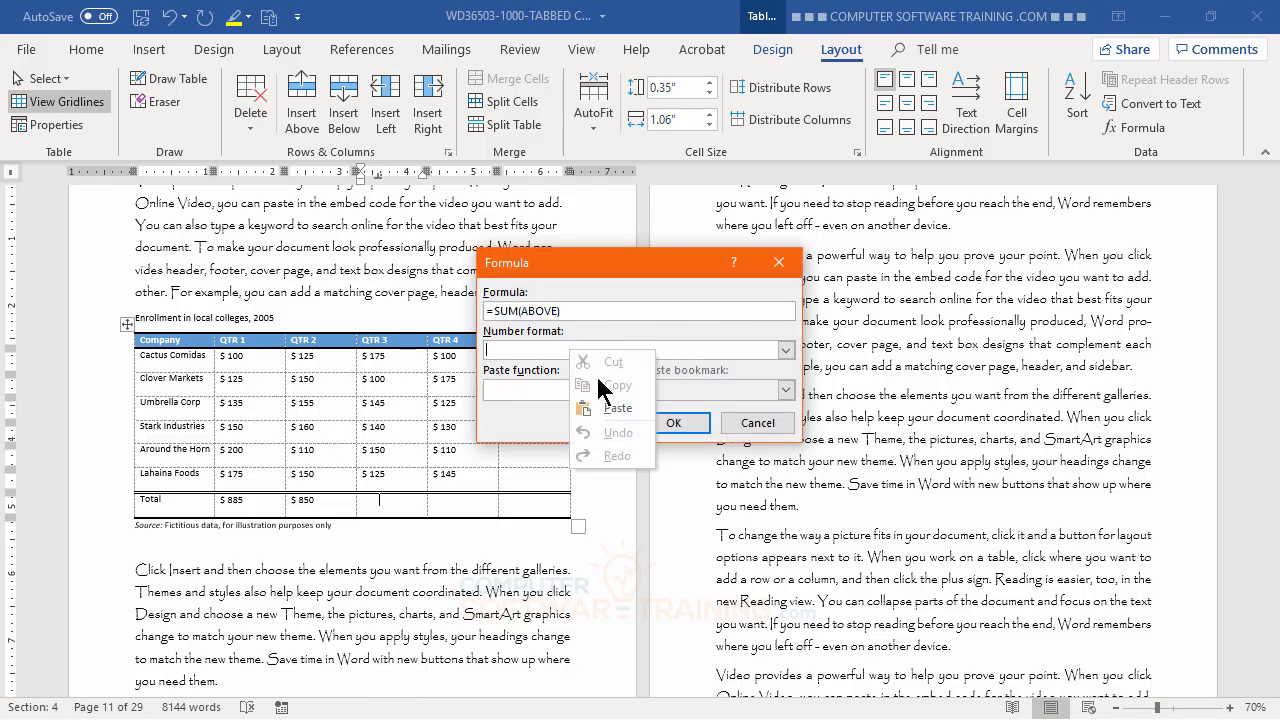
{"action": "left_click", "coordinate": [594, 412]}
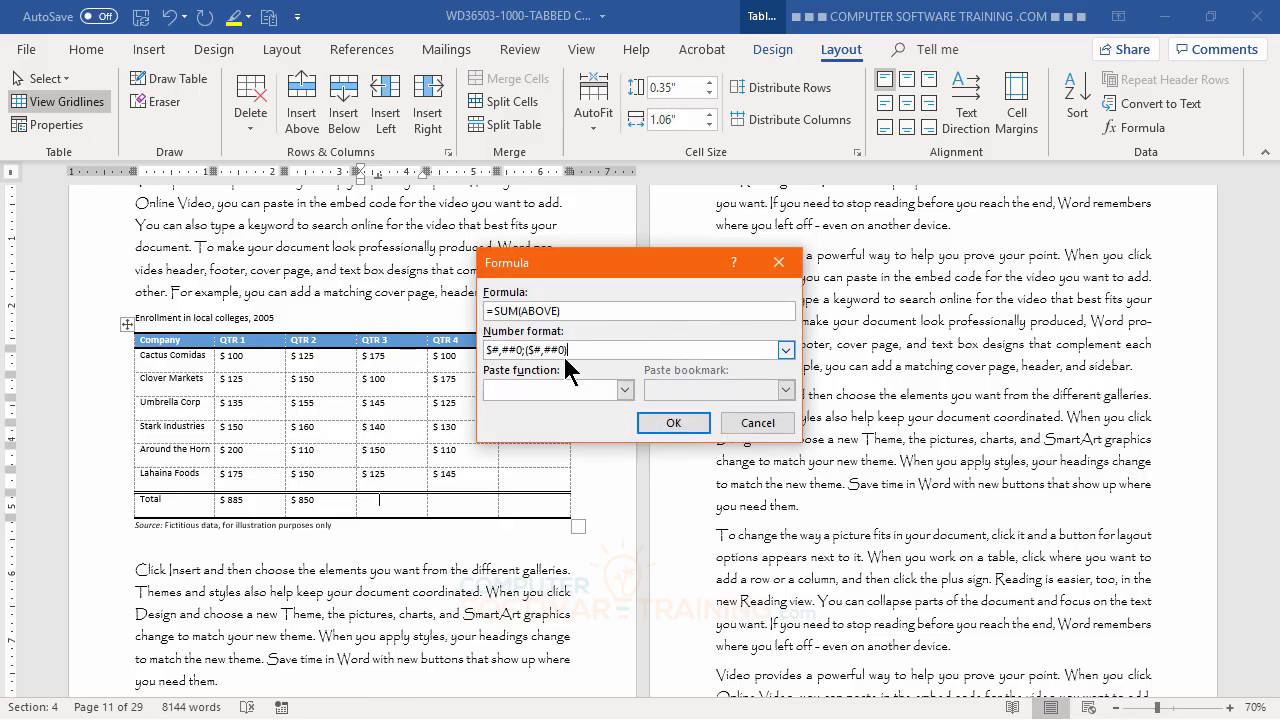
{"action": "left_click", "coordinate": [674, 424]}
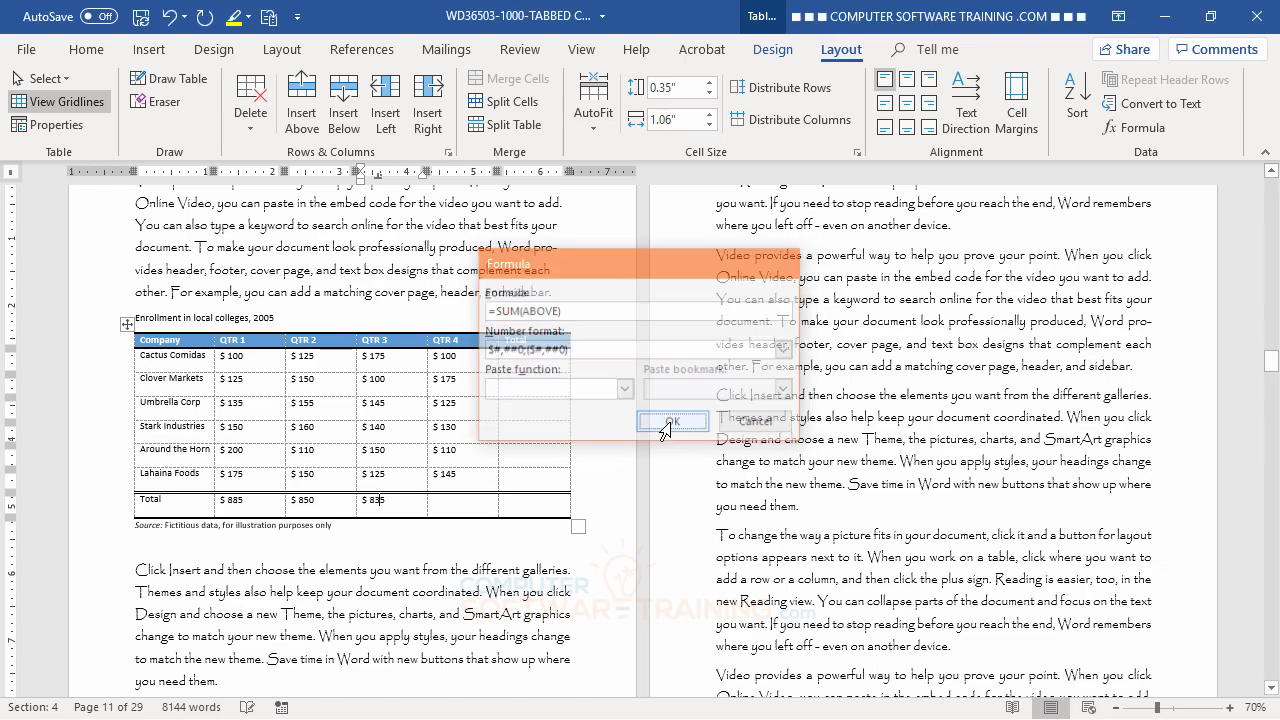
Total the QTR 4 column in the Total row with =SUM(ABOVE) and the pasted number format $#,##0;($#,##0)
{"action": "left_click", "coordinate": [463, 503]}
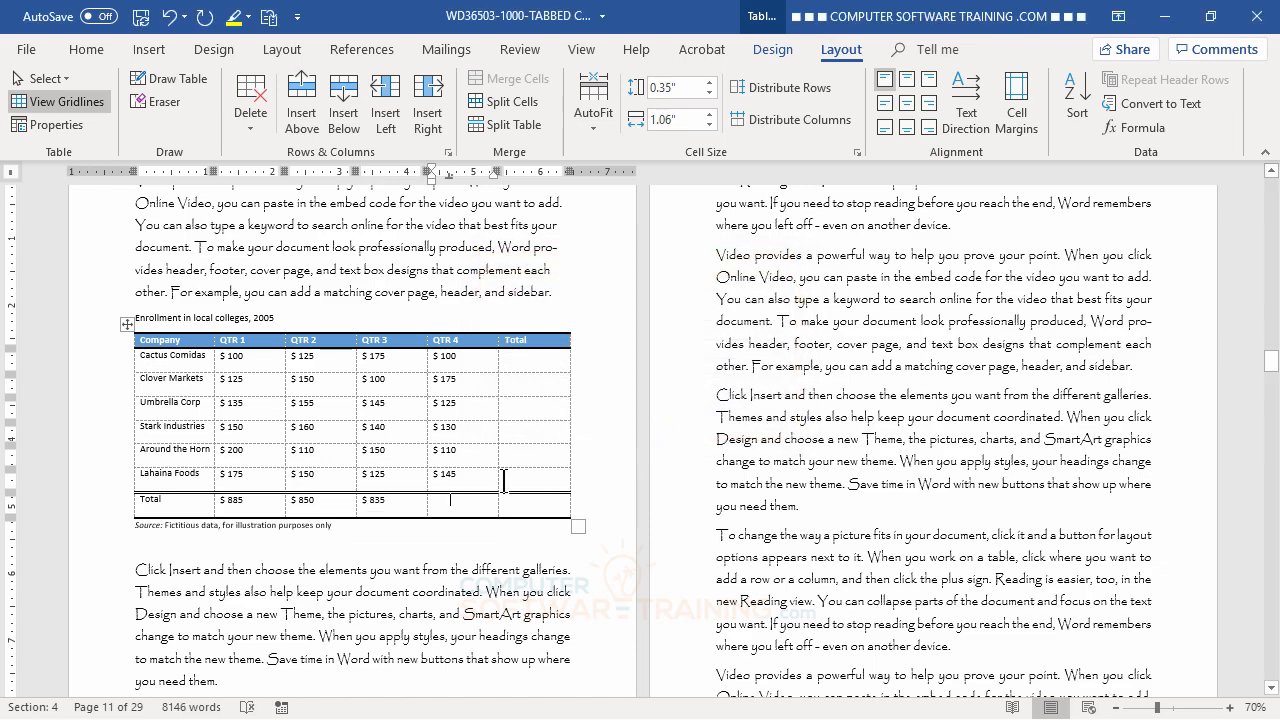
{"action": "left_click", "coordinate": [1140, 128]}
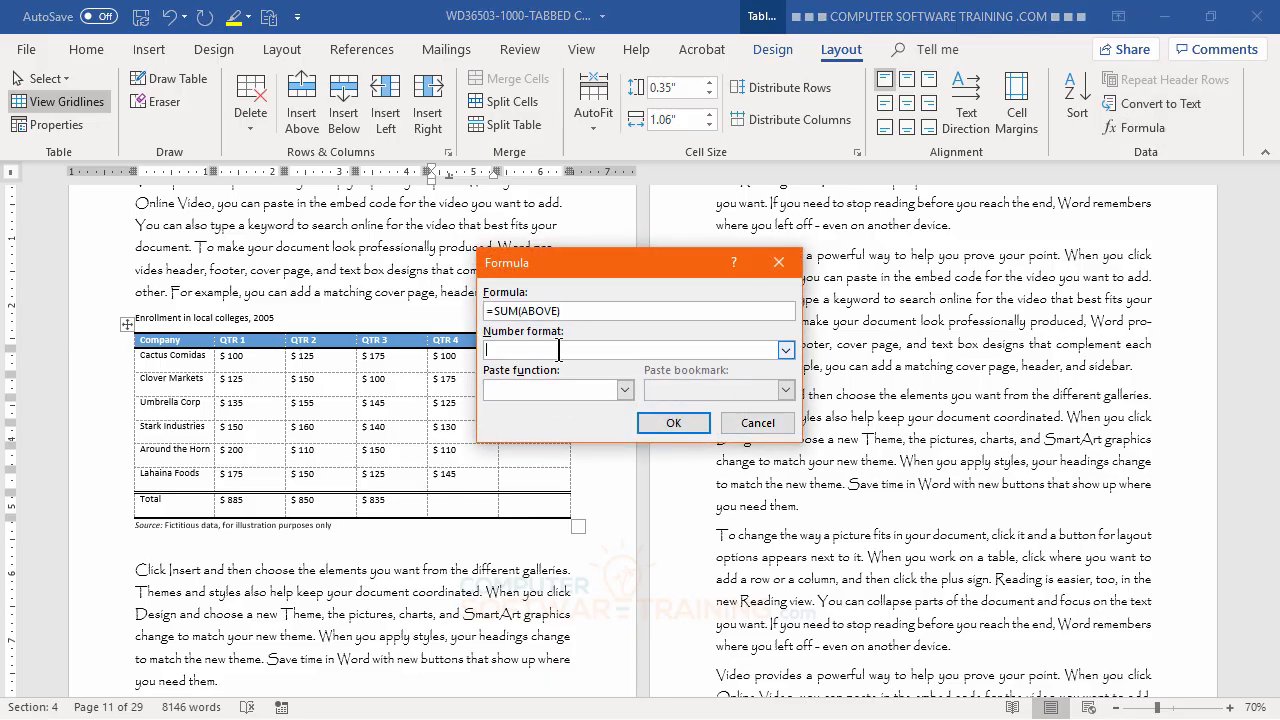
{"action": "right_click", "coordinate": [560, 351]}
{"action": "left_click", "coordinate": [590, 418]}
{"action": "left_click", "coordinate": [670, 423]}
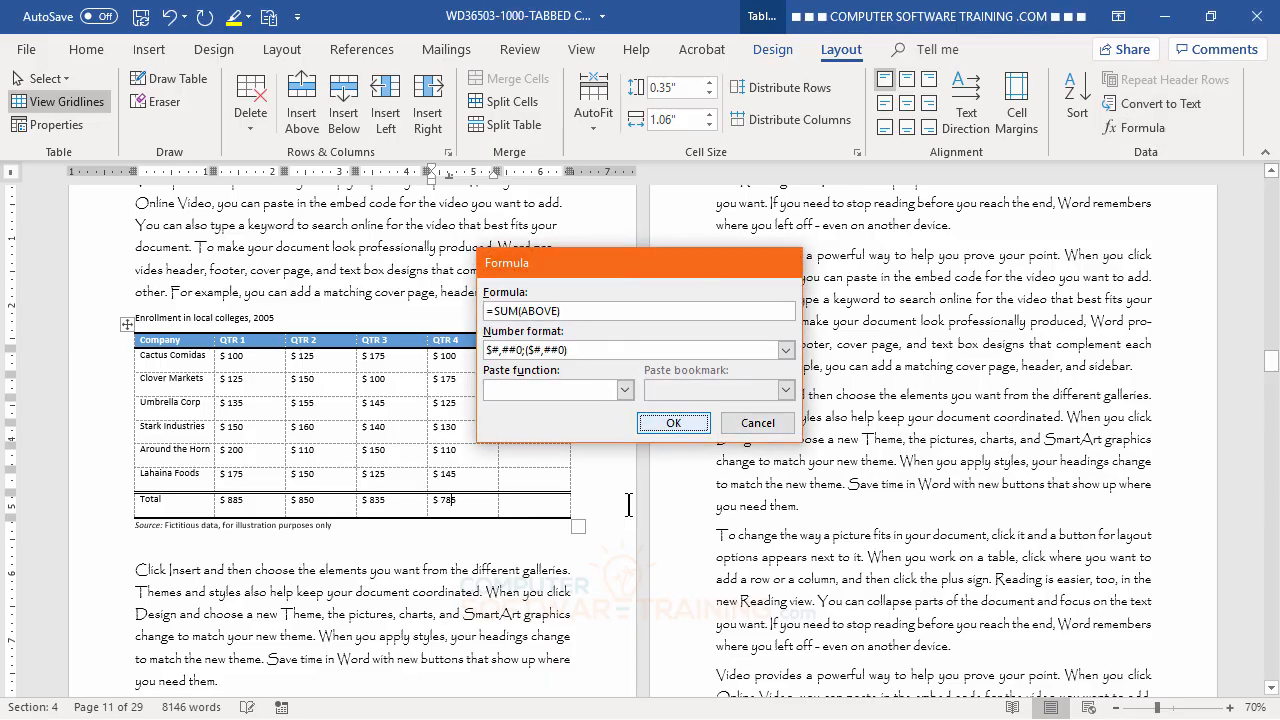
Insert a =SUM(LEFT) formula in the Total column of the Cactus Comidas row, pasting the copied whole-dollar number format
{"action": "key", "text": "Tab"}
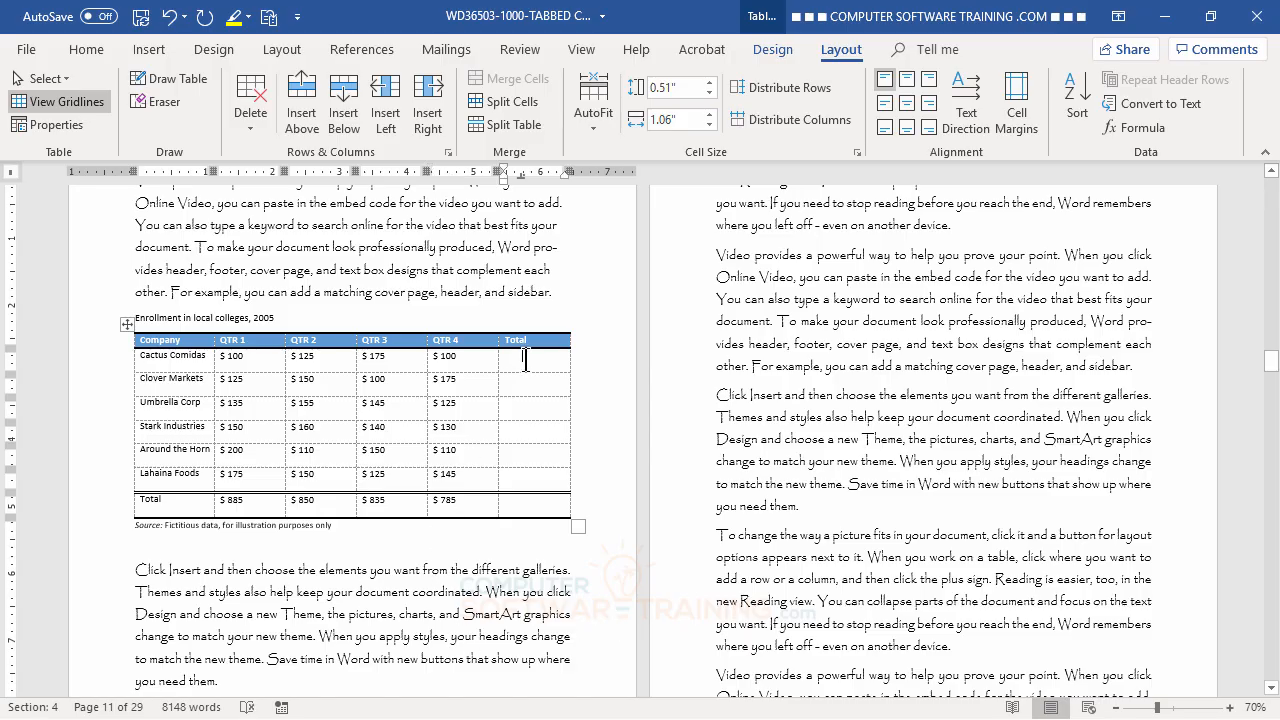
{"action": "left_click", "coordinate": [1133, 127]}
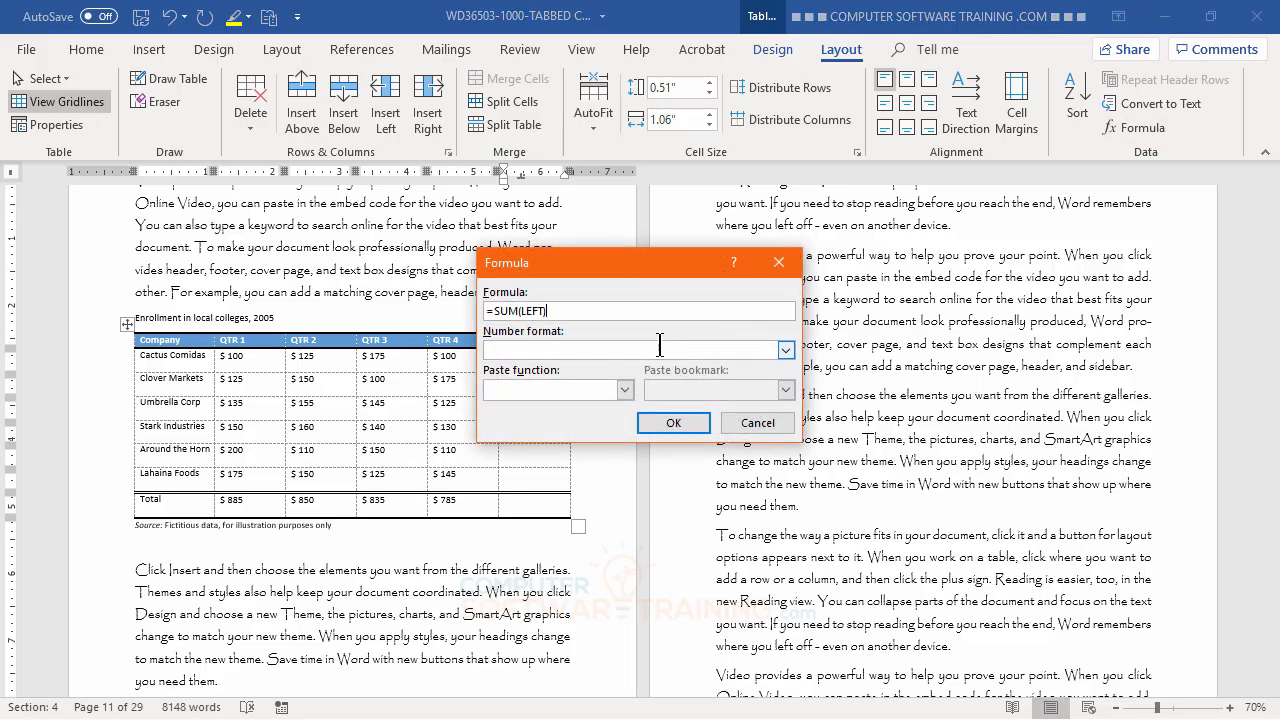
{"action": "right_click", "coordinate": [598, 348]}
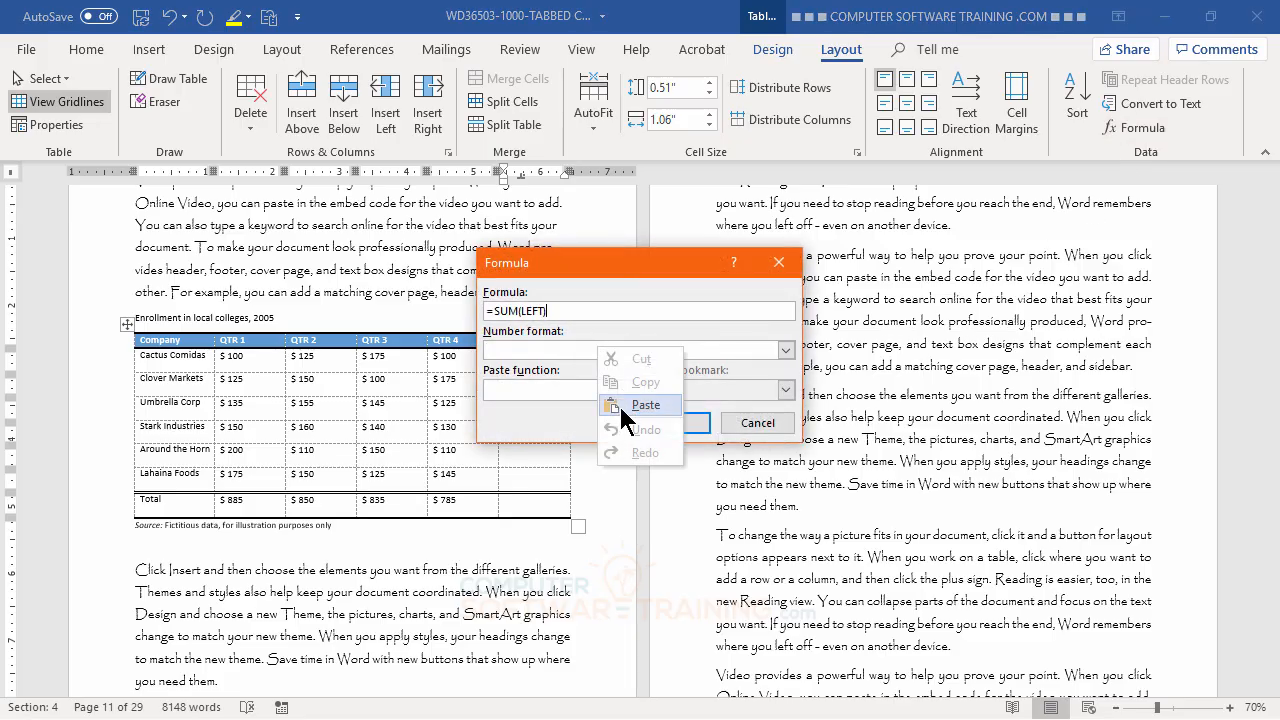
{"action": "left_click", "coordinate": [630, 405]}
{"action": "left_click", "coordinate": [673, 425]}
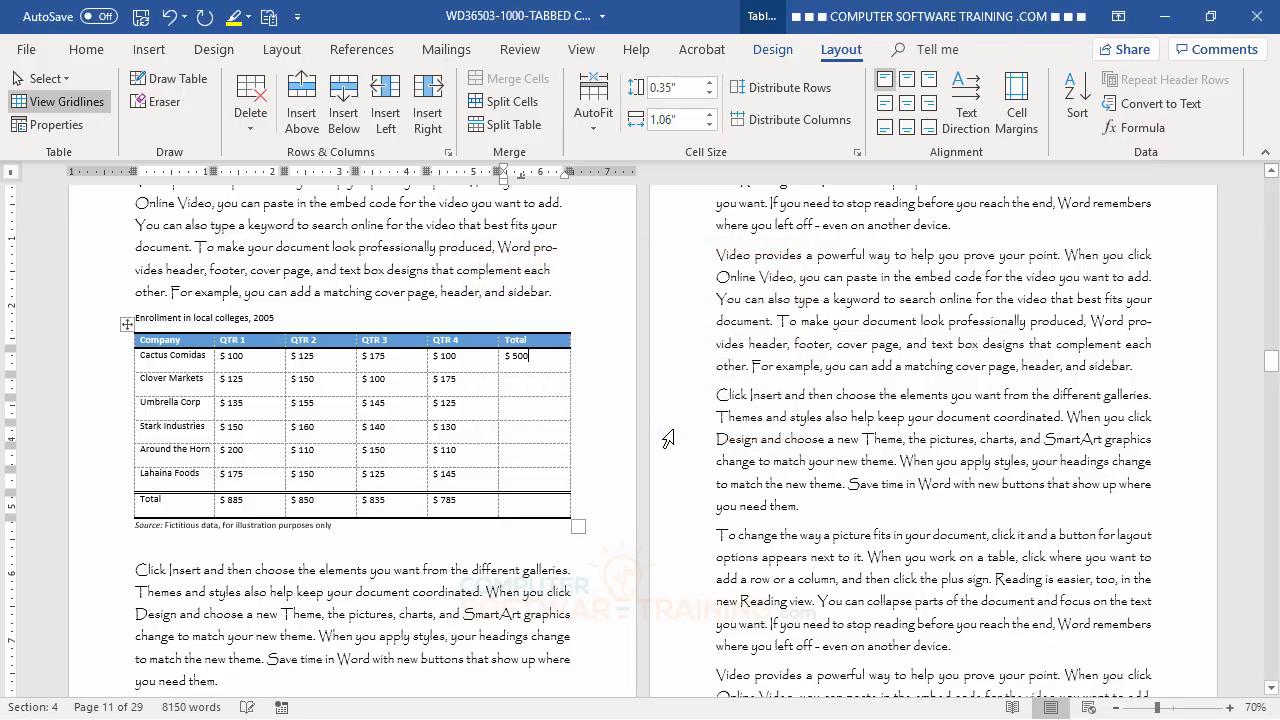
Insert a =SUM(ABOVE) formula in the Total column of the Clover Markets row with the number format $#,##0;($#,##0)
{"action": "right_click", "coordinate": [529, 382]}
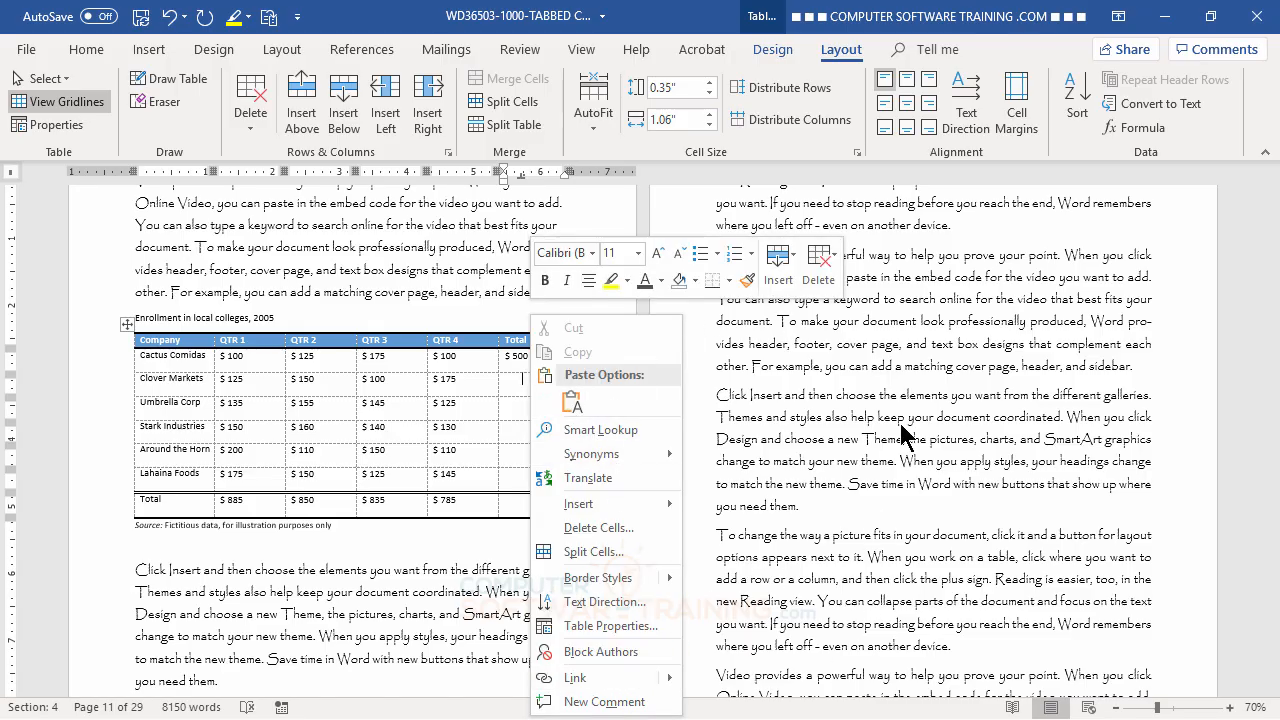
{"action": "left_click", "coordinate": [1140, 128]}
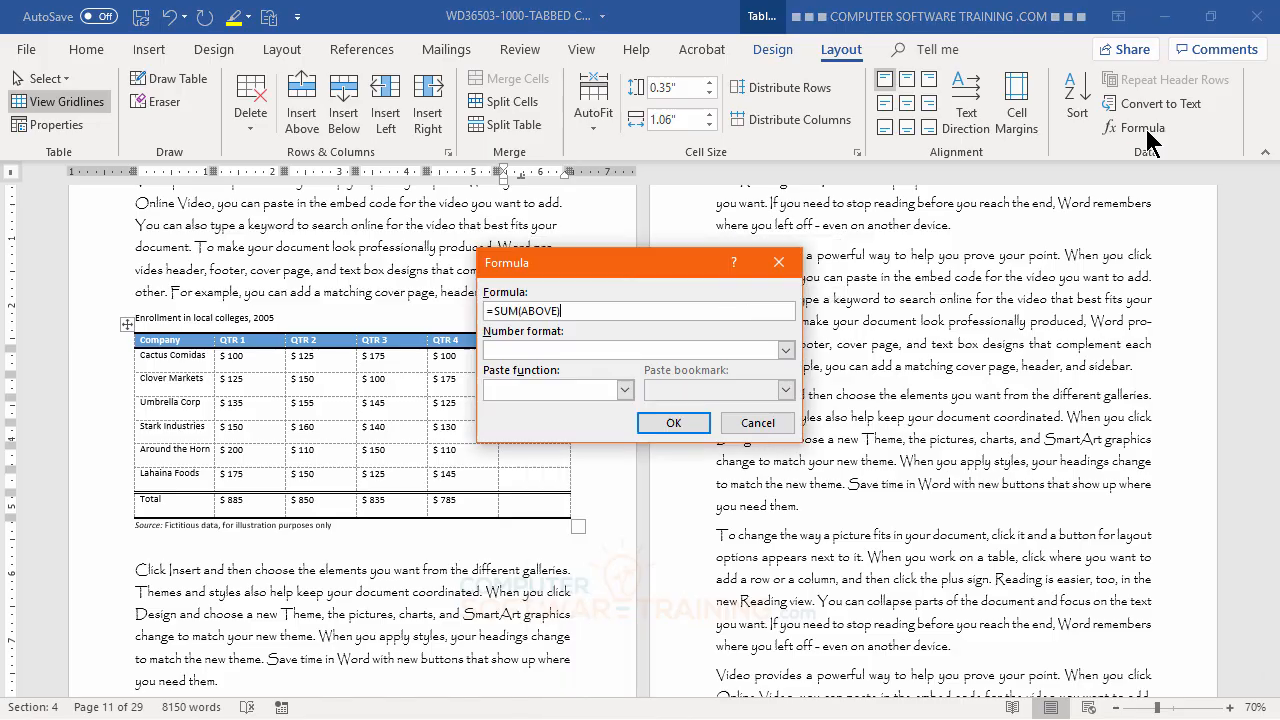
{"action": "left_click", "coordinate": [510, 348]}
{"action": "left_click", "coordinate": [571, 414]}
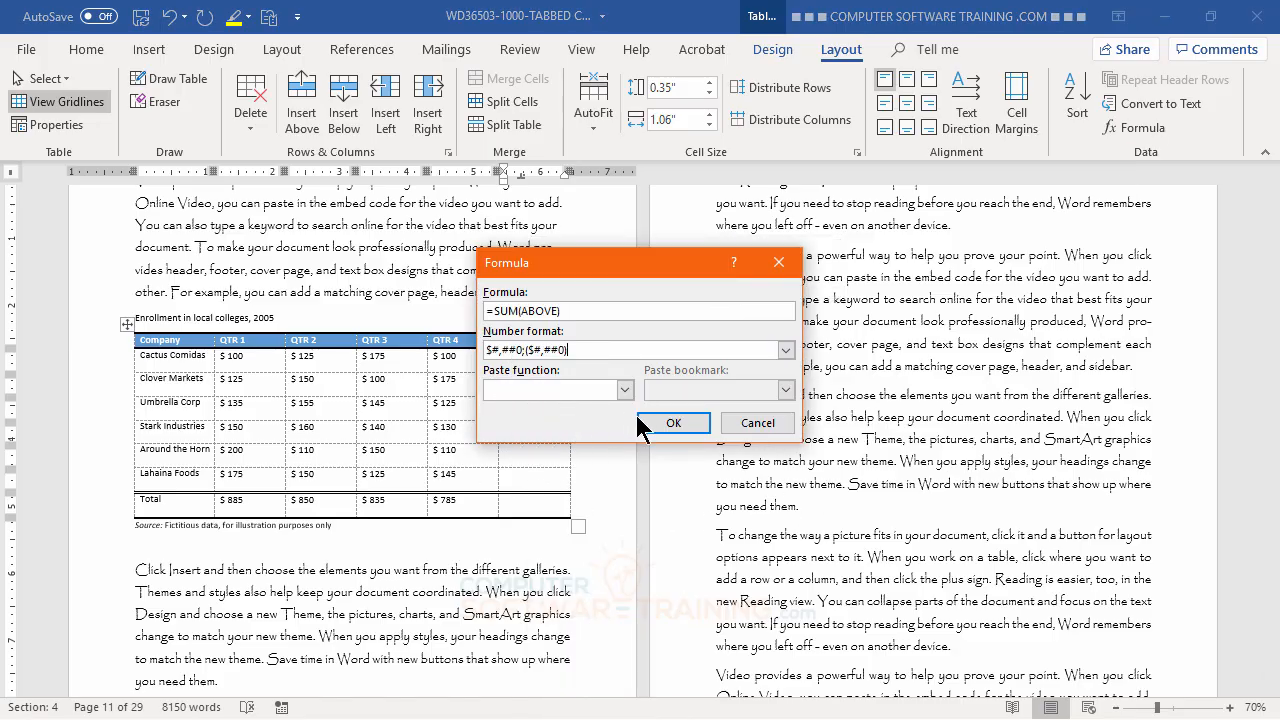
{"action": "left_click", "coordinate": [672, 423]}
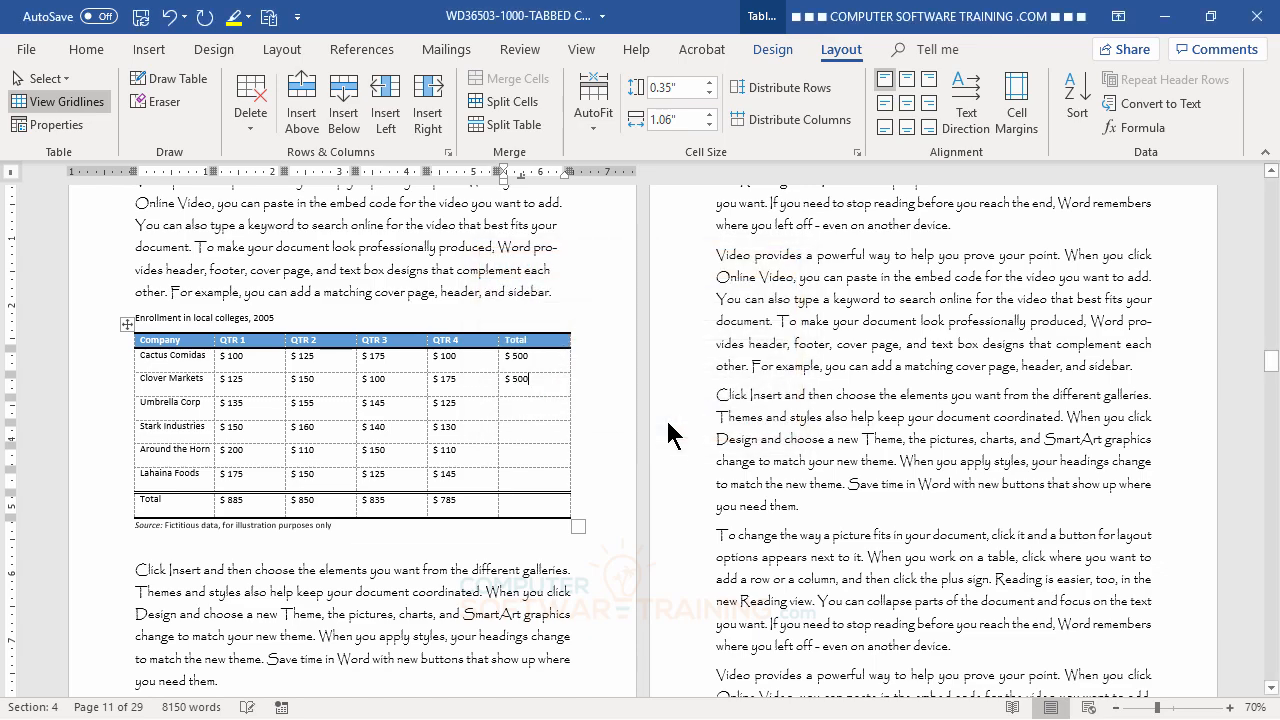
Insert a =SUM(ABOVE) formula in the Total column of the Umbrella Corp row, pasting the copied whole-dollar number format
{"action": "left_click", "coordinate": [529, 410]}
{"action": "left_click", "coordinate": [1140, 128]}
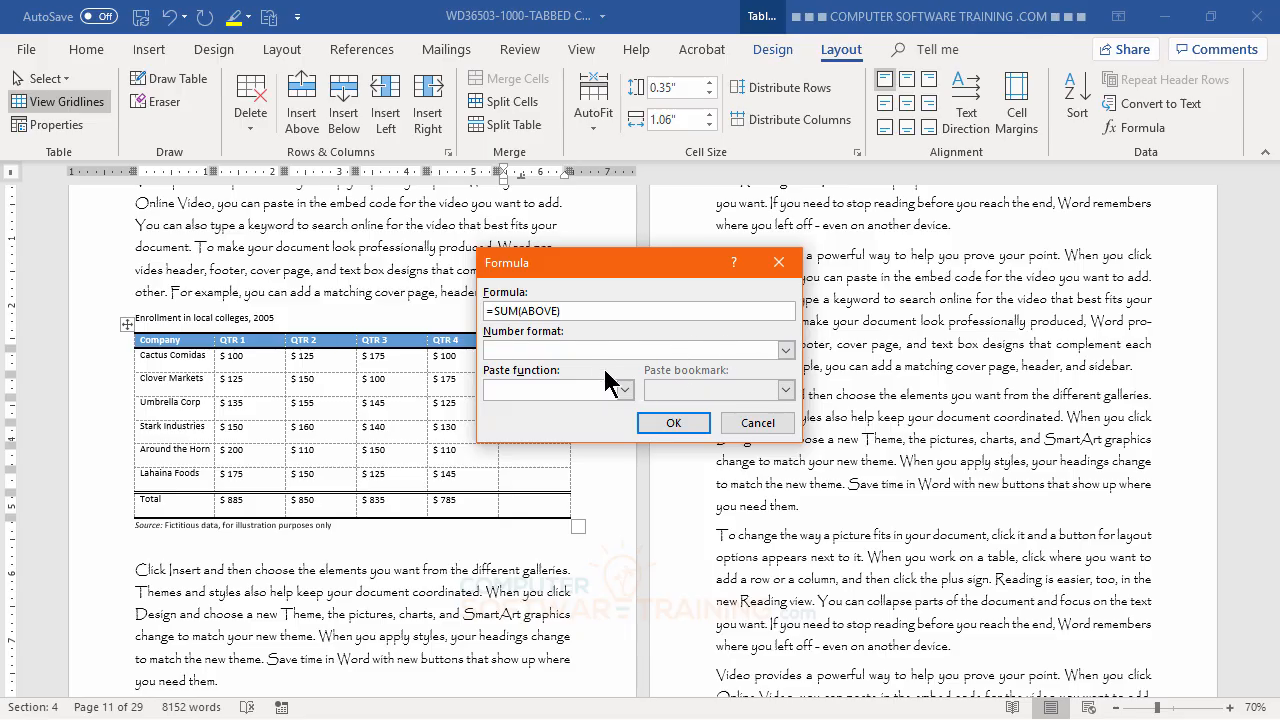
{"action": "right_click", "coordinate": [576, 349]}
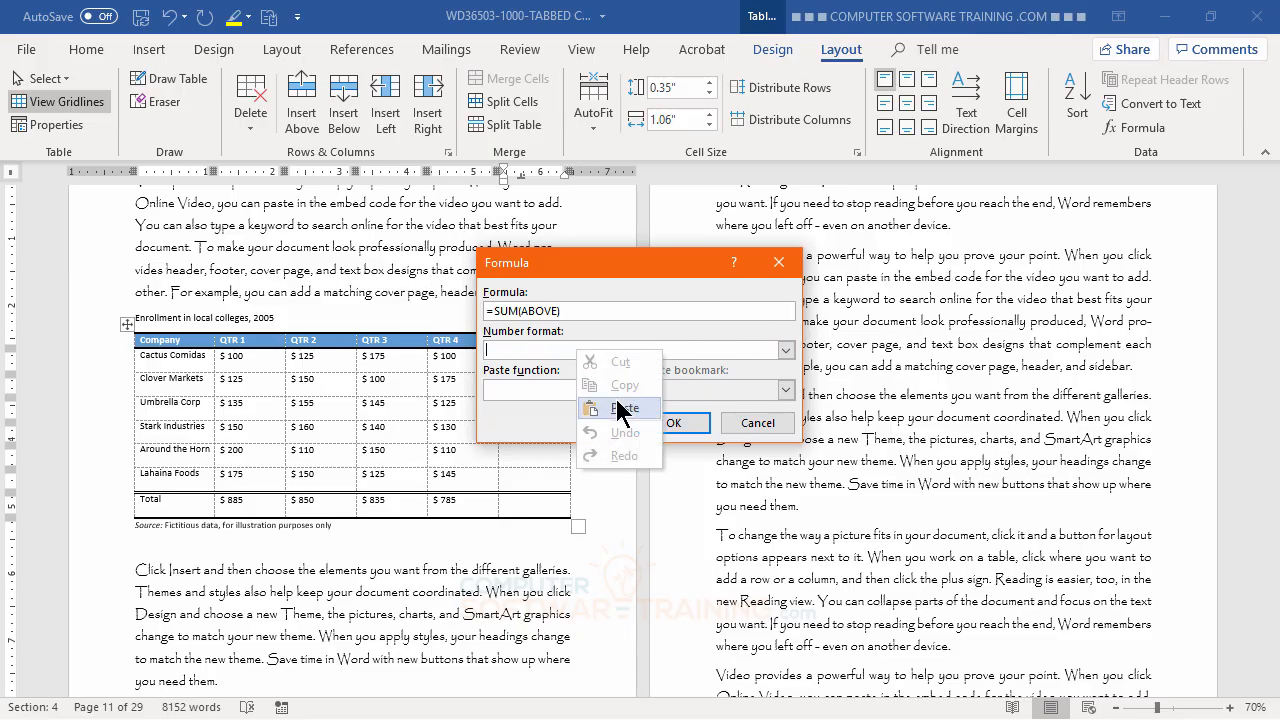
{"action": "left_click", "coordinate": [596, 410]}
{"action": "left_click", "coordinate": [678, 428]}
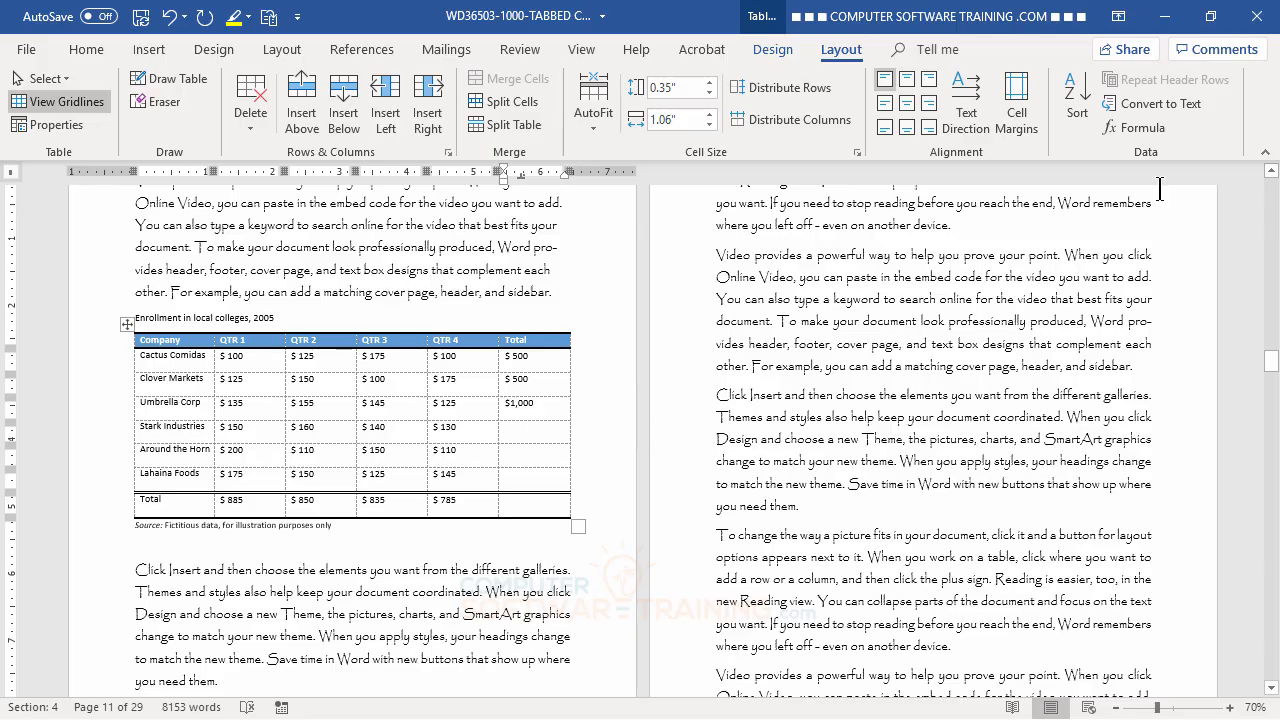
Insert a =SUM(ABOVE) formula in the Total column of the Stark Industries row, pasting the number format $#,##0;($#,##0)
{"action": "left_click", "coordinate": [1164, 103]}
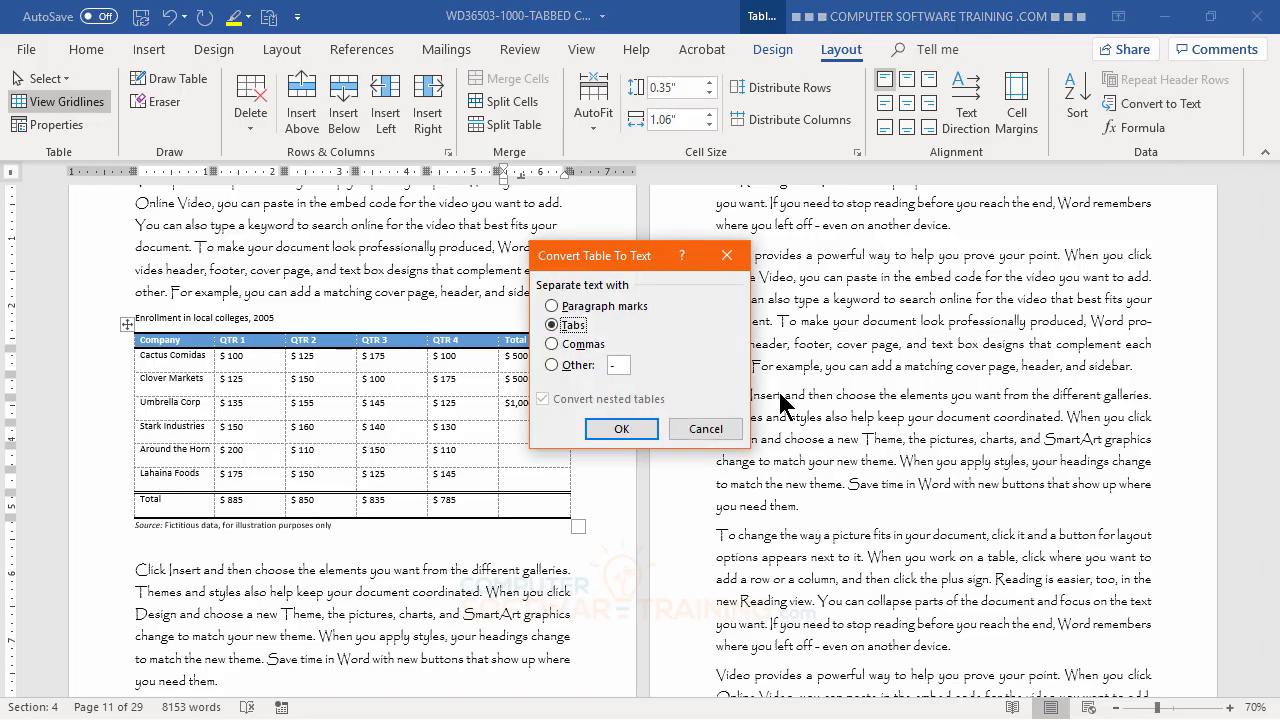
{"action": "left_click", "coordinate": [706, 430]}
{"action": "left_click", "coordinate": [1150, 126]}
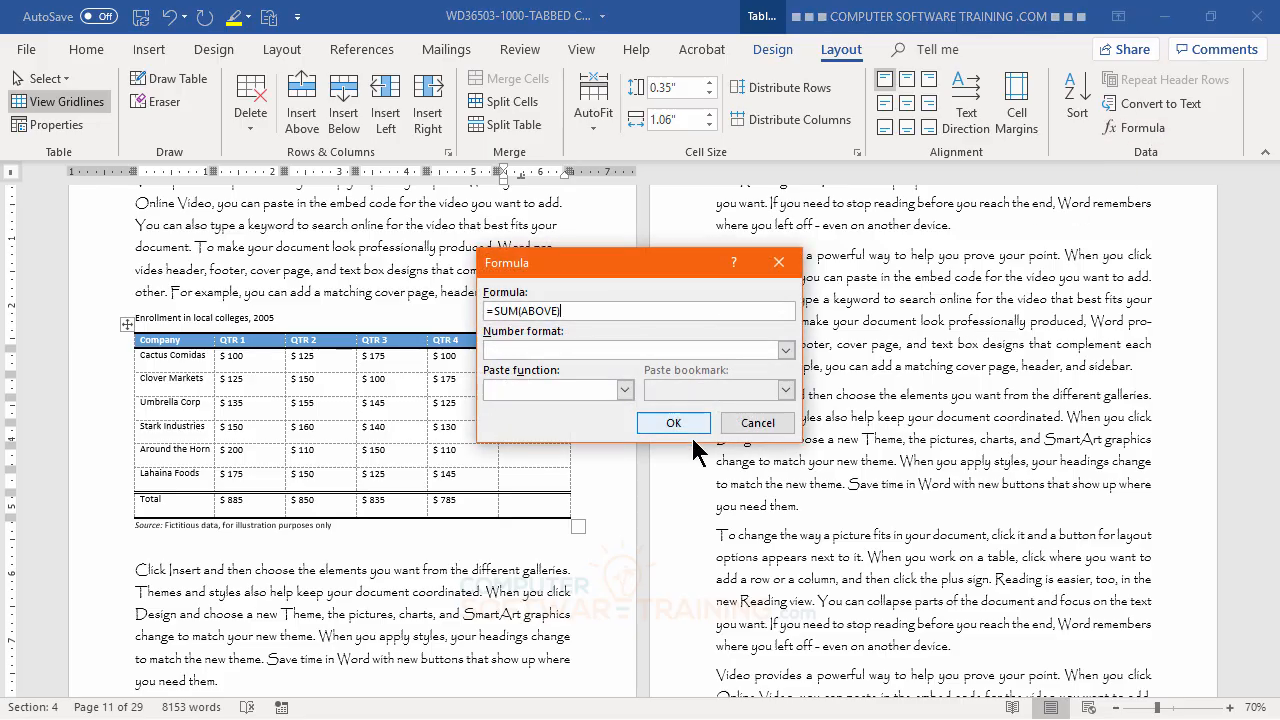
{"action": "right_click", "coordinate": [550, 352]}
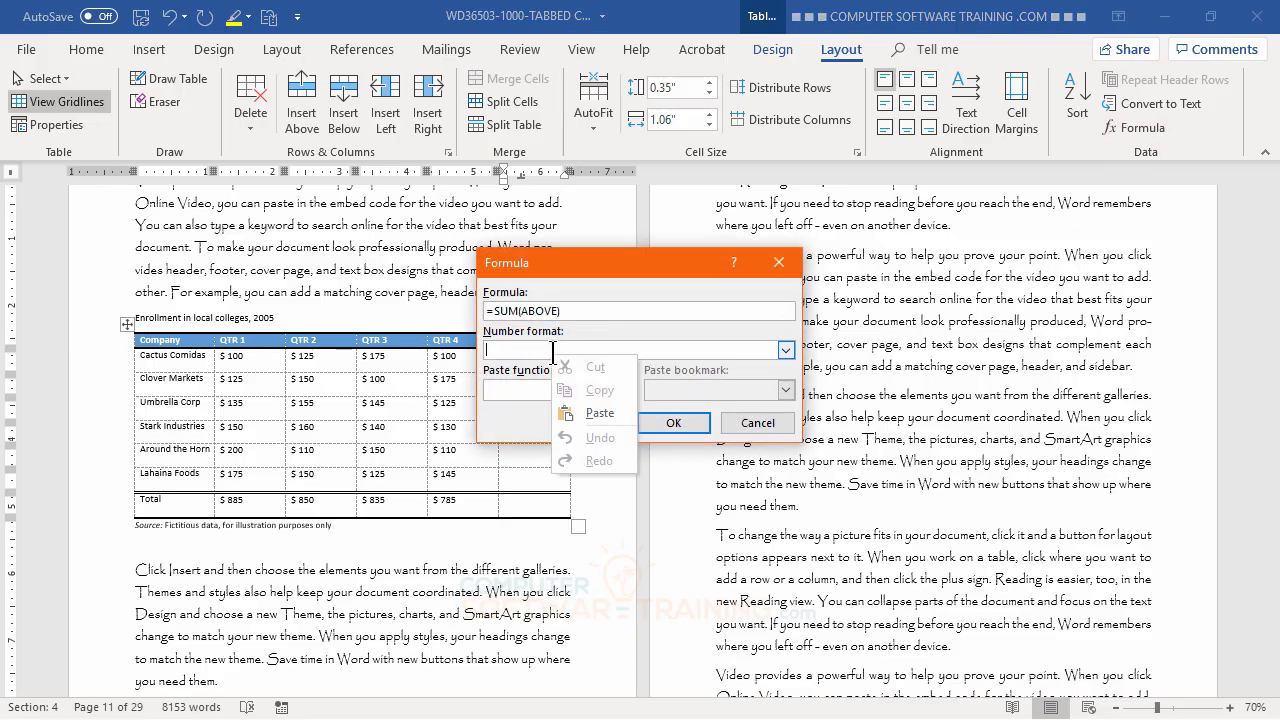
{"action": "left_click", "coordinate": [600, 412]}
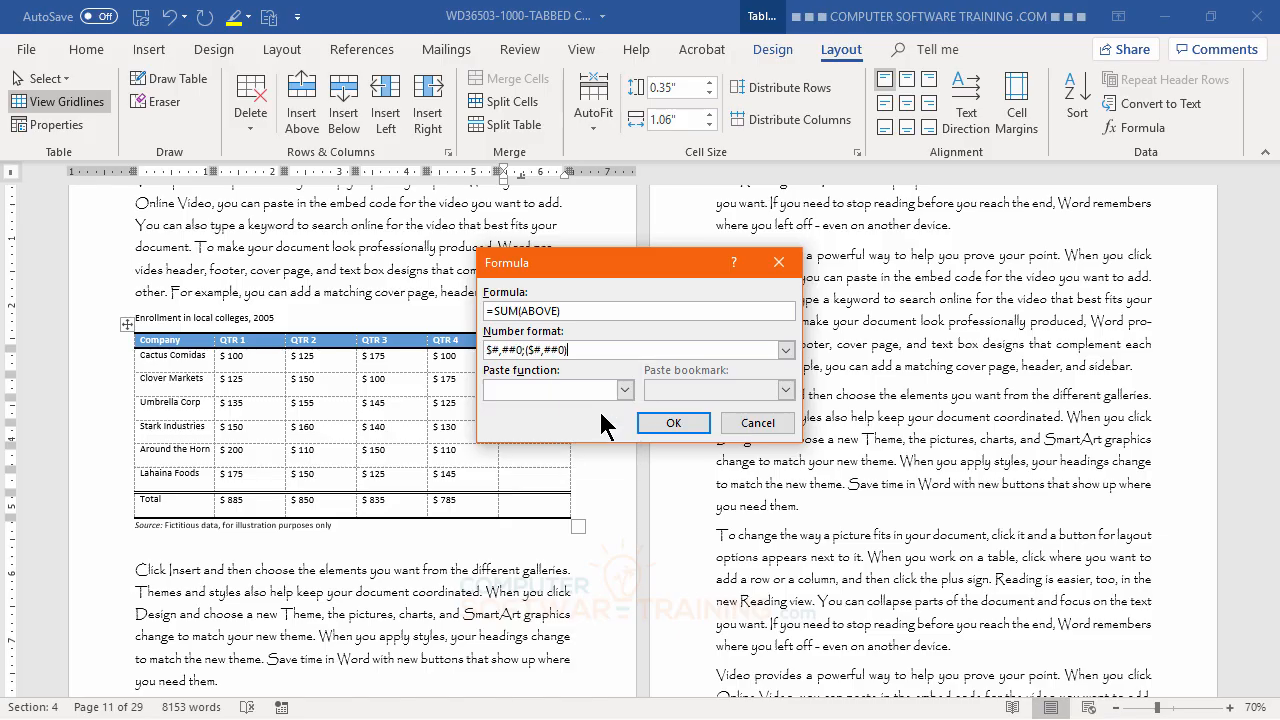
{"action": "left_click", "coordinate": [672, 423]}
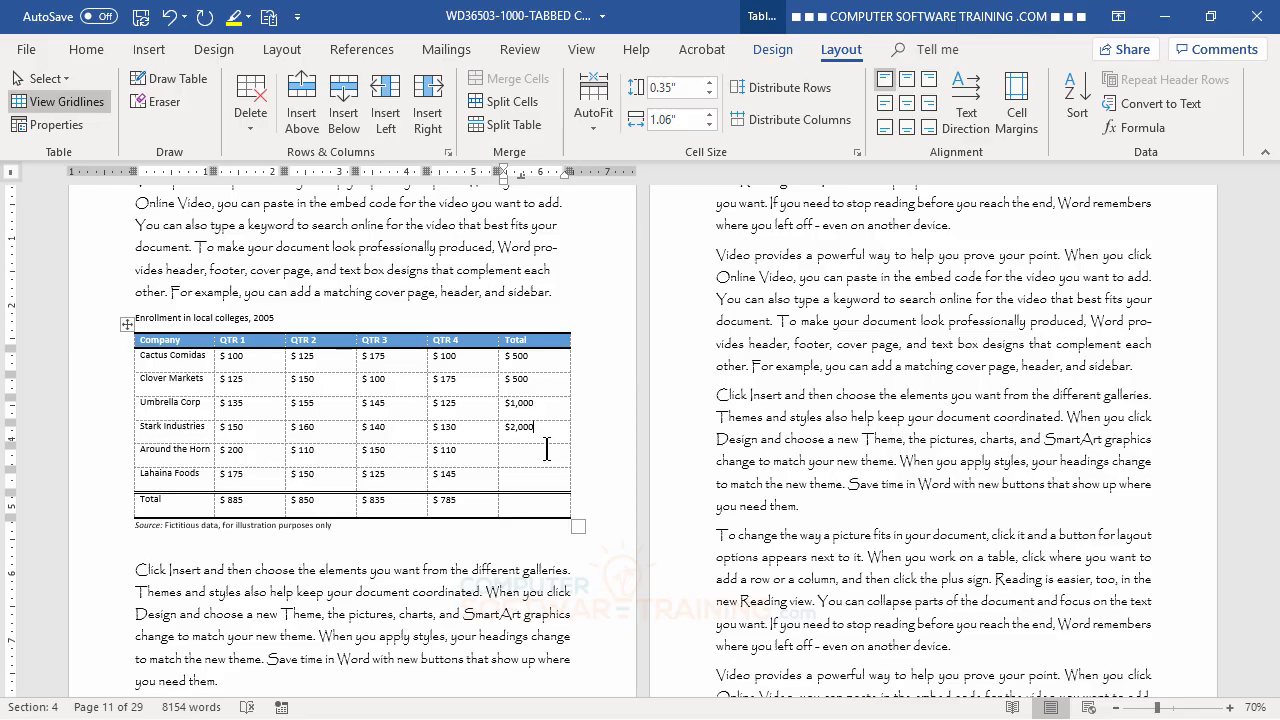
Delete the =SUM(ABOVE) results from the Total column of the Clover Markets, Umbrella Corp and Stark Industries rows
{"action": "double_click", "coordinate": [518, 380]}
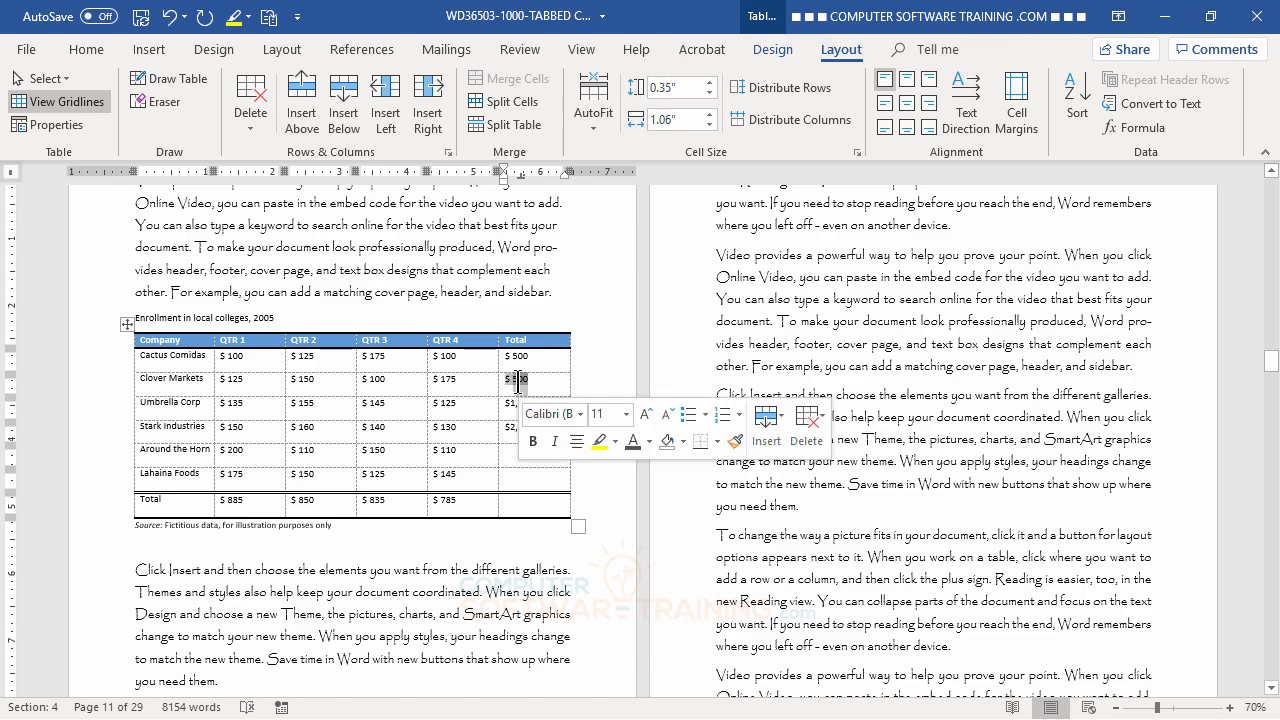
{"action": "key", "text": "Delete"}
{"action": "type", "text": "$"}
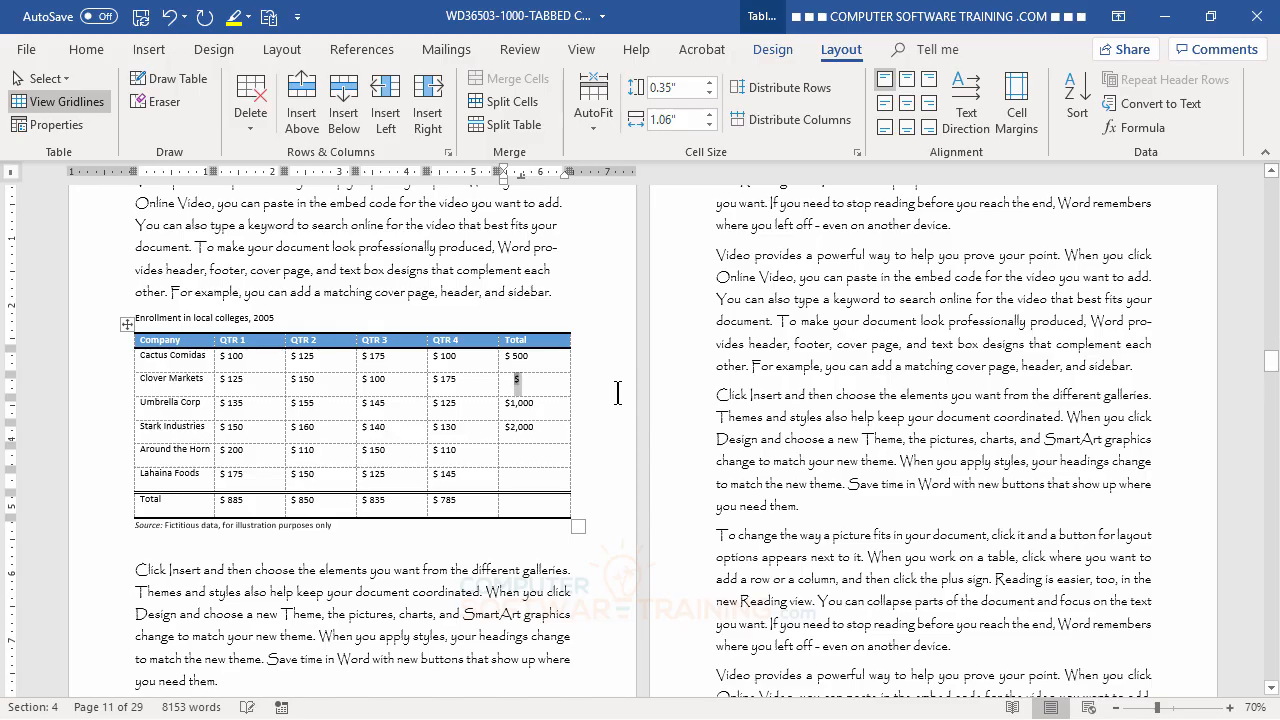
{"action": "key", "text": "BackSpace"}
{"action": "double_click", "coordinate": [538, 410]}
{"action": "key", "text": "Delete"}
{"action": "left_click", "coordinate": [537, 432]}
{"action": "double_click", "coordinate": [537, 432]}
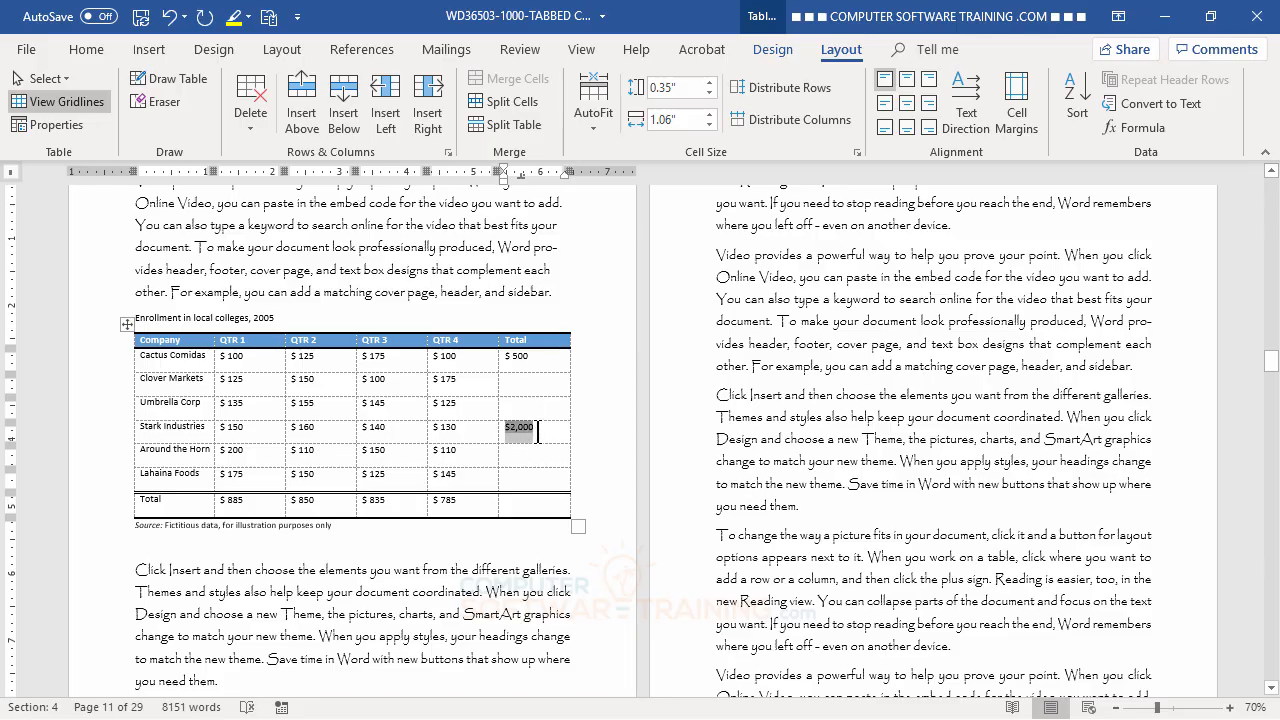
{"action": "key", "text": "Delete"}
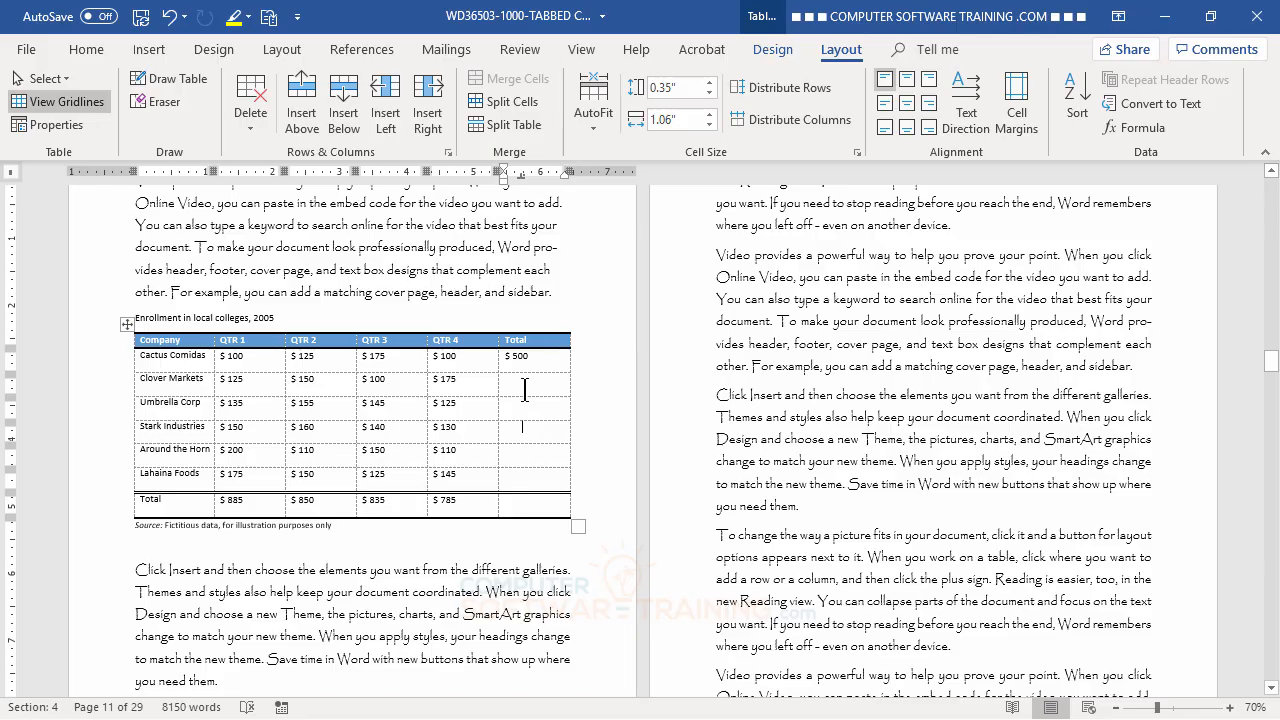
Insert a =SUM(left) formula in the Total column of the Clover Markets row, pasting the copied whole-dollar number format
{"action": "left_click", "coordinate": [1140, 127]}
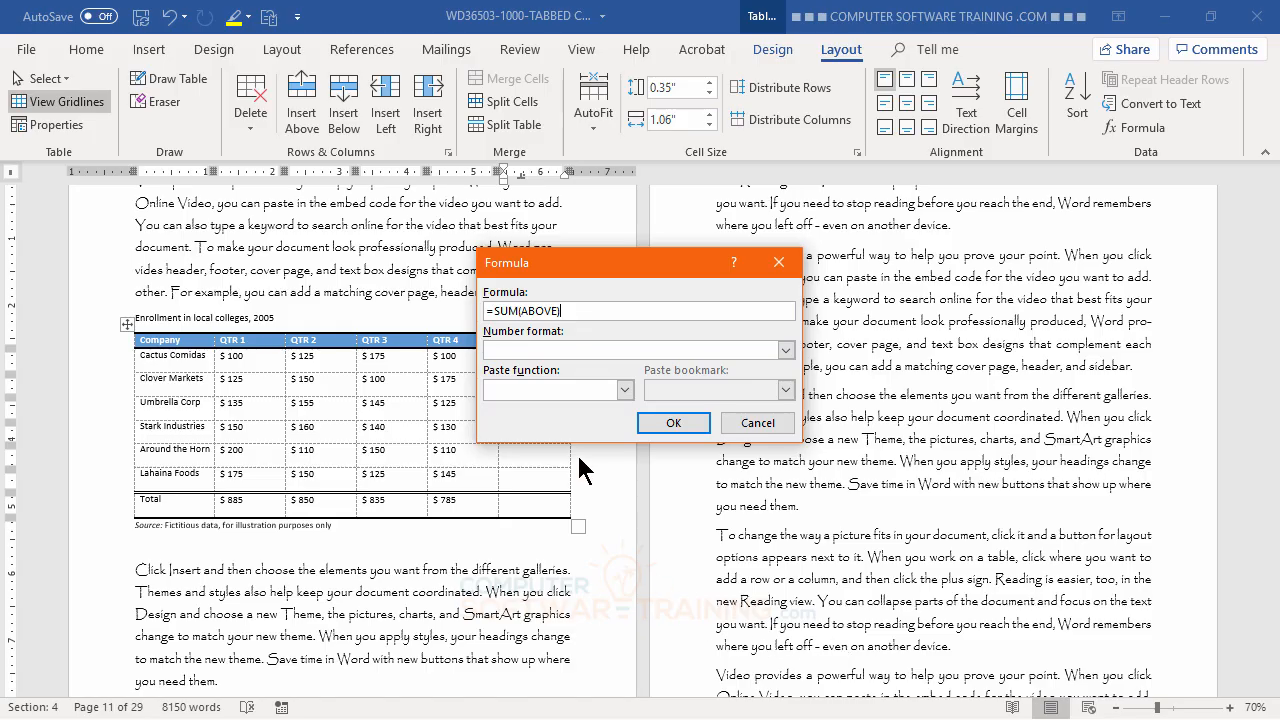
{"action": "double_click", "coordinate": [535, 311]}
{"action": "type", "text": "left"}
{"action": "right_click", "coordinate": [655, 351]}
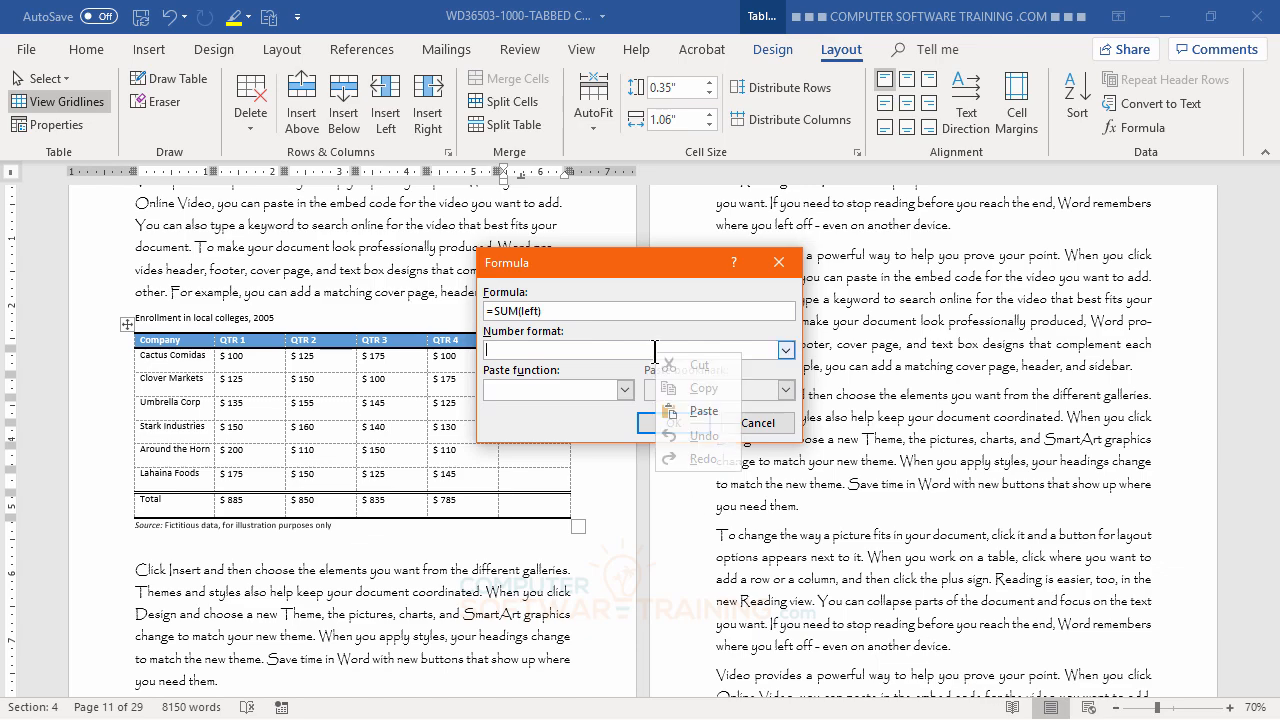
{"action": "left_click", "coordinate": [699, 423]}
{"action": "left_click", "coordinate": [670, 423]}
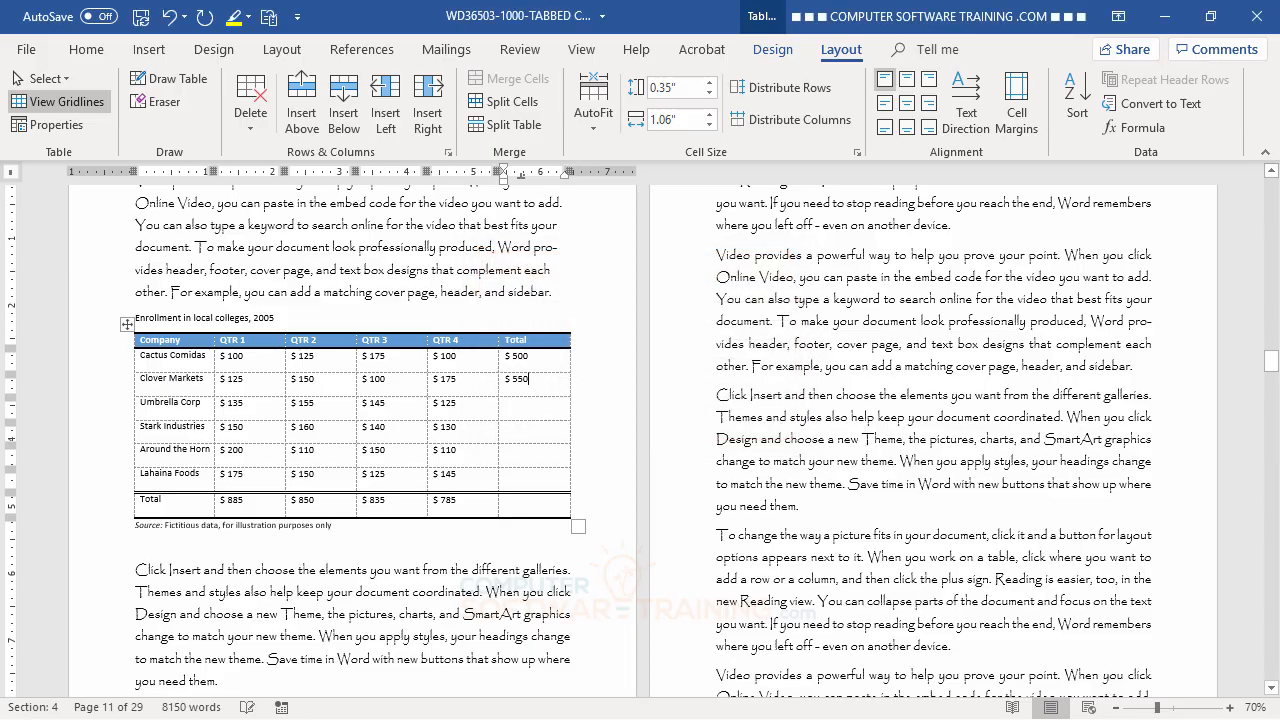
Total the Umbrella Corp row with a =SUM(left) formula and the number format $#,##0;($#,##0)
{"action": "right_click", "coordinate": [536, 408]}
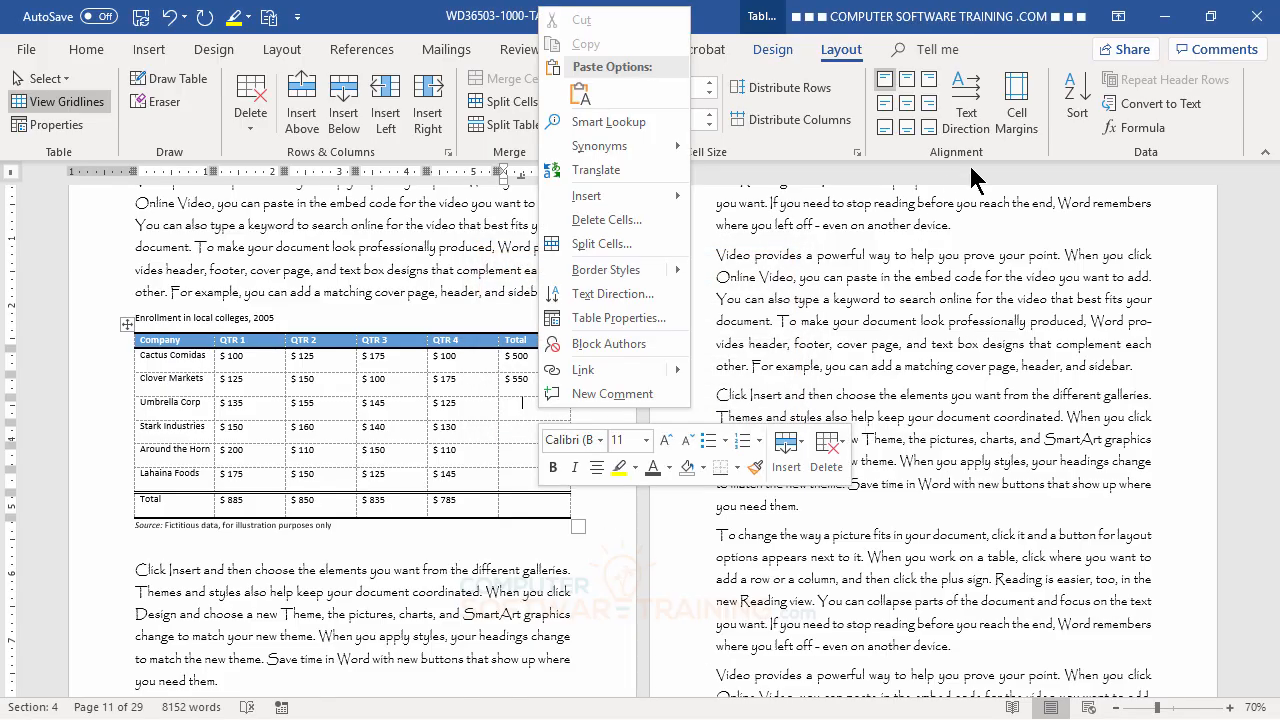
{"action": "left_click", "coordinate": [1140, 128]}
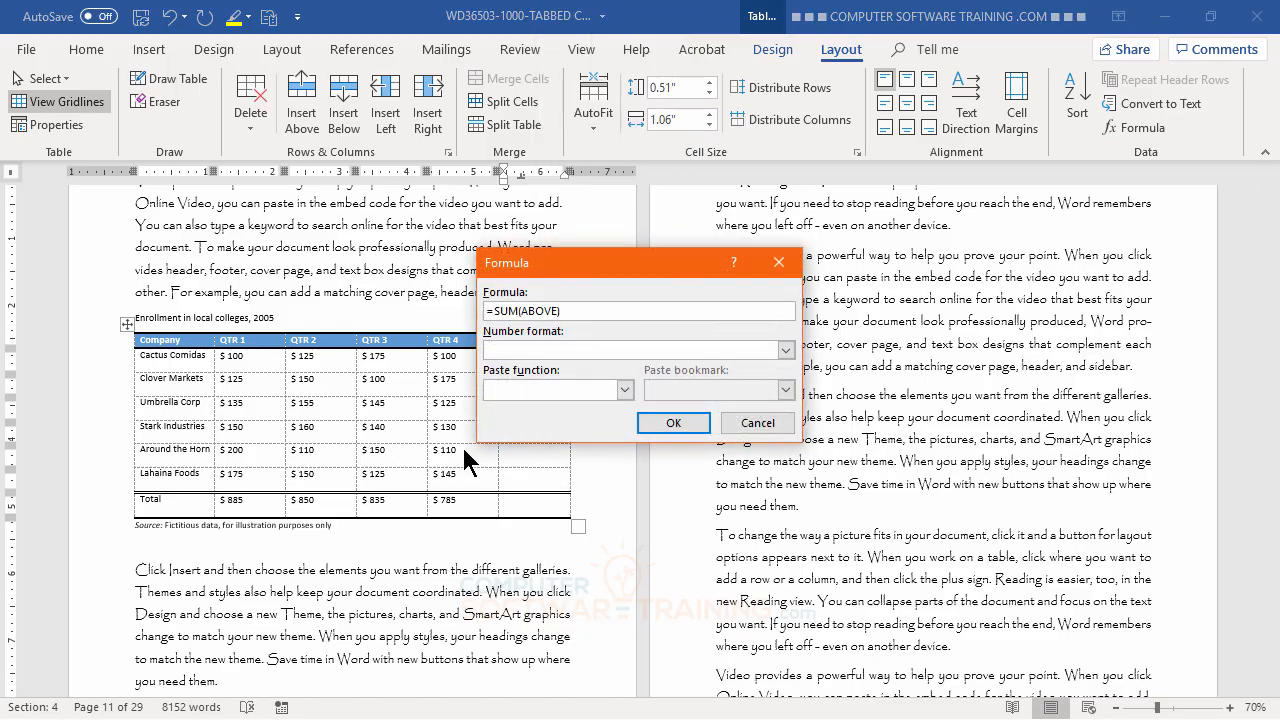
{"action": "double_click", "coordinate": [532, 312]}
{"action": "type", "text": "left"}
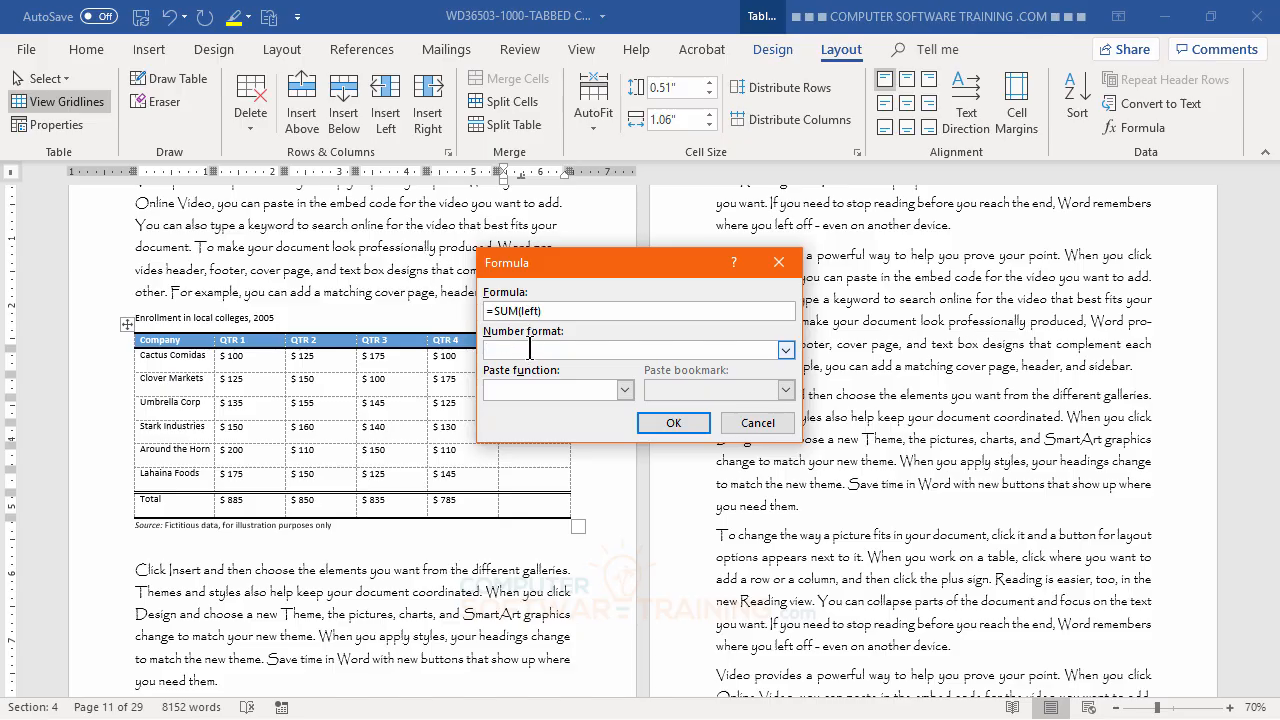
{"action": "type", "text": "$#,##0;($#,##0)"}
{"action": "left_click", "coordinate": [665, 421]}
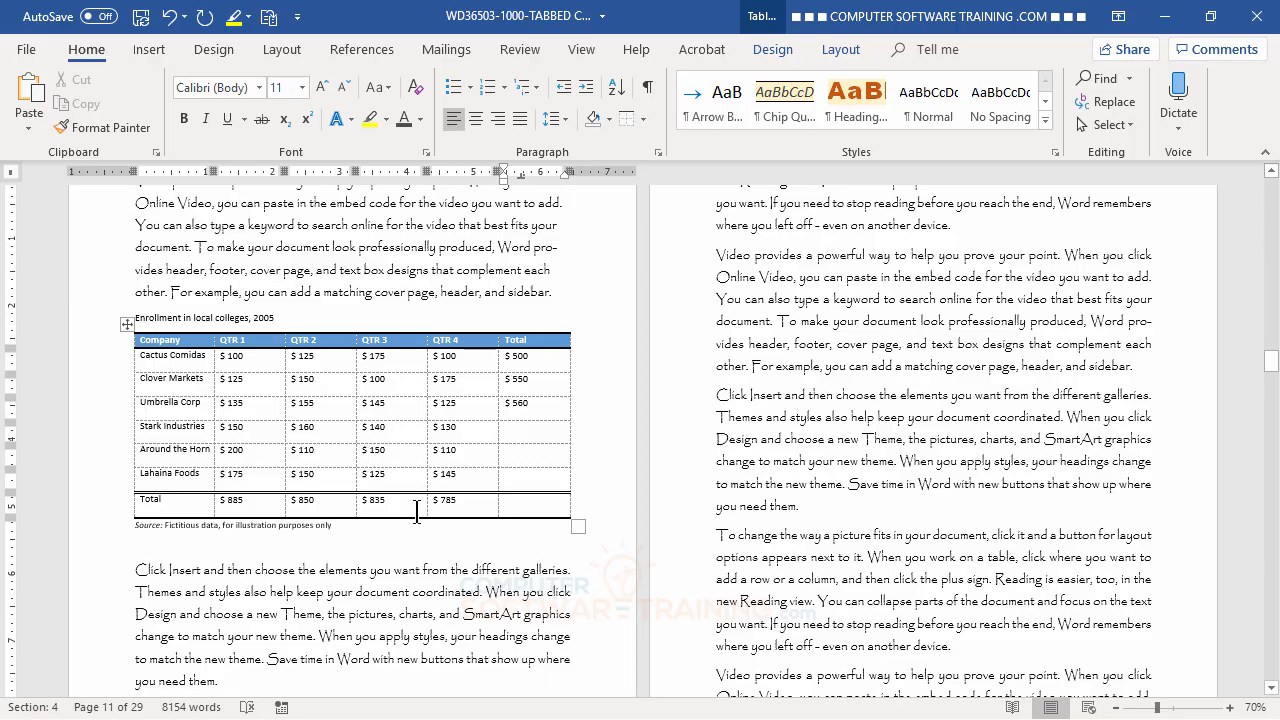
Total the Stark Industries row with a =SUM(left) formula and the pasted number format $#,##0;($#,##0)
{"action": "left_click", "coordinate": [830, 55]}
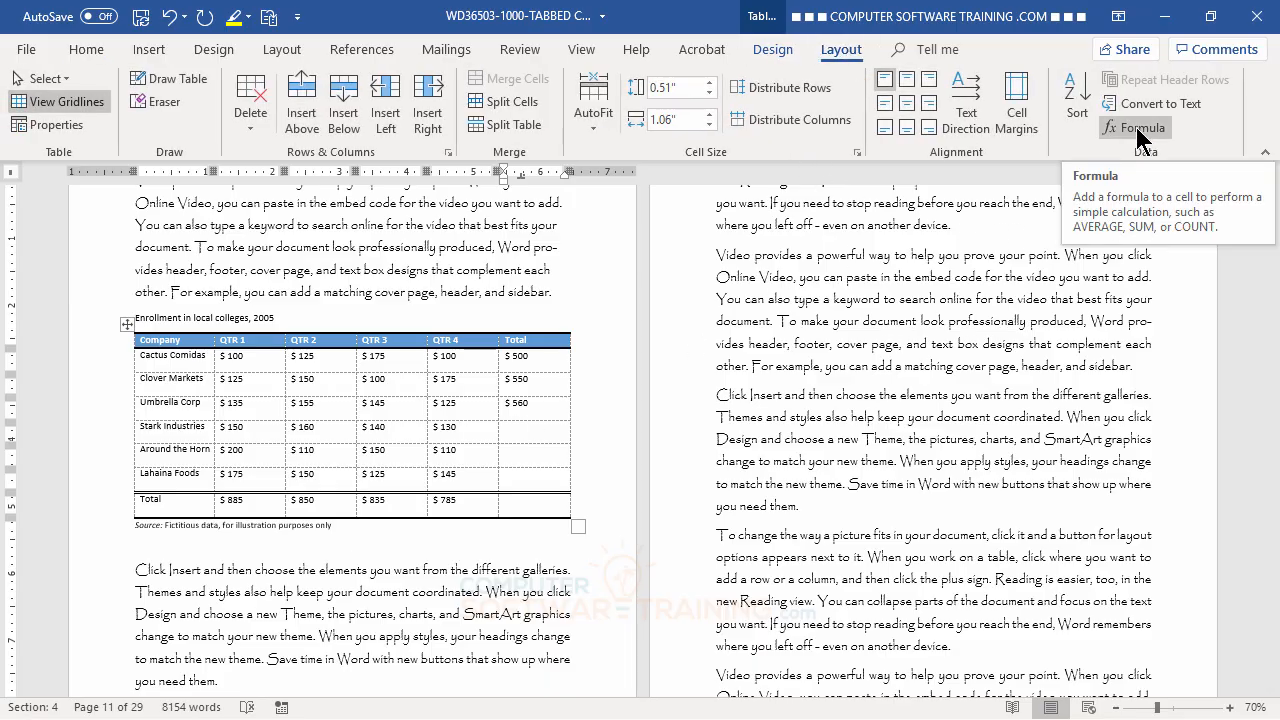
{"action": "left_click", "coordinate": [1140, 130]}
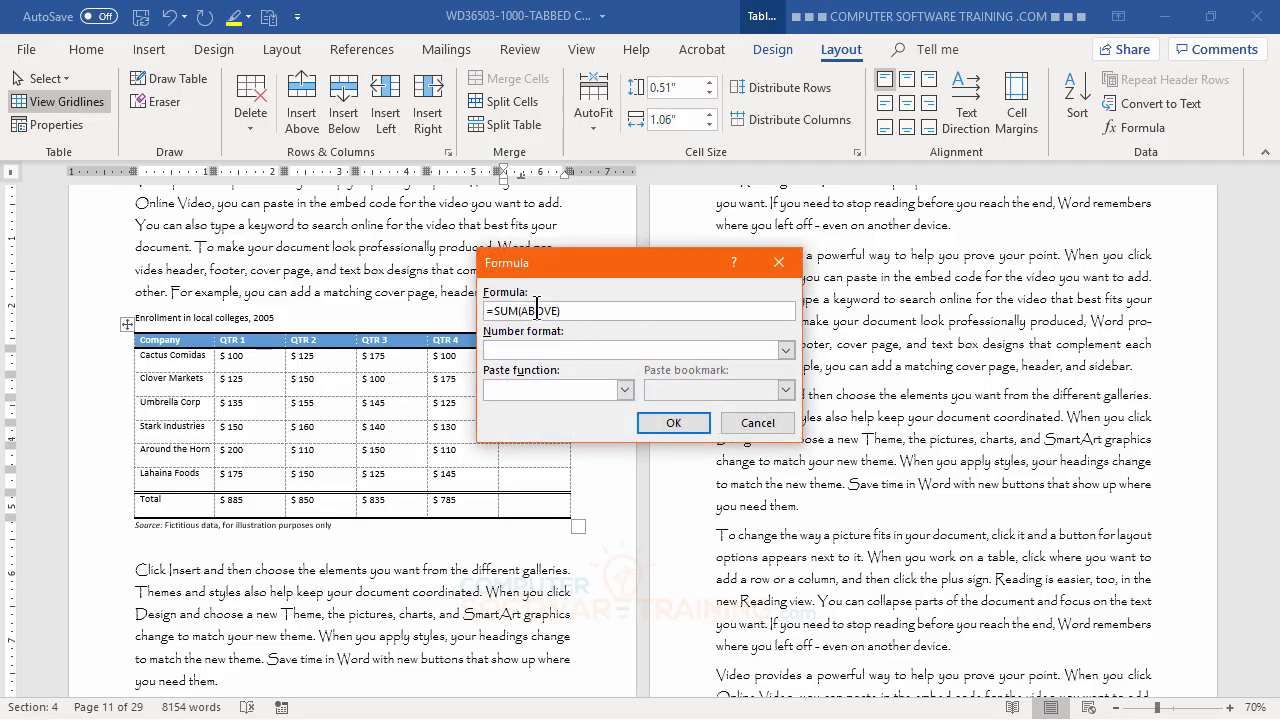
{"action": "double_click", "coordinate": [537, 310]}
{"action": "key", "text": "Delete"}
{"action": "right_click", "coordinate": [580, 348]}
{"action": "left_click", "coordinate": [640, 413]}
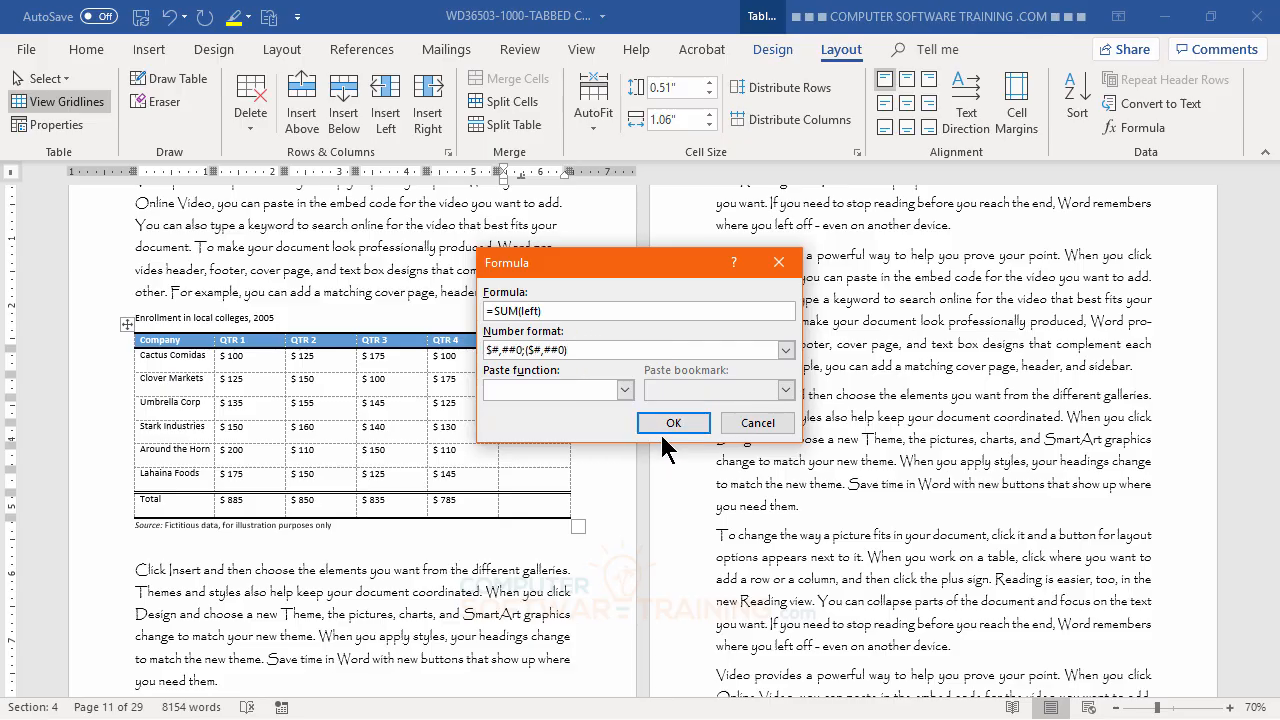
{"action": "left_click", "coordinate": [660, 423]}
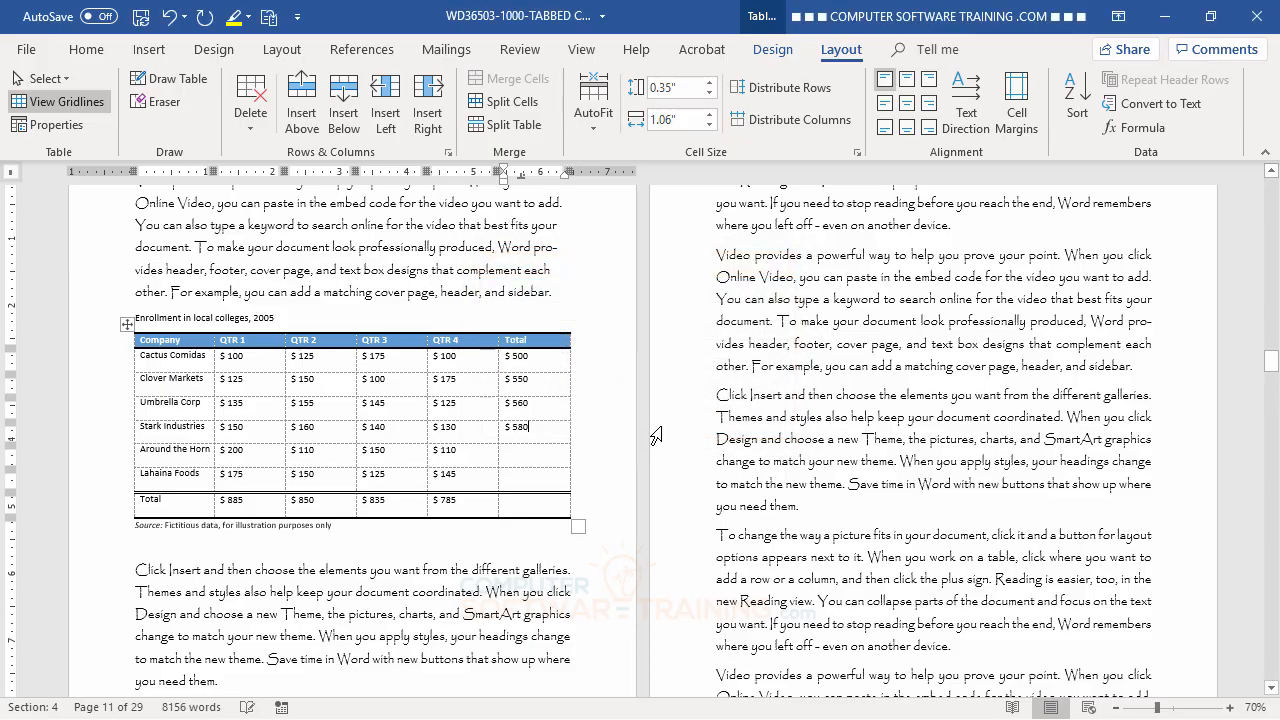
Insert a =SUM(left) formula in the Total column of the Around the Horn row, pasting the number format $#,##0;($#,##0)
{"action": "left_click", "coordinate": [520, 450]}
{"action": "left_click", "coordinate": [1133, 127]}
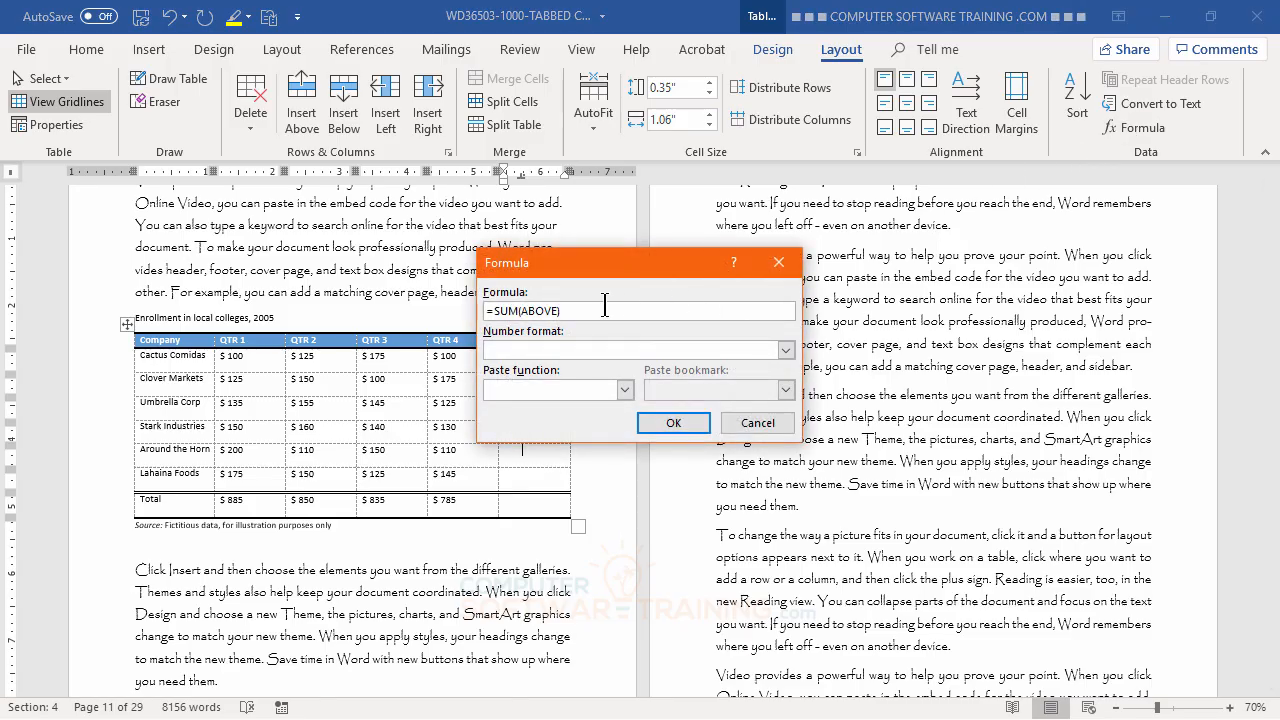
{"action": "double_click", "coordinate": [538, 310]}
{"action": "key", "text": "Delete"}
{"action": "right_click", "coordinate": [566, 350]}
{"action": "left_click", "coordinate": [610, 407]}
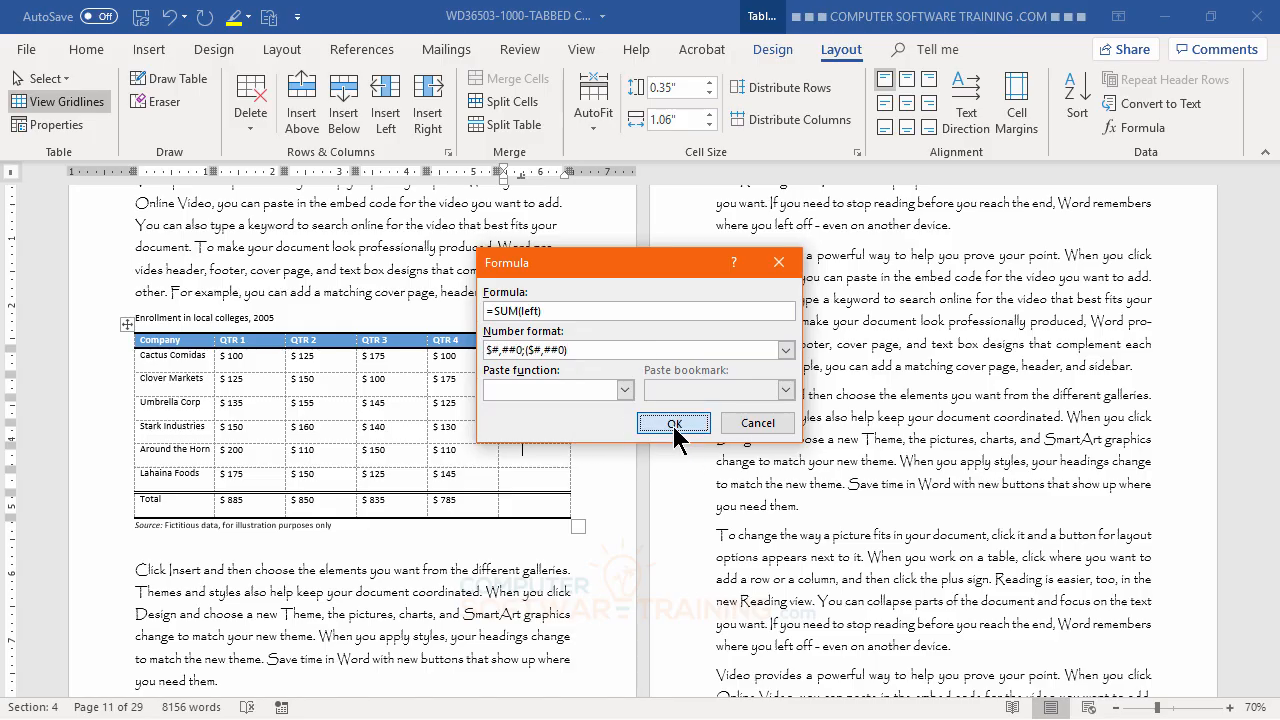
{"action": "left_click", "coordinate": [673, 423]}
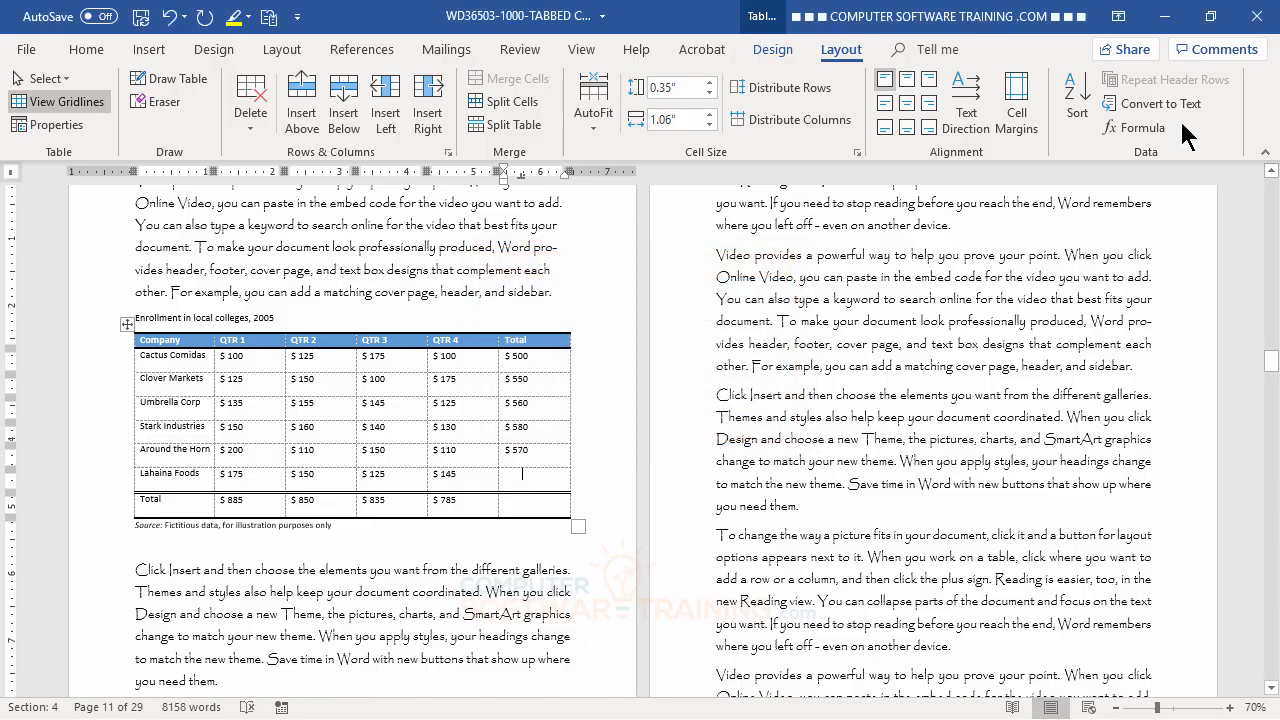
Total the Lahaina Foods row with a =SUM(left) formula and the pasted number format $#,##0;($#,##0)
{"action": "left_click", "coordinate": [1133, 127]}
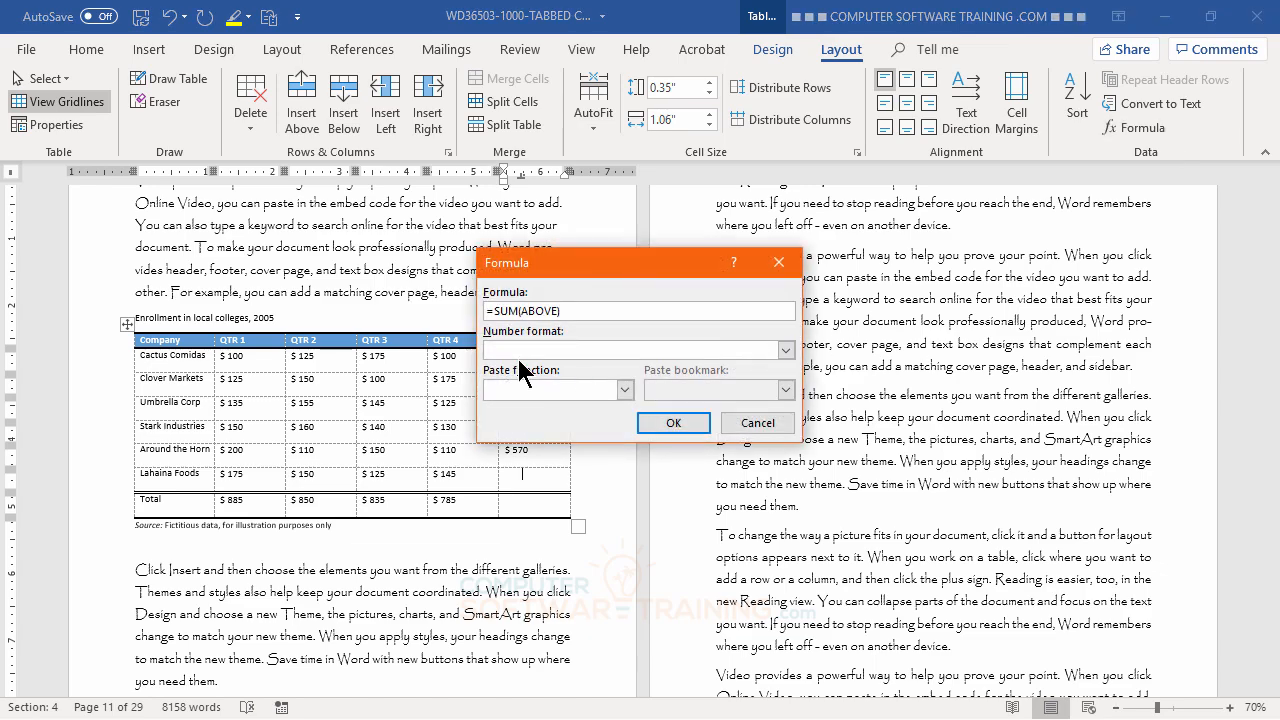
{"action": "double_click", "coordinate": [538, 311]}
{"action": "type", "text": "left"}
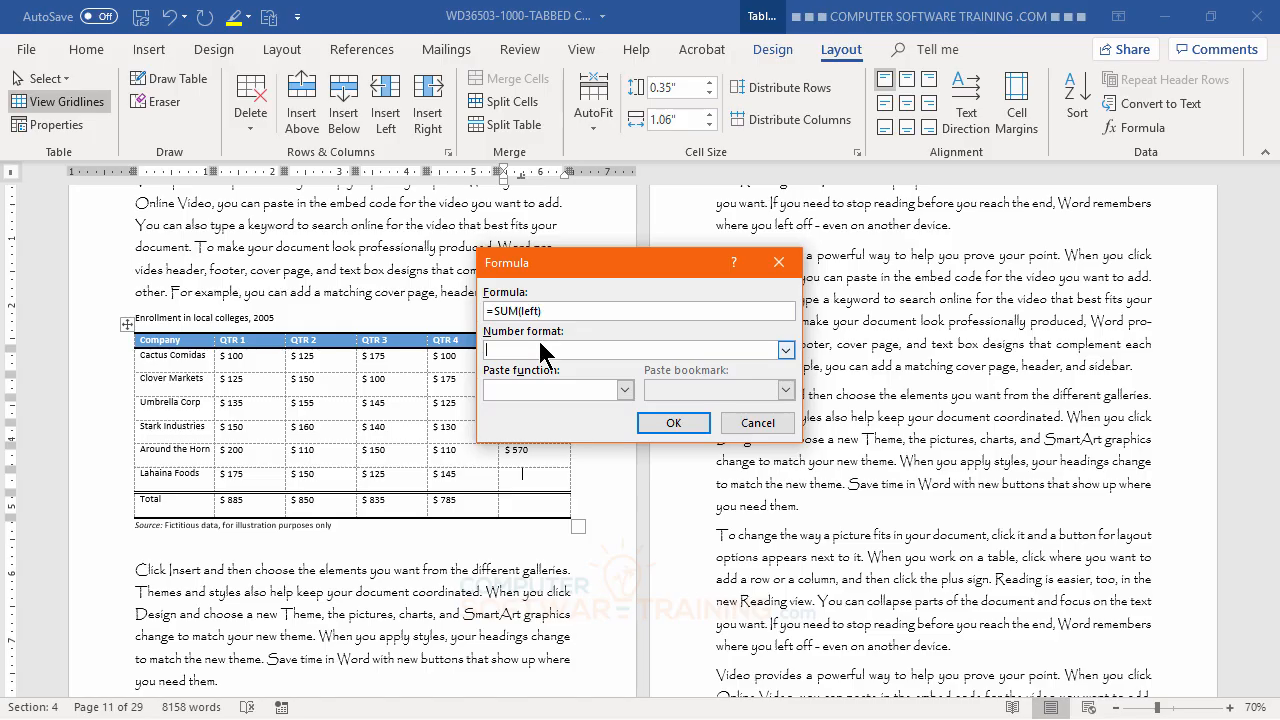
{"action": "left_click", "coordinate": [541, 350]}
{"action": "left_click", "coordinate": [600, 425]}
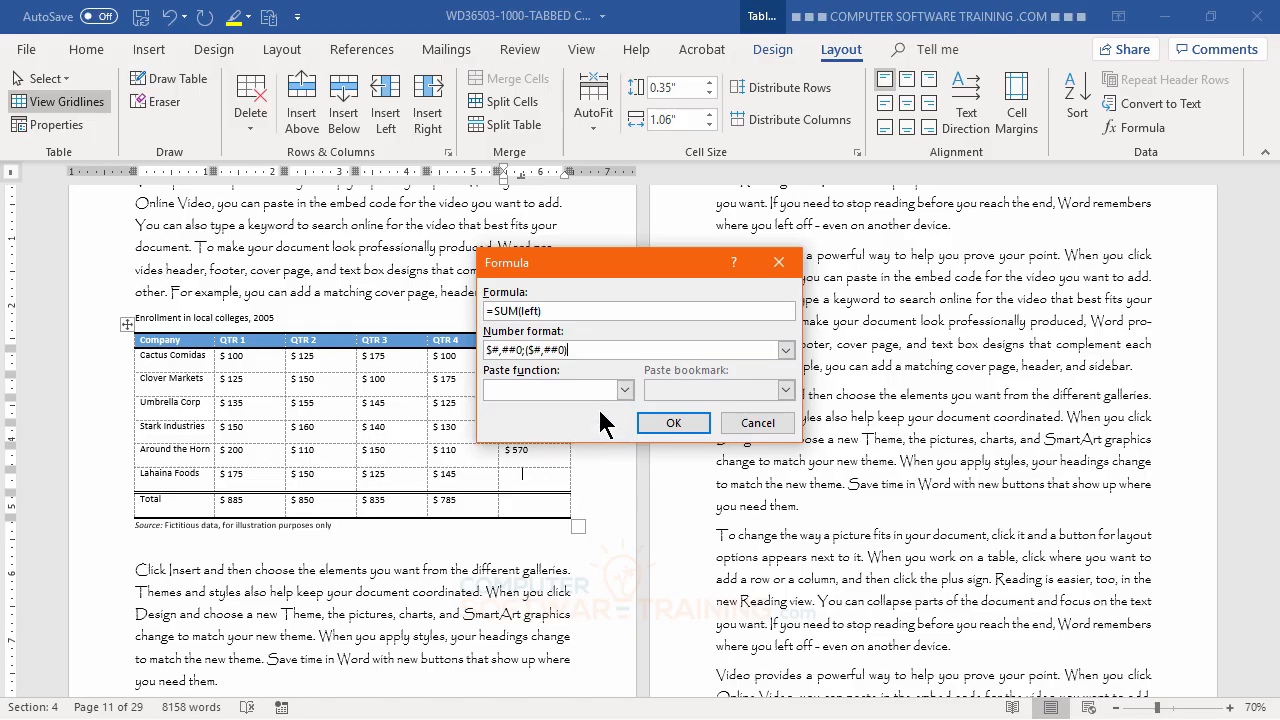
{"action": "left_click", "coordinate": [690, 423]}
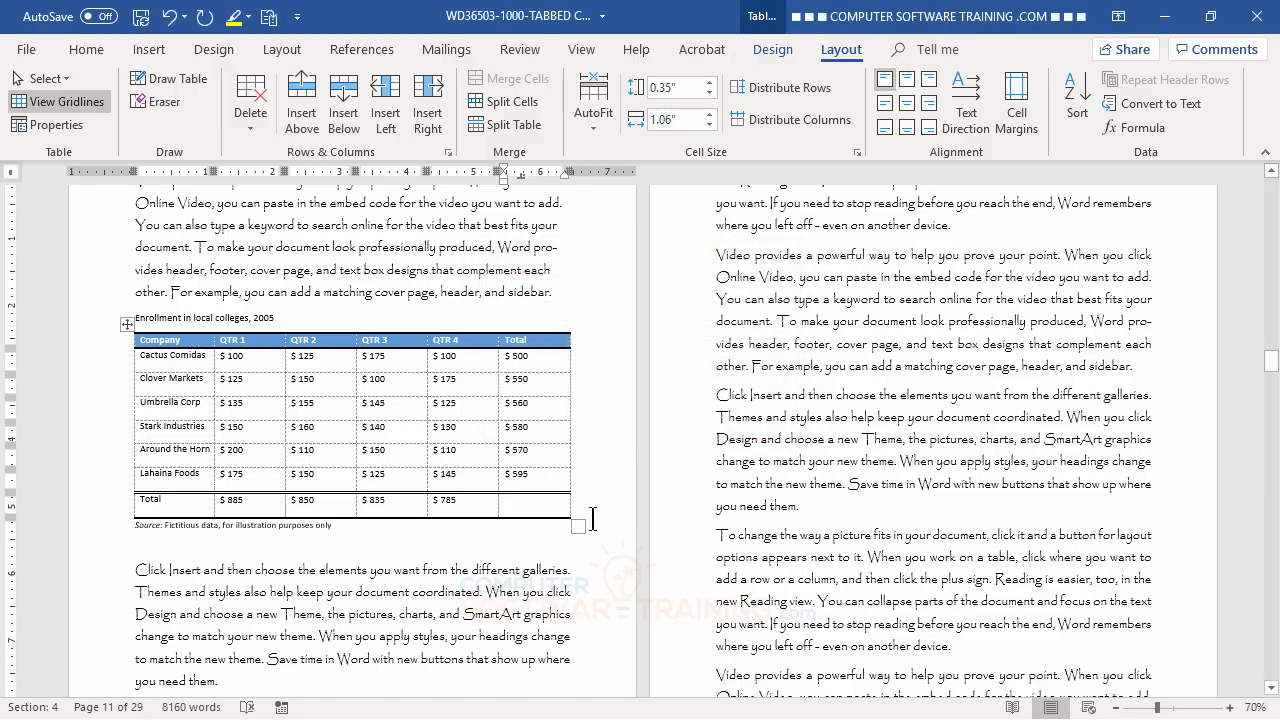
Calculate the grand total in the table's last cell with =SUM(ABOVE) and the number format $#,##0;($#,##0)
{"action": "left_click", "coordinate": [538, 502]}
{"action": "left_click", "coordinate": [1130, 130]}
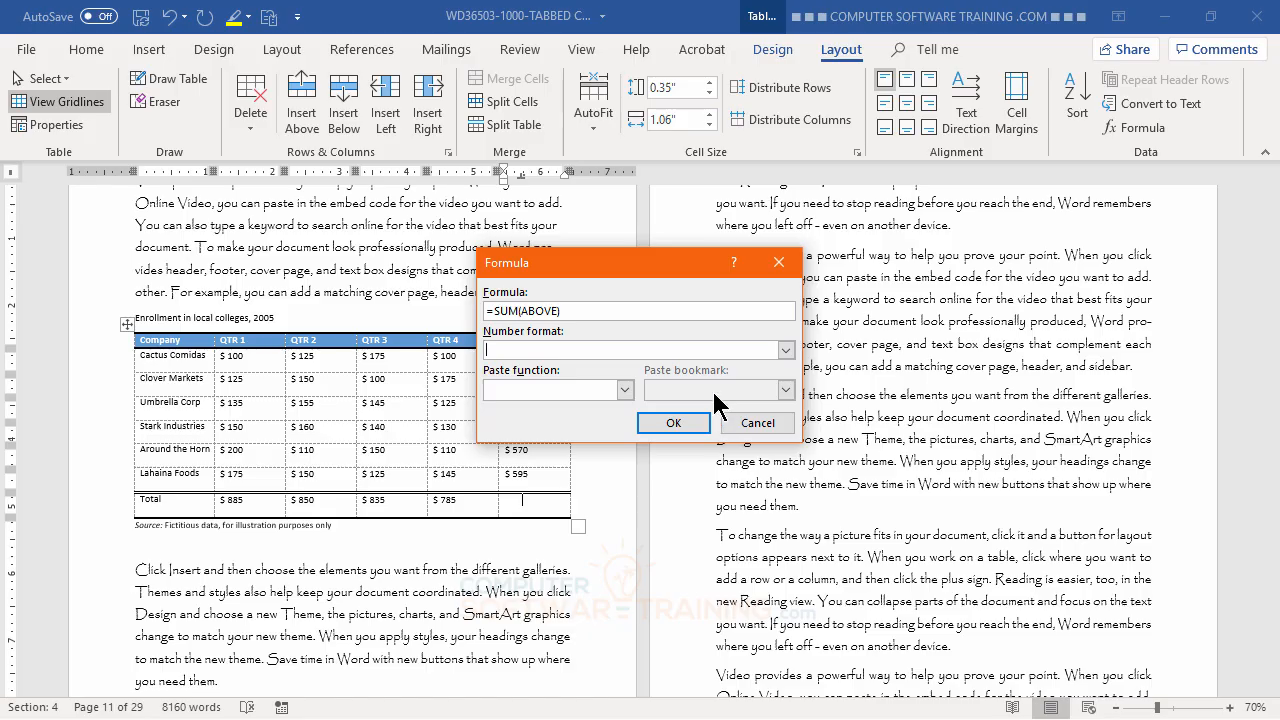
{"action": "type", "text": "$#,##0;($#,##0)"}
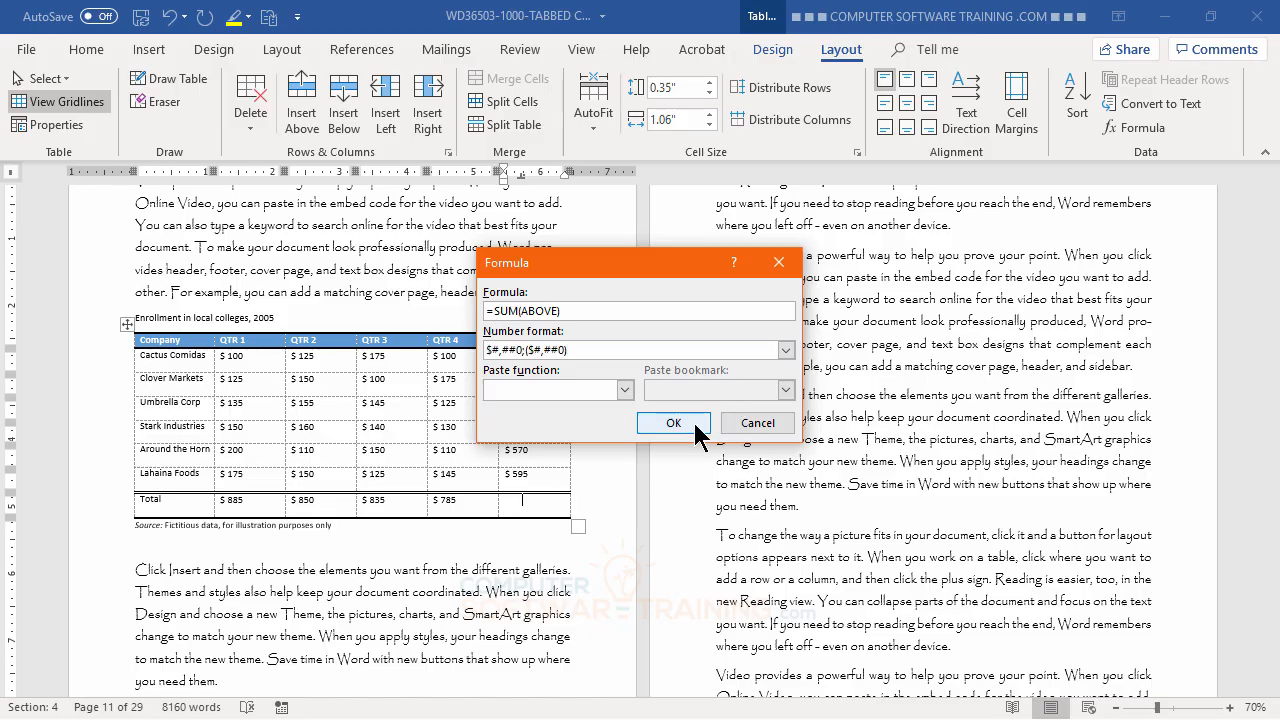
{"action": "left_click", "coordinate": [694, 423]}
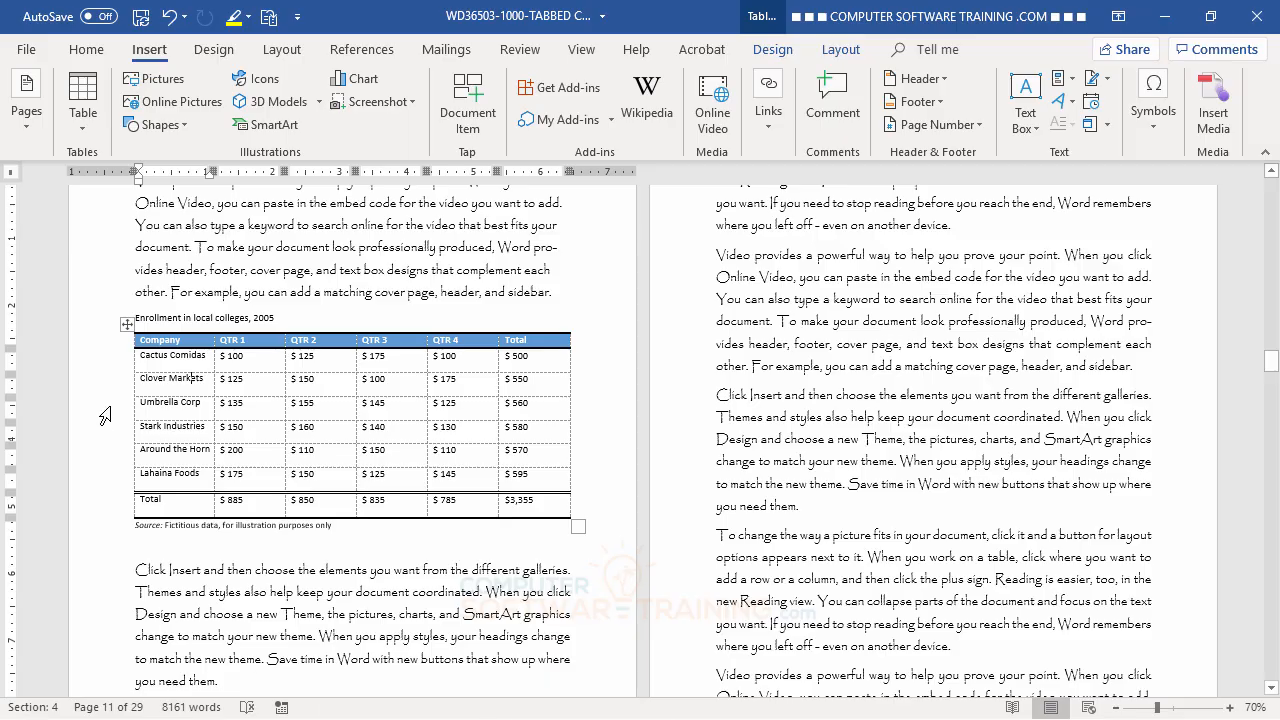
Increase the font size of the entire company table to 14
{"action": "mouse_move", "coordinate": [143, 345]}
{"action": "left_mouse_down"}
{"action": "mouse_move", "coordinate": [337, 420]}
{"action": "mouse_move", "coordinate": [418, 480]}
{"action": "mouse_move", "coordinate": [524, 493]}
{"action": "left_mouse_up"}
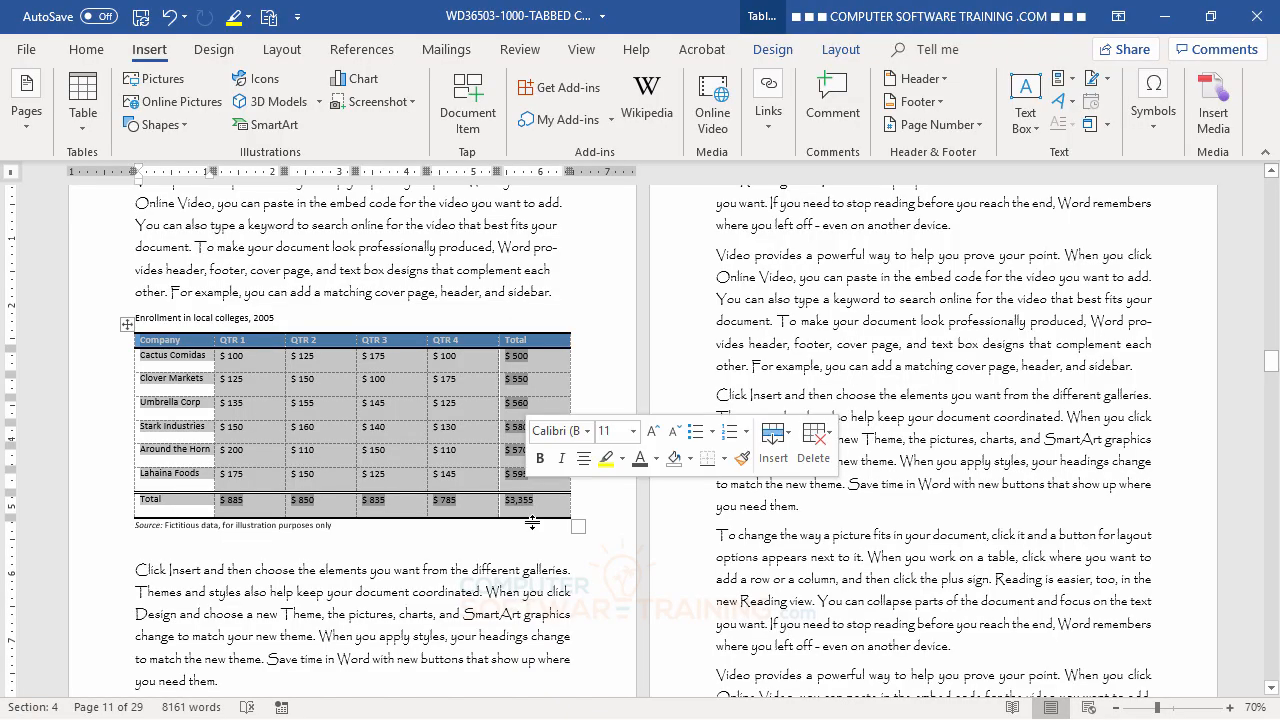
{"action": "left_click", "coordinate": [88, 49]}
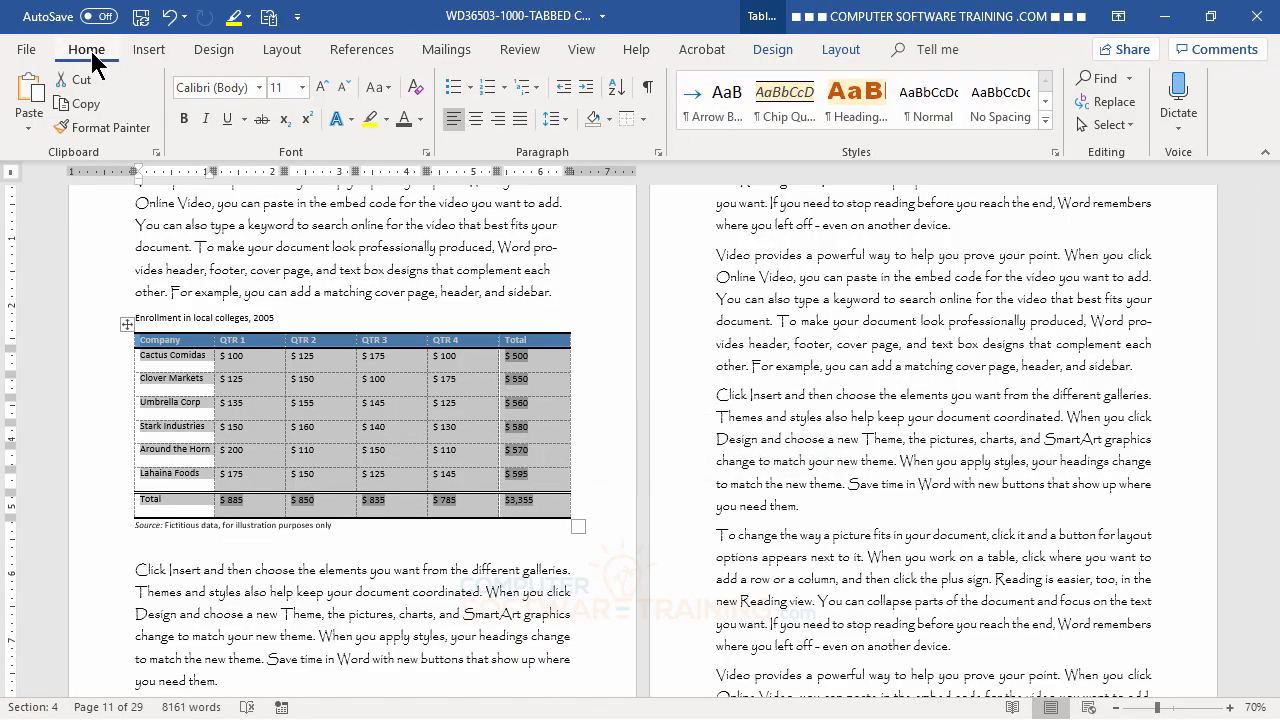
{"action": "left_click", "coordinate": [320, 88]}
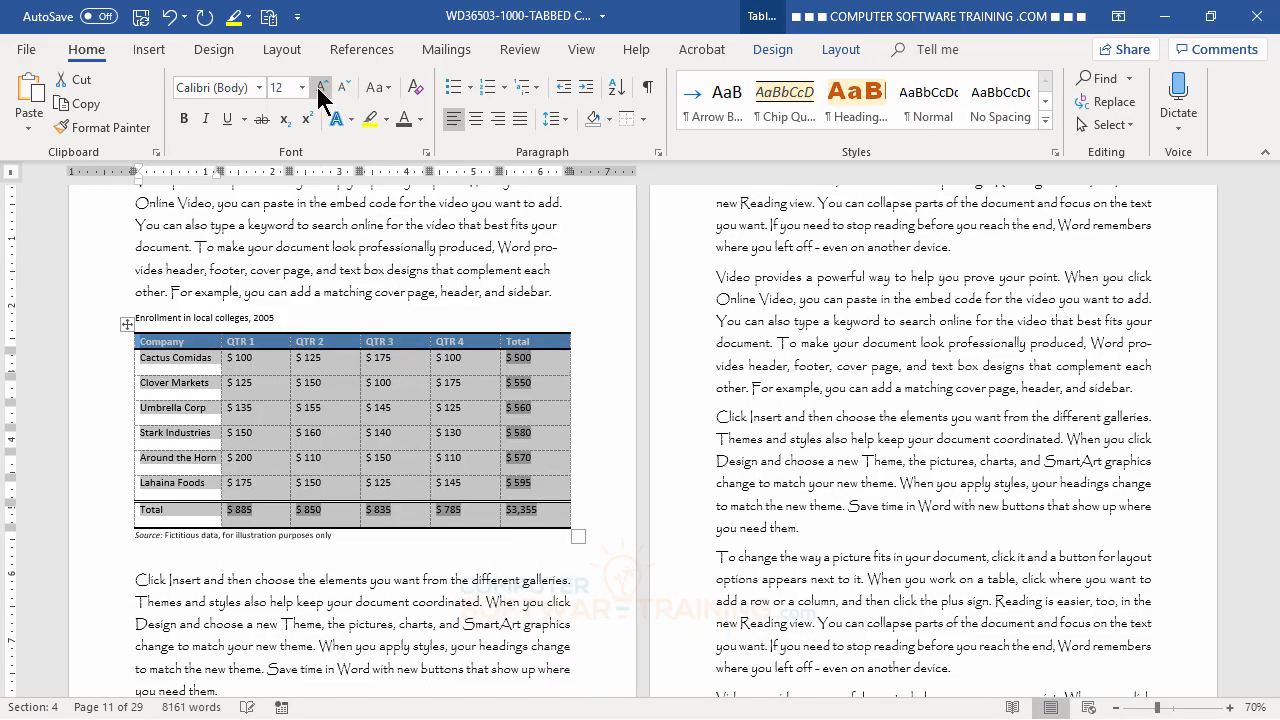
{"action": "left_click", "coordinate": [320, 88]}
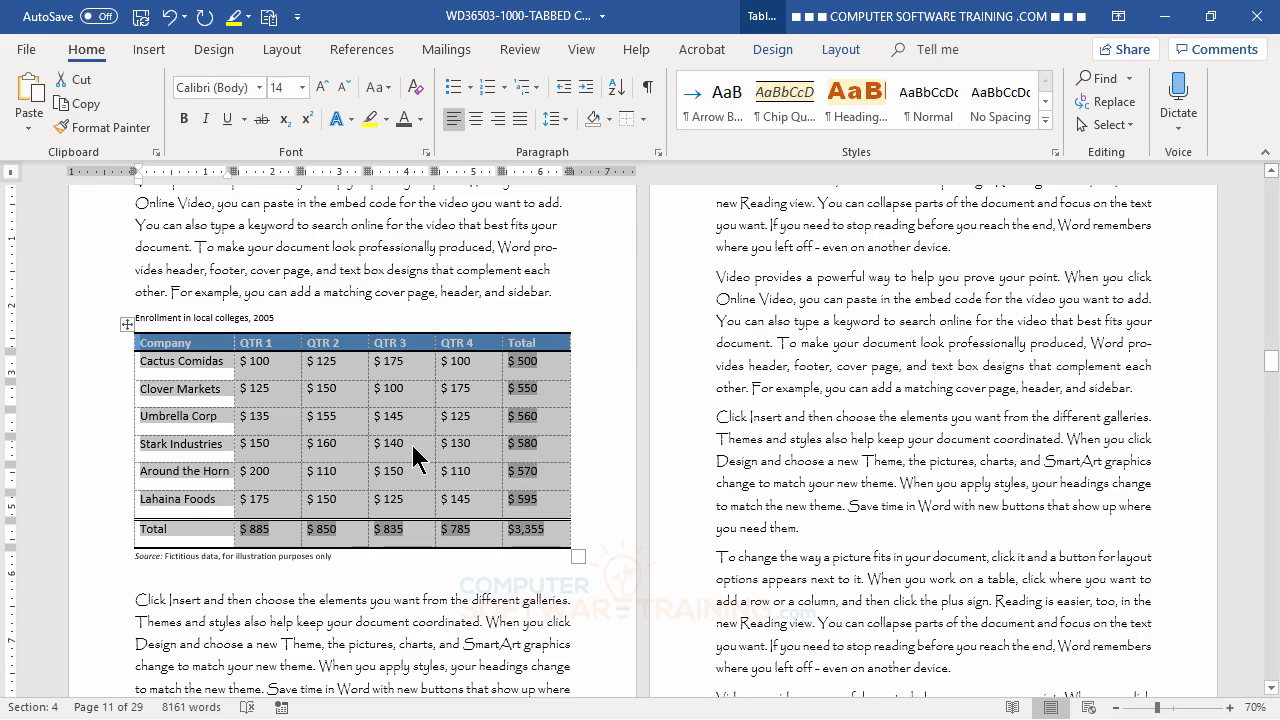
{"action": "left_click", "coordinate": [412, 394]}
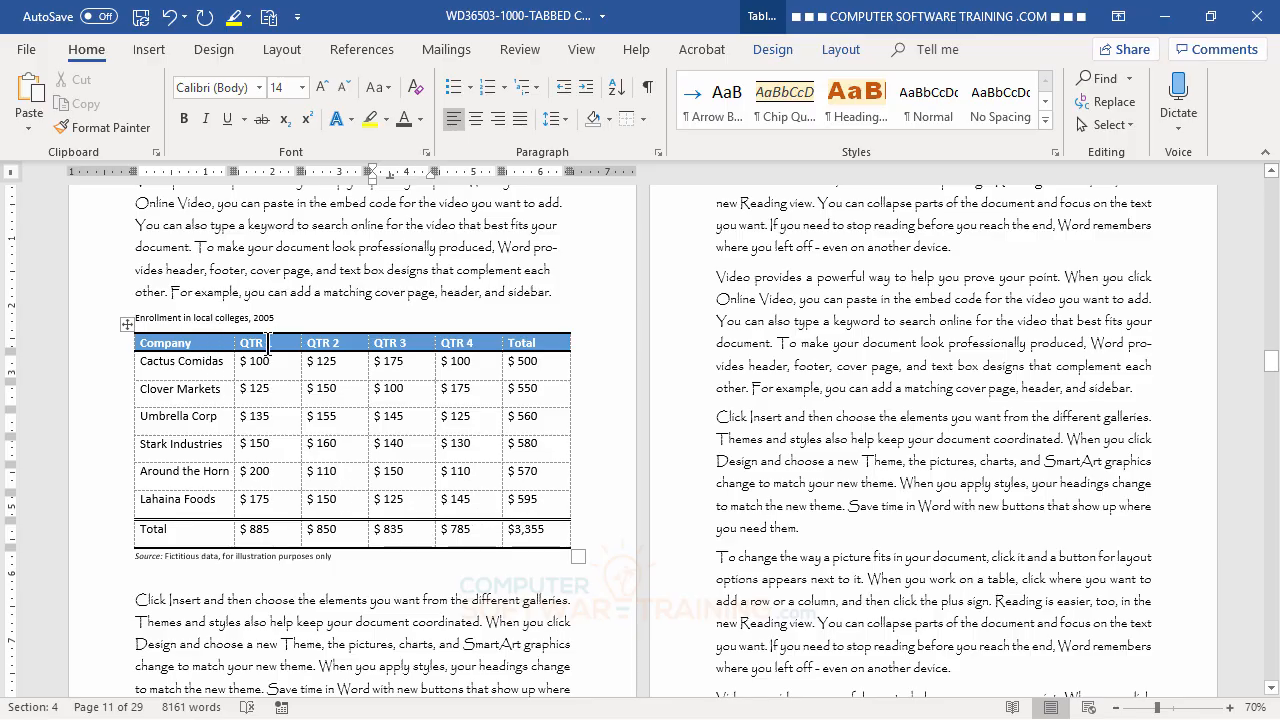
Center the column headings from QTR 1 through Total in the table's header row
{"action": "left_click_drag", "start_coordinate": [268, 342], "coordinate": [518, 341]}
{"action": "left_click", "coordinate": [518, 341]}
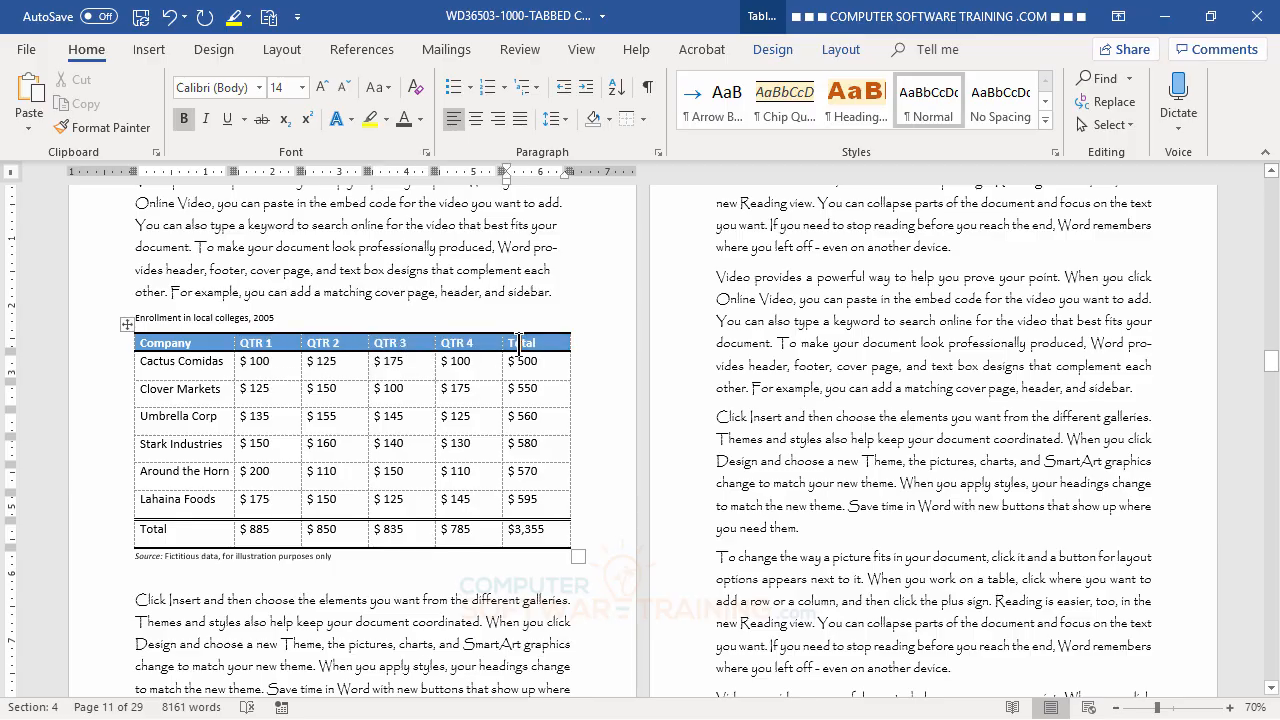
{"action": "left_click_drag", "start_coordinate": [283, 345], "coordinate": [515, 340]}
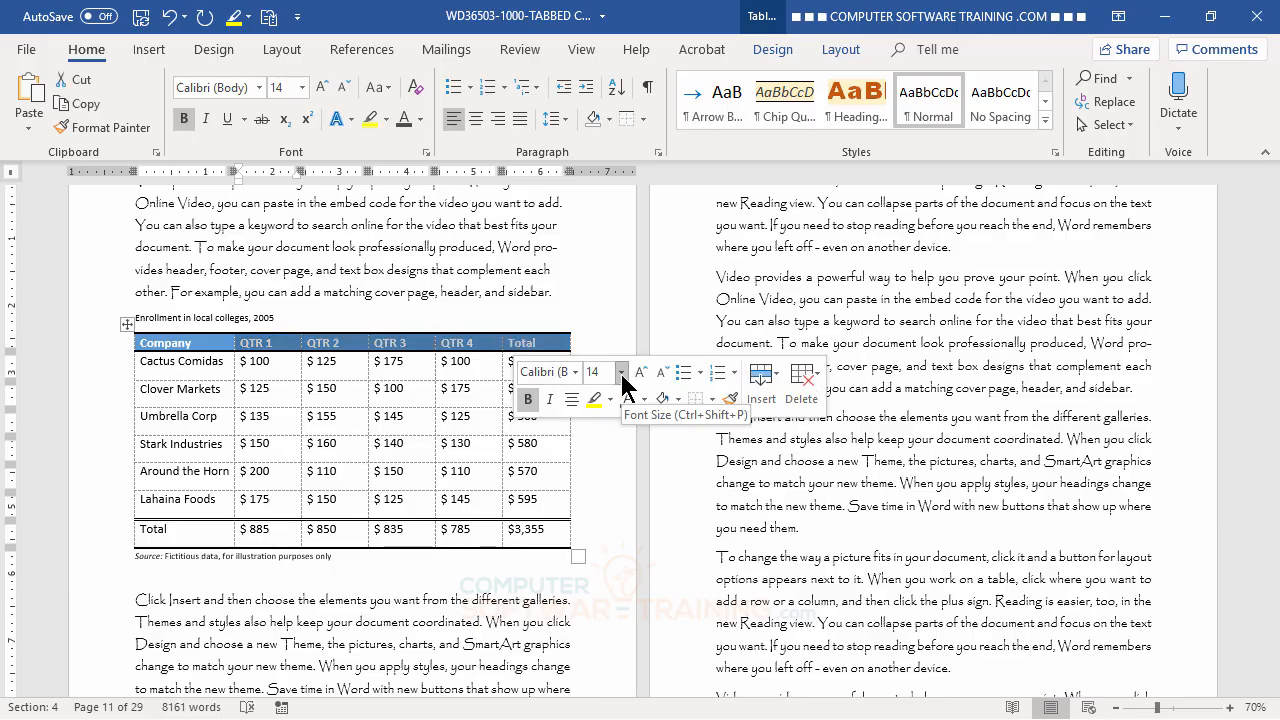
{"action": "left_click", "coordinate": [571, 399]}
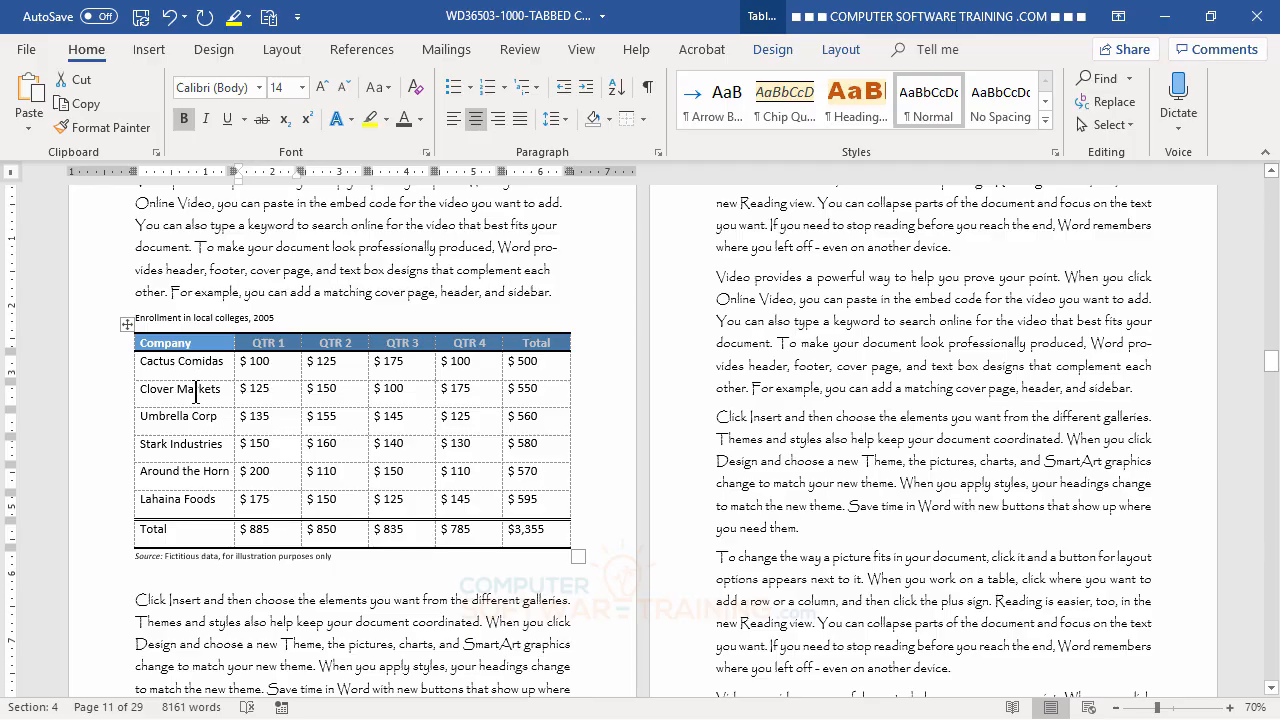
Apply Align Center Left to the first-column cells from Cactus Comidas down to Total
{"action": "left_click_drag", "start_coordinate": [186, 376], "coordinate": [193, 528]}
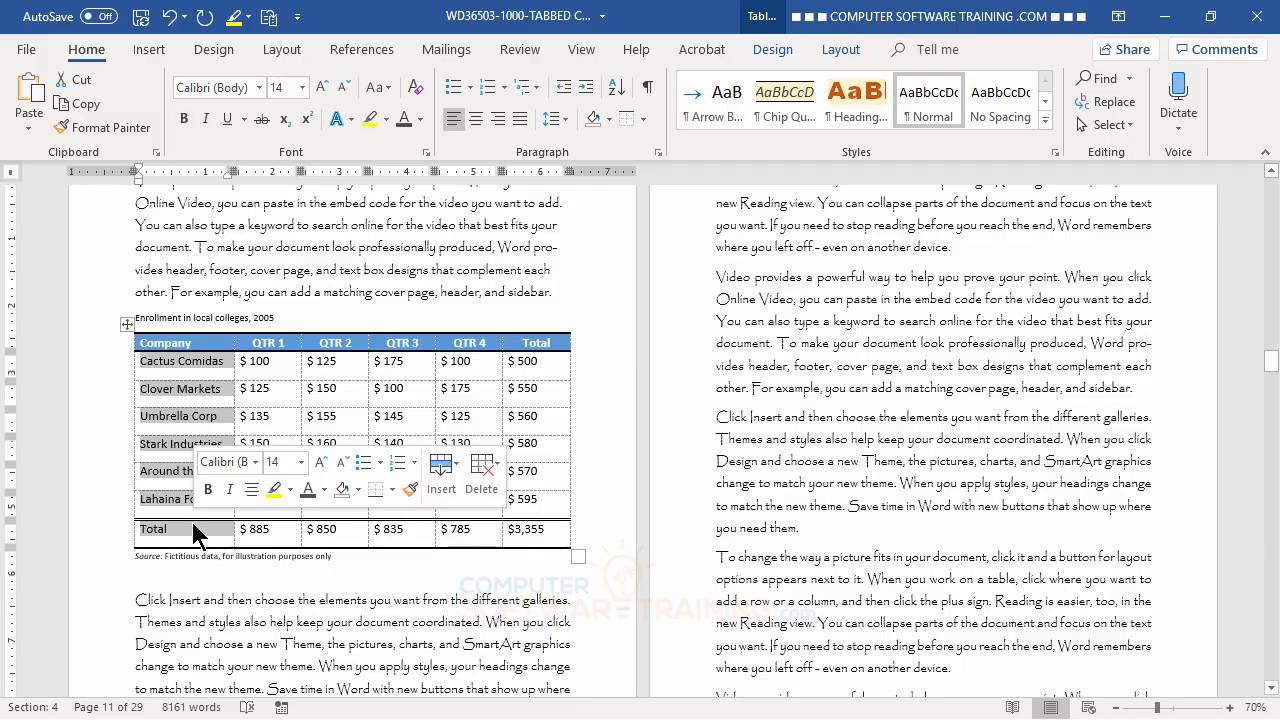
{"action": "left_click", "coordinate": [844, 56]}
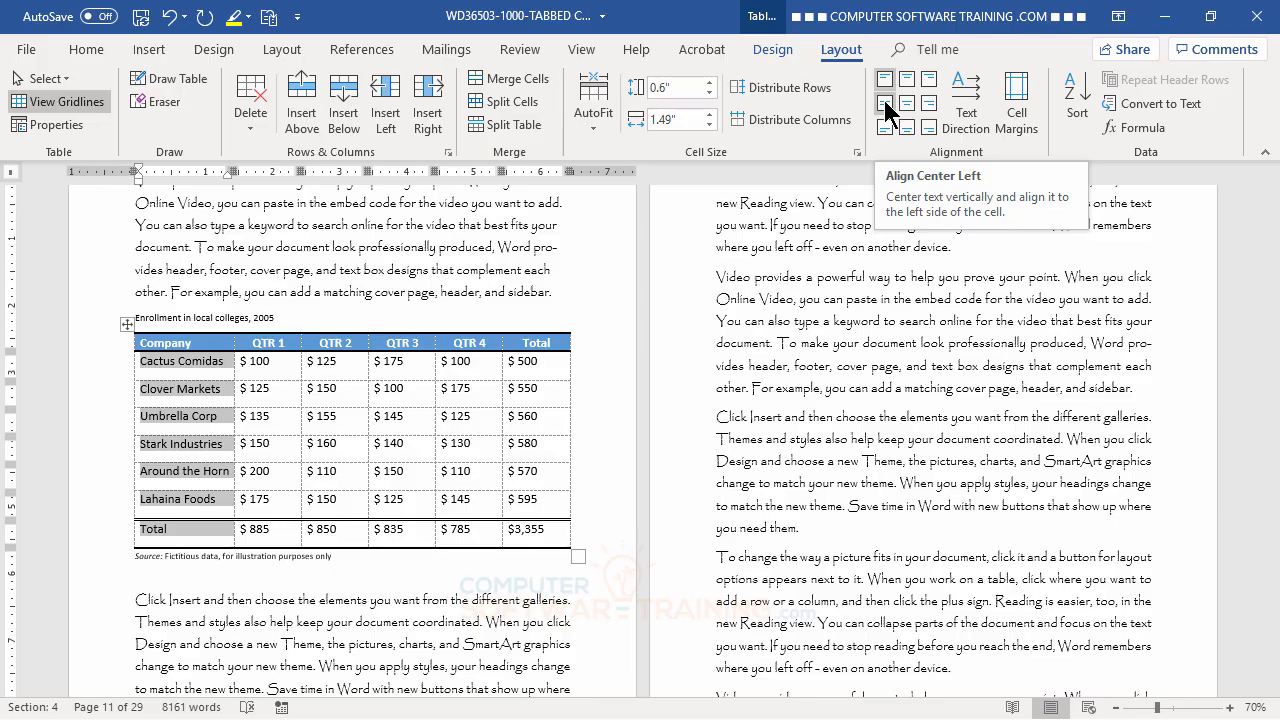
{"action": "left_click", "coordinate": [886, 106]}
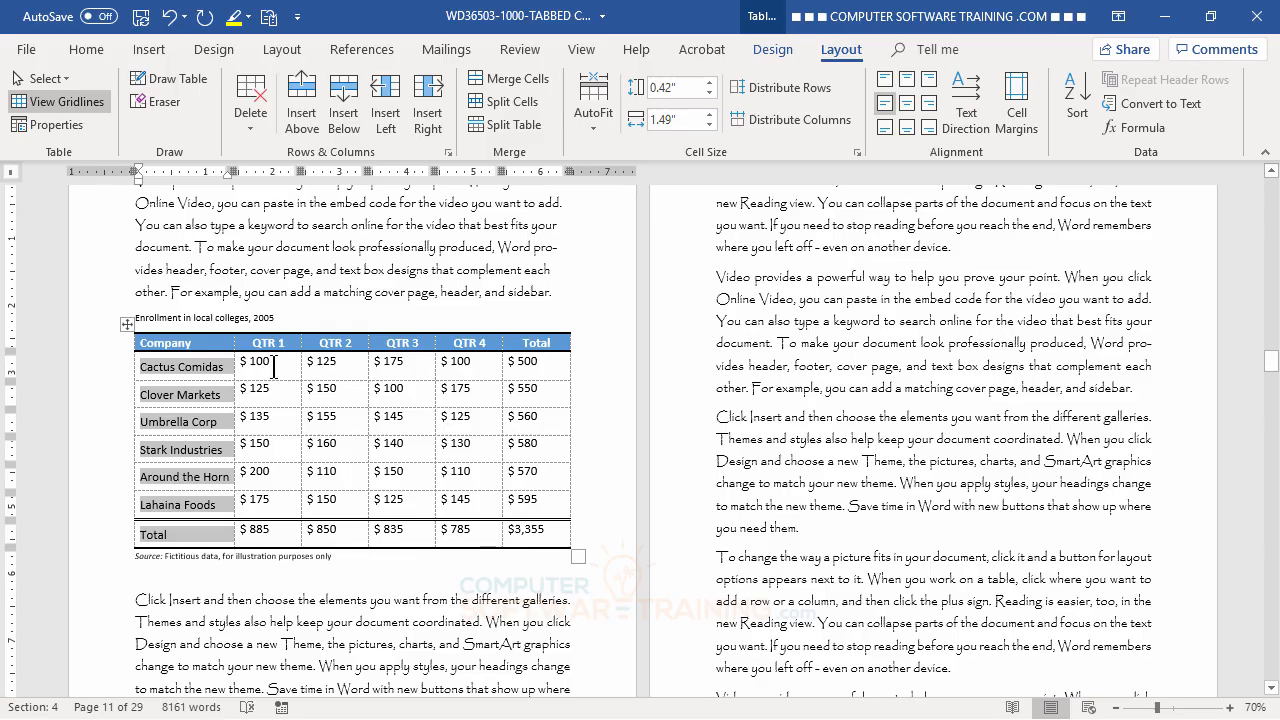
Center the QTR 1 to QTR 4 figures, including the Total row, horizontally and vertically in their cells
{"action": "left_click_drag", "start_coordinate": [273, 367], "coordinate": [481, 526]}
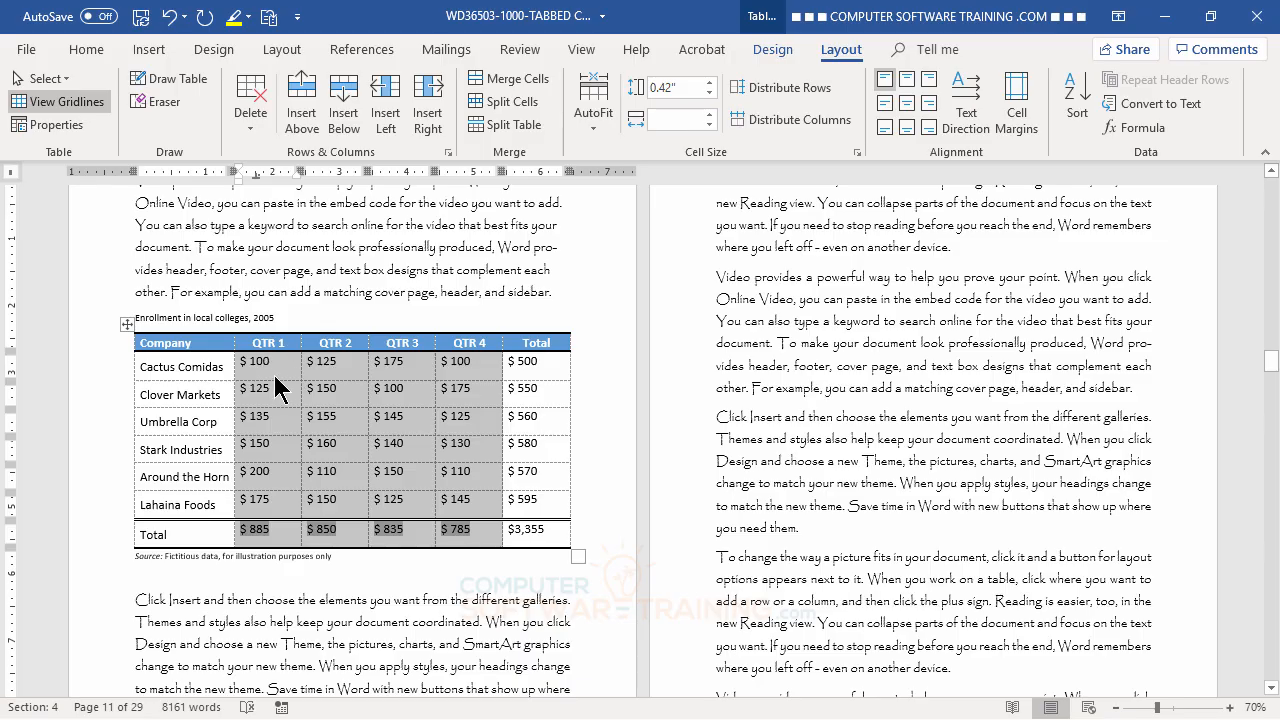
{"action": "left_click", "coordinate": [910, 114]}
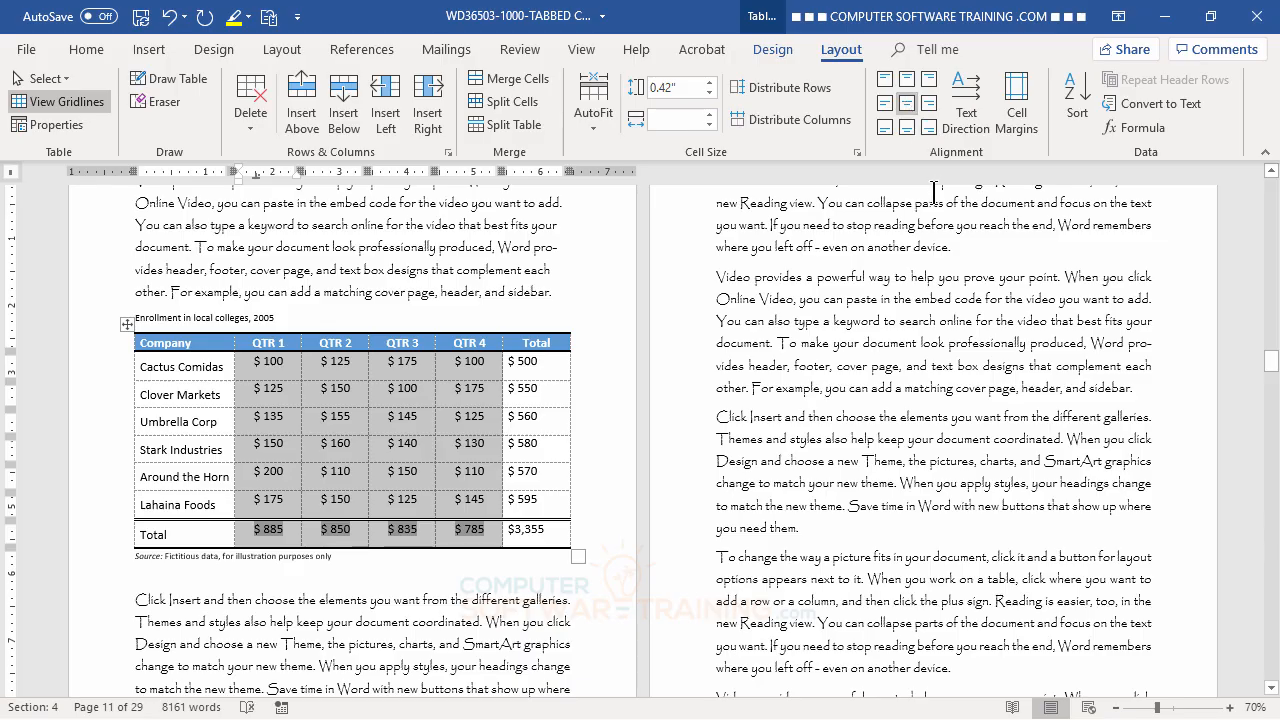
{"action": "key", "text": "ctrl+z"}
{"action": "left_click", "coordinate": [277, 372]}
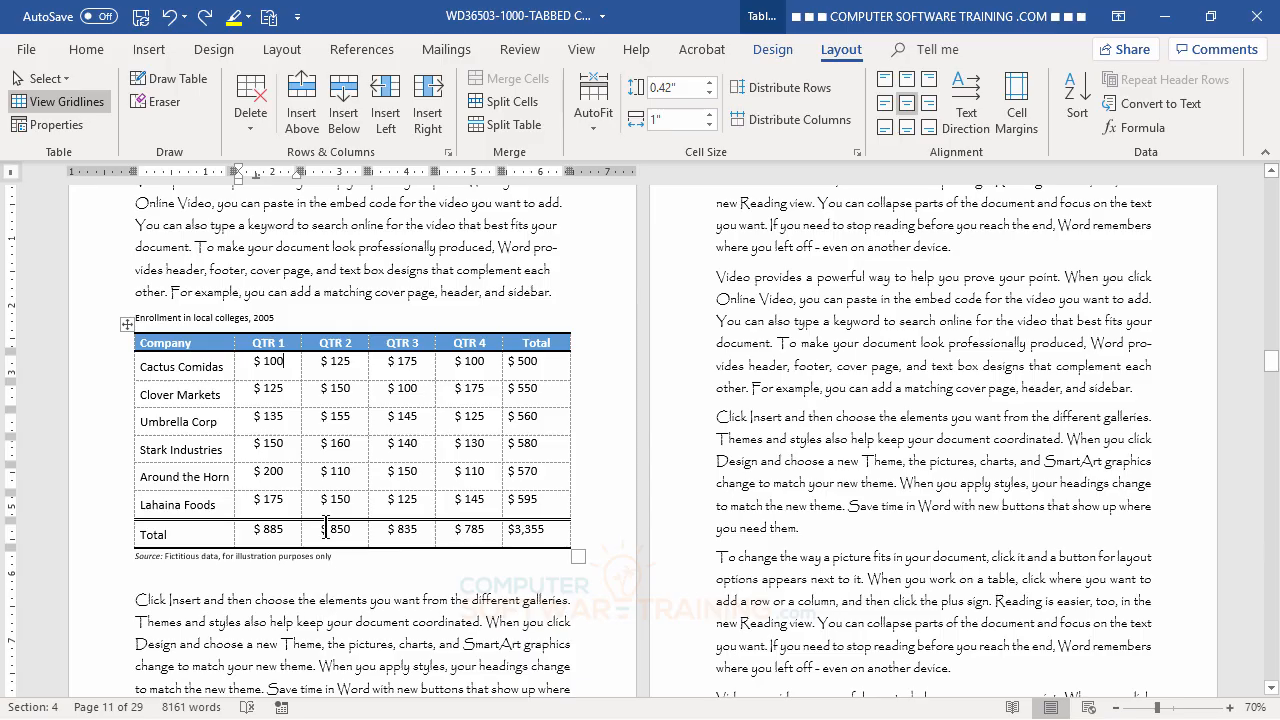
Set the paragraph spacing of all quarter and total figures to 0 pt after with single line spacing
{"action": "left_click_drag", "start_coordinate": [265, 360], "coordinate": [477, 445]}
{"action": "mouse_move", "coordinate": [477, 484]}
{"action": "left_mouse_down"}
{"action": "mouse_move", "coordinate": [479, 528]}
{"action": "mouse_move", "coordinate": [543, 536]}
{"action": "left_mouse_up"}
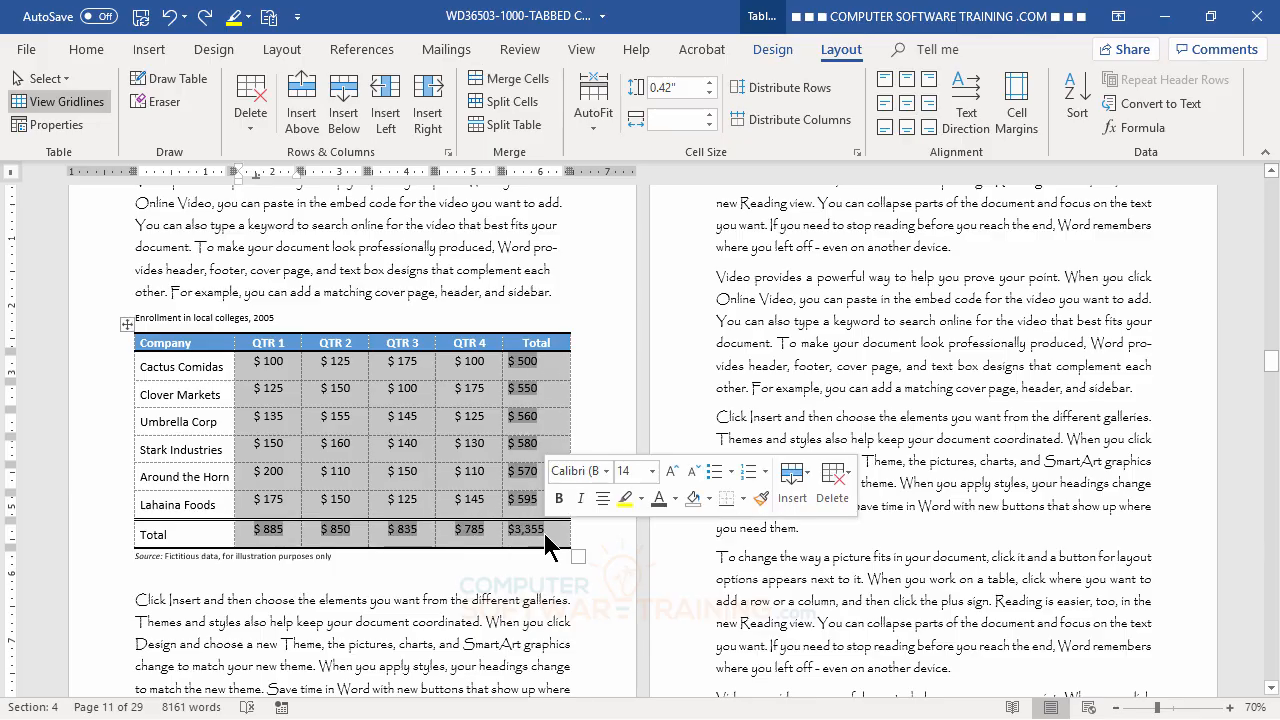
{"action": "left_click", "coordinate": [93, 48]}
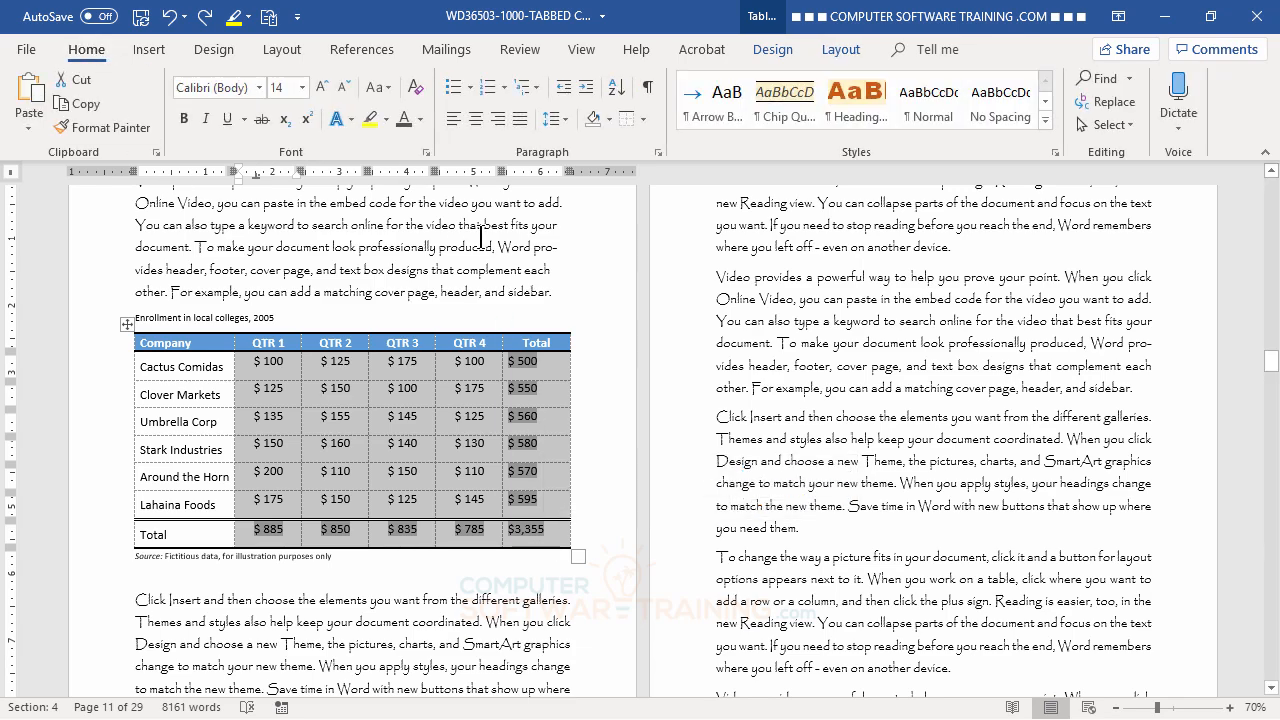
{"action": "left_click", "coordinate": [658, 152]}
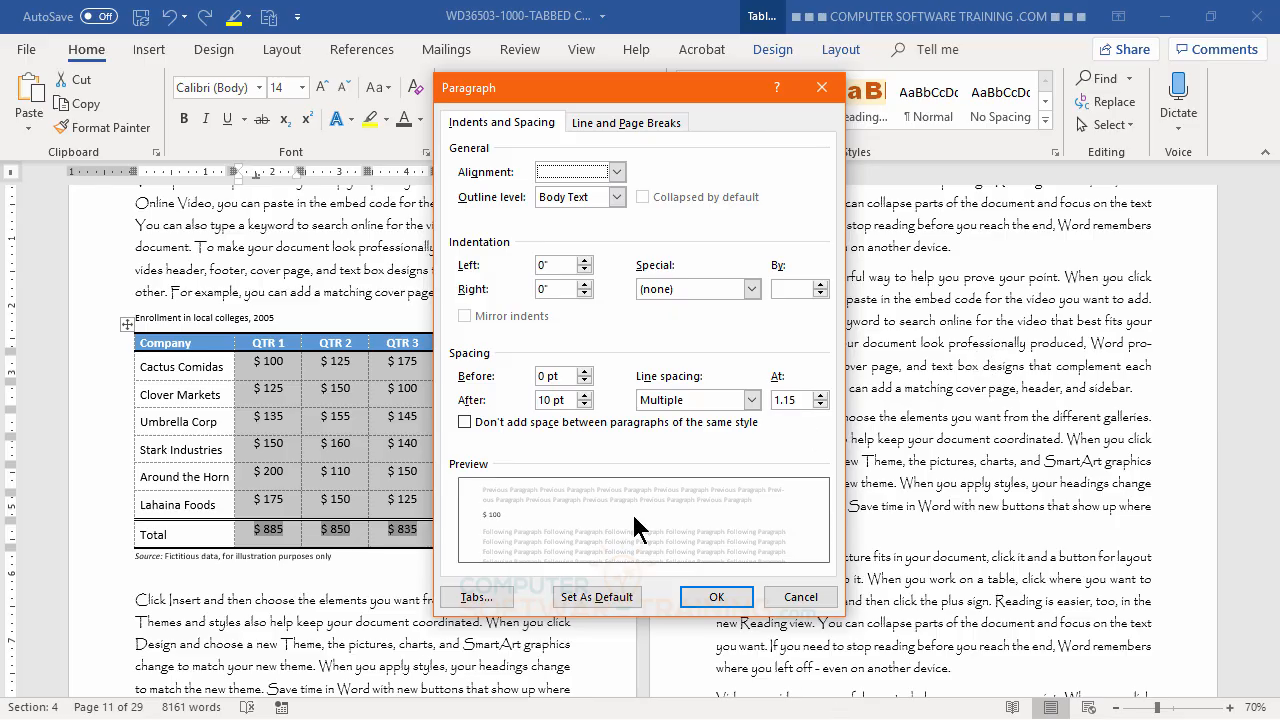
{"action": "left_click", "coordinate": [585, 404]}
{"action": "left_click", "coordinate": [585, 404]}
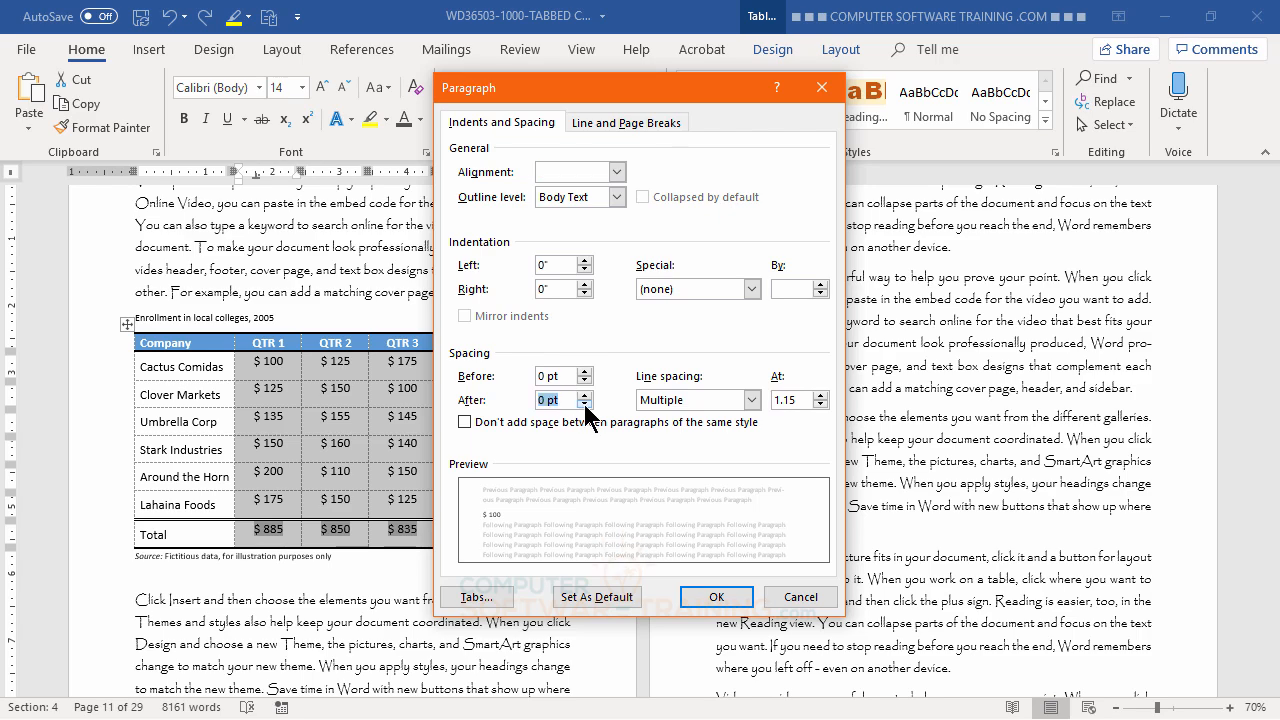
{"action": "left_click", "coordinate": [751, 400]}
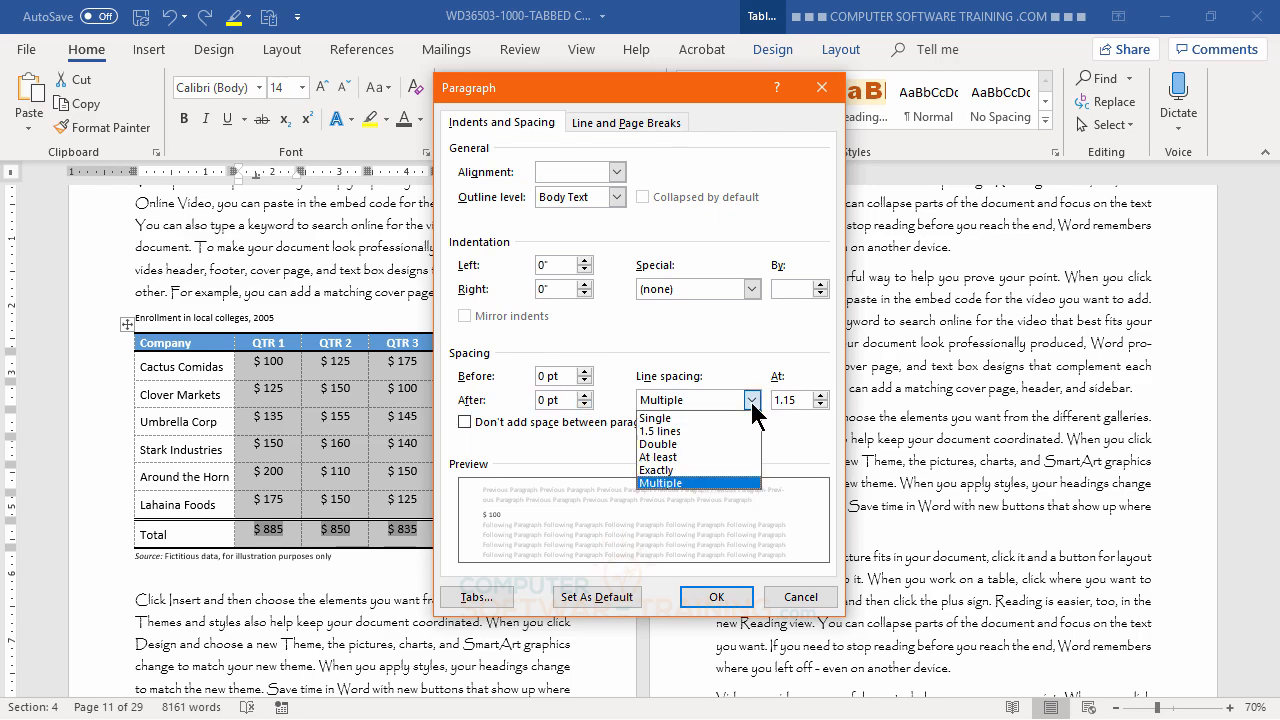
{"action": "left_click", "coordinate": [672, 419]}
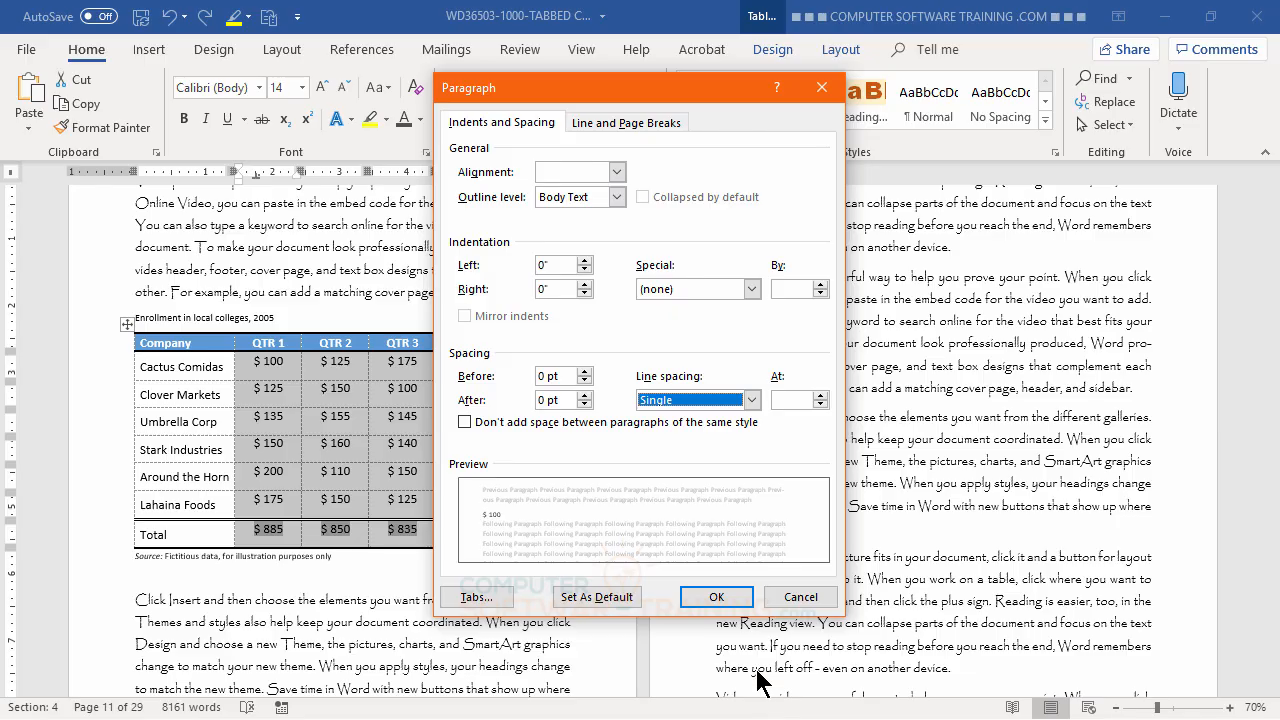
{"action": "left_click", "coordinate": [717, 600]}
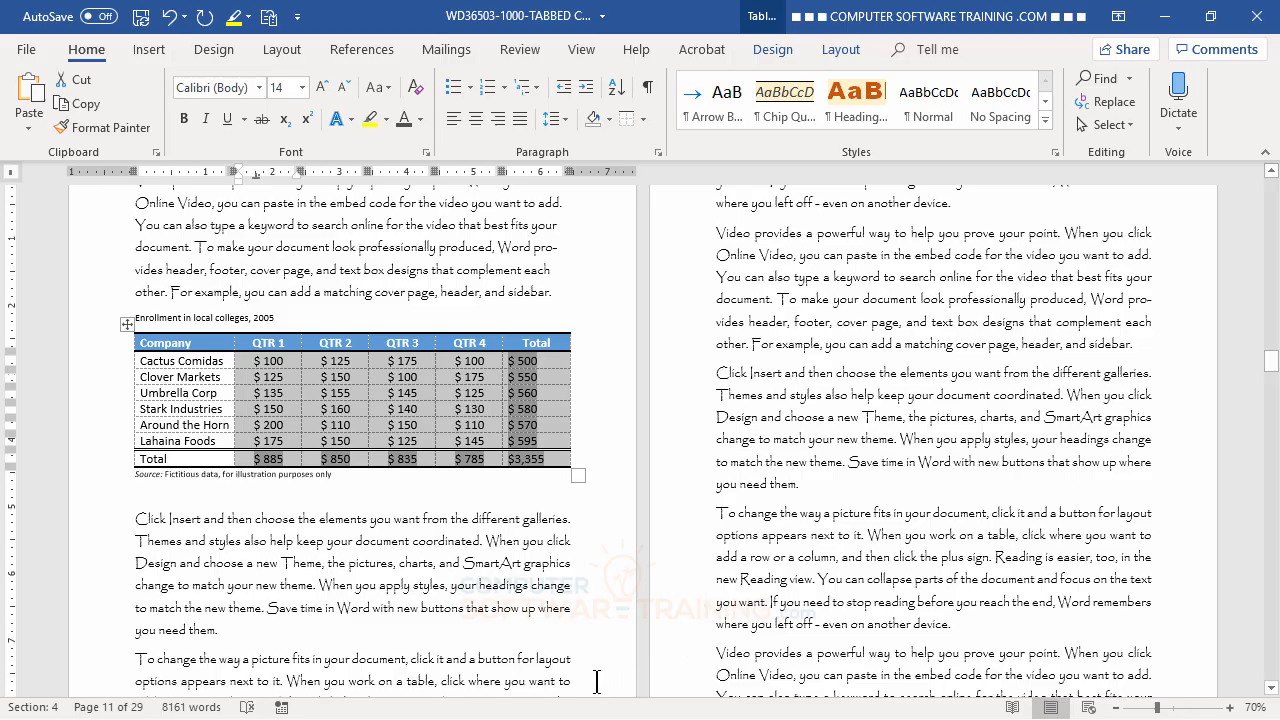
Delete the caption "Enrollment in local colleges, 2005" above the table together with its empty line
{"action": "left_click", "coordinate": [395, 548]}
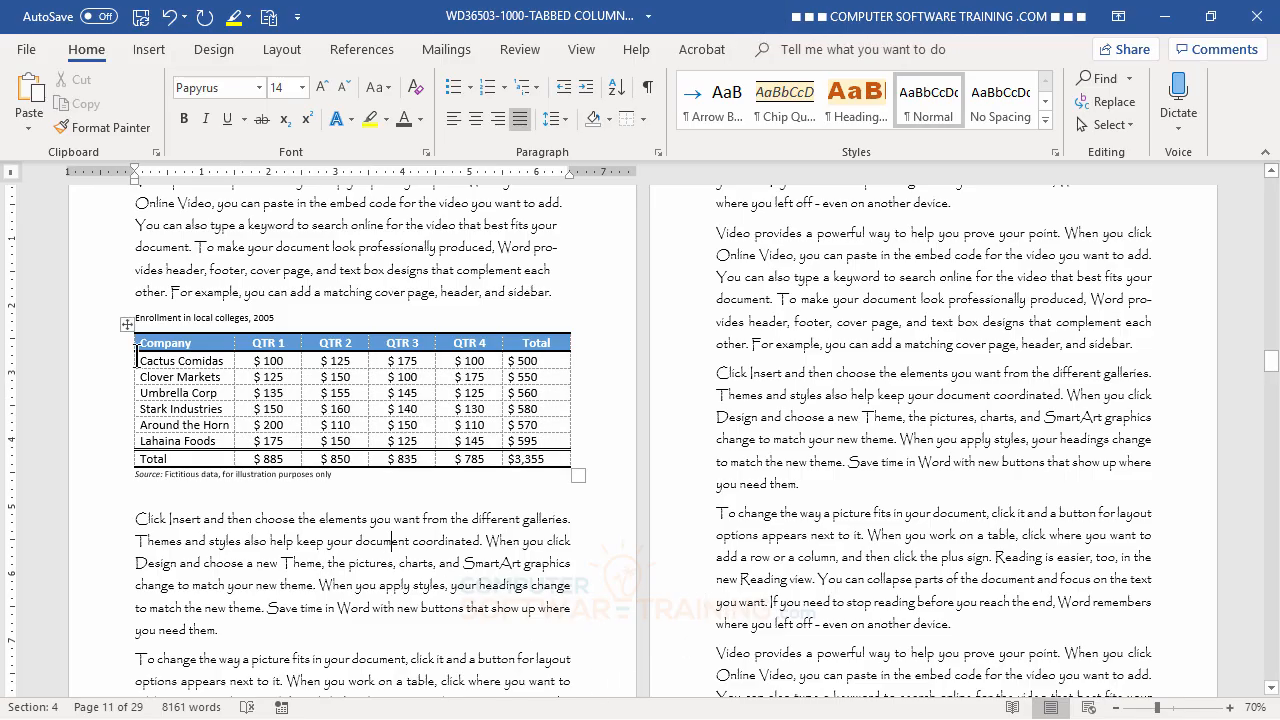
{"action": "left_click", "coordinate": [93, 326]}
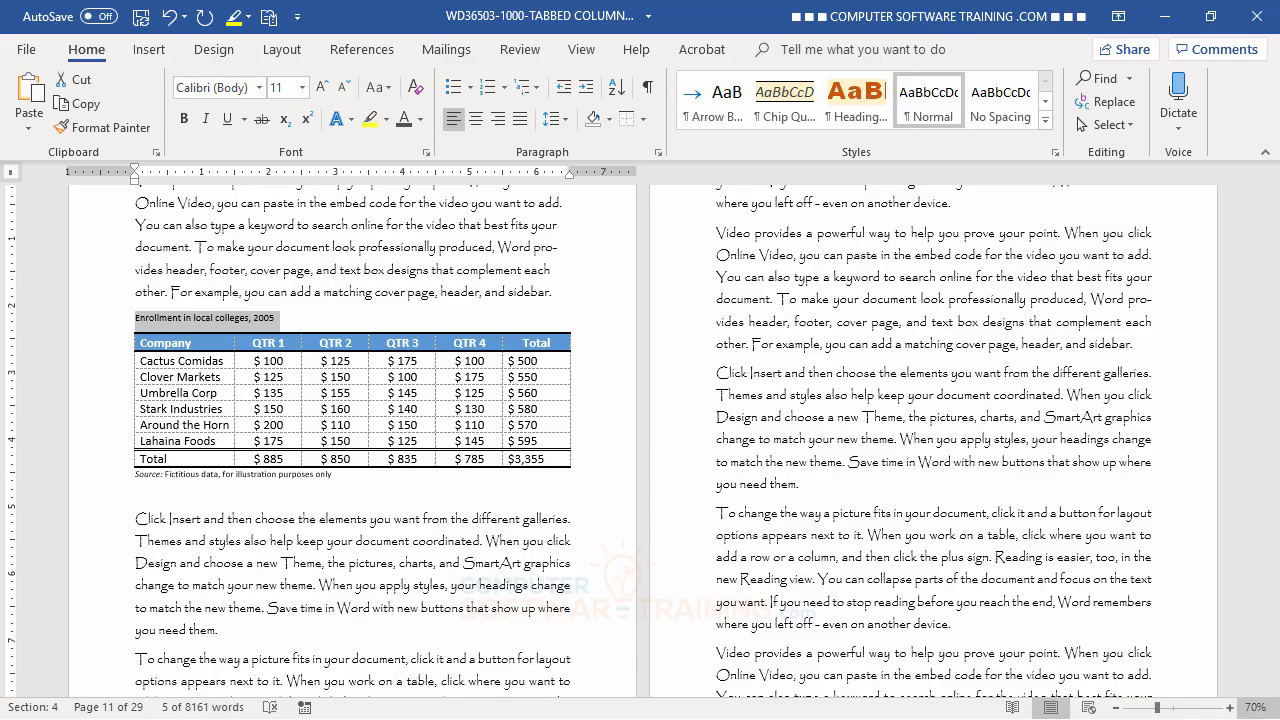
{"action": "key", "text": "Delete"}
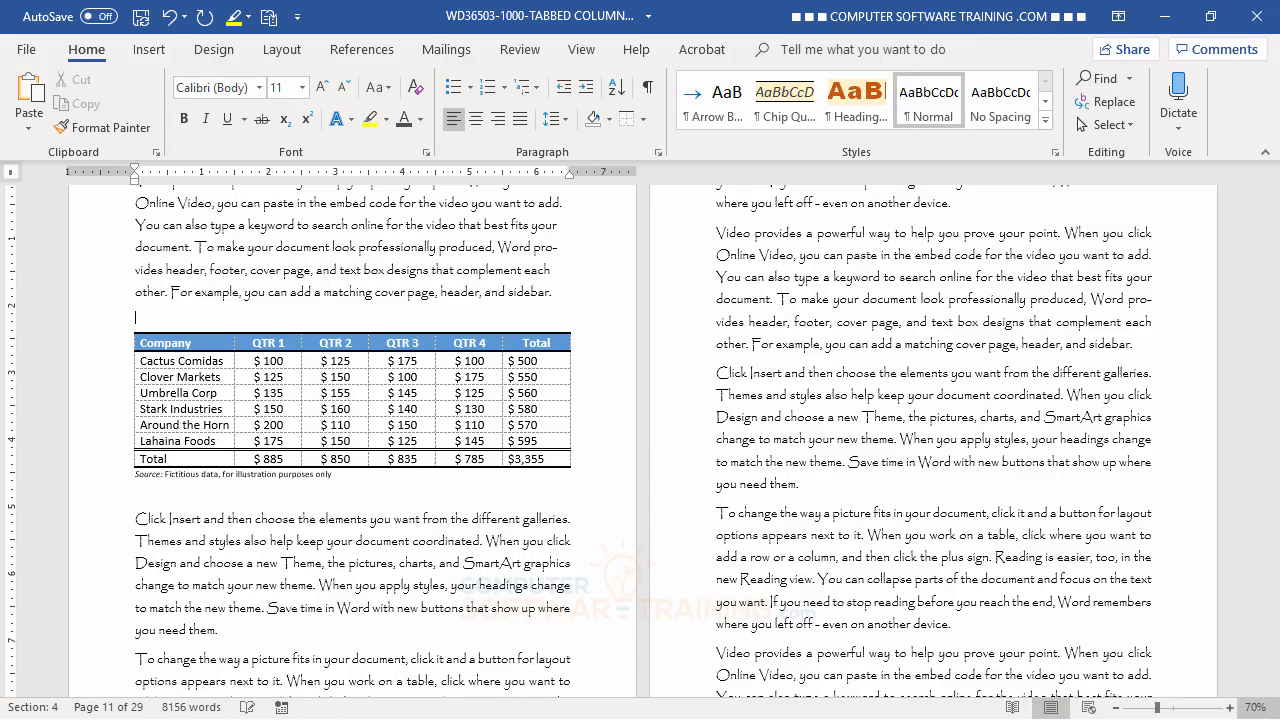
{"action": "key", "text": "Delete"}
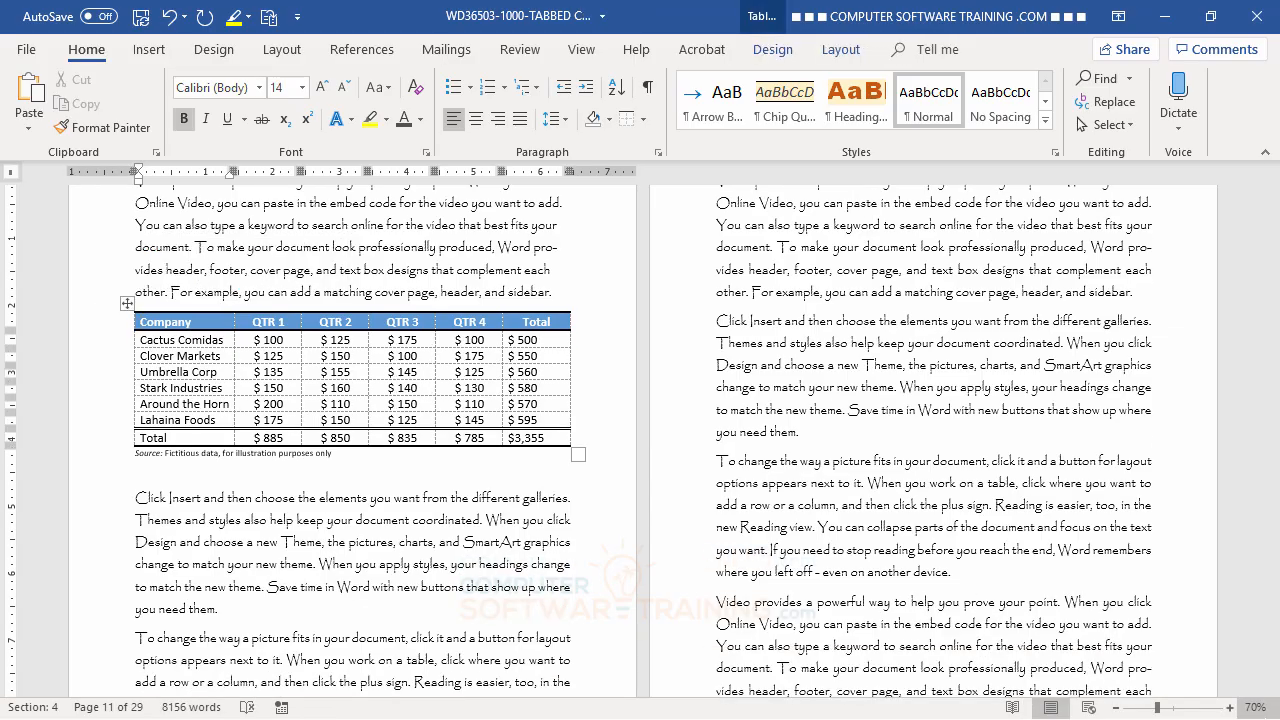
Delete the "Source: Fictitious data, for illustration purposes only" note below the table together with the empty line
{"action": "left_click", "coordinate": [88, 456]}
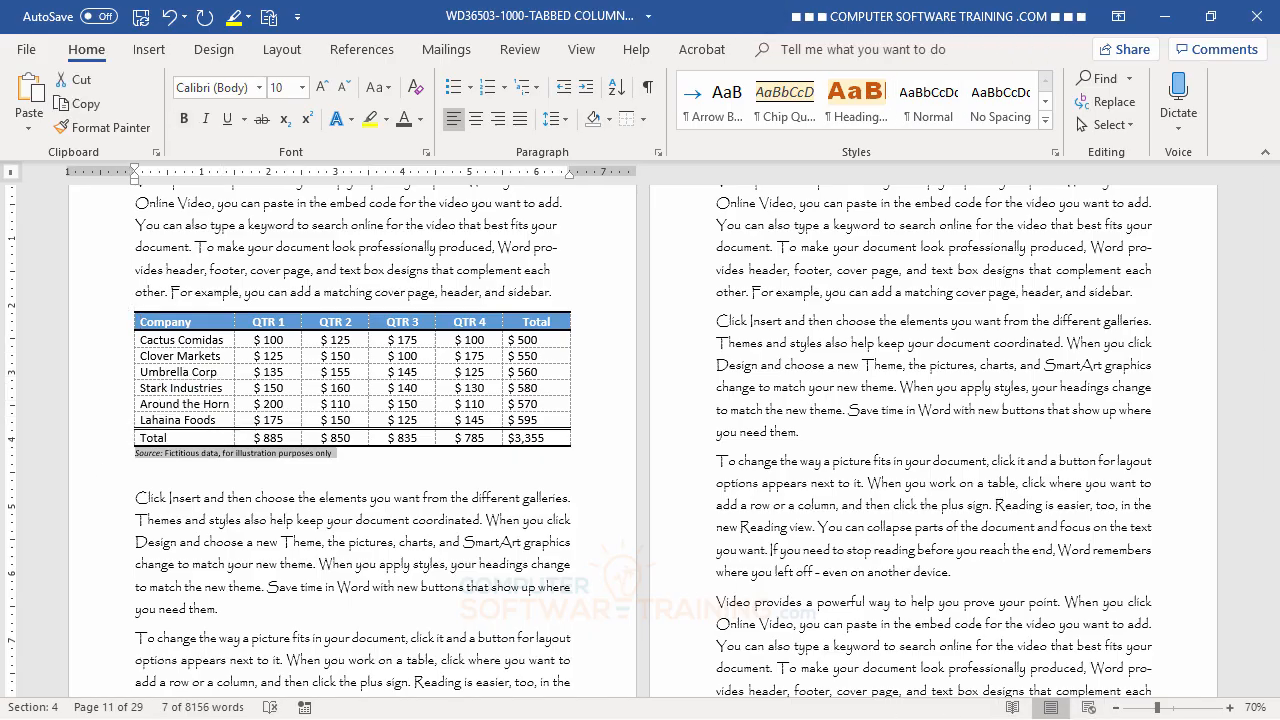
{"action": "key", "text": "Delete"}
{"action": "key", "text": "Delete"}
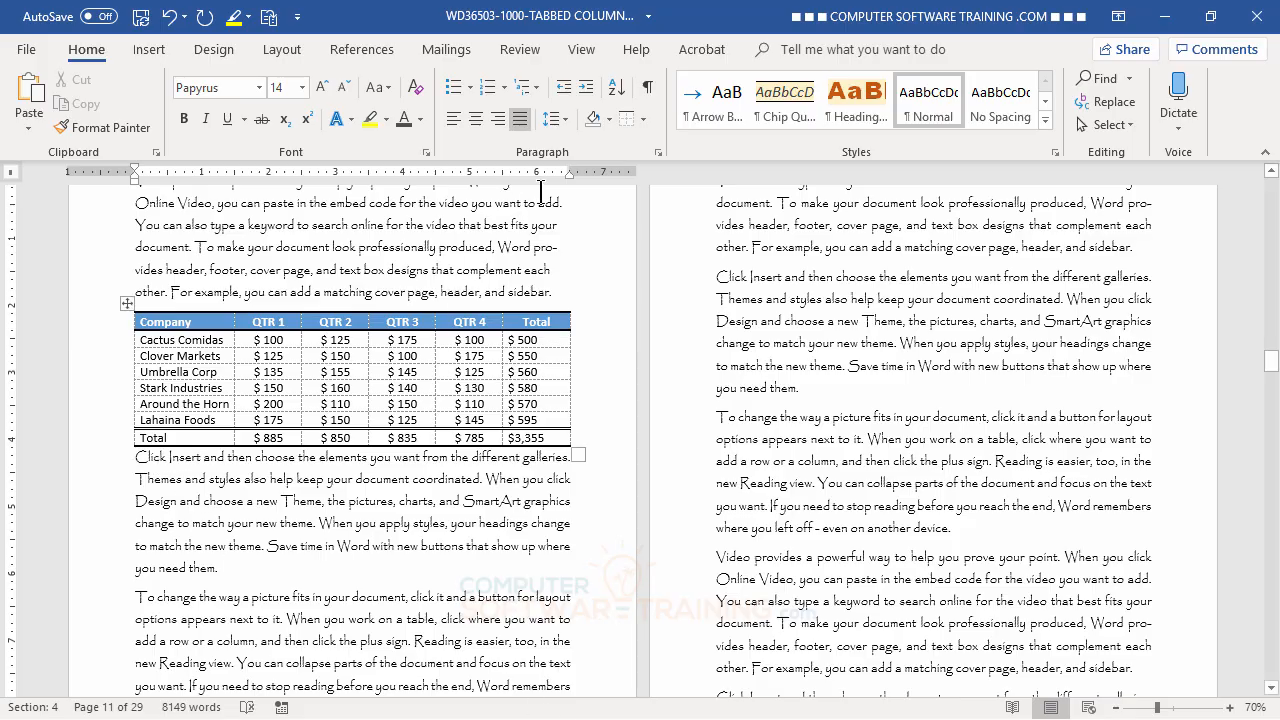
Increase the spacing before the paragraph directly below the table by two increments
{"action": "left_click", "coordinate": [658, 153]}
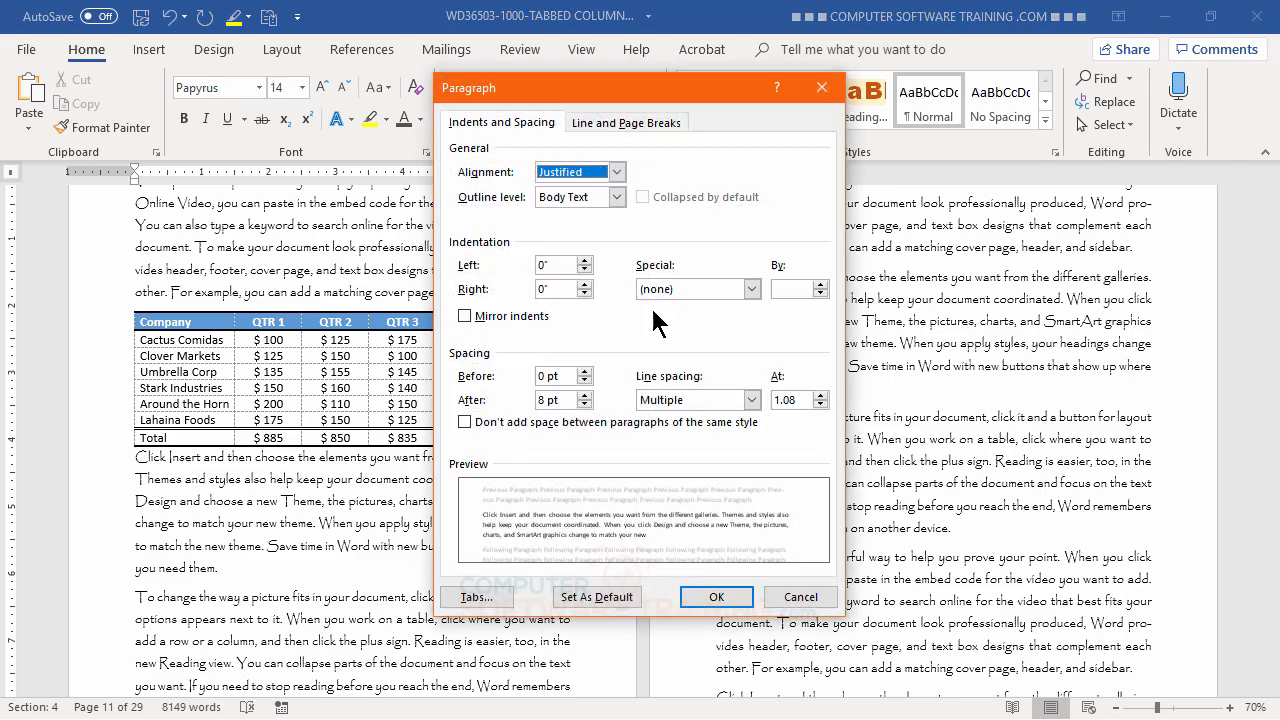
{"action": "left_click", "coordinate": [585, 372]}
{"action": "left_click", "coordinate": [585, 372]}
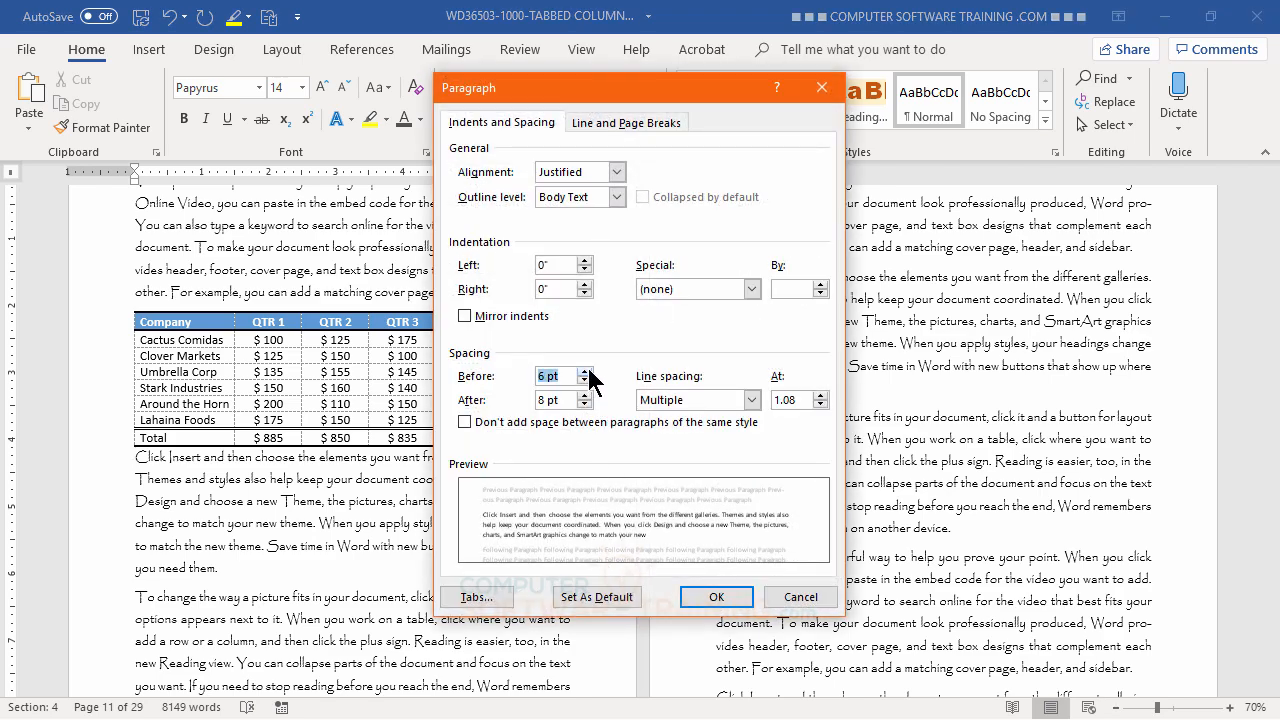
{"action": "left_click", "coordinate": [714, 597]}
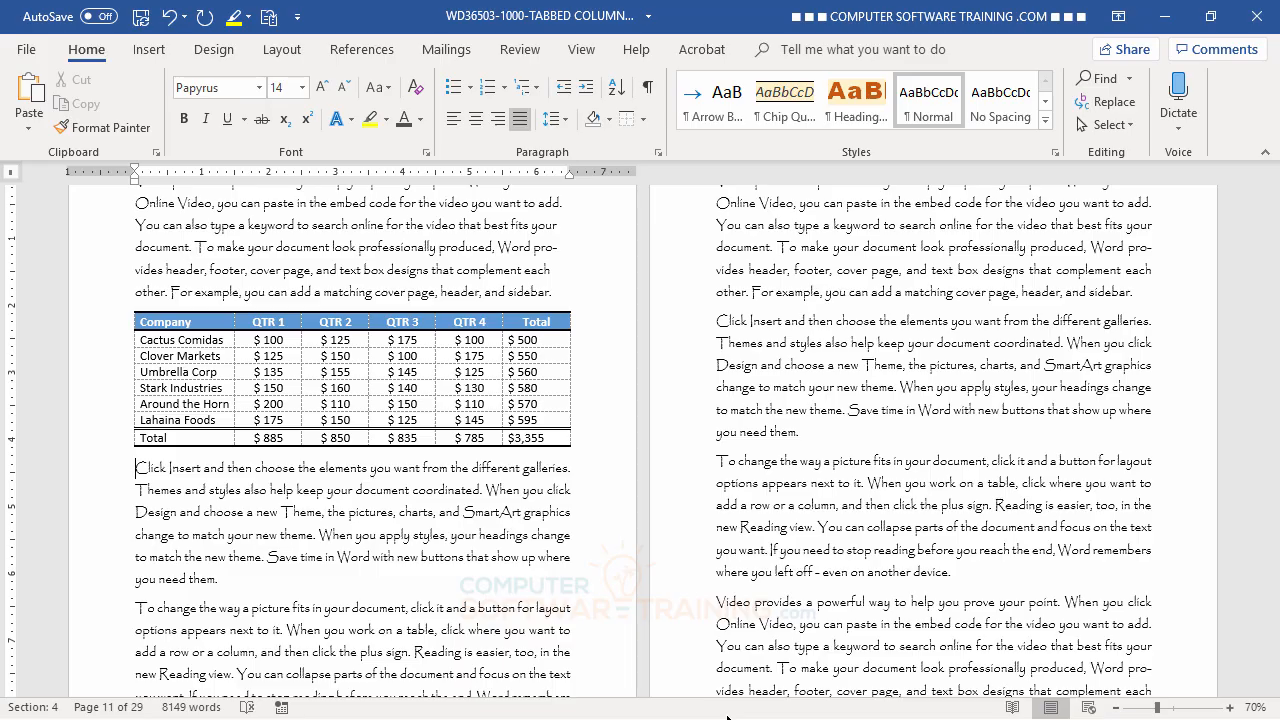
Center the Total column's figures horizontally and vertically within their cells
{"action": "key", "text": "ctrl+z"}
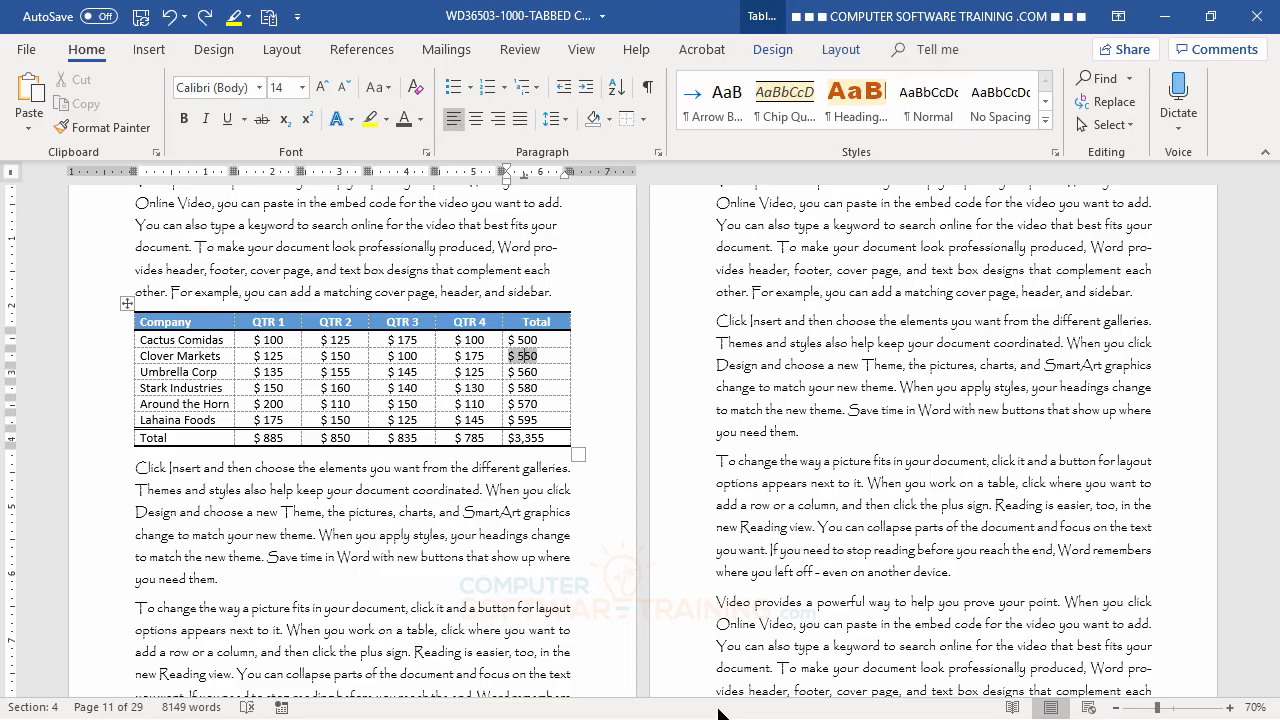
{"action": "left_click_drag", "start_coordinate": [532, 339], "coordinate": [536, 440]}
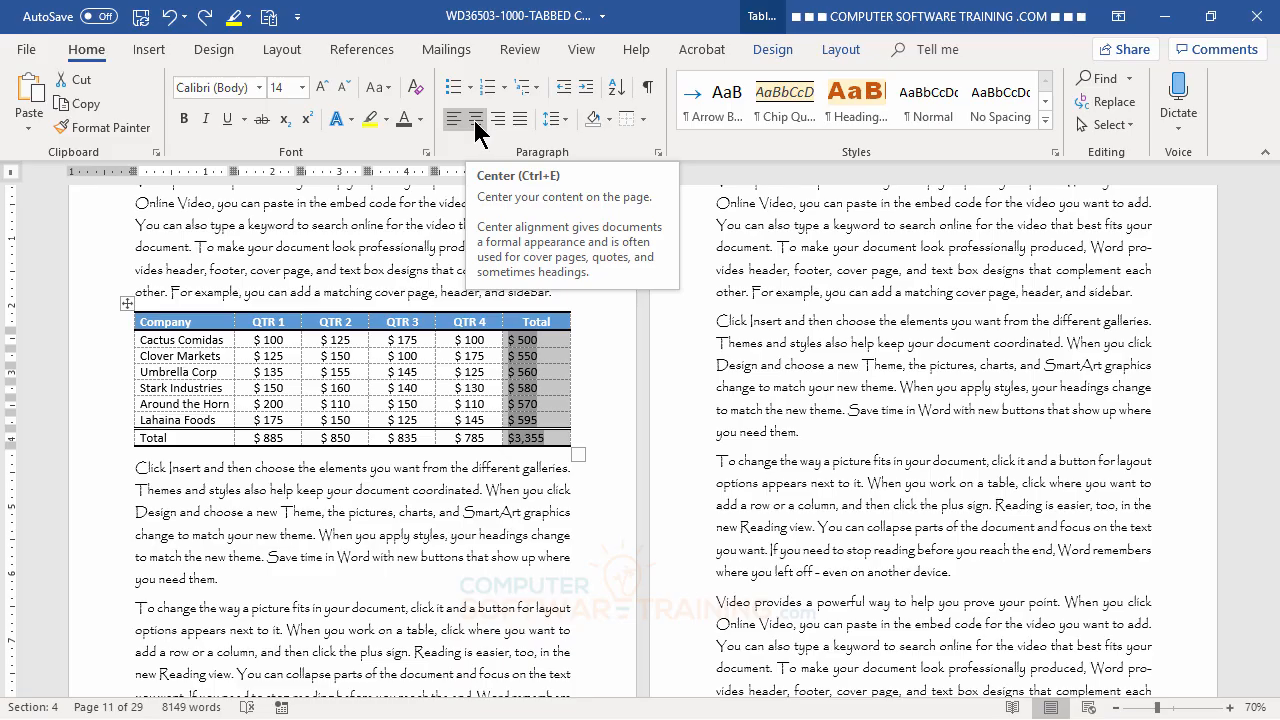
{"action": "left_click", "coordinate": [851, 57]}
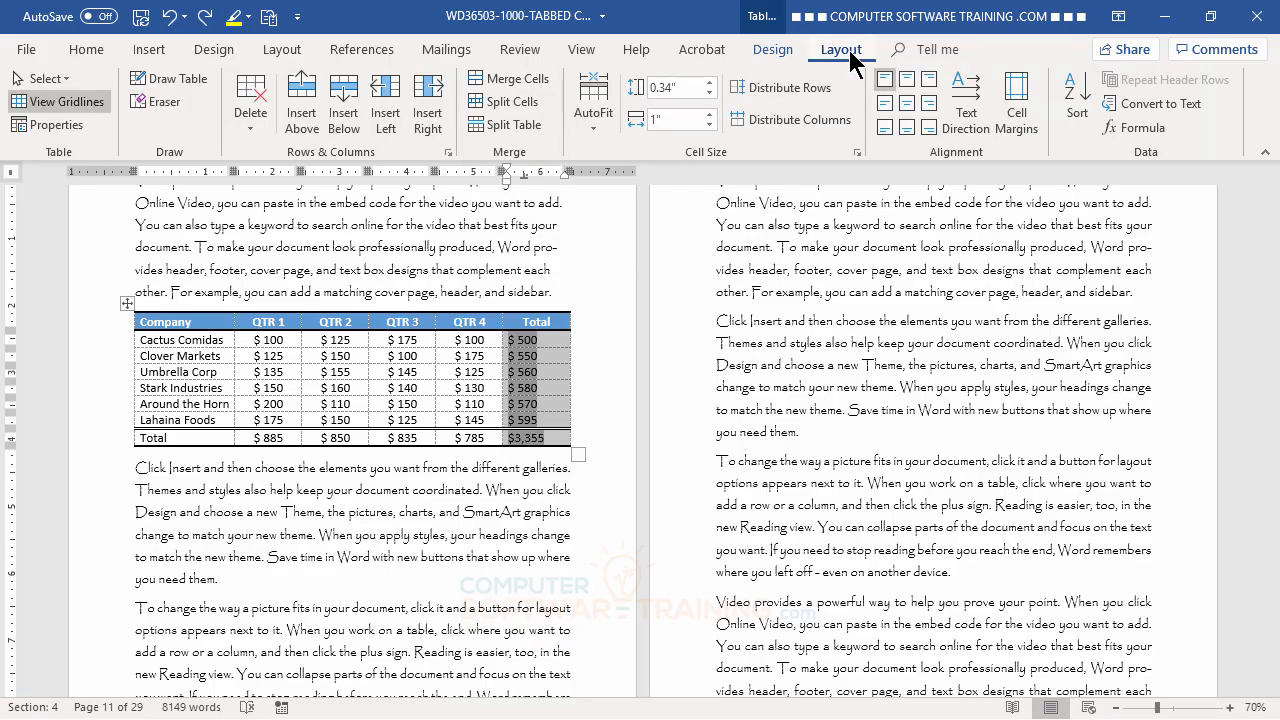
{"action": "left_click", "coordinate": [907, 104]}
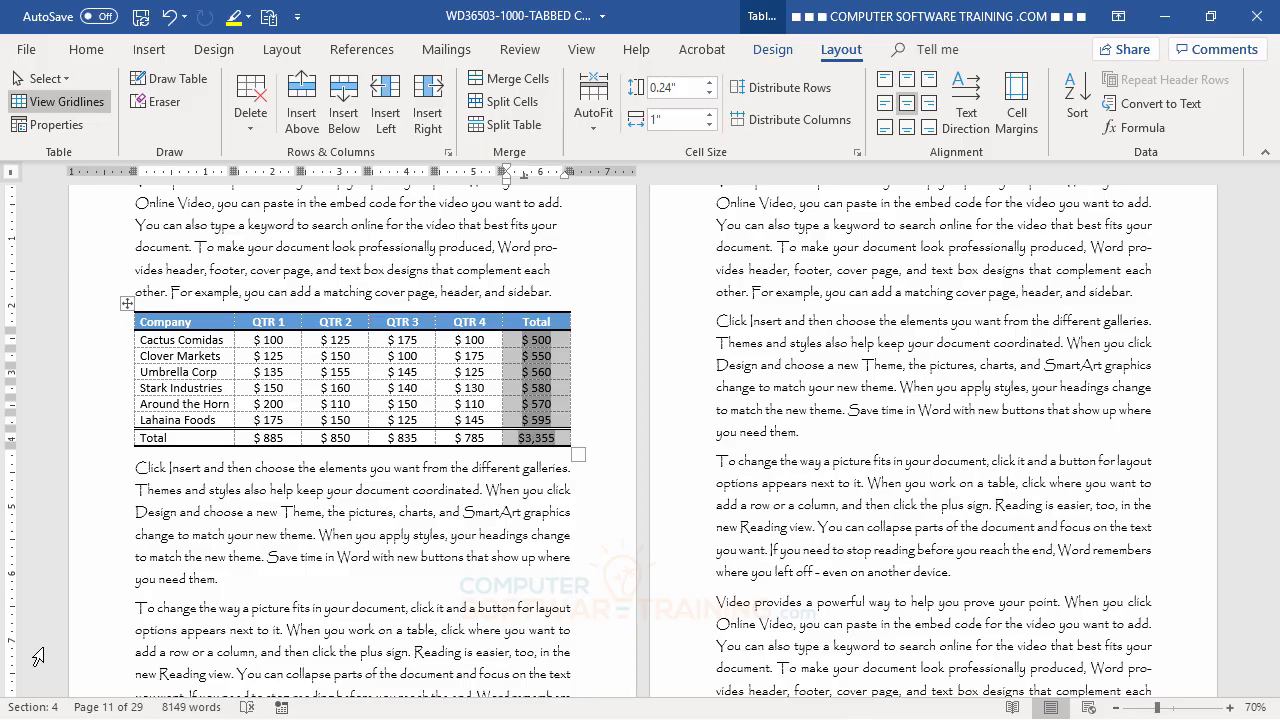
{"action": "left_click", "coordinate": [325, 470]}
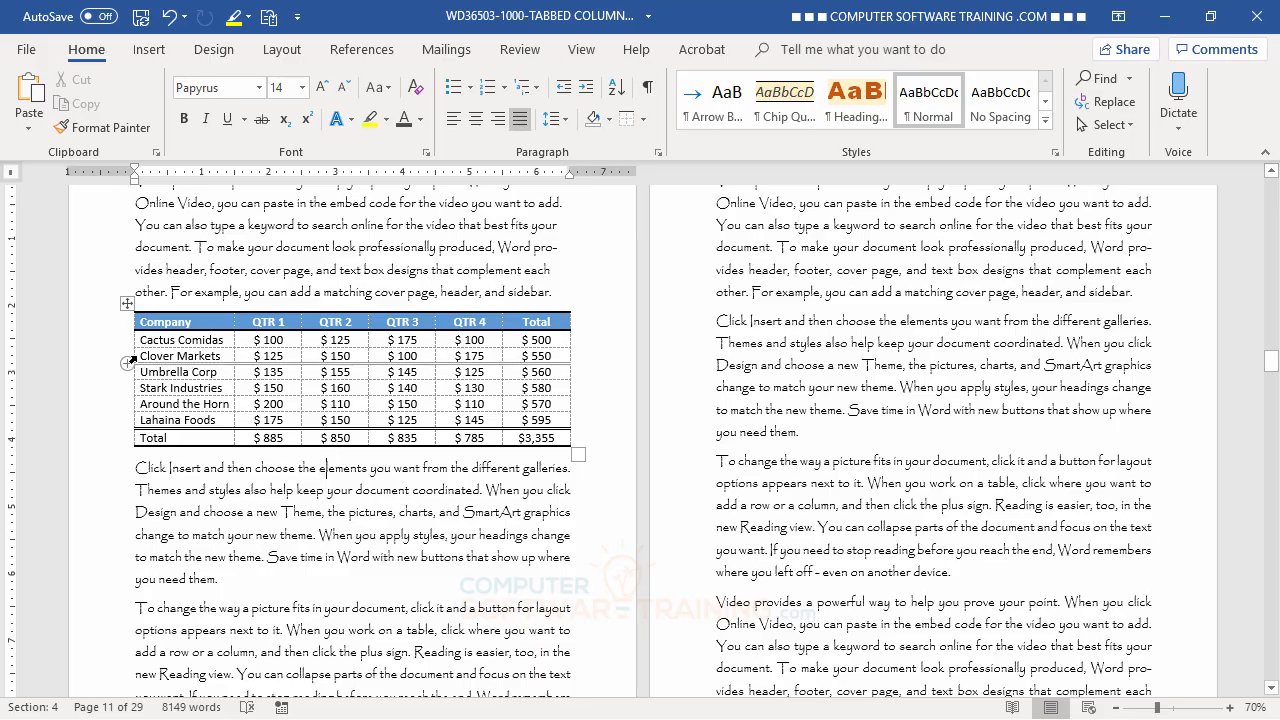
Try widening only the Clover Markets cell to 1.69" and undo that change
{"action": "left_click", "coordinate": [131, 360]}
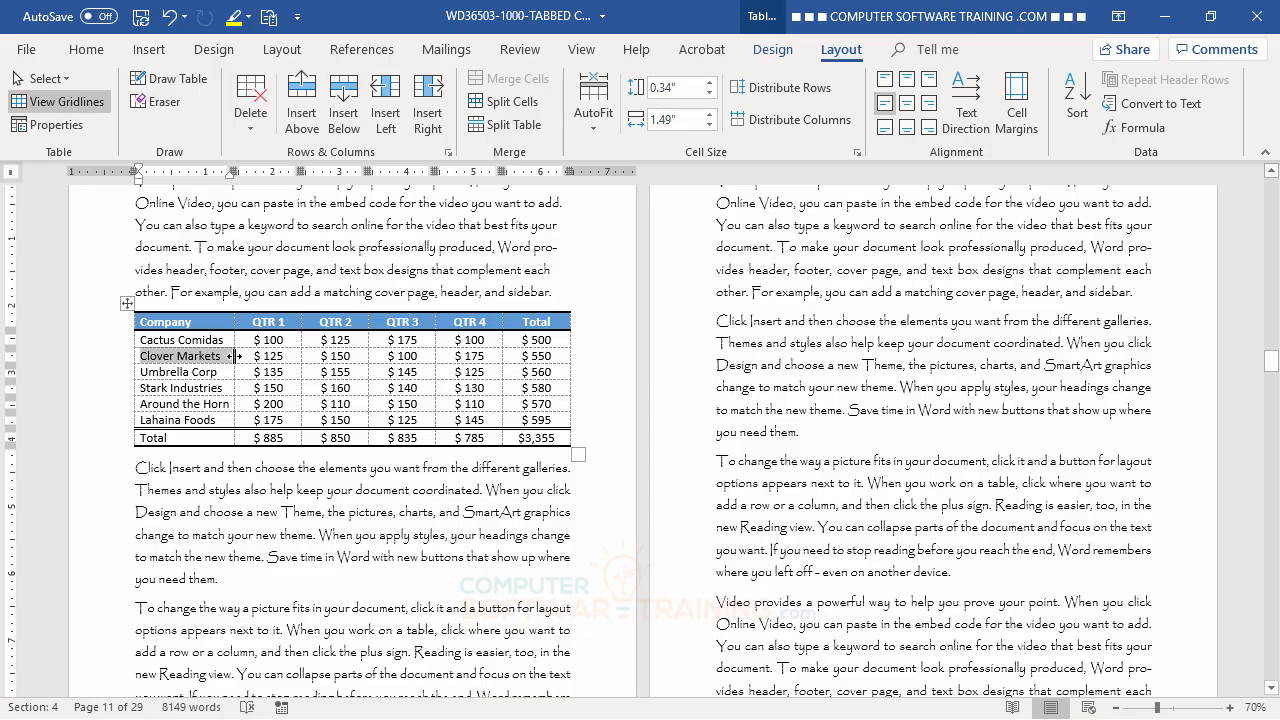
{"action": "left_click_drag", "start_coordinate": [237, 356], "coordinate": [247, 356]}
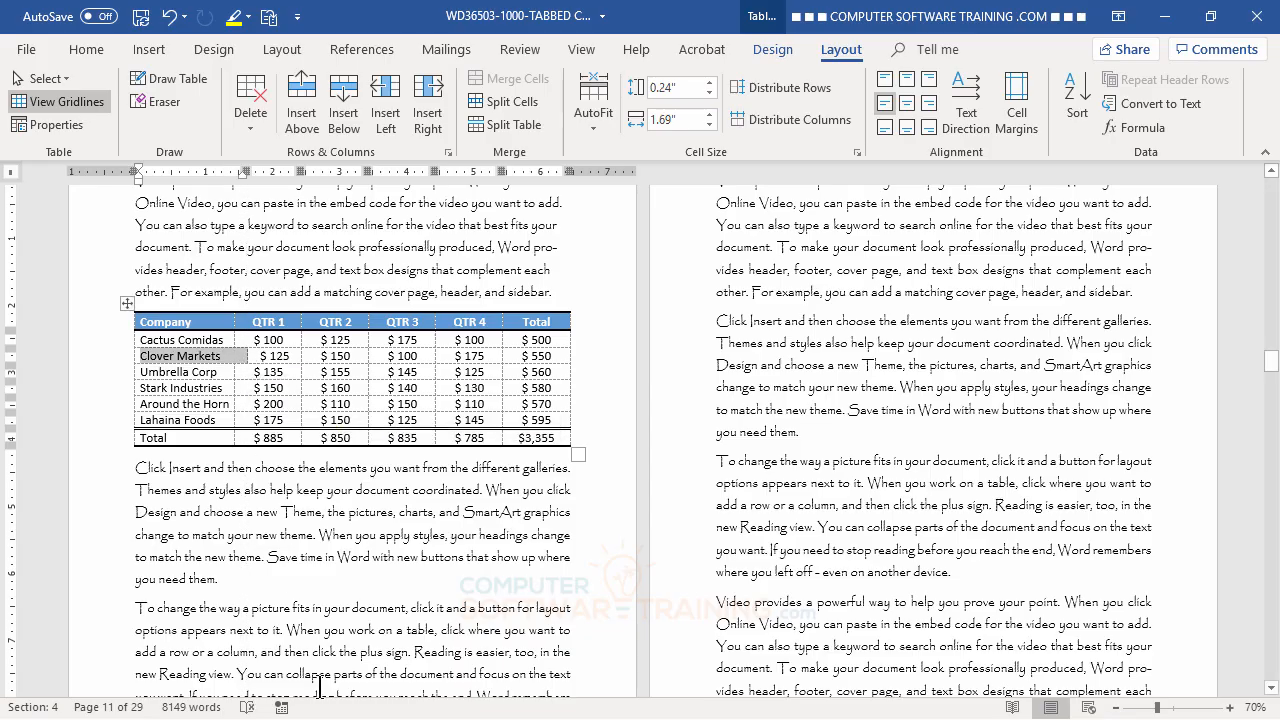
{"action": "left_click", "coordinate": [173, 28]}
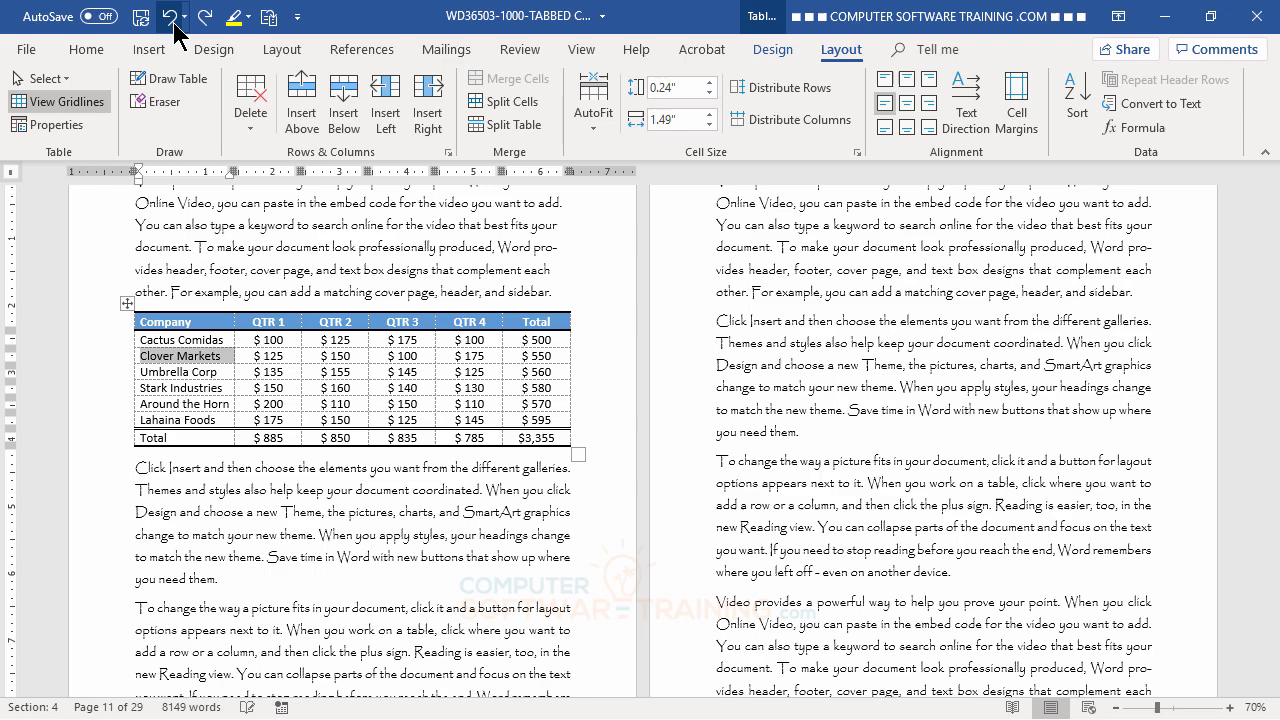
Widen the entire Company column to about 1.69" and the QTR 4 column to about 1.07"
{"action": "left_click", "coordinate": [200, 372]}
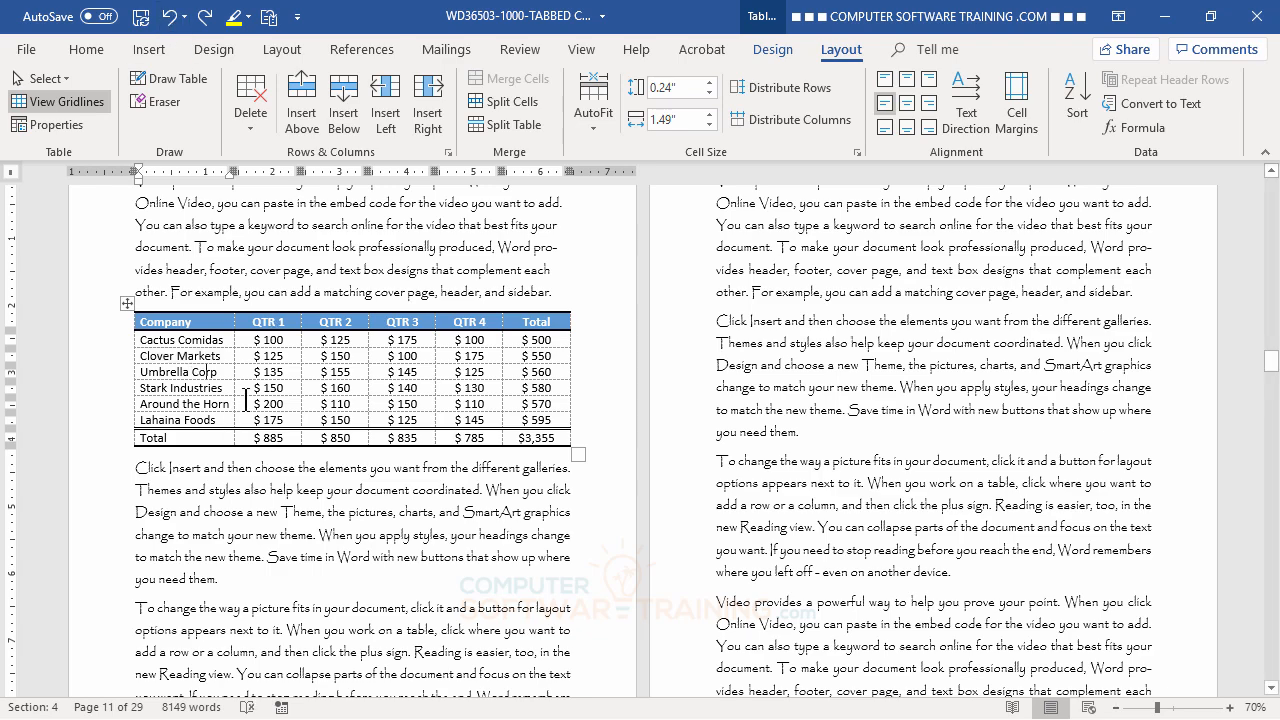
{"action": "left_click", "coordinate": [204, 356]}
{"action": "left_click_drag", "start_coordinate": [235, 357], "coordinate": [247, 364]}
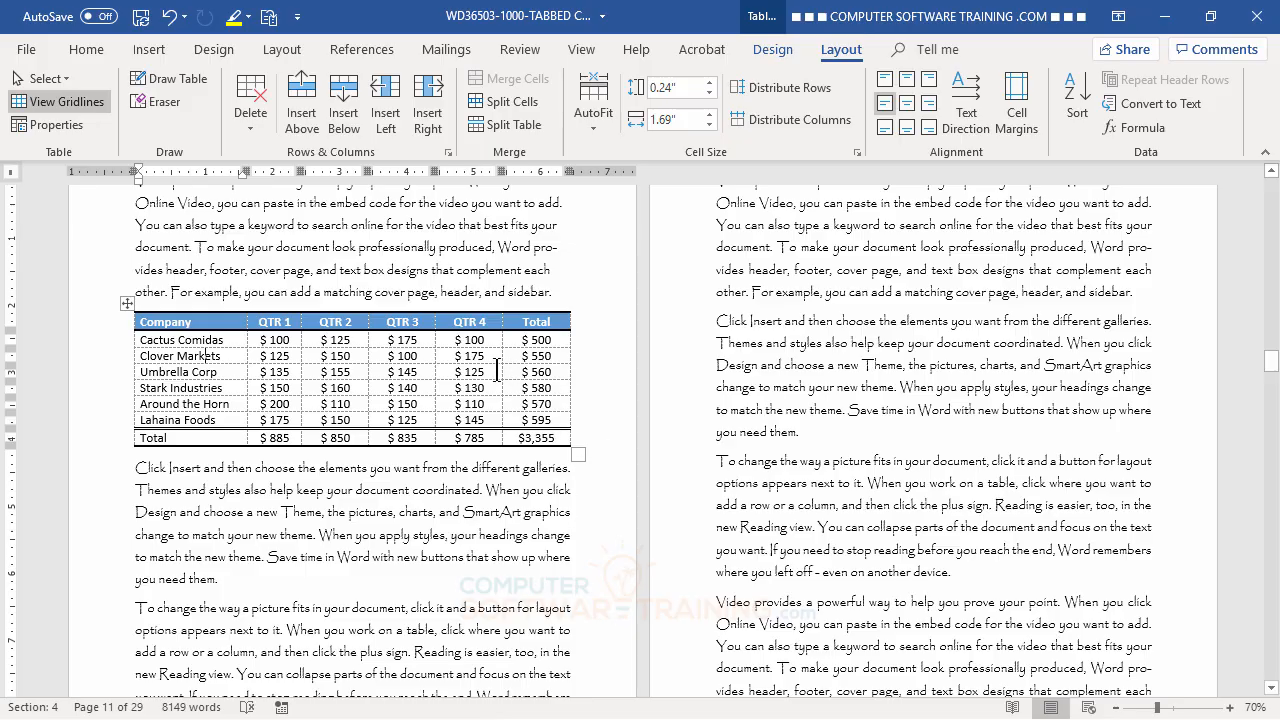
{"action": "left_click_drag", "start_coordinate": [505, 371], "coordinate": [508, 375]}
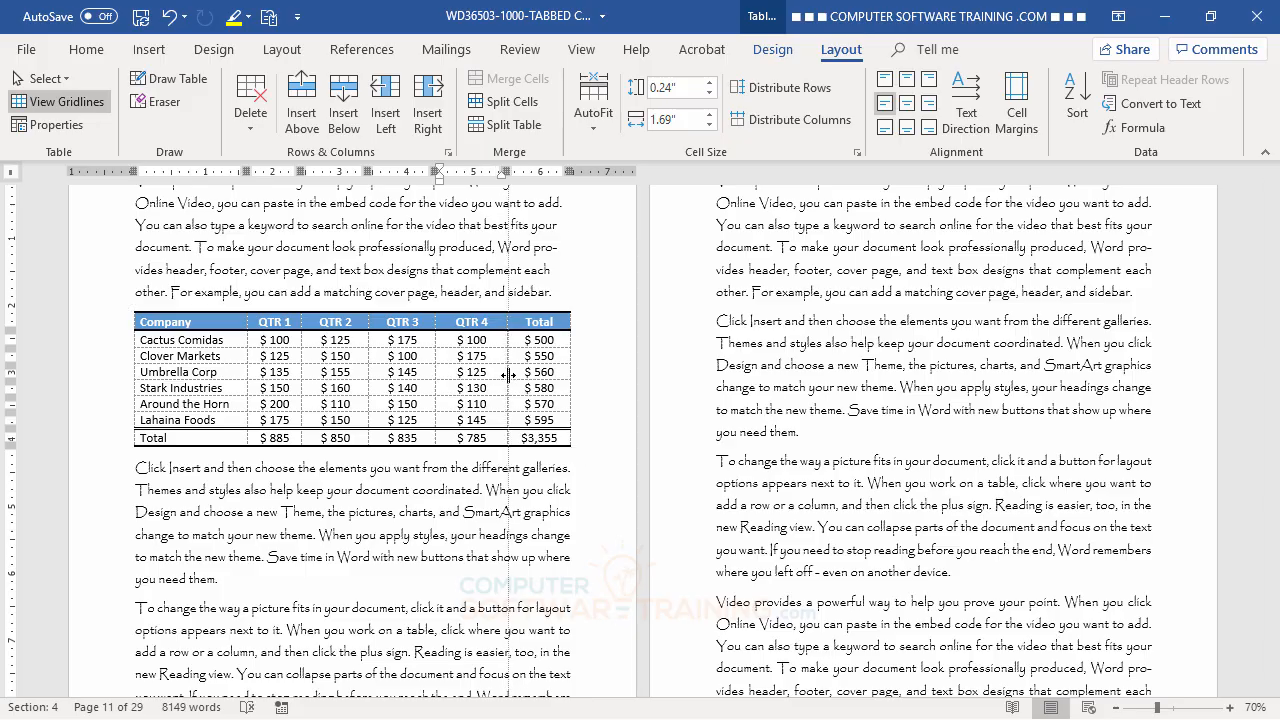
{"action": "left_click_drag", "start_coordinate": [508, 375], "coordinate": [508, 375]}
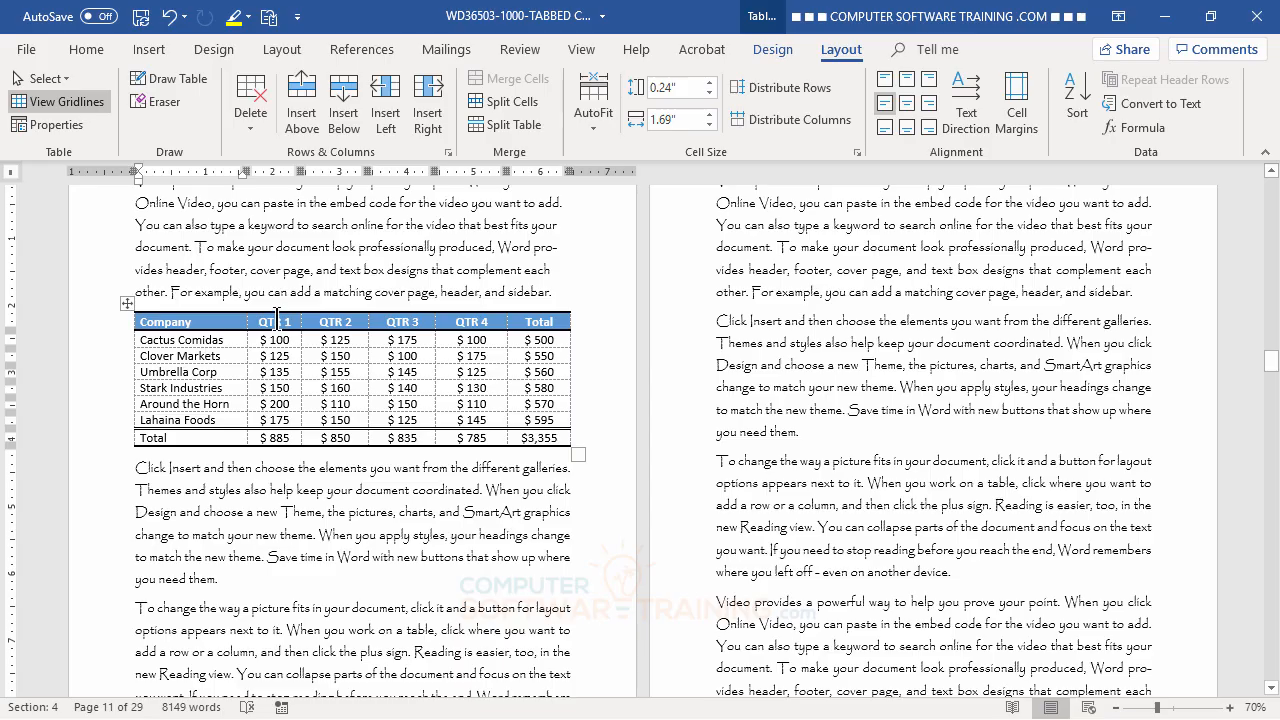
Distribute the QTR 1 through QTR 4 columns evenly across their combined width
{"action": "mouse_move", "coordinate": [272, 321]}
{"action": "left_mouse_down"}
{"action": "mouse_move", "coordinate": [355, 322]}
{"action": "mouse_move", "coordinate": [470, 355]}
{"action": "mouse_move", "coordinate": [475, 437]}
{"action": "left_mouse_up"}
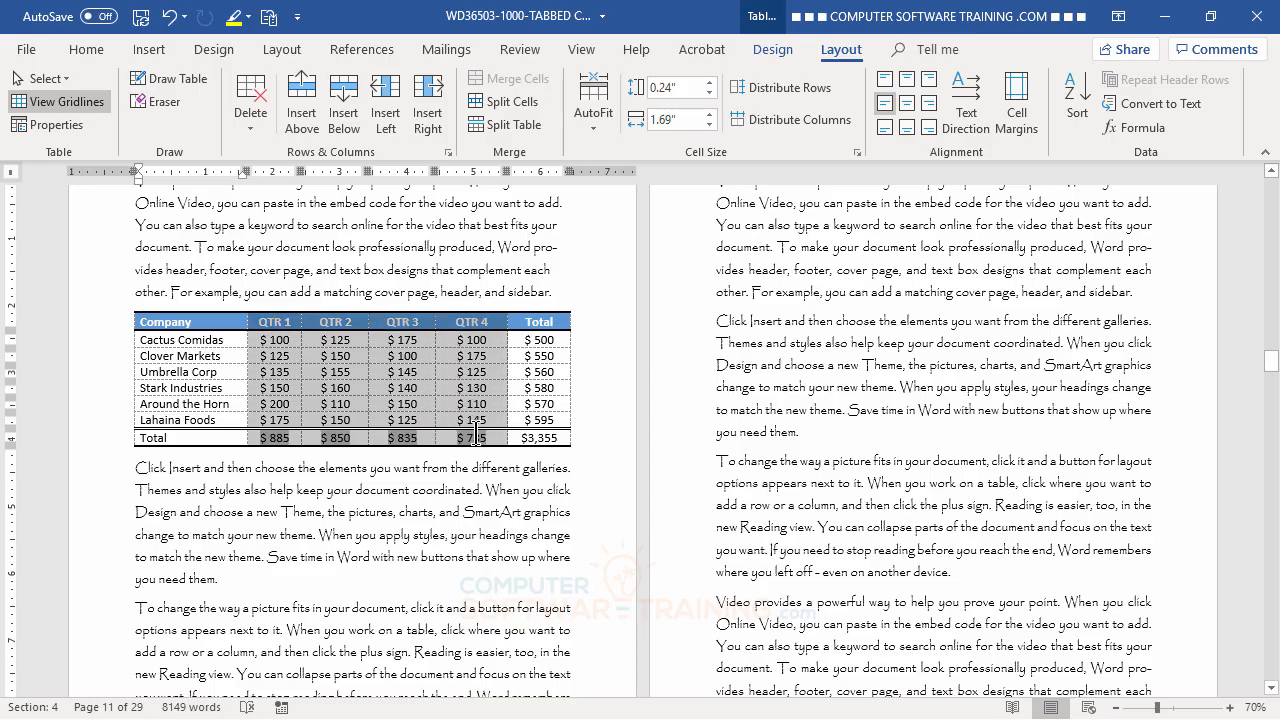
{"action": "left_click", "coordinate": [476, 436]}
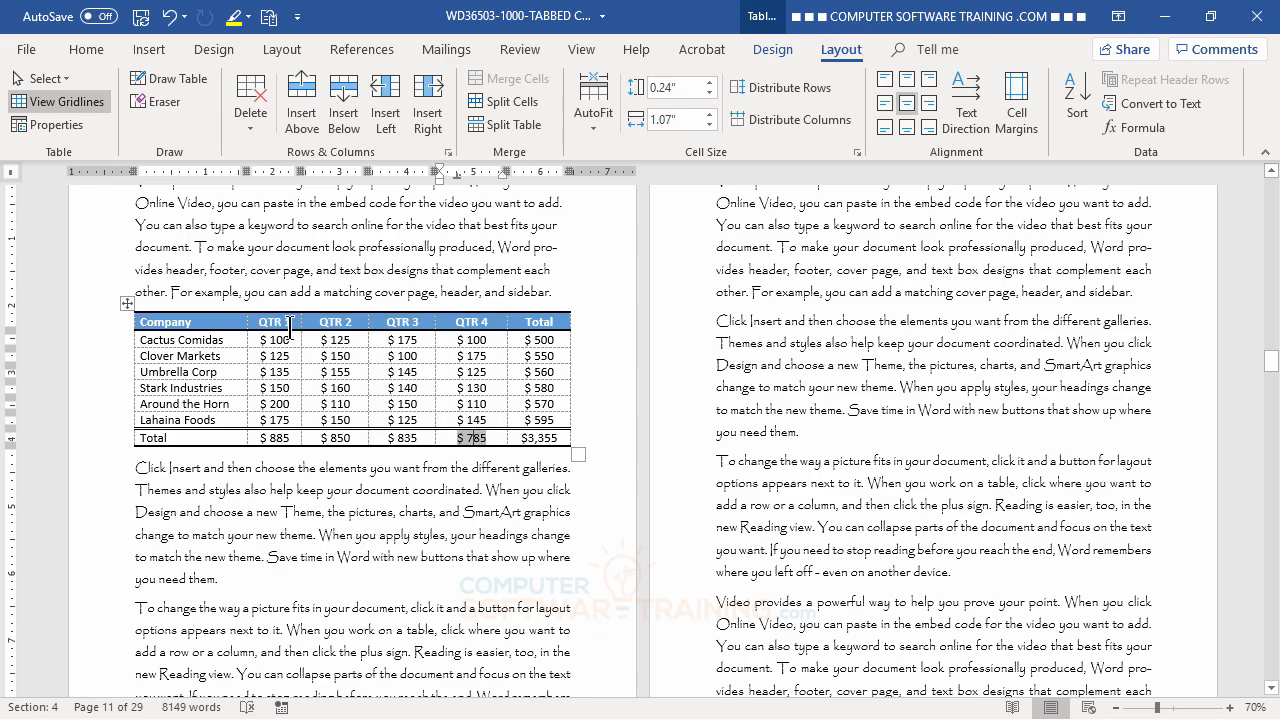
{"action": "mouse_move", "coordinate": [284, 322]}
{"action": "left_mouse_down"}
{"action": "mouse_move", "coordinate": [372, 333]}
{"action": "mouse_move", "coordinate": [470, 404]}
{"action": "mouse_move", "coordinate": [475, 440]}
{"action": "left_mouse_up"}
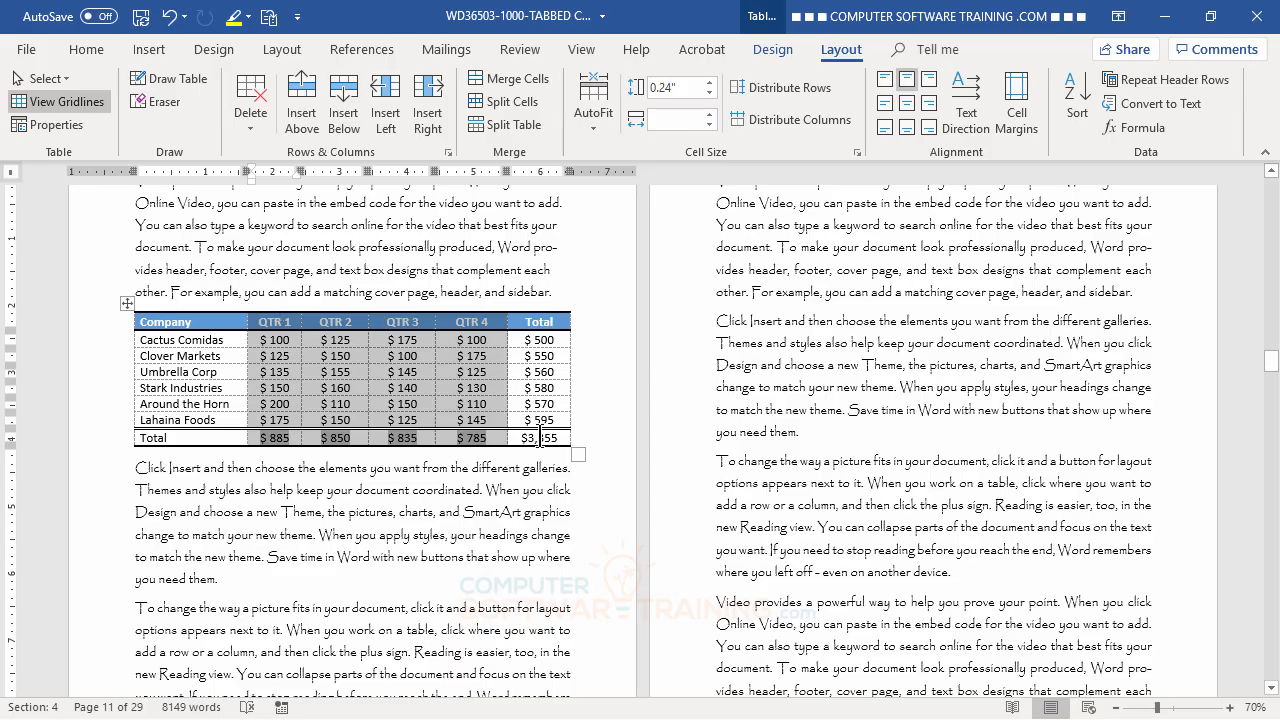
{"action": "left_click", "coordinate": [775, 122]}
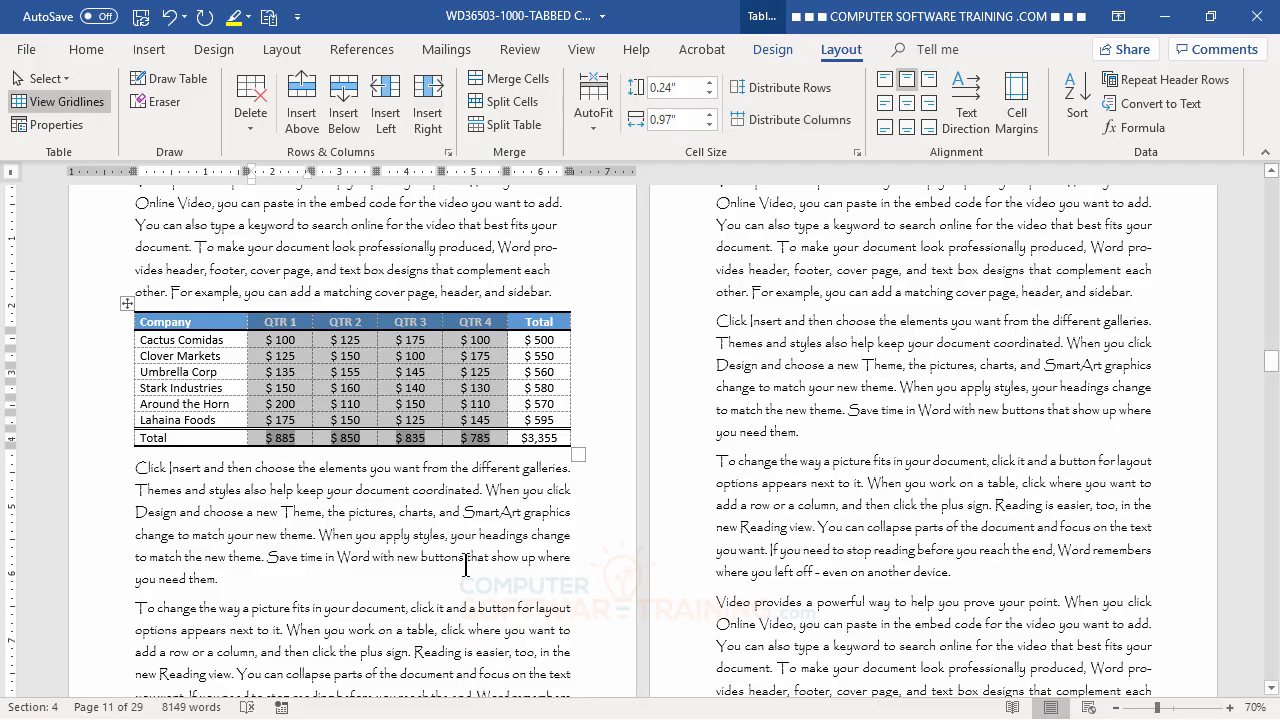
{"action": "left_click", "coordinate": [436, 505]}
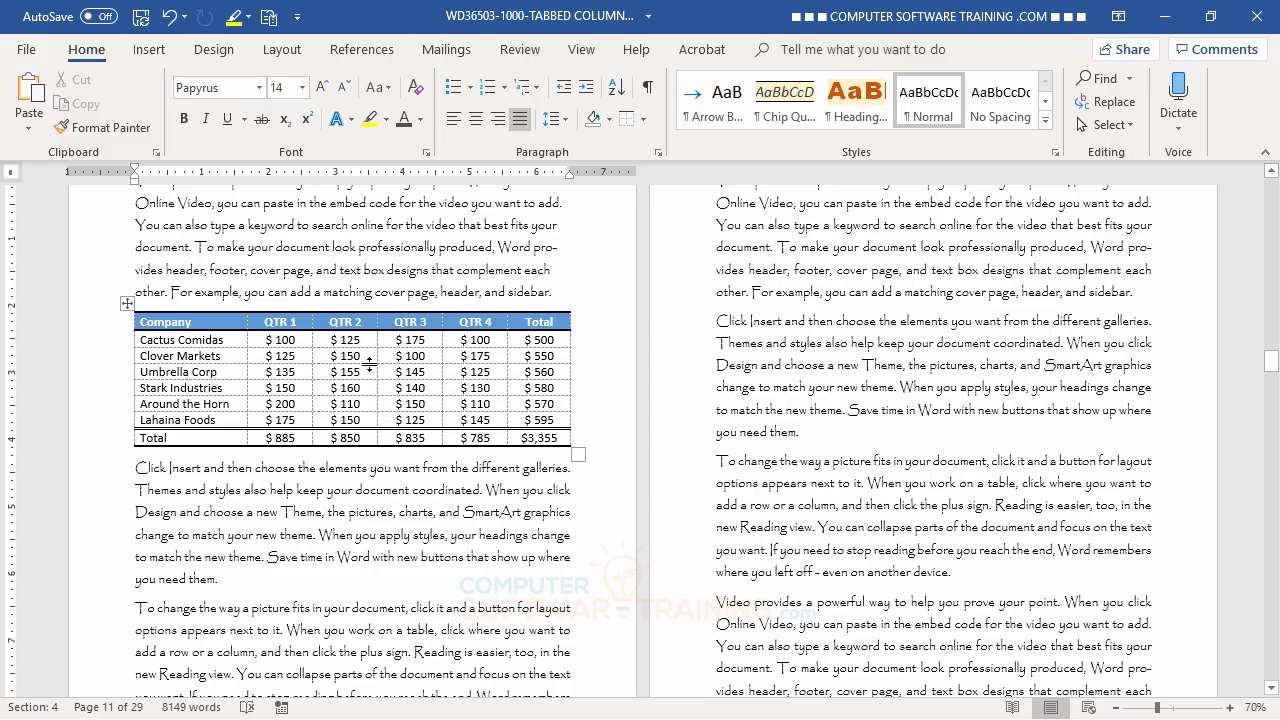
Stretch the whole table vertically, making the header row about 0.3" high
{"action": "left_click", "coordinate": [230, 363]}
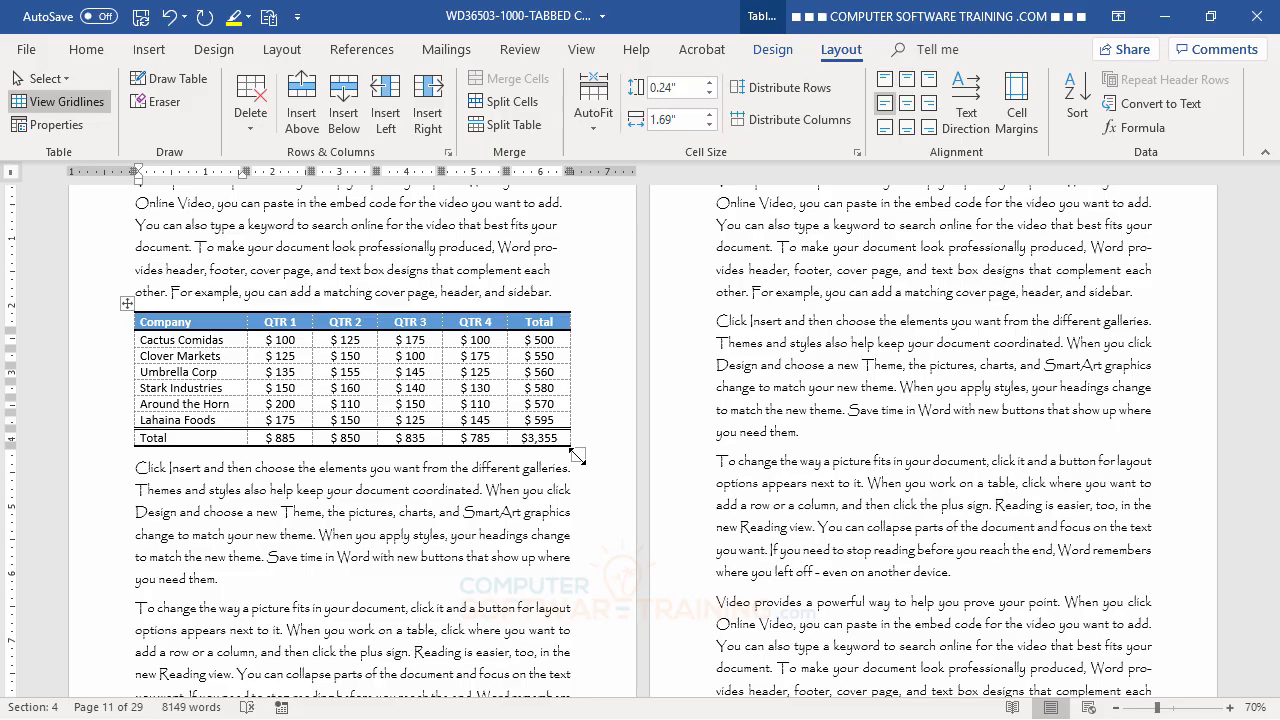
{"action": "left_click_drag", "start_coordinate": [578, 456], "coordinate": [576, 479]}
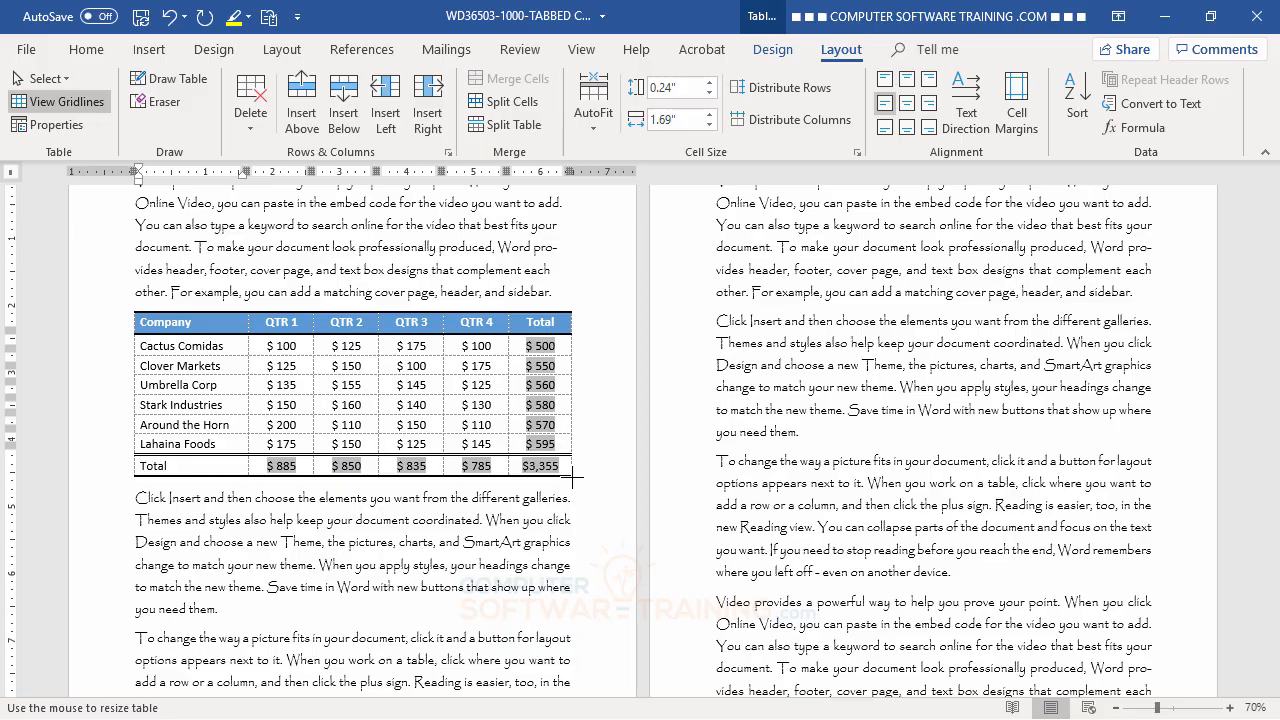
{"action": "left_click_drag", "start_coordinate": [573, 478], "coordinate": [571, 484]}
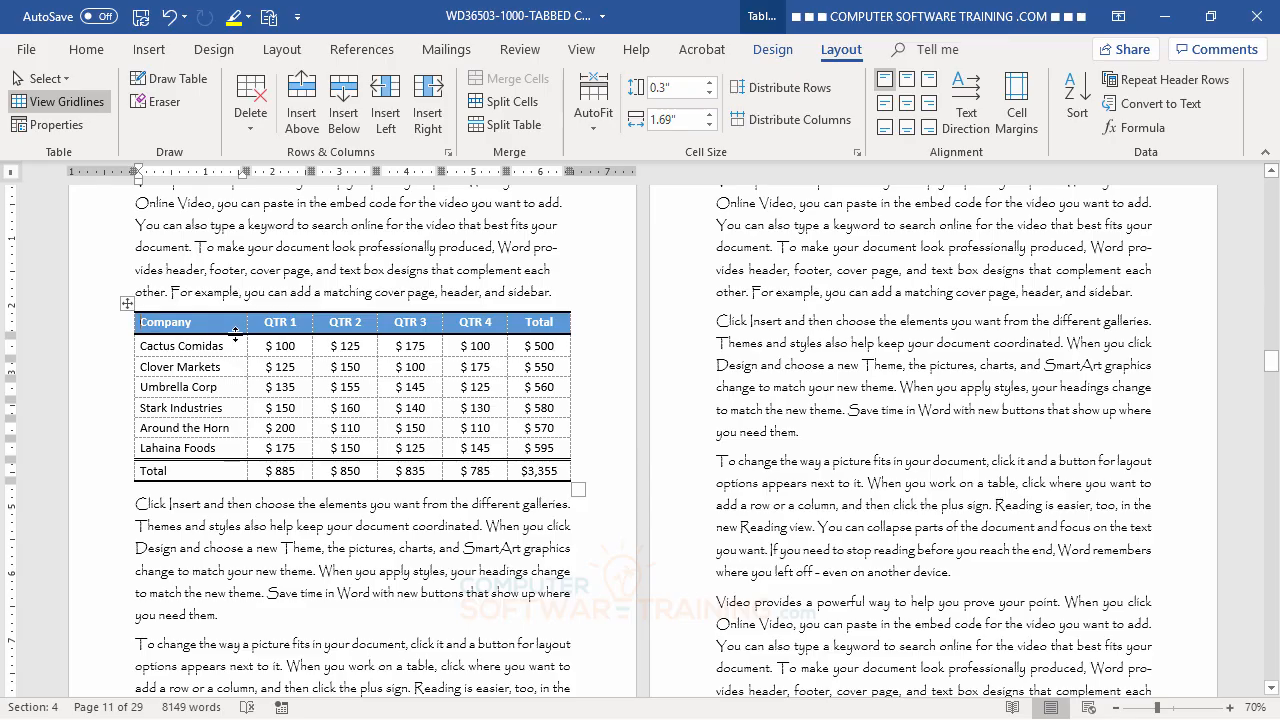
Vertically center the header labels, with Company left-aligned and the others centered, in a header row about 0.32" high
{"action": "left_click_drag", "start_coordinate": [234, 335], "coordinate": [234, 340]}
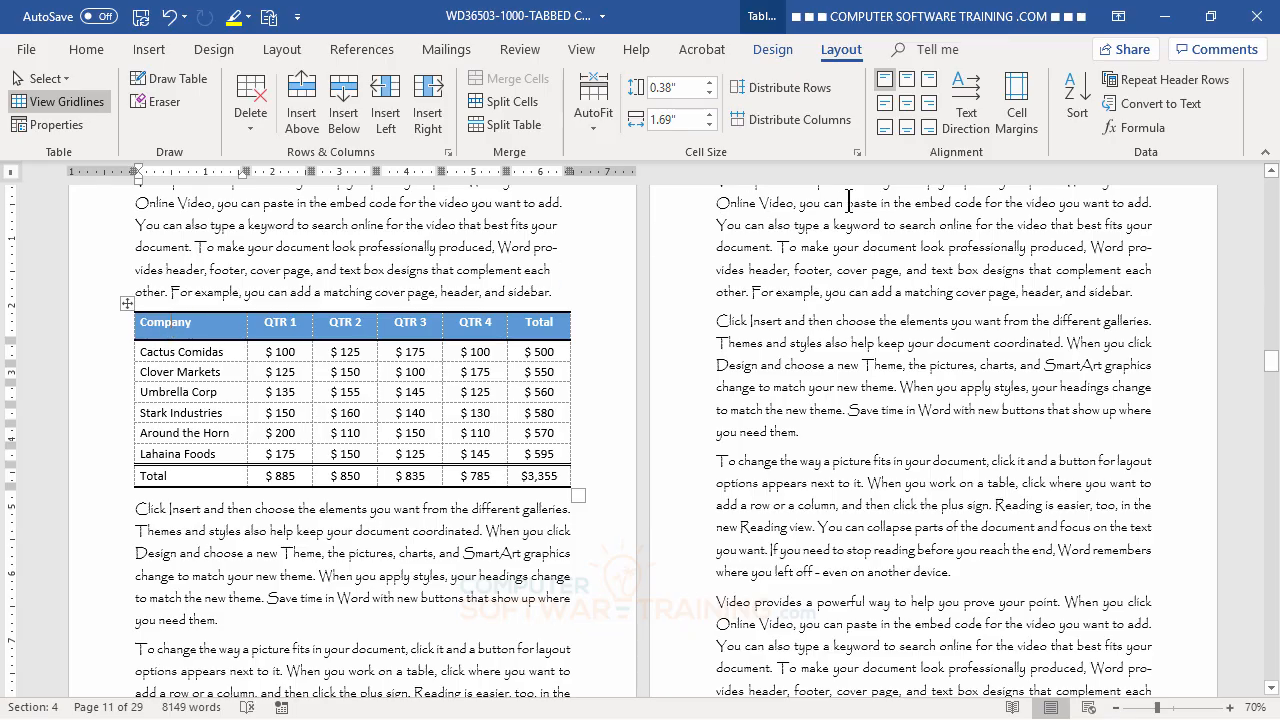
{"action": "left_click", "coordinate": [884, 105]}
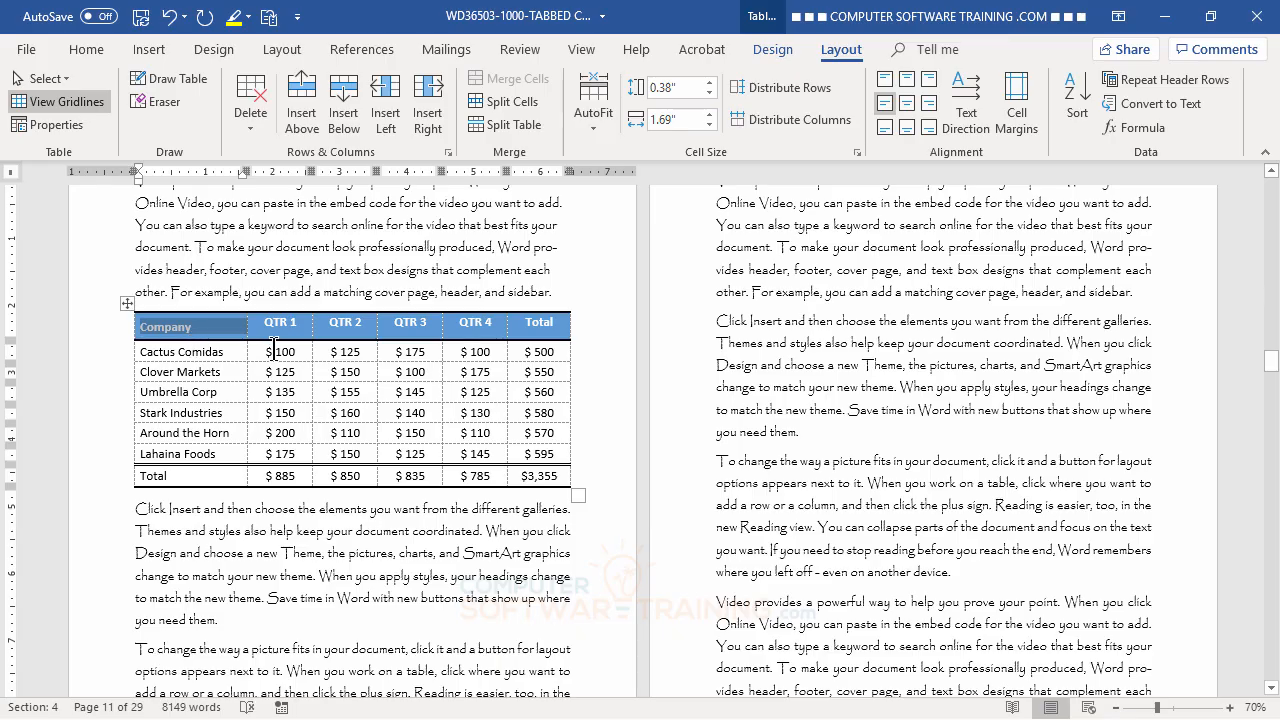
{"action": "left_click_drag", "start_coordinate": [284, 322], "coordinate": [560, 326]}
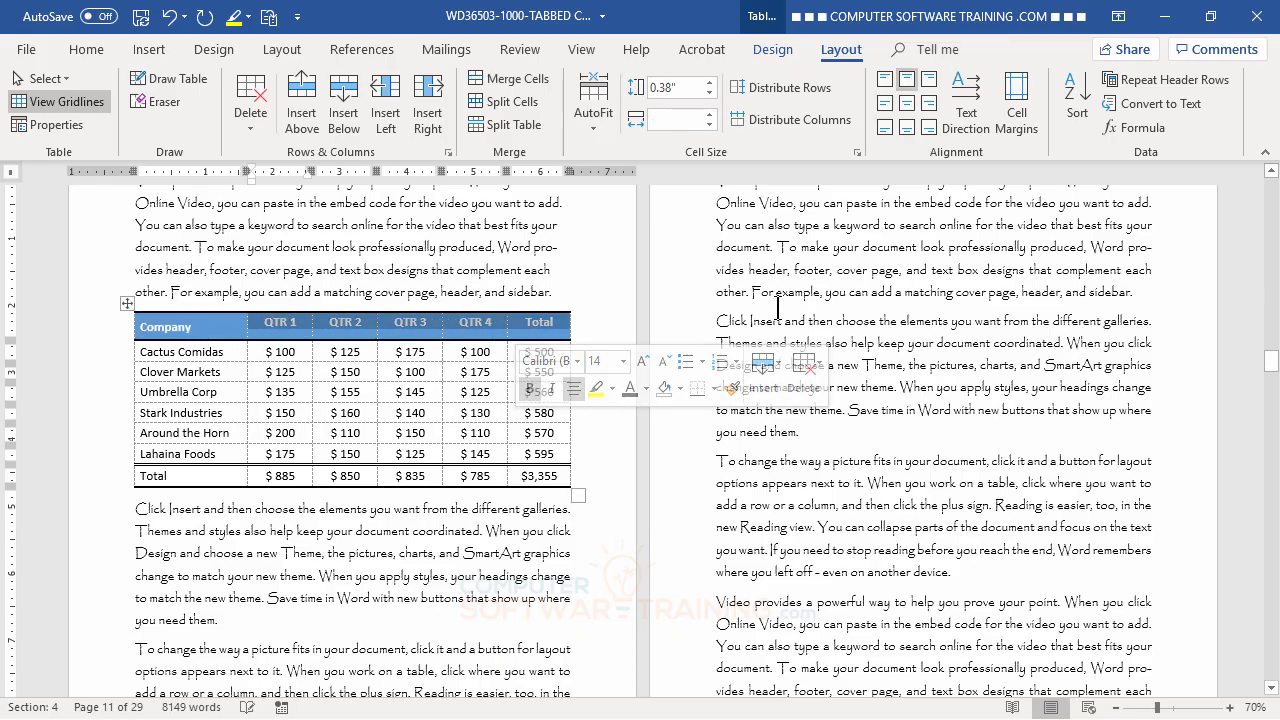
{"action": "left_click", "coordinate": [907, 115]}
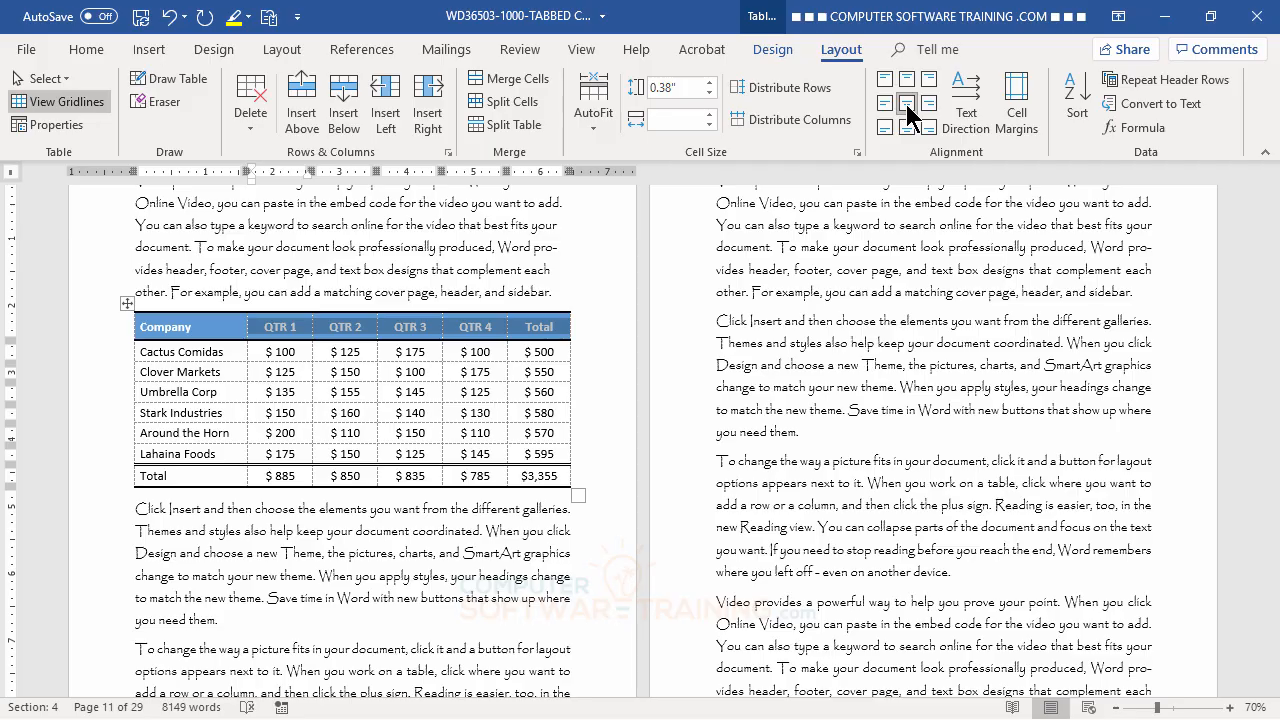
{"action": "left_click", "coordinate": [490, 594]}
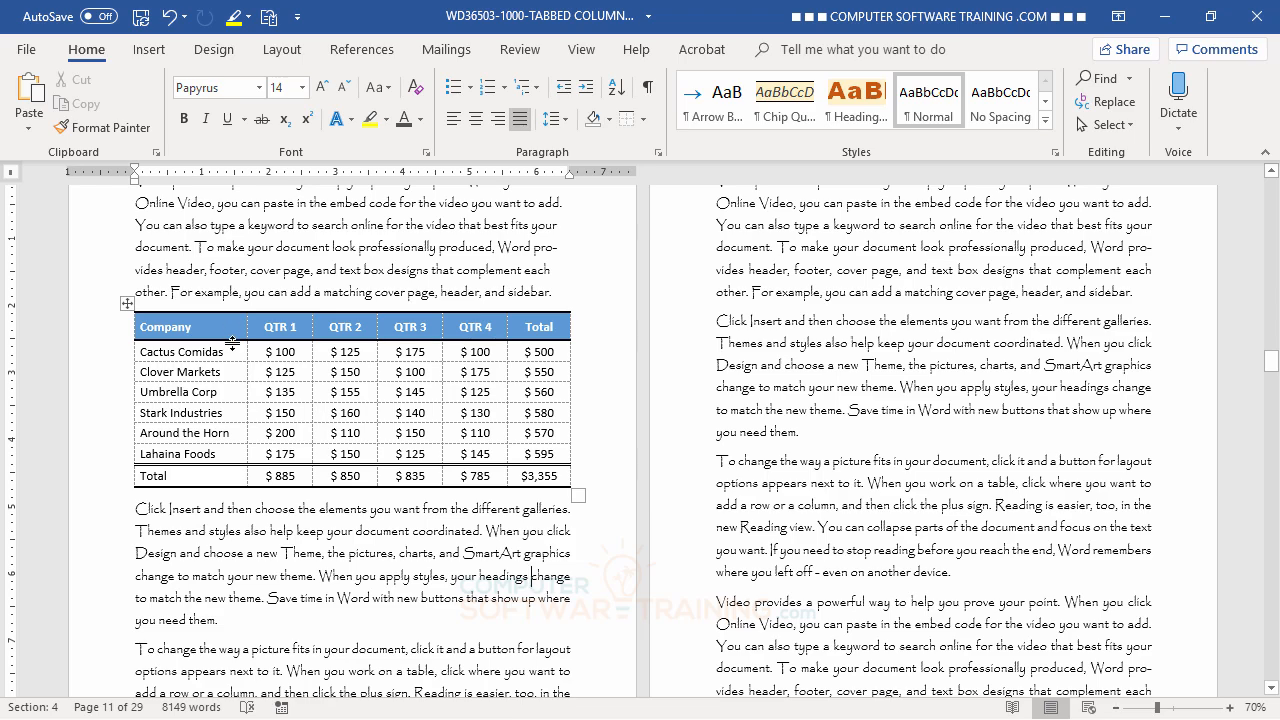
{"action": "left_click_drag", "start_coordinate": [231, 341], "coordinate": [230, 330]}
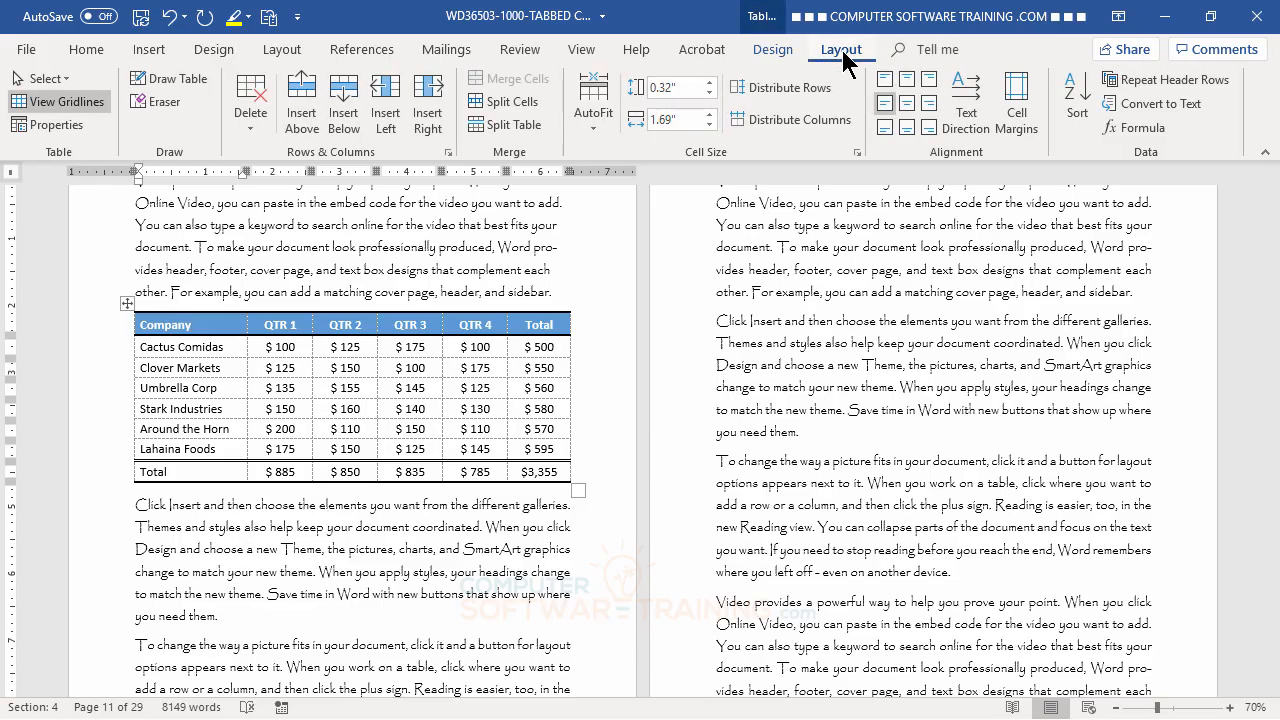
Toggle the table gridlines to compare both views, leaving them hidden
{"action": "left_click", "coordinate": [60, 100]}
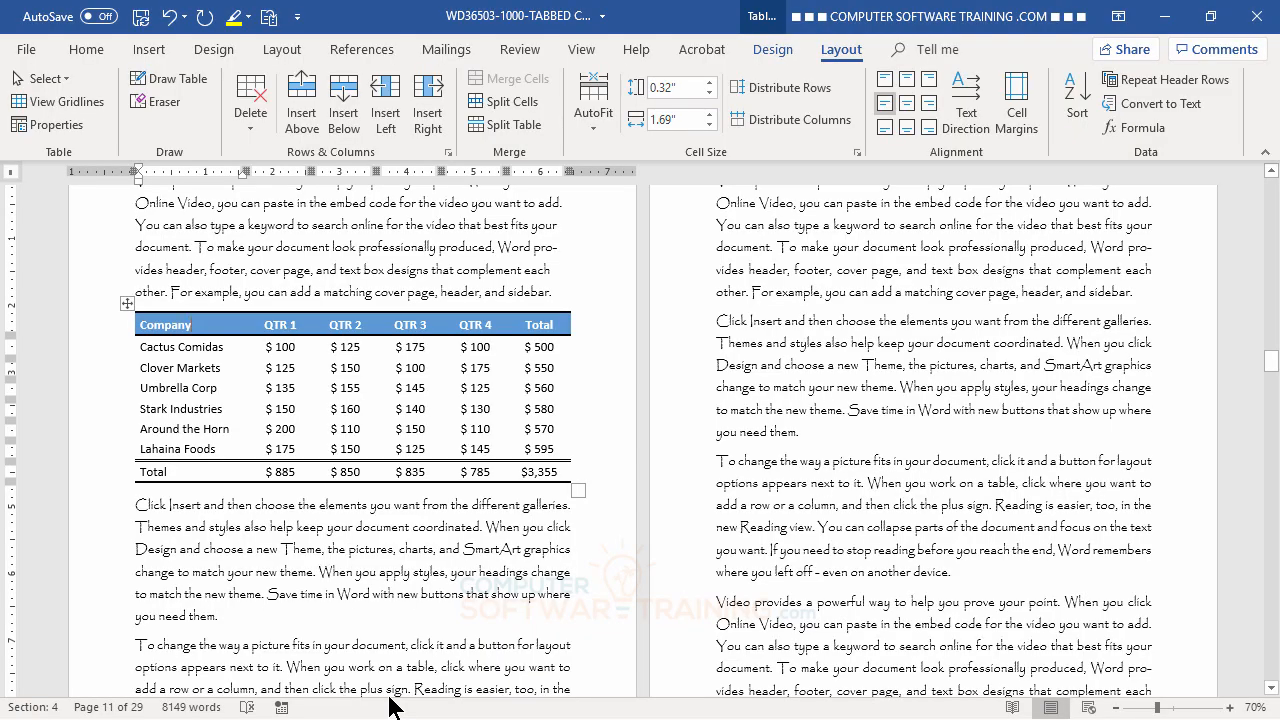
{"action": "left_click", "coordinate": [71, 101]}
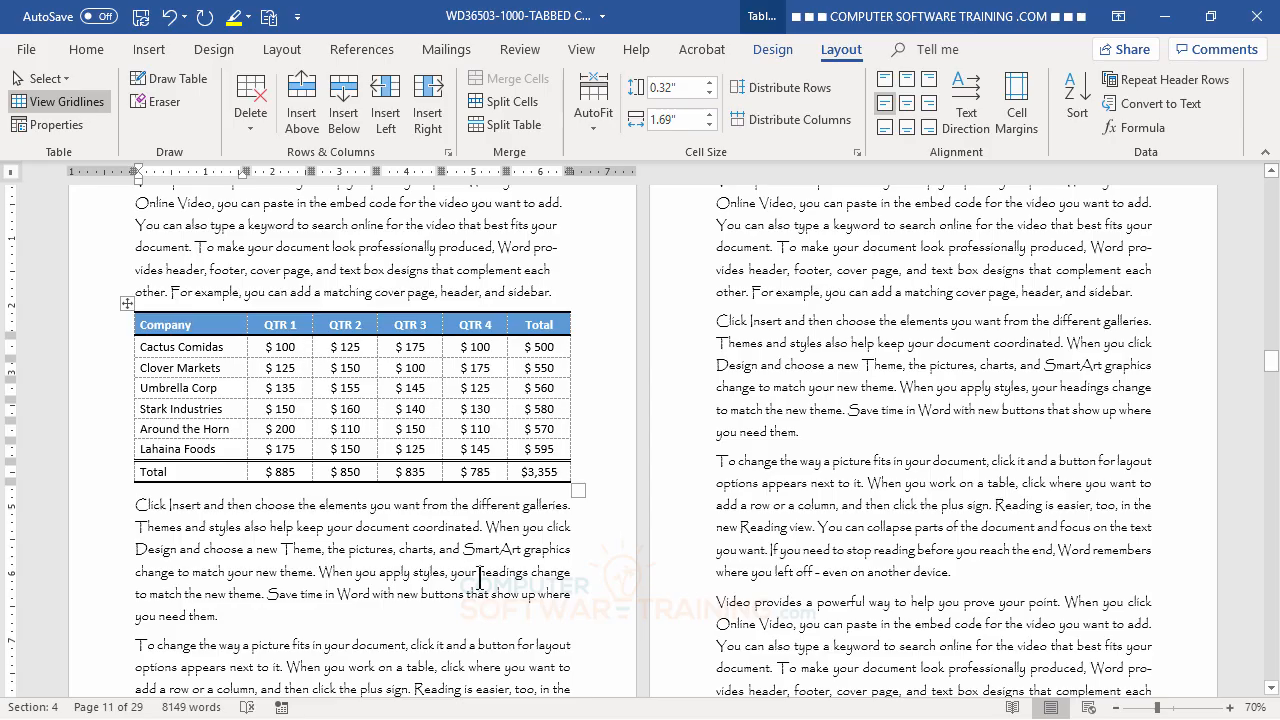
{"action": "left_click", "coordinate": [74, 104]}
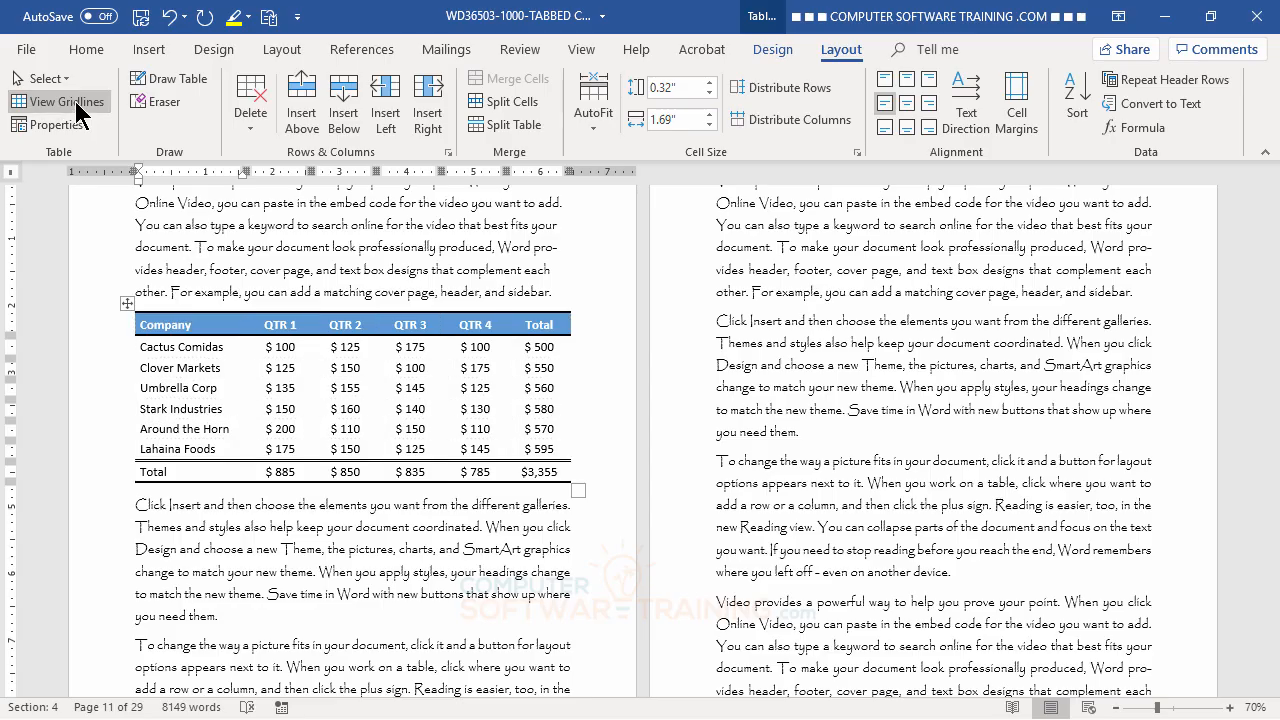
Apply the green Grid Table 4 style to the company table
{"action": "left_click", "coordinate": [775, 52]}
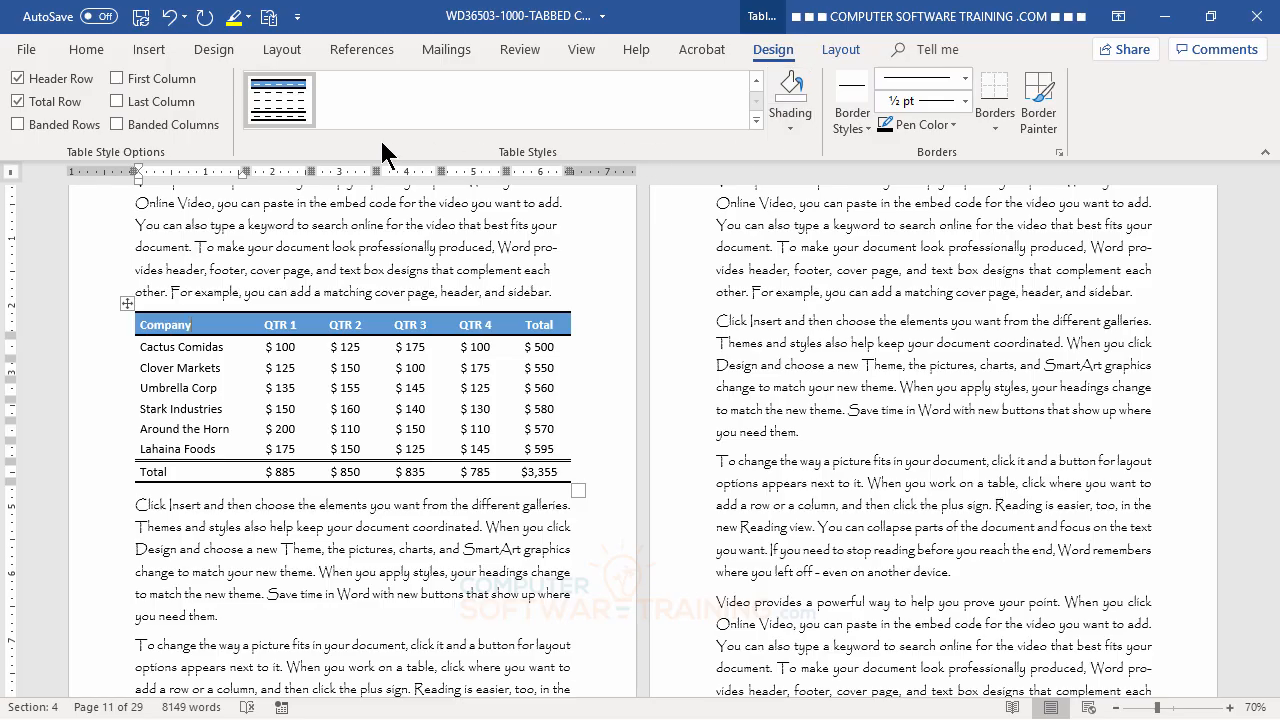
{"action": "left_click", "coordinate": [757, 82]}
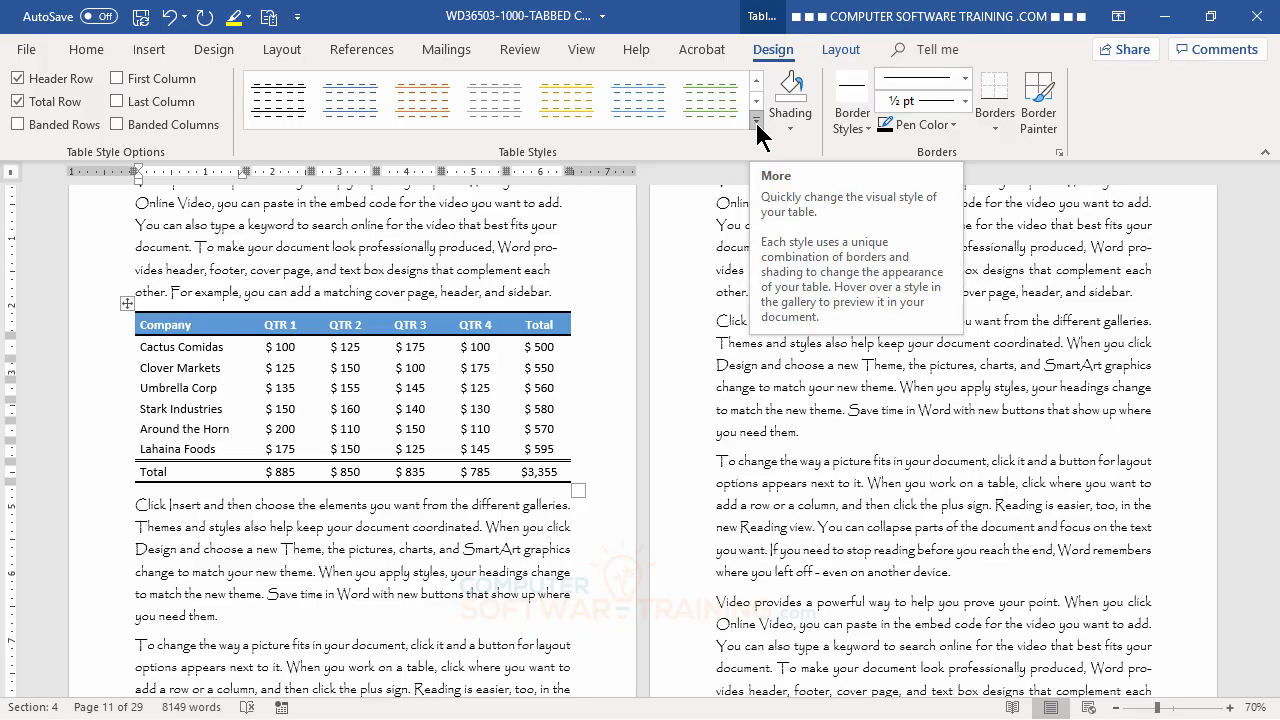
{"action": "left_click", "coordinate": [756, 120]}
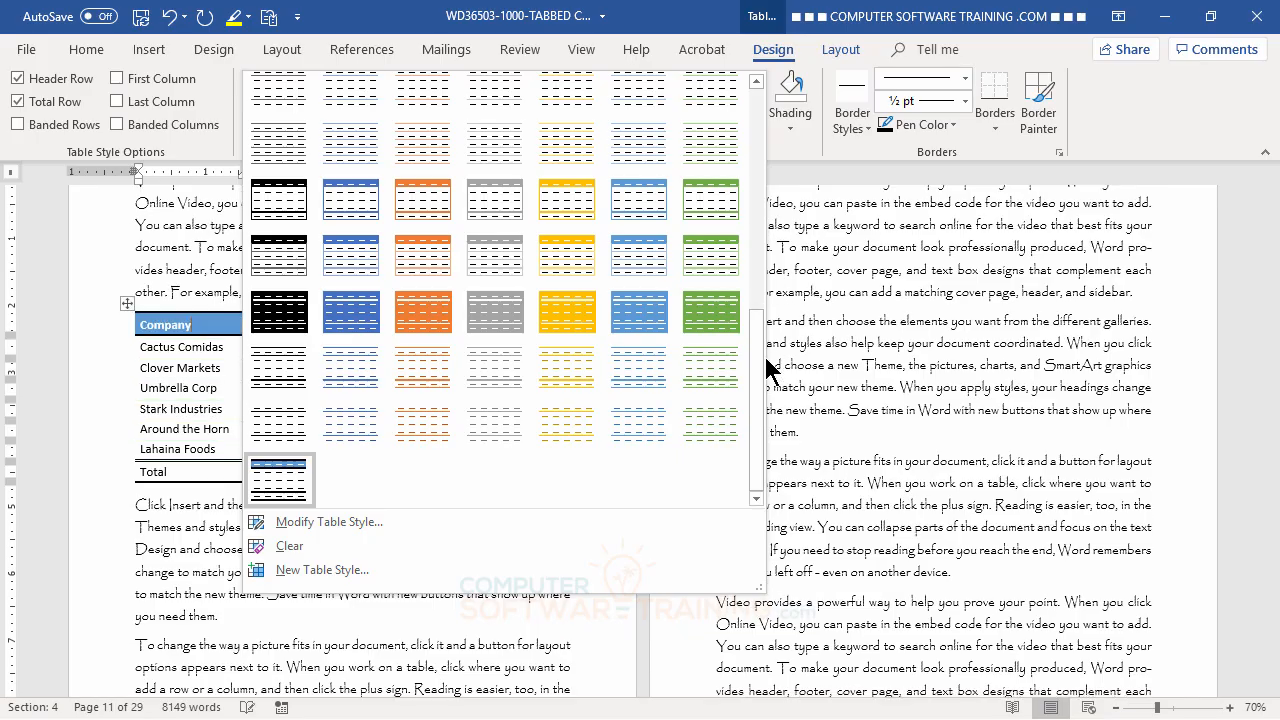
{"action": "left_click_drag", "start_coordinate": [767, 358], "coordinate": [772, 93]}
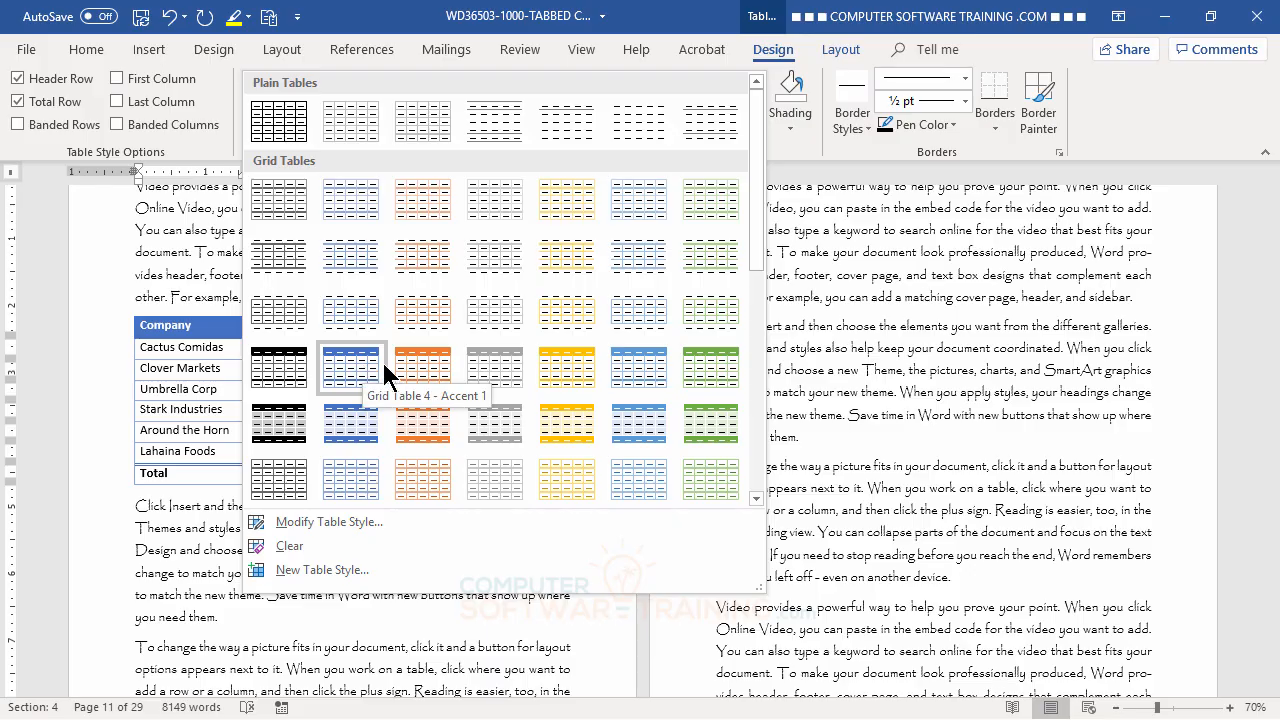
{"action": "left_click", "coordinate": [712, 378]}
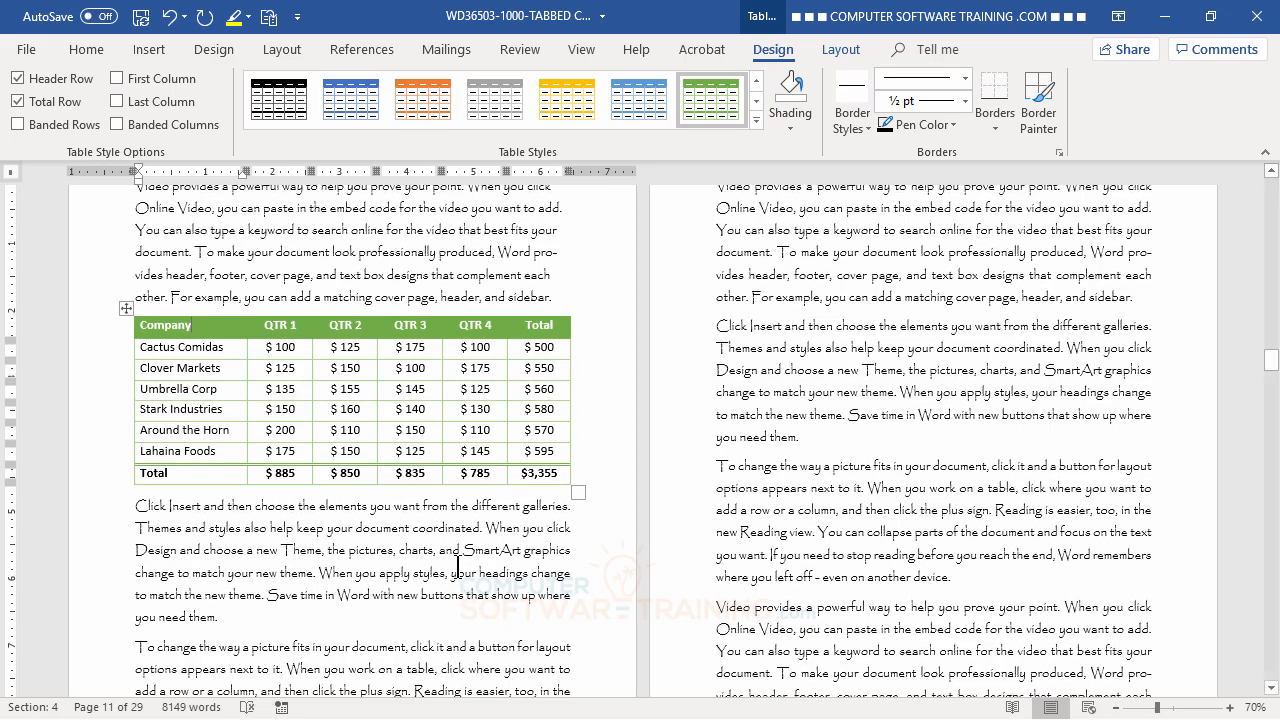
{"action": "left_click", "coordinate": [457, 566]}
{"action": "left_click", "coordinate": [334, 389]}
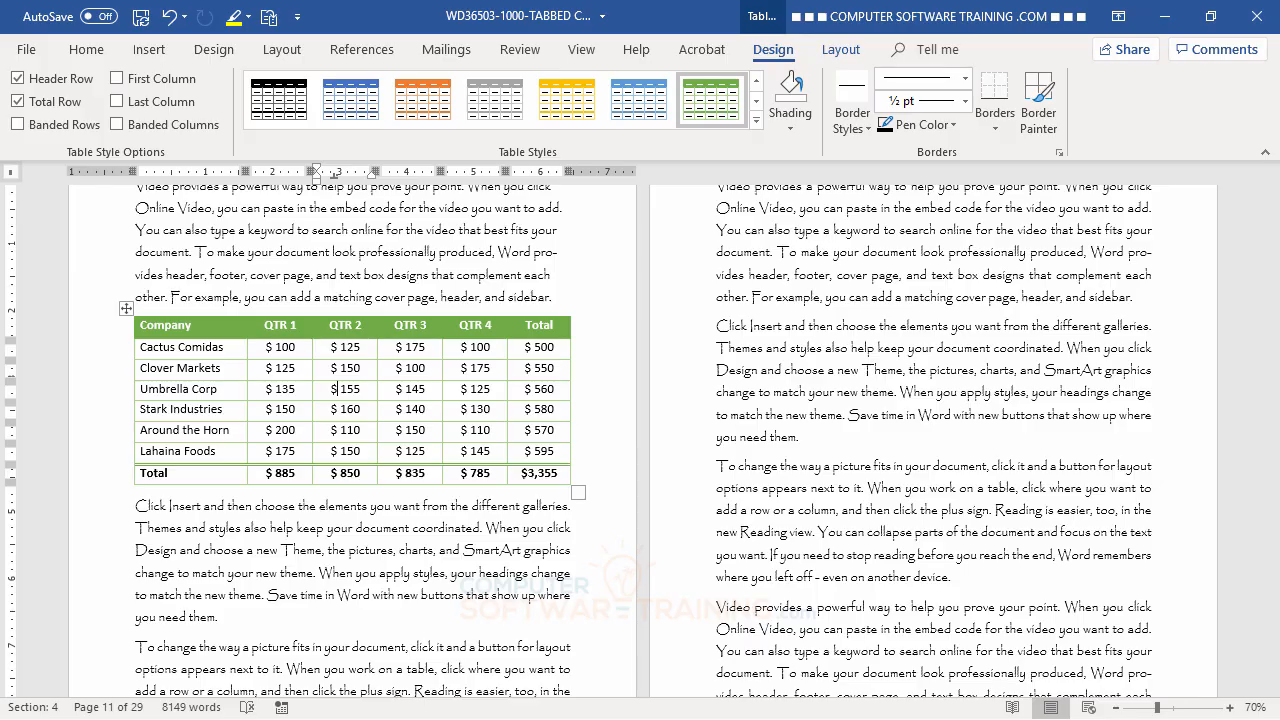
Vertically center the header row's text again, with Company left-aligned and the quarter and Total labels horizontally centered
{"action": "left_click", "coordinate": [841, 55]}
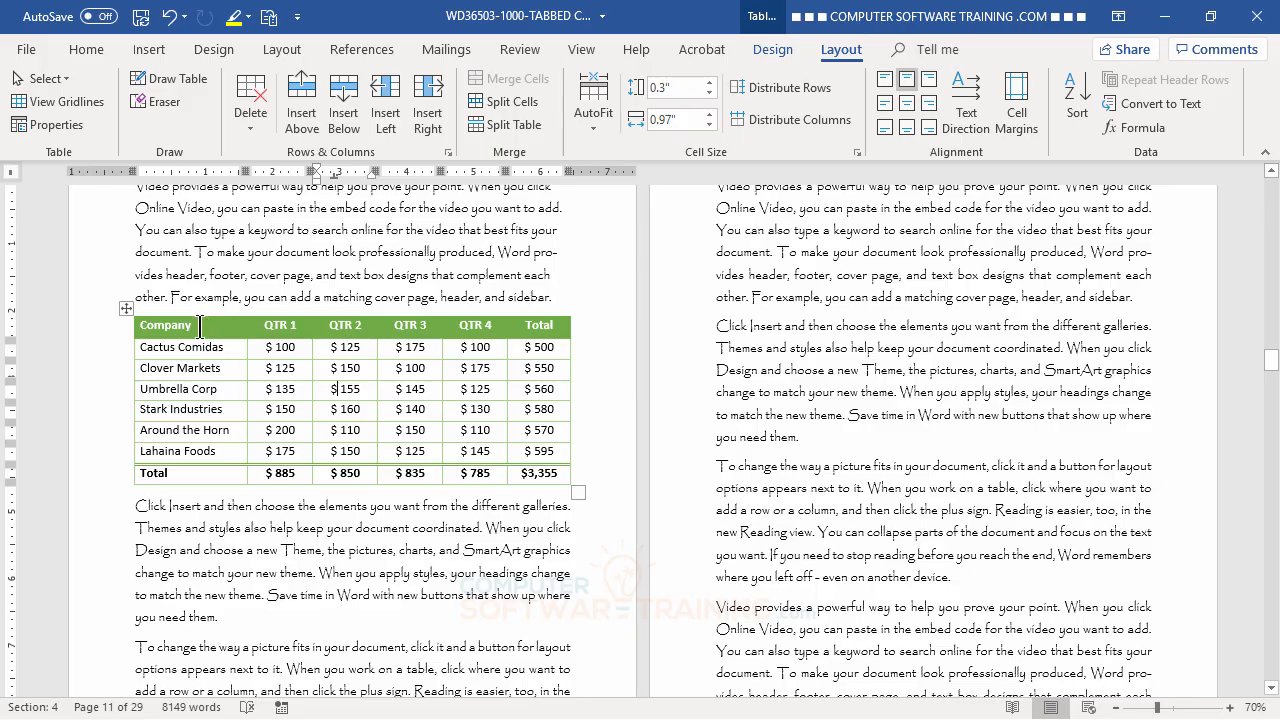
{"action": "mouse_move", "coordinate": [205, 325]}
{"action": "left_mouse_down"}
{"action": "mouse_move", "coordinate": [516, 330]}
{"action": "mouse_move", "coordinate": [226, 330]}
{"action": "left_mouse_up"}
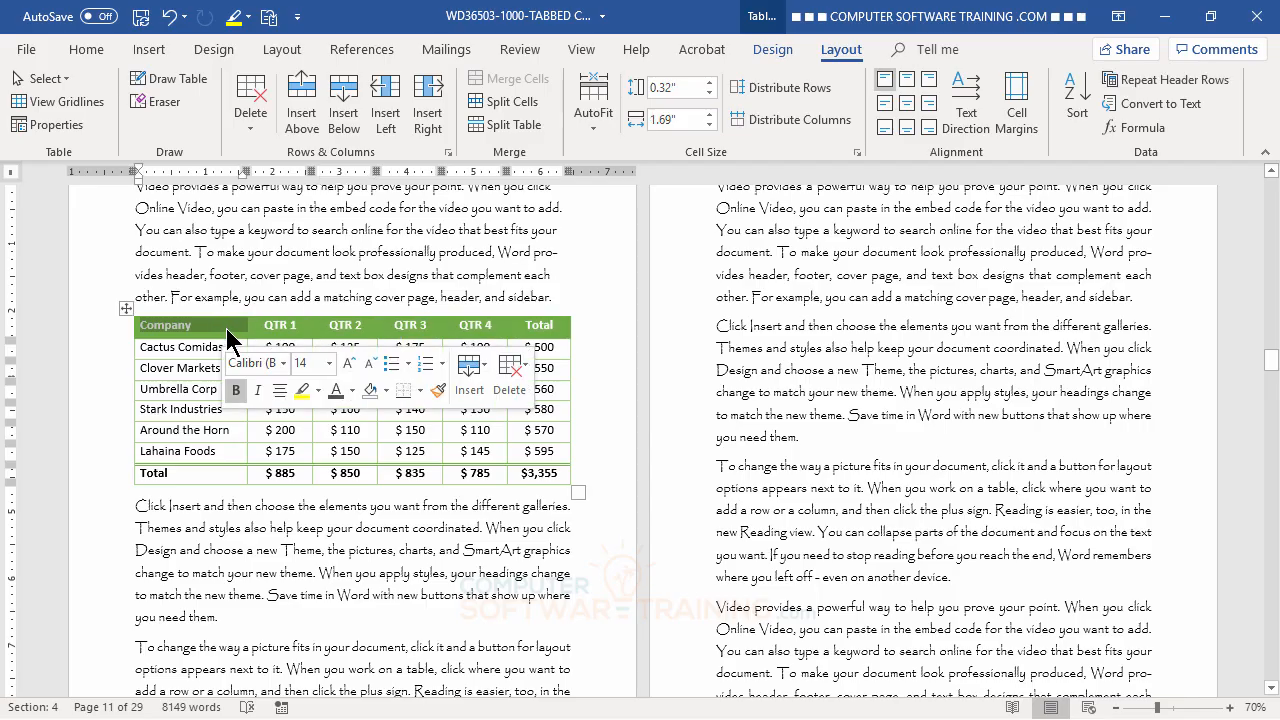
{"action": "left_click", "coordinate": [222, 325]}
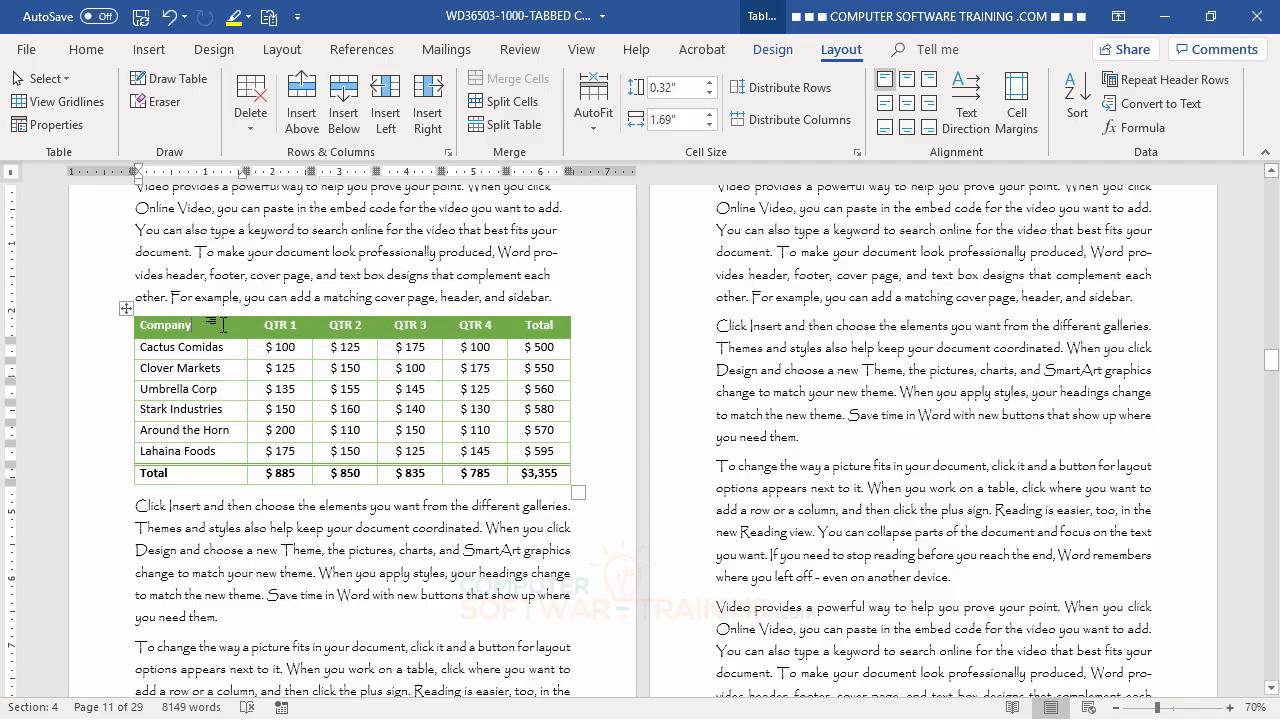
{"action": "left_click", "coordinate": [884, 103]}
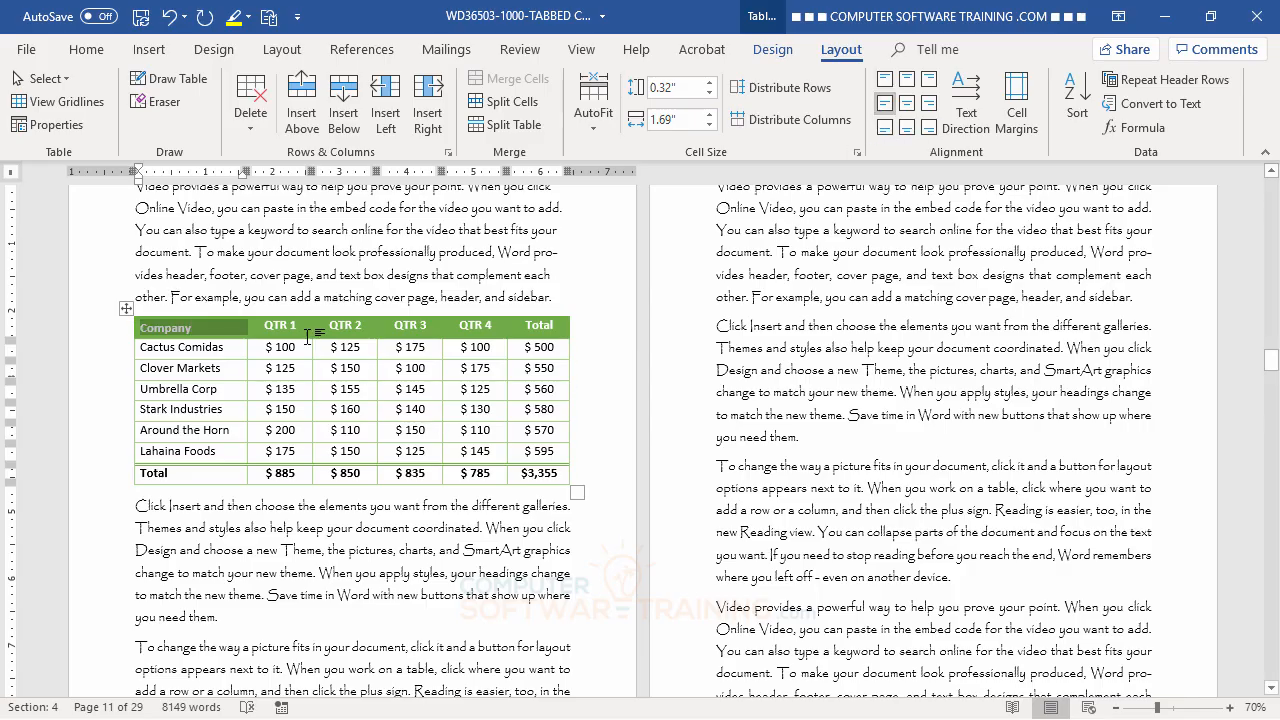
{"action": "left_click_drag", "start_coordinate": [286, 328], "coordinate": [560, 328]}
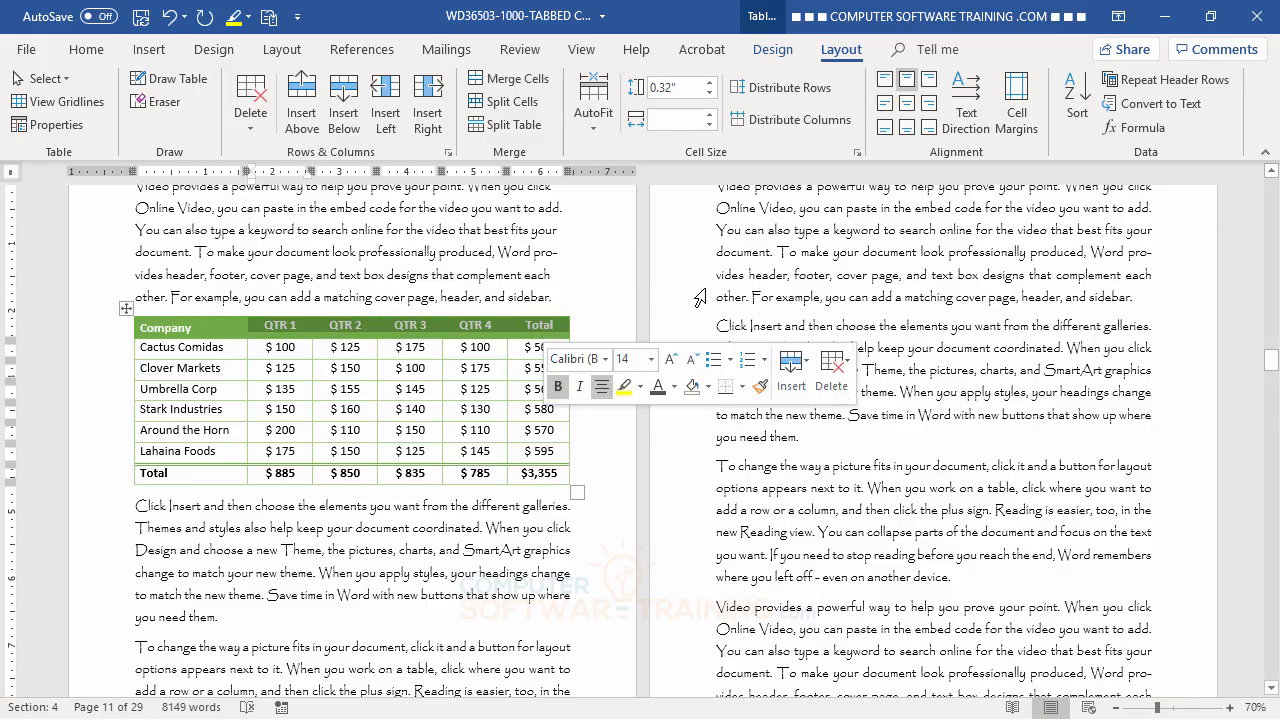
{"action": "left_click", "coordinate": [907, 103]}
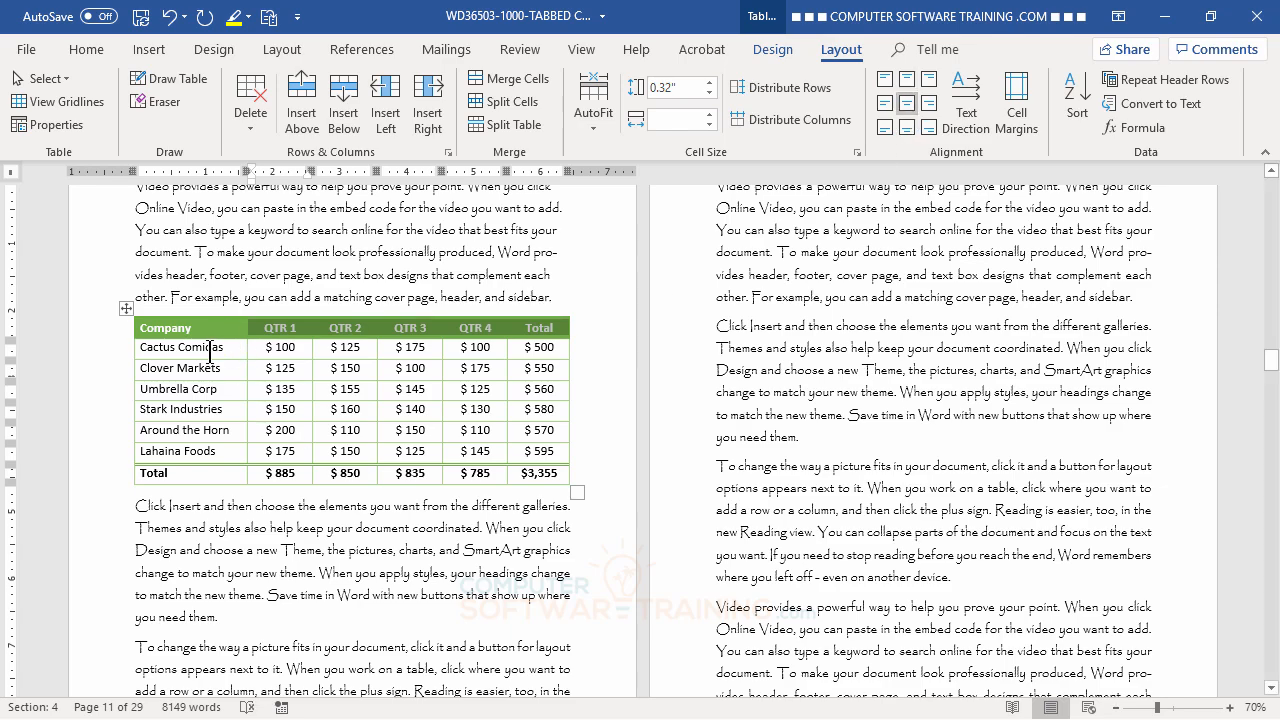
Vertically center the cells below the header, with the first column left-aligned and all dollar amounts horizontally centered
{"action": "left_click_drag", "start_coordinate": [212, 346], "coordinate": [222, 490]}
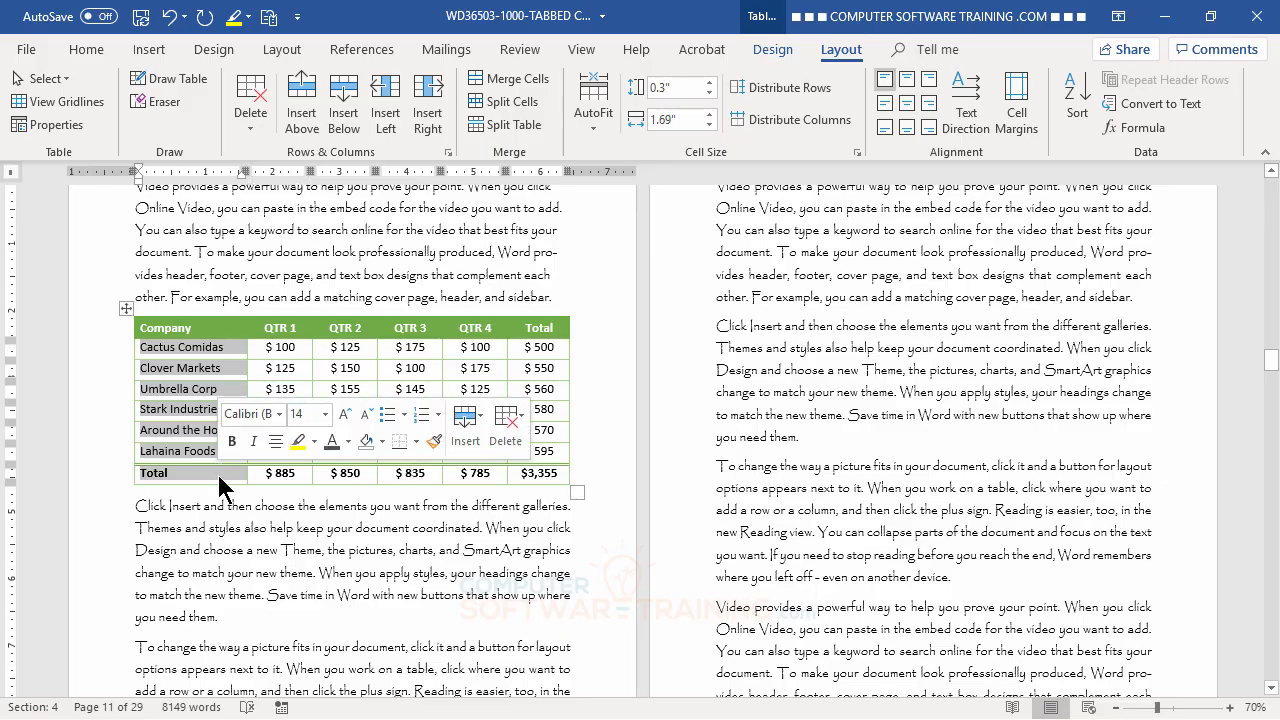
{"action": "left_click", "coordinate": [882, 108]}
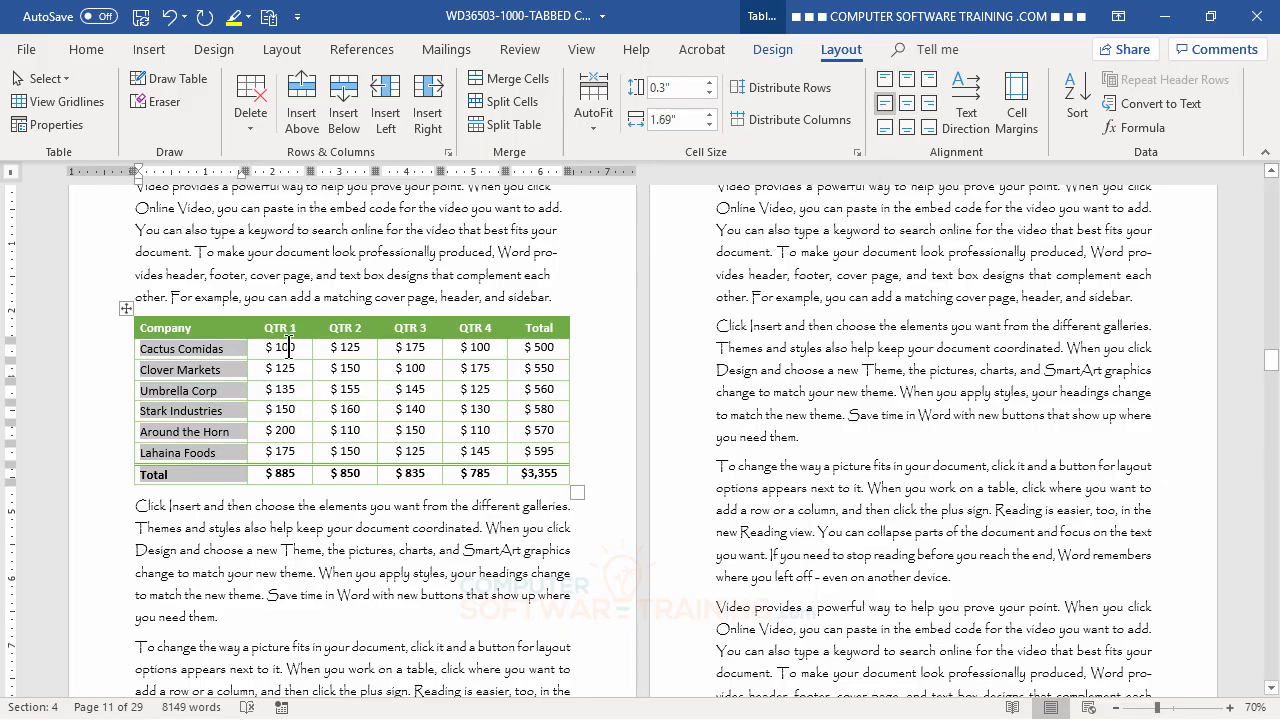
{"action": "left_click_drag", "start_coordinate": [282, 347], "coordinate": [553, 470]}
{"action": "left_click", "coordinate": [553, 470]}
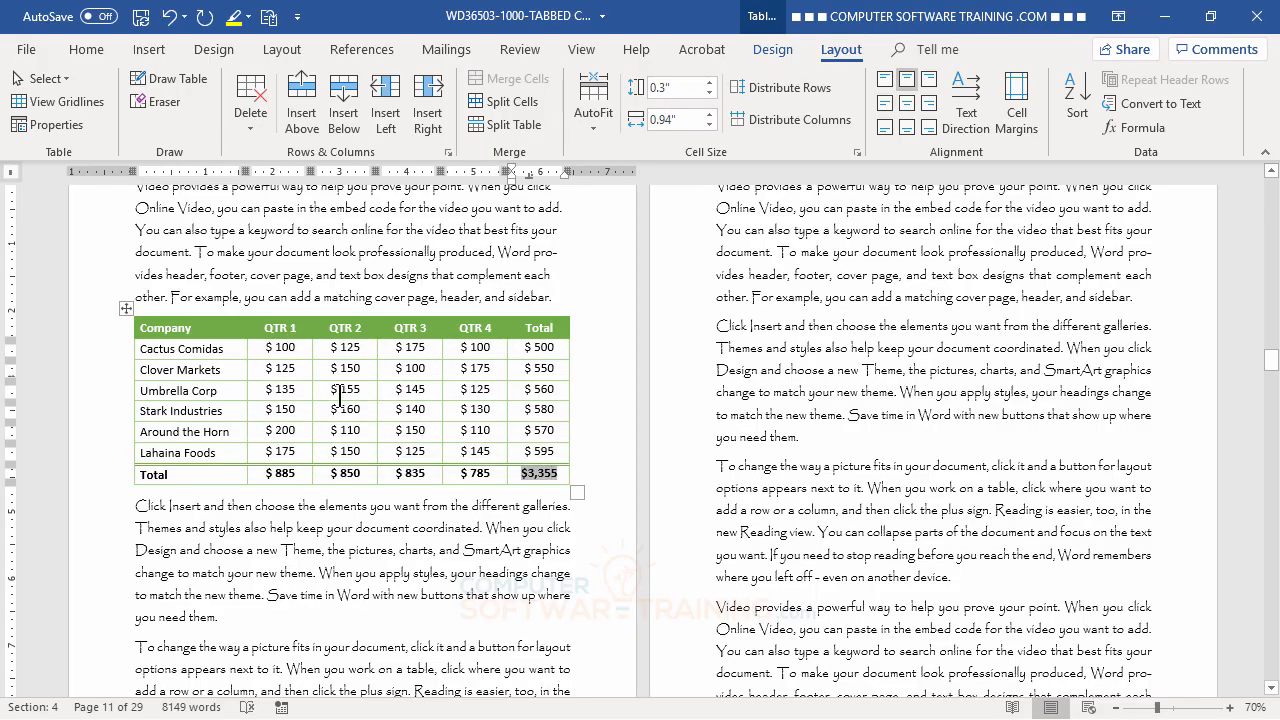
{"action": "left_click_drag", "start_coordinate": [299, 347], "coordinate": [553, 474]}
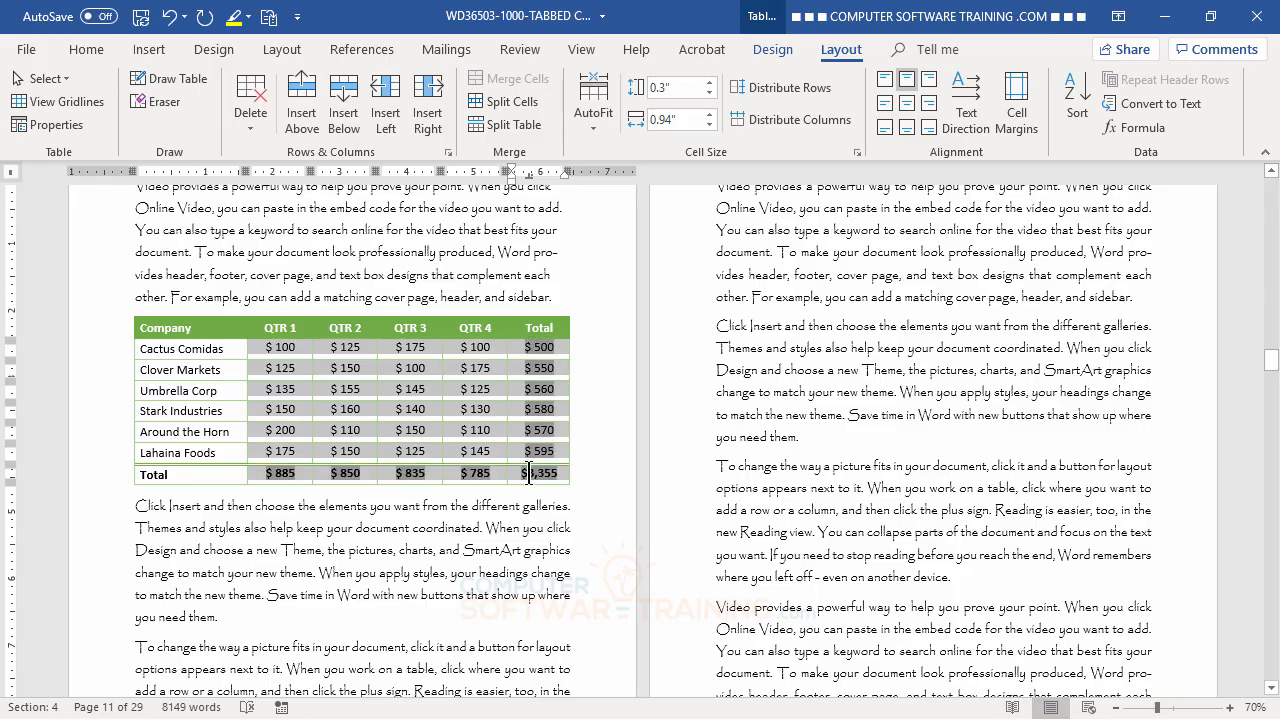
{"action": "left_click", "coordinate": [908, 106]}
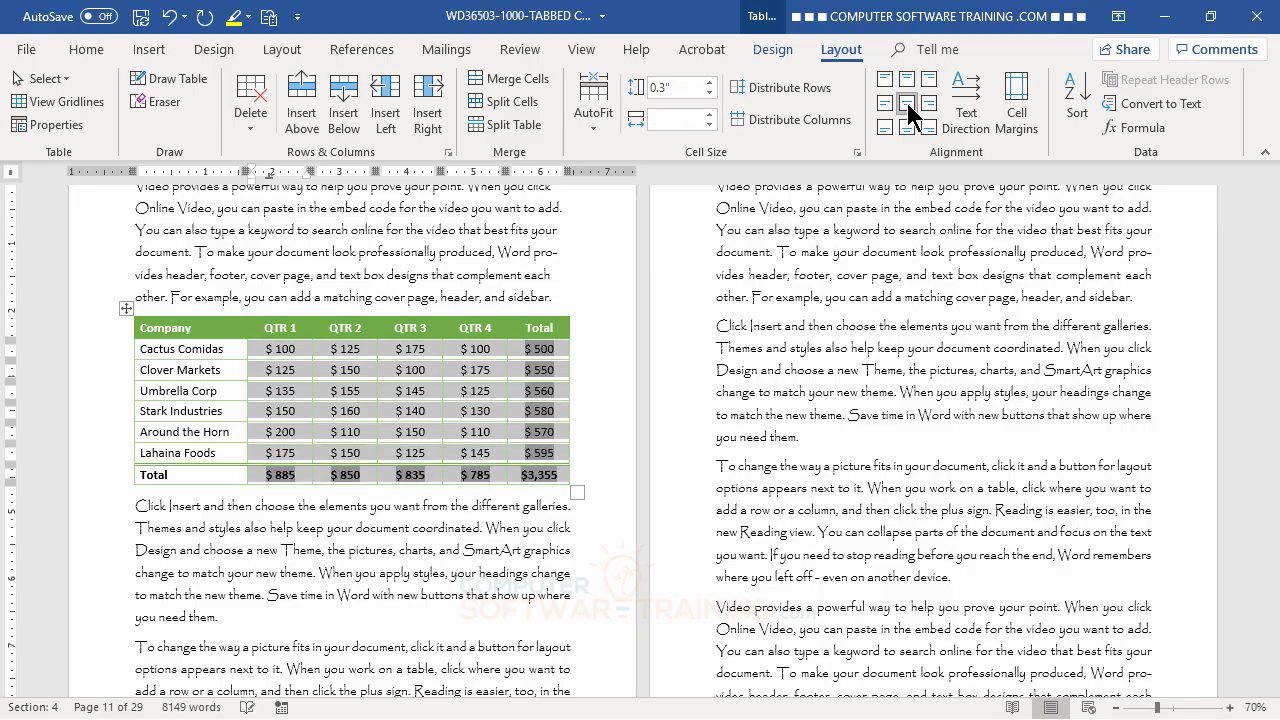
{"action": "left_click", "coordinate": [395, 545]}
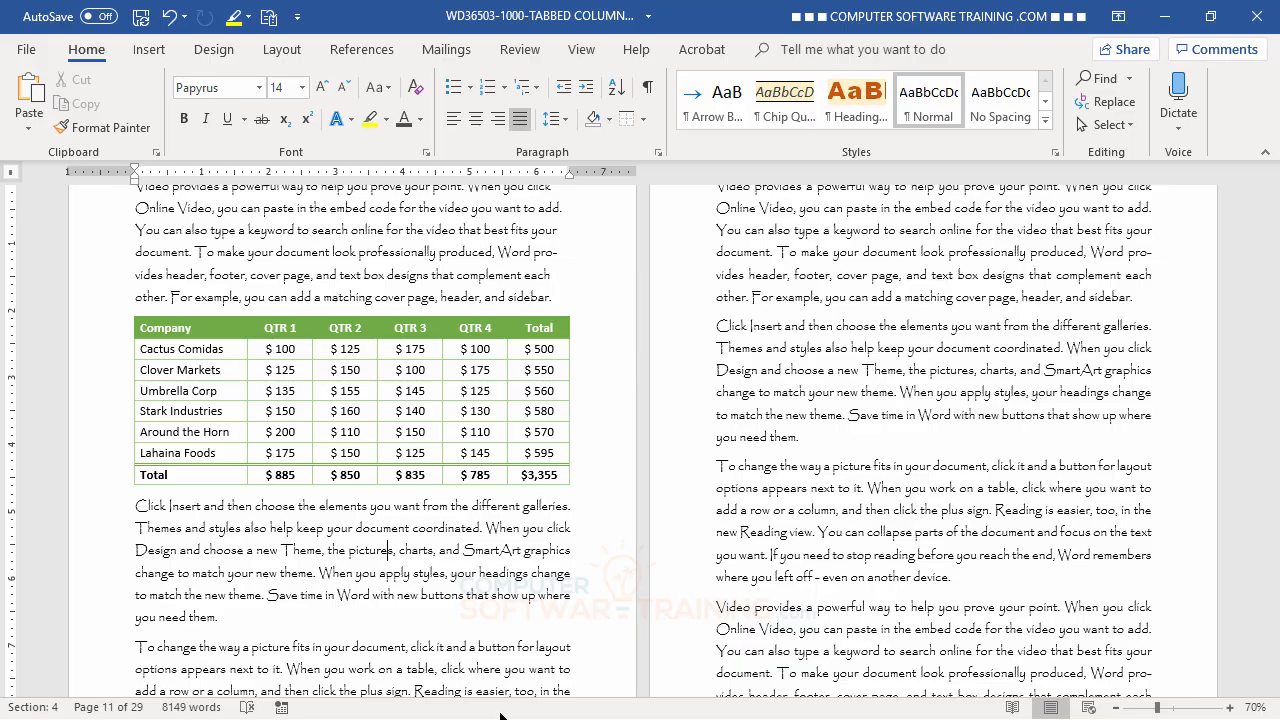
{"action": "left_click", "coordinate": [490, 548]}
Try moving the whole company table ahead of the "Click Insert" paragraph on the facing page, and undo the move
{"action": "left_click", "coordinate": [364, 389]}
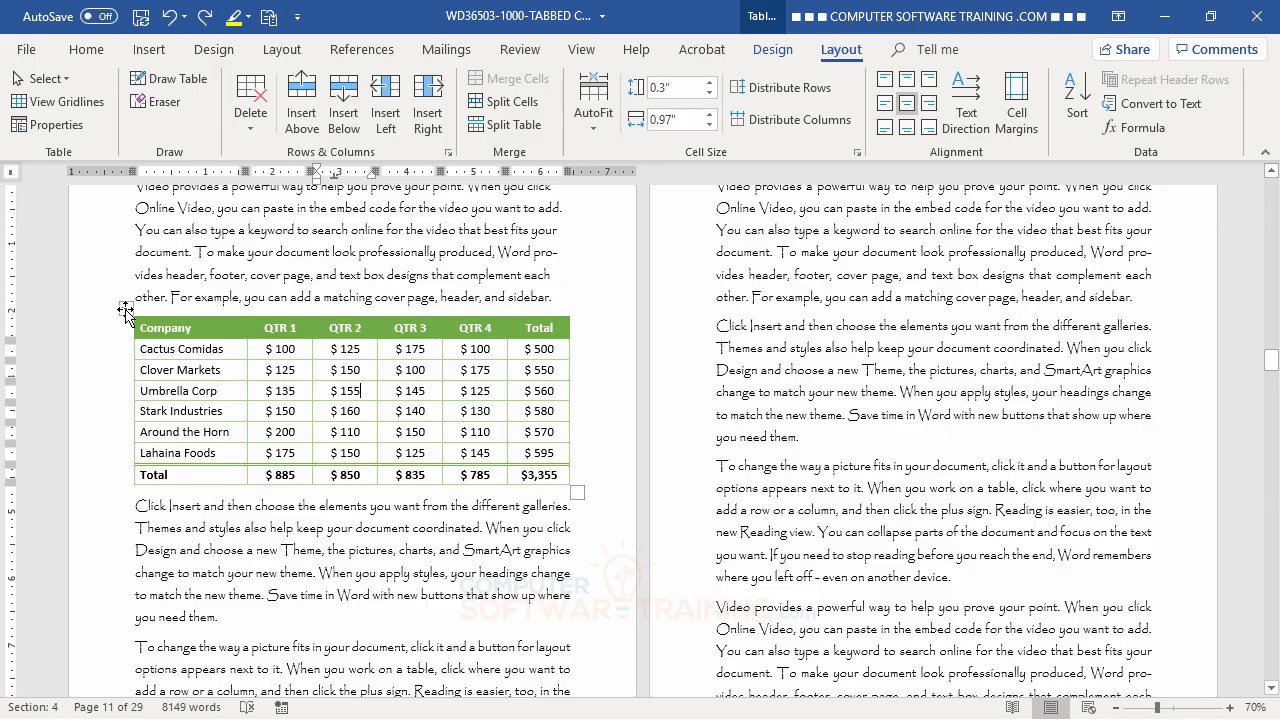
{"action": "left_click_drag", "start_coordinate": [126, 311], "coordinate": [710, 313]}
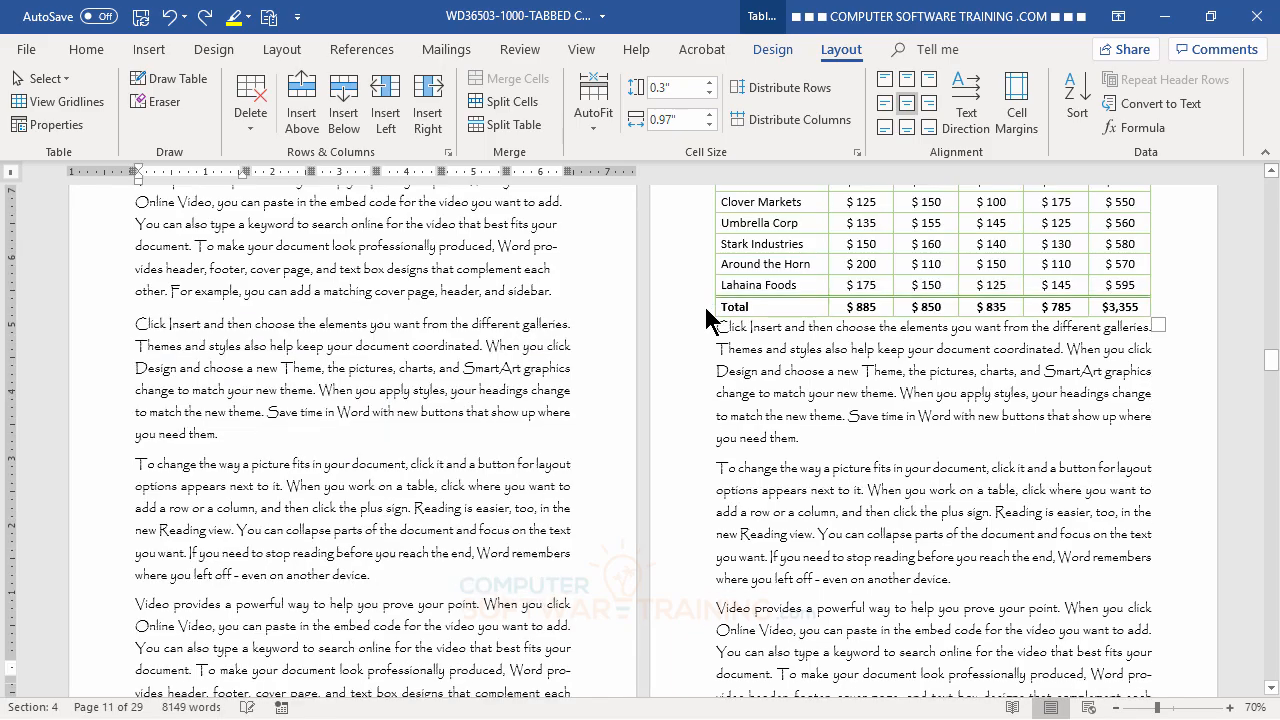
{"action": "scroll", "coordinate": [712, 320], "scroll_direction": "down", "scroll_amount": 2}
{"action": "scroll", "coordinate": [893, 531], "scroll_direction": "up", "scroll_amount": 5}
{"action": "scroll", "coordinate": [893, 531], "scroll_direction": "down", "scroll_amount": 5}
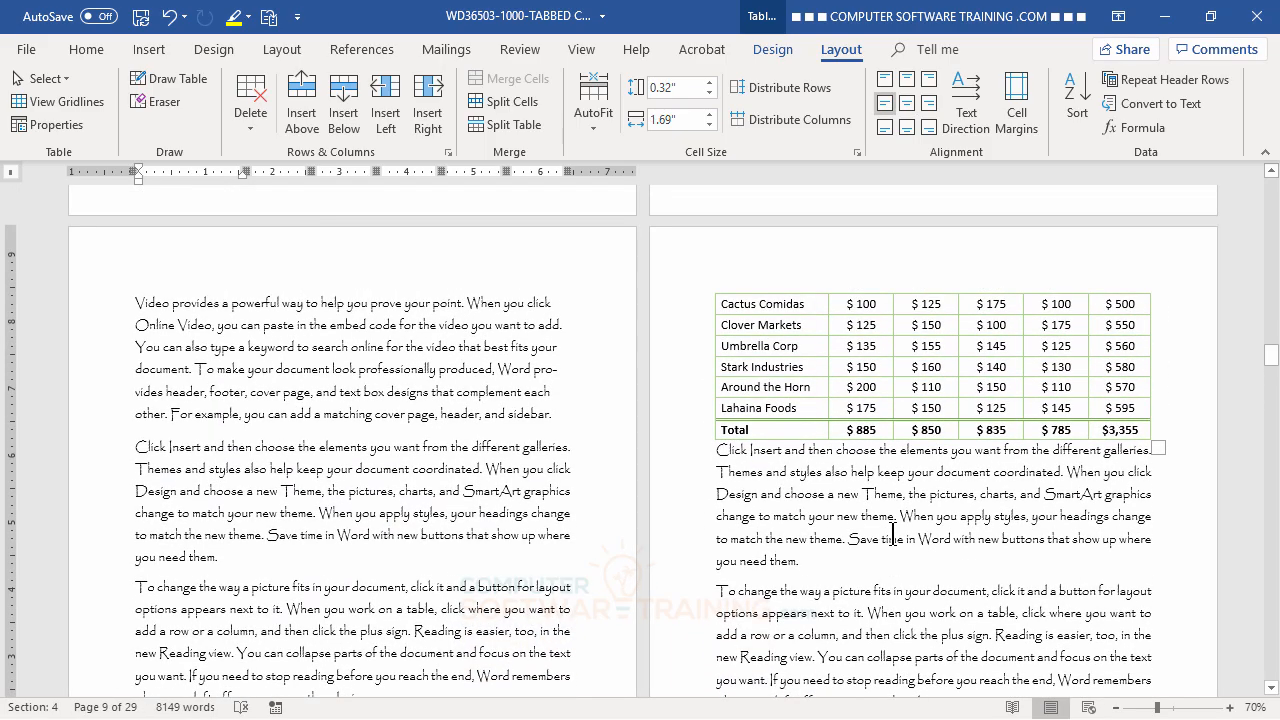
{"action": "scroll", "coordinate": [893, 531], "scroll_direction": "up", "scroll_amount": 4}
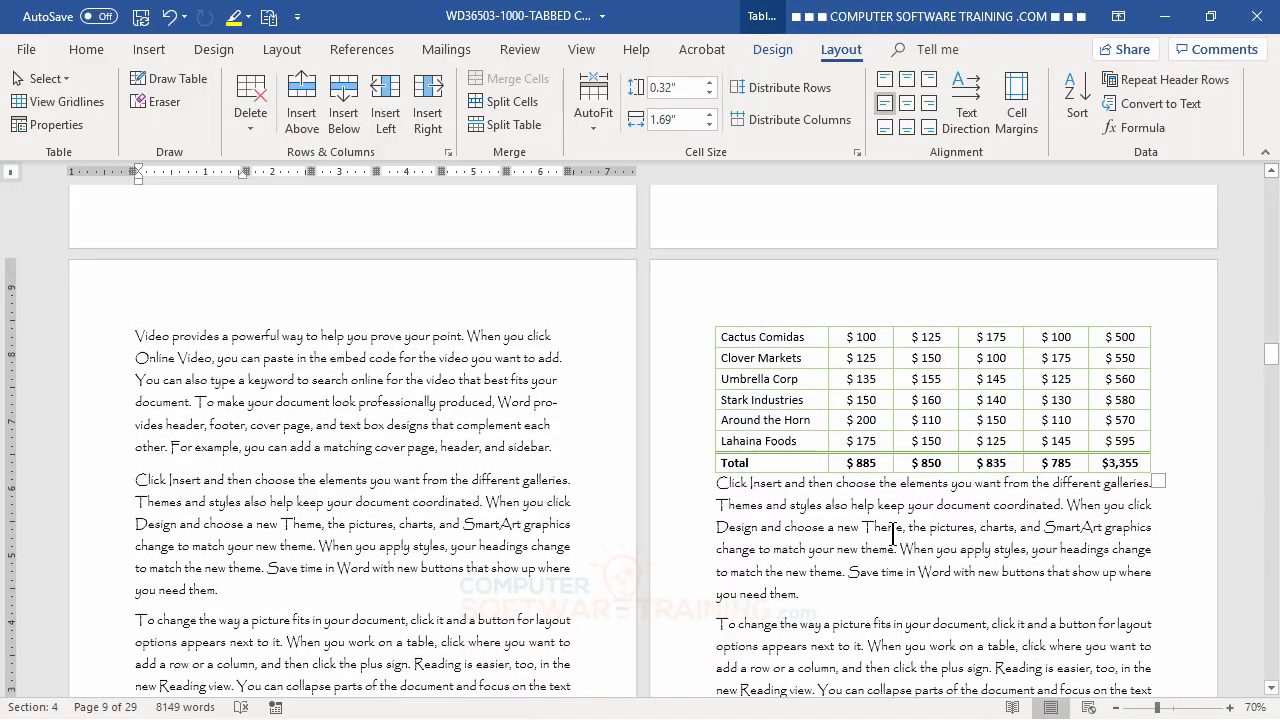
{"action": "scroll", "coordinate": [893, 531], "scroll_direction": "down", "scroll_amount": 5}
{"action": "scroll", "coordinate": [893, 531], "scroll_direction": "up", "scroll_amount": 2}
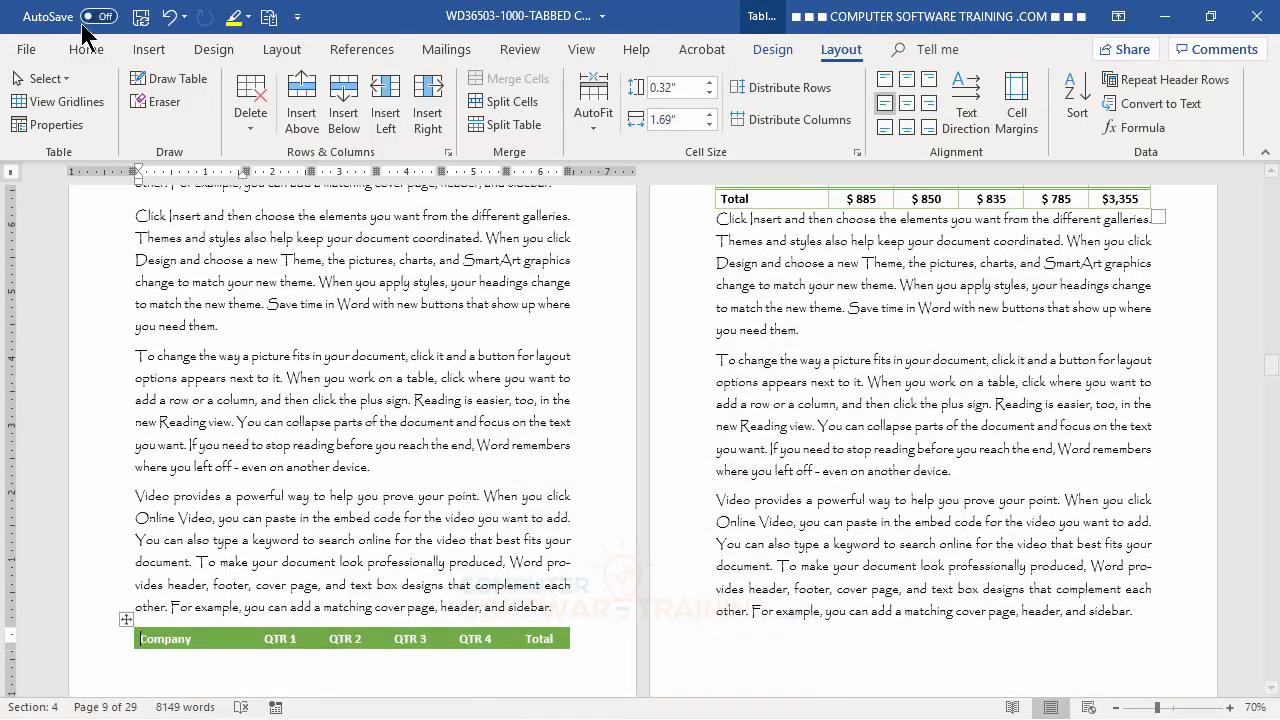
{"action": "left_click", "coordinate": [172, 17]}
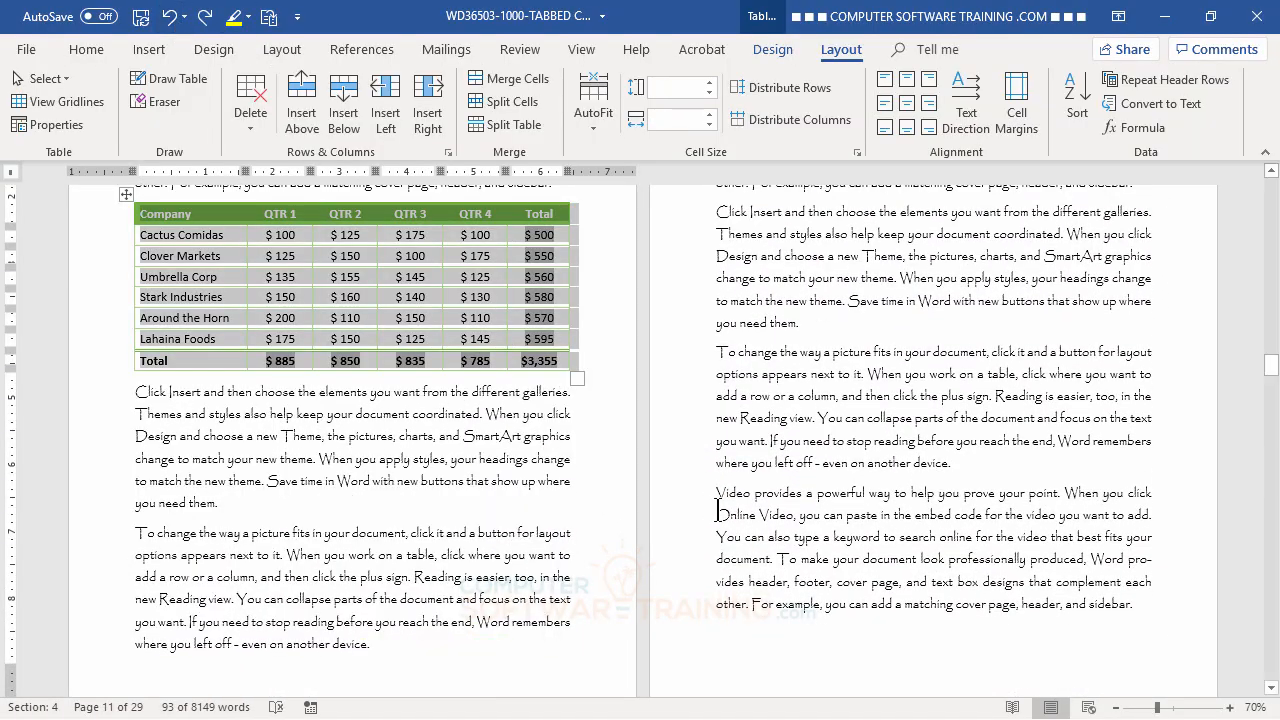
Try moving the company table to the following page, below its "Click Insert" paragraph, in a 40% multi-page view, and undo the move
{"action": "left_click", "coordinate": [1116, 708]}
{"action": "left_click", "coordinate": [1116, 708]}
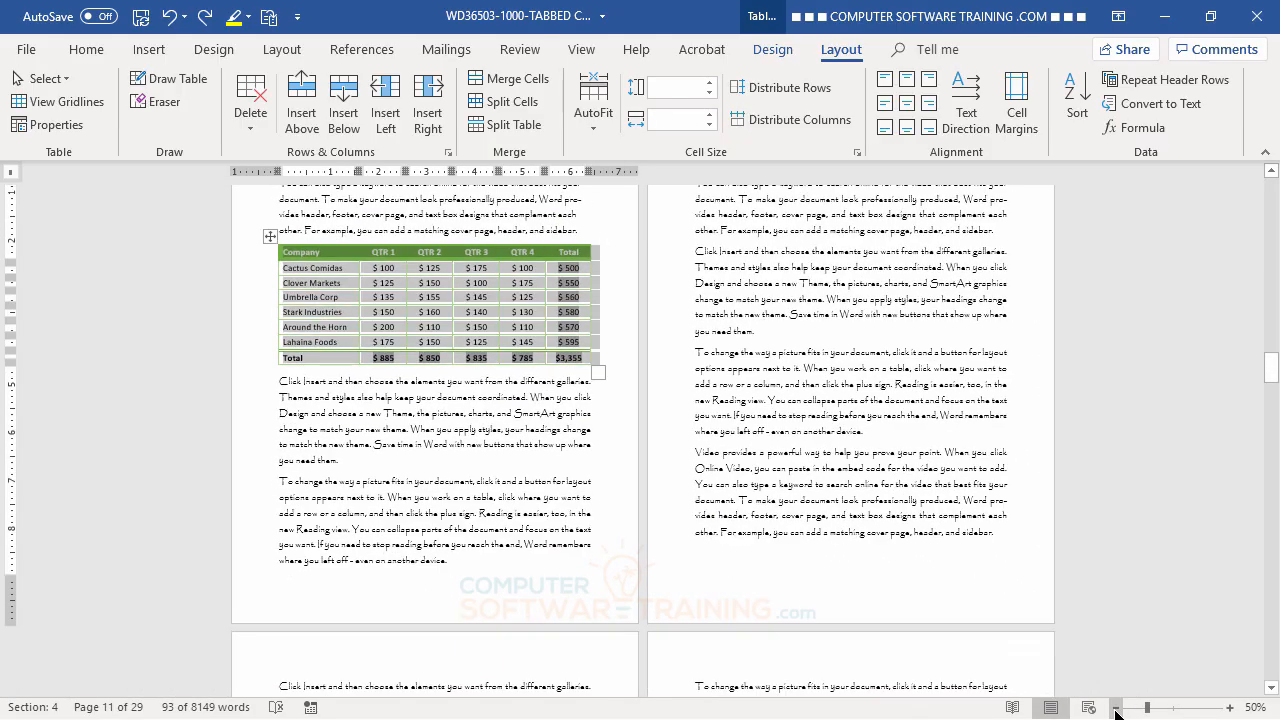
{"action": "left_click", "coordinate": [1116, 708]}
{"action": "scroll", "coordinate": [990, 390], "scroll_direction": "up", "scroll_amount": 1}
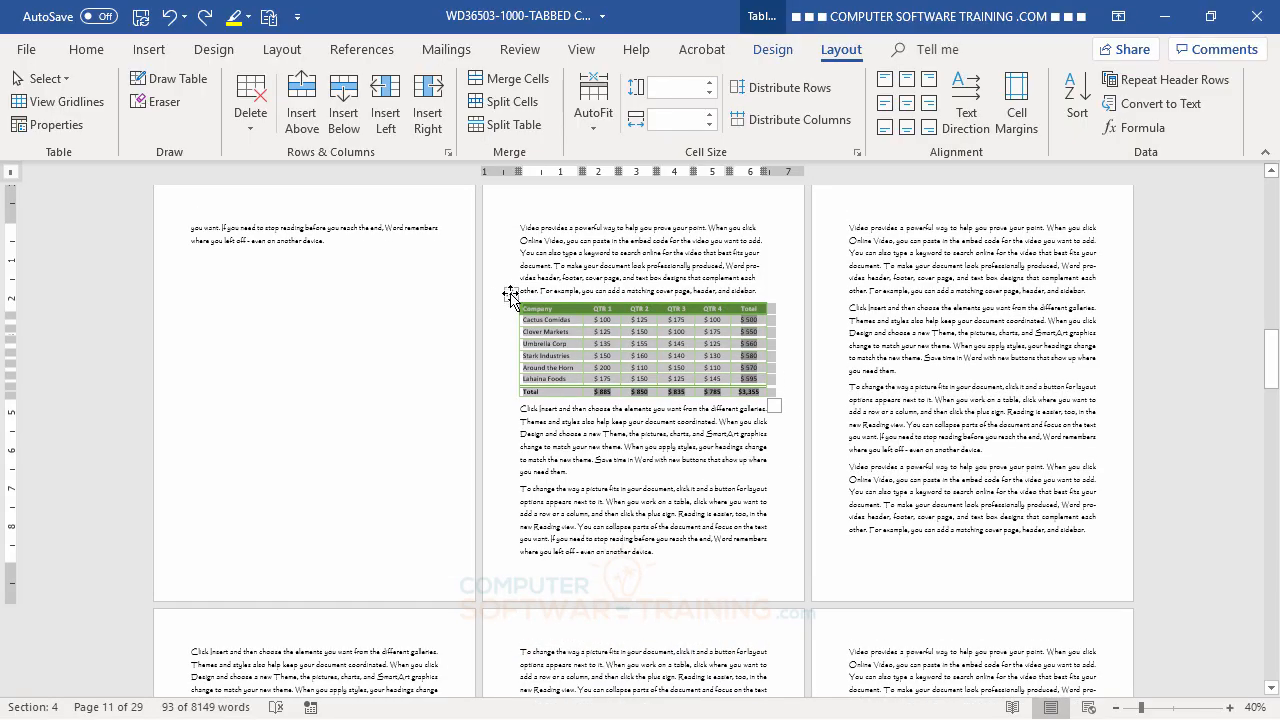
{"action": "left_click_drag", "start_coordinate": [510, 295], "coordinate": [840, 371]}
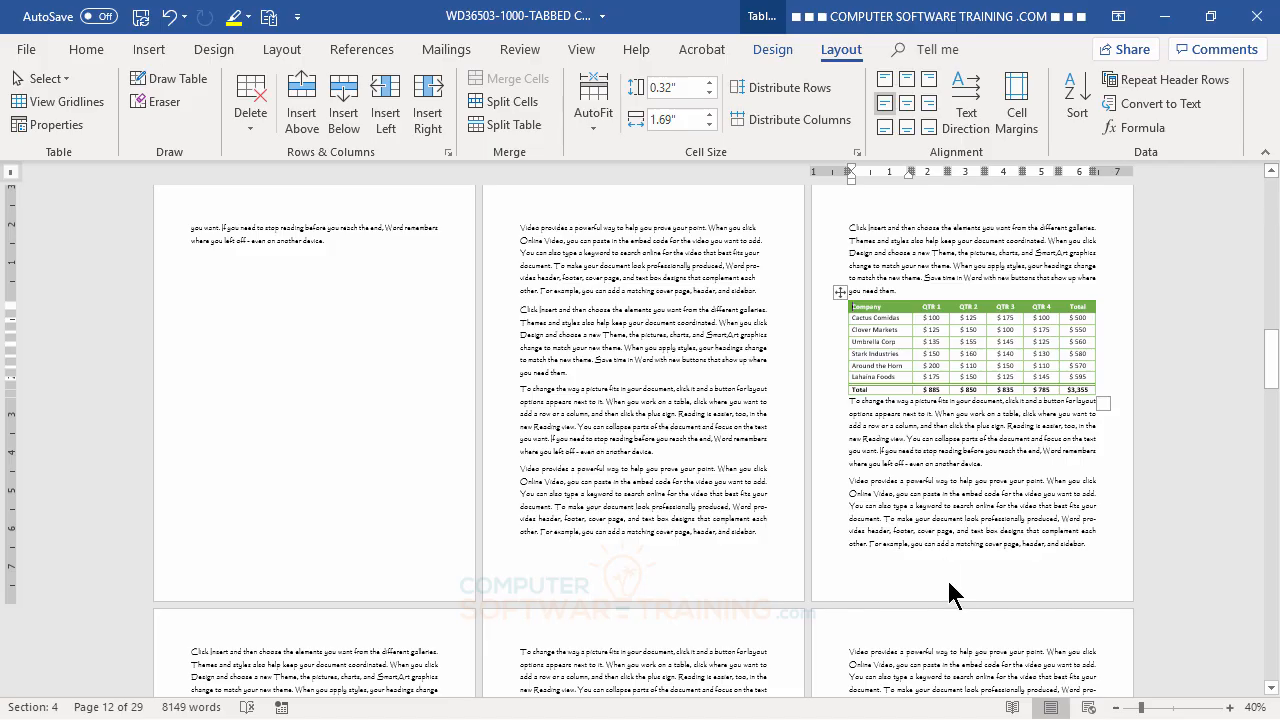
{"action": "left_click", "coordinate": [170, 27]}
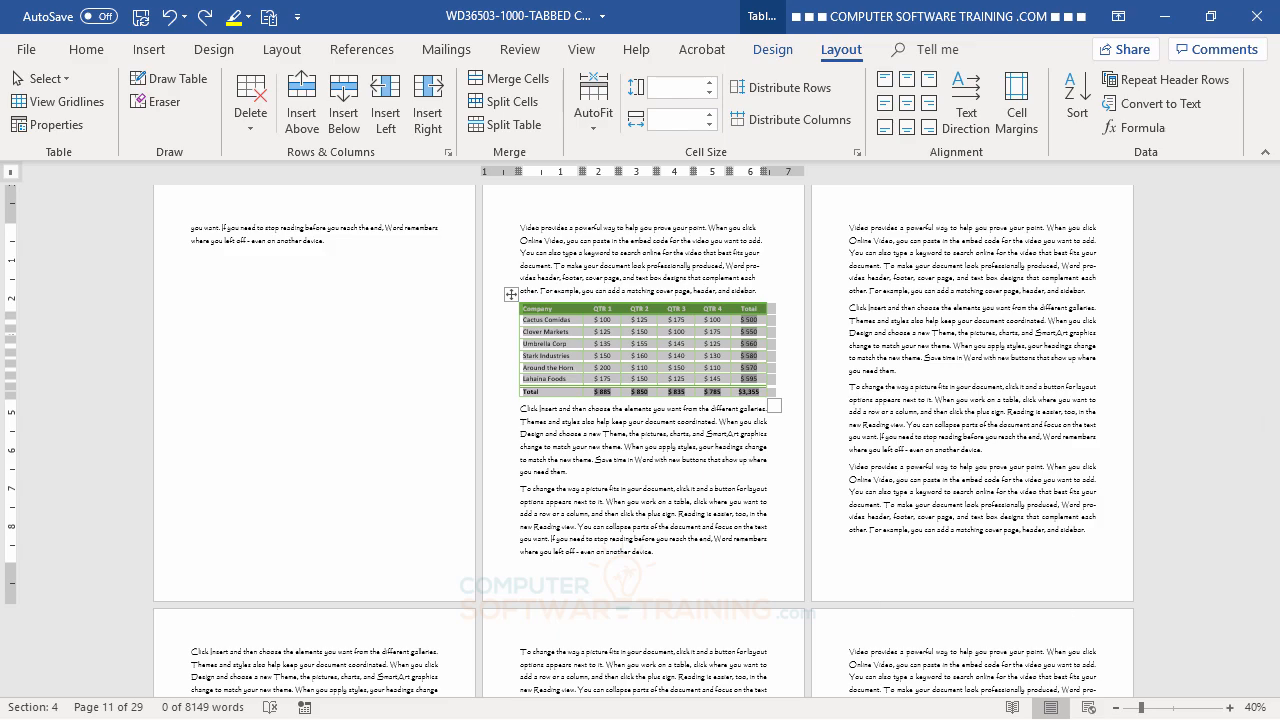
Reduce the font size of the entire company table to 12 pt
{"action": "left_click", "coordinate": [1116, 708]}
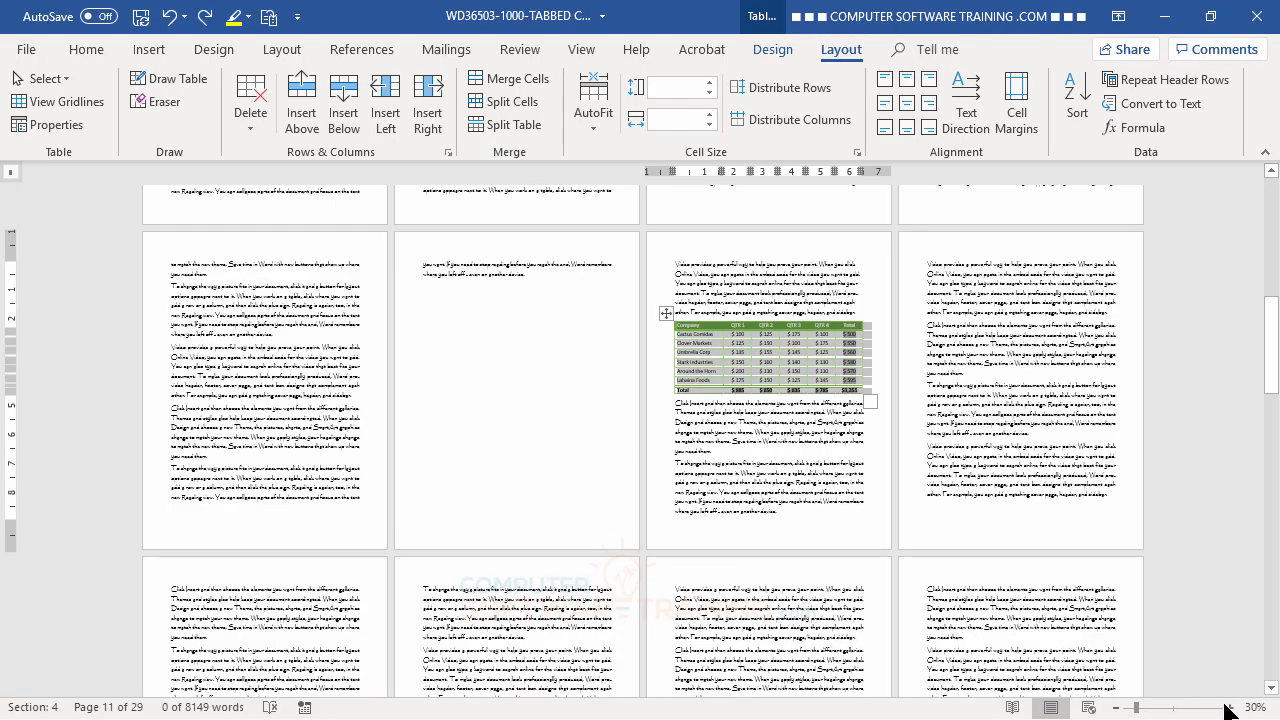
{"action": "left_click", "coordinate": [1230, 709]}
{"action": "left_click", "coordinate": [1230, 709]}
{"action": "left_click", "coordinate": [1230, 709]}
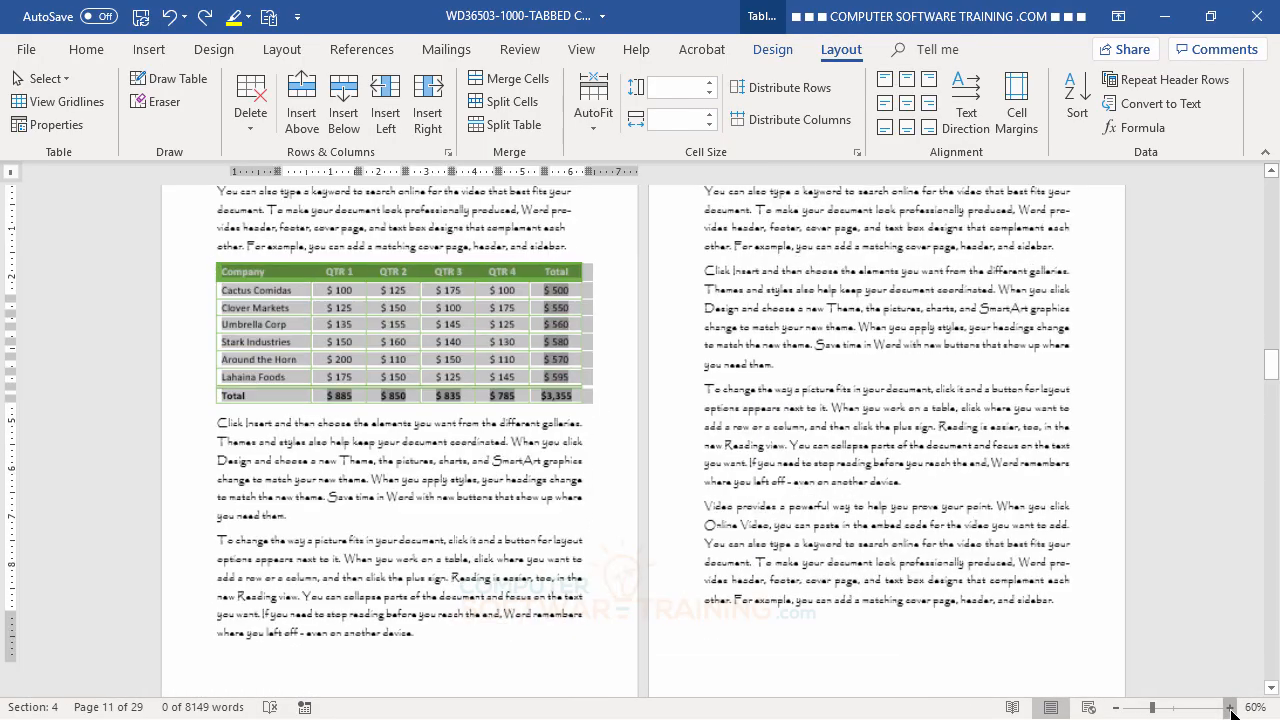
{"action": "scroll", "coordinate": [901, 552], "scroll_direction": "up", "scroll_amount": 2}
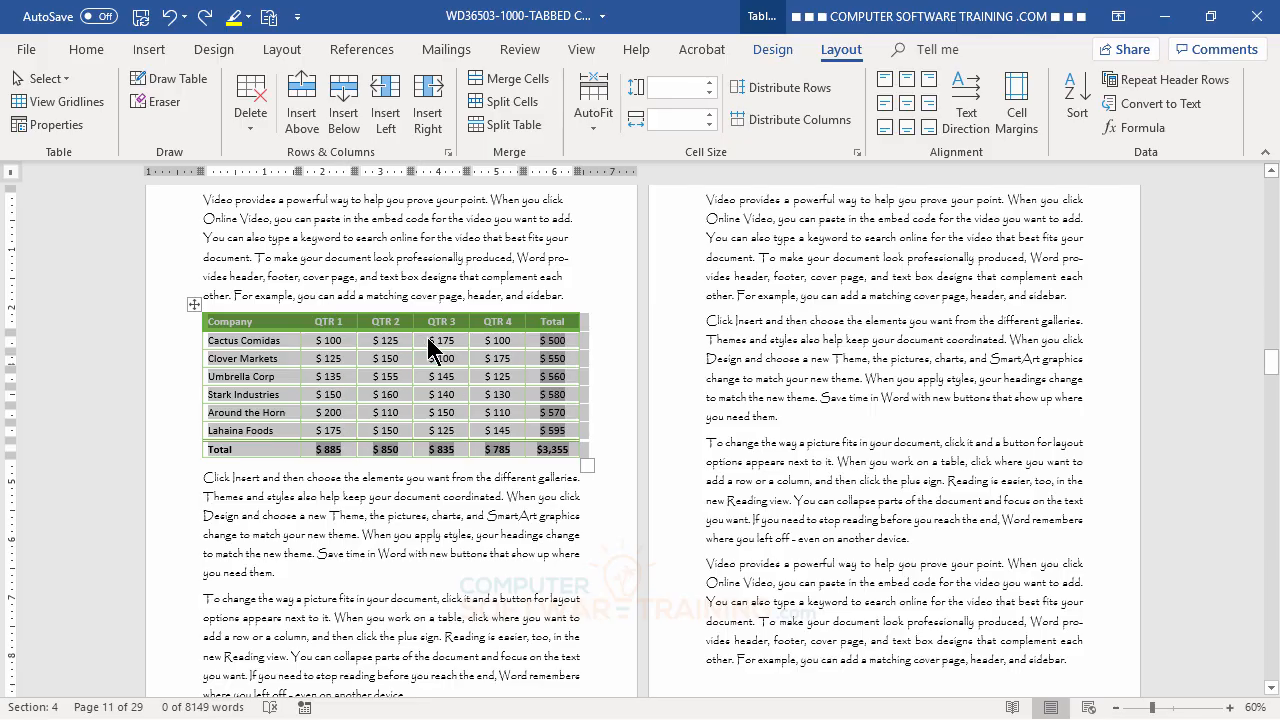
{"action": "left_click", "coordinate": [462, 553]}
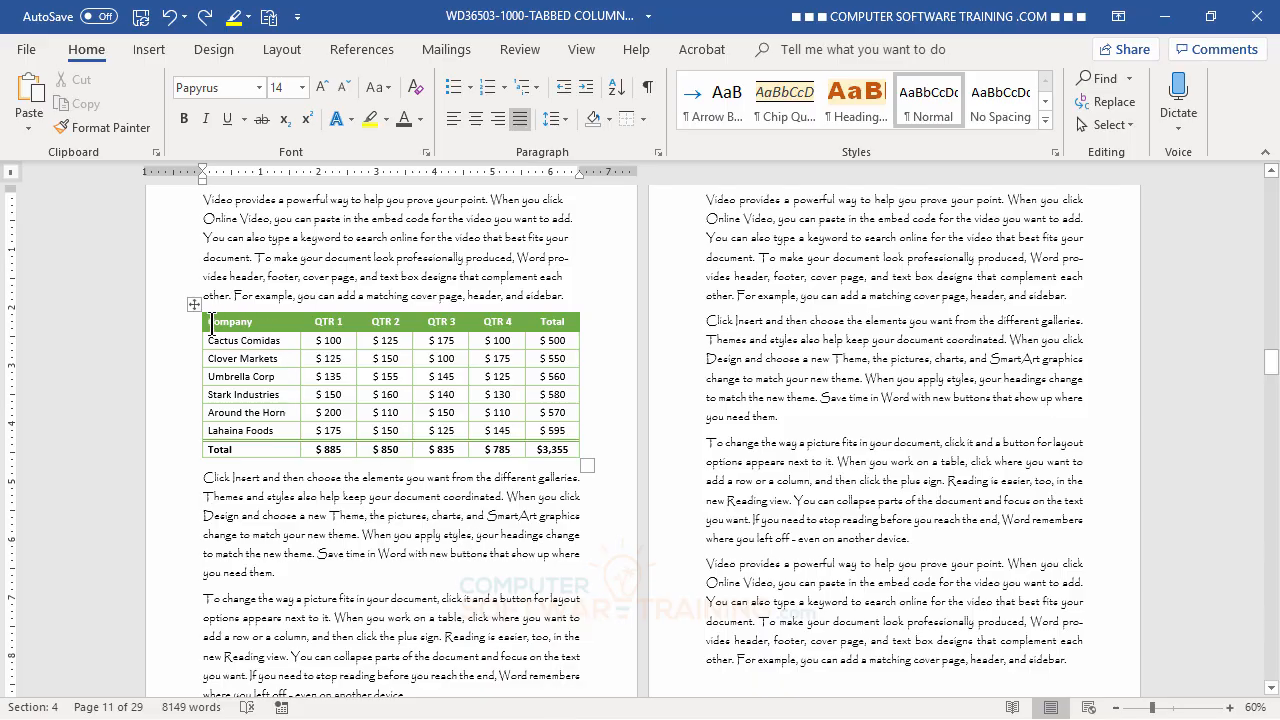
{"action": "left_click_drag", "start_coordinate": [211, 322], "coordinate": [553, 443]}
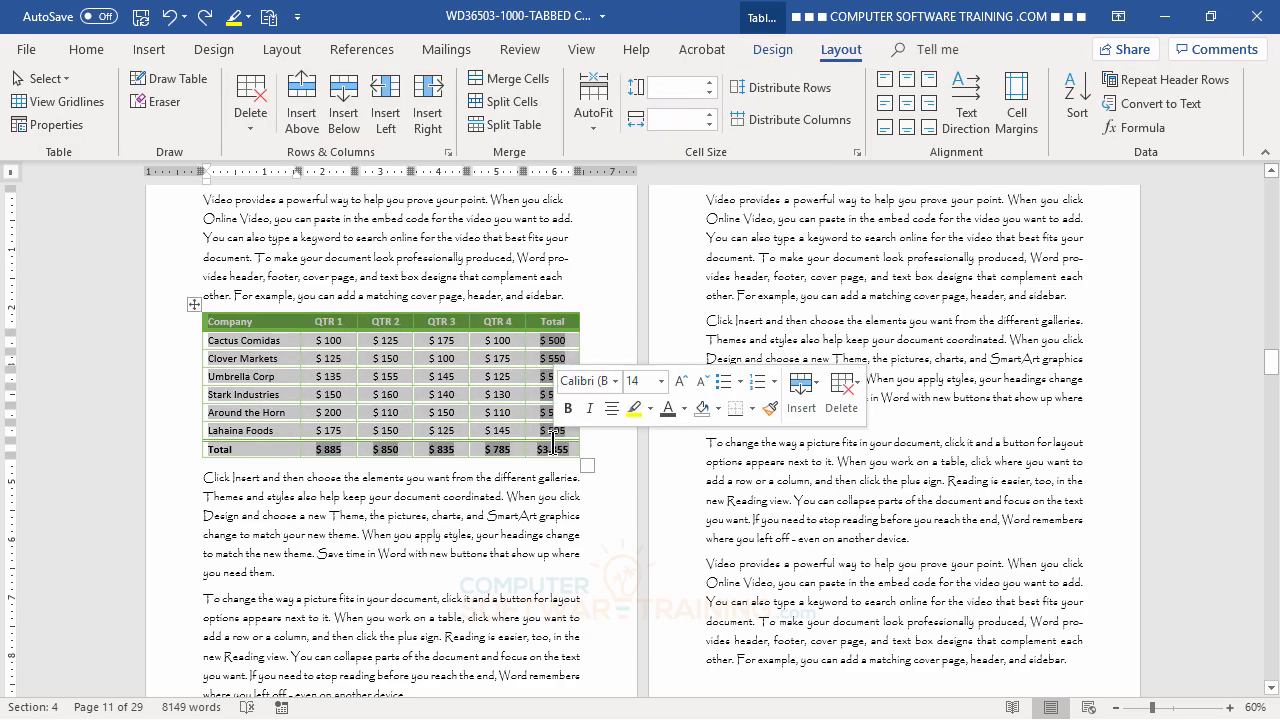
{"action": "left_click", "coordinate": [84, 55]}
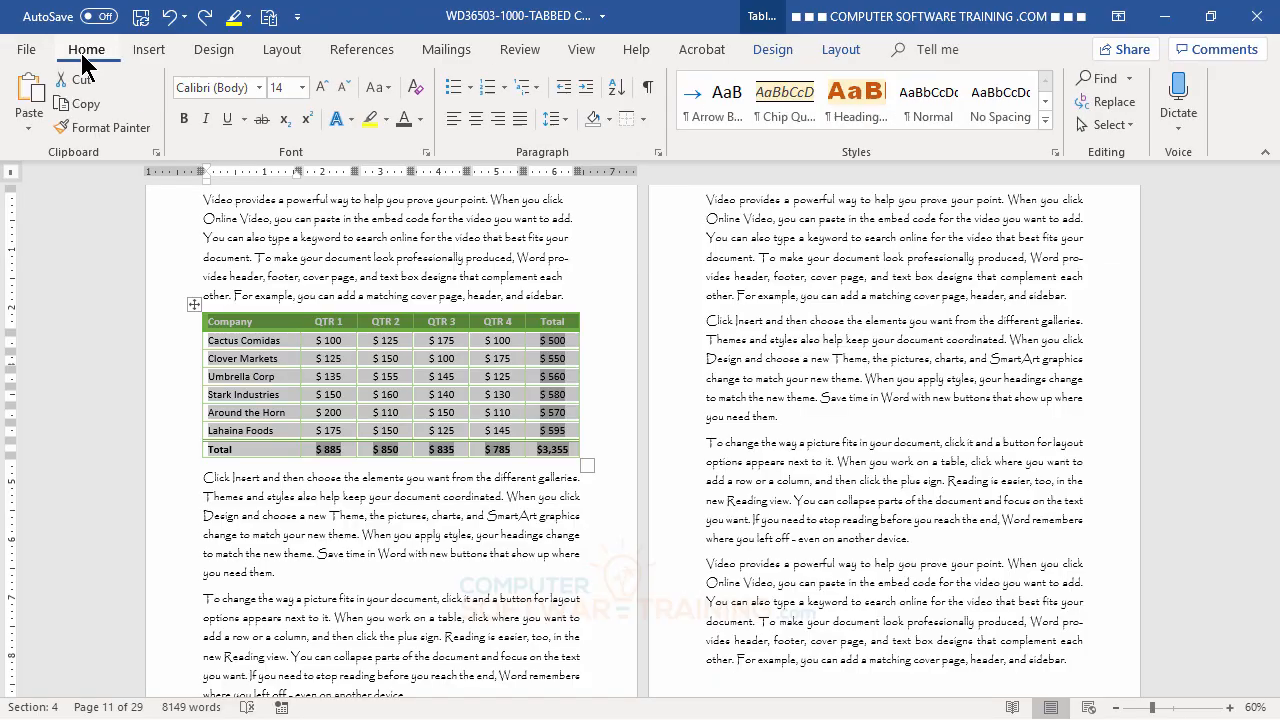
{"action": "left_click", "coordinate": [345, 89]}
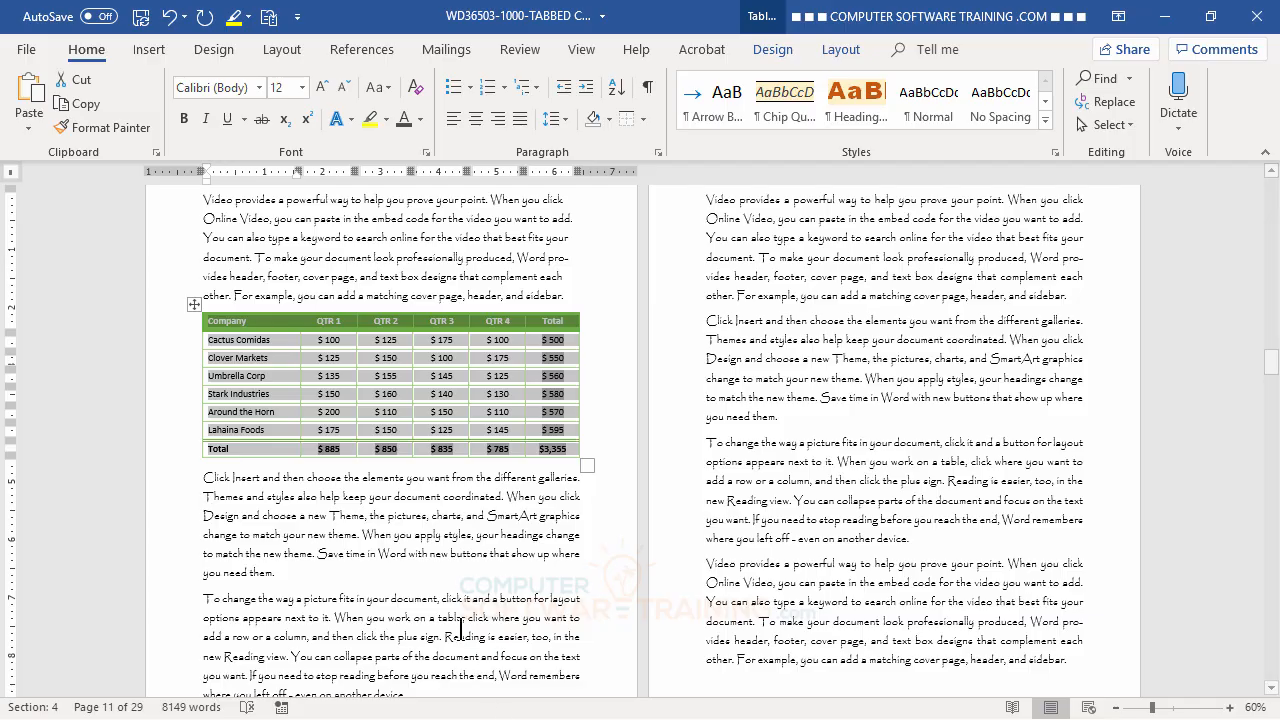
Shrink the whole company table to about 4.3" wide, with company rows about 0.24" high and a first column about 1.29" wide
{"action": "left_click", "coordinate": [418, 497]}
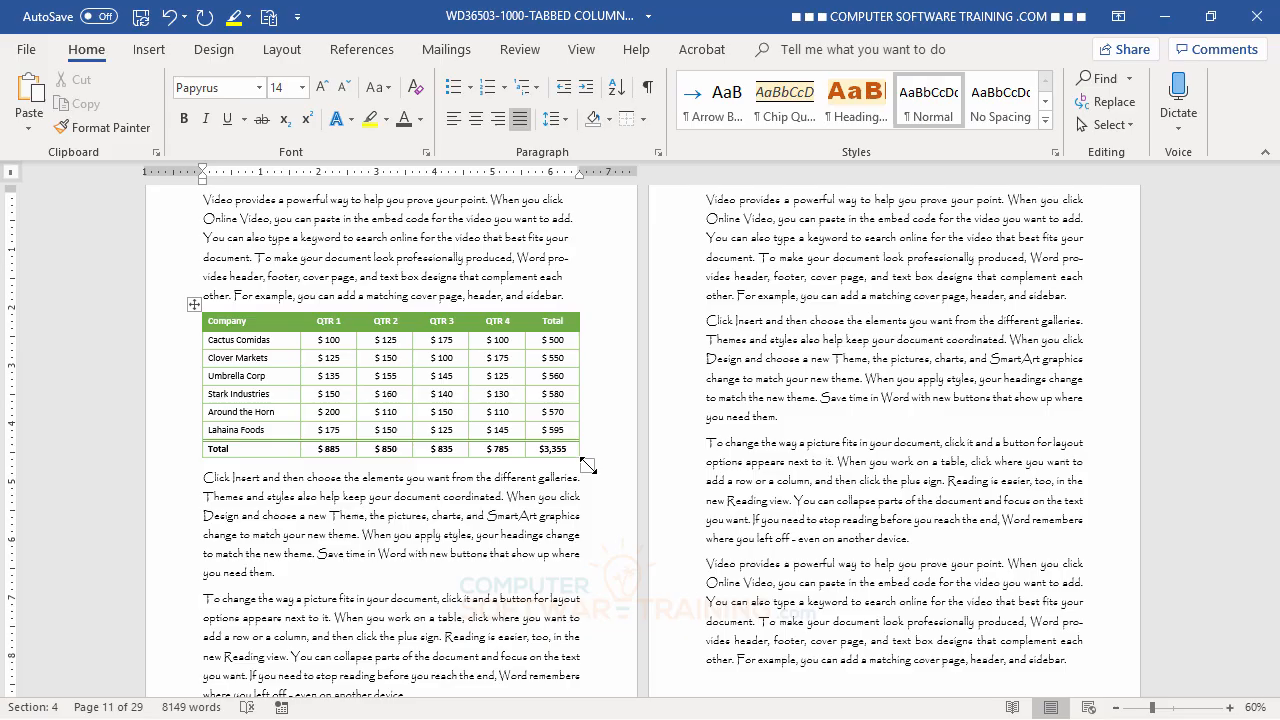
{"action": "mouse_move", "coordinate": [587, 466]}
{"action": "left_mouse_down"}
{"action": "mouse_move", "coordinate": [468, 416]}
{"action": "mouse_move", "coordinate": [451, 380]}
{"action": "left_mouse_up"}
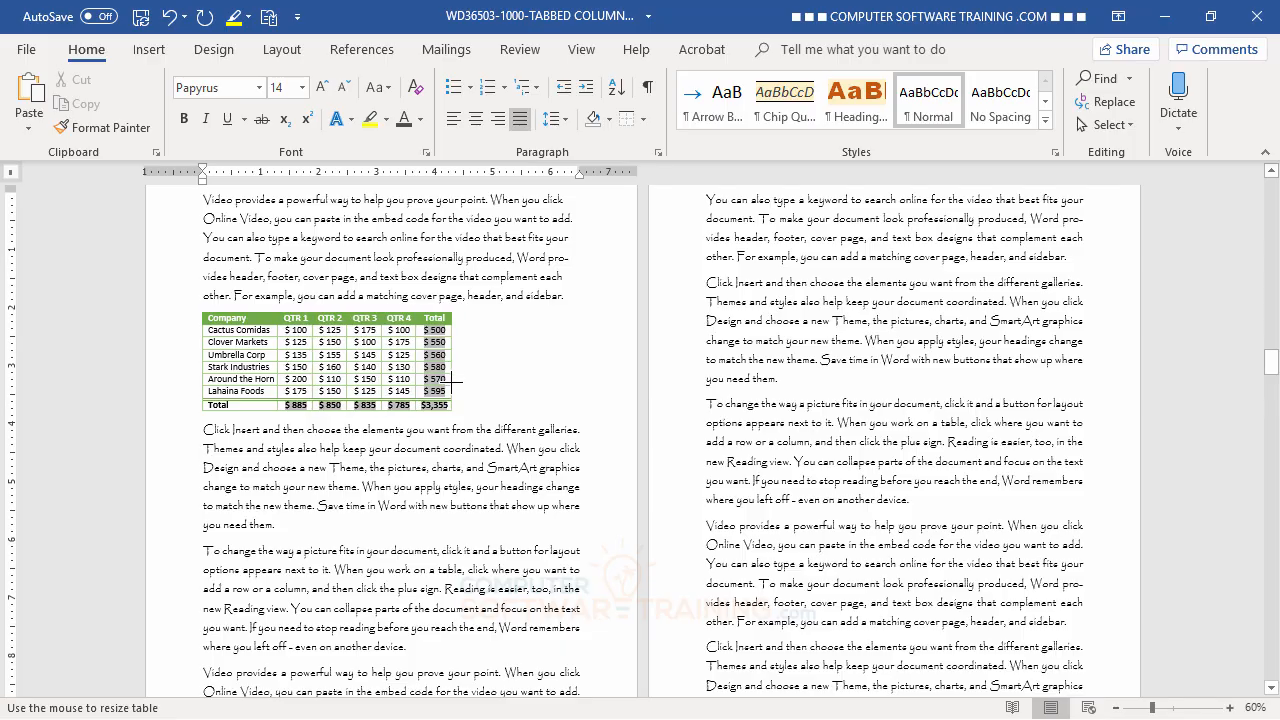
{"action": "left_click_drag", "start_coordinate": [452, 405], "coordinate": [455, 425]}
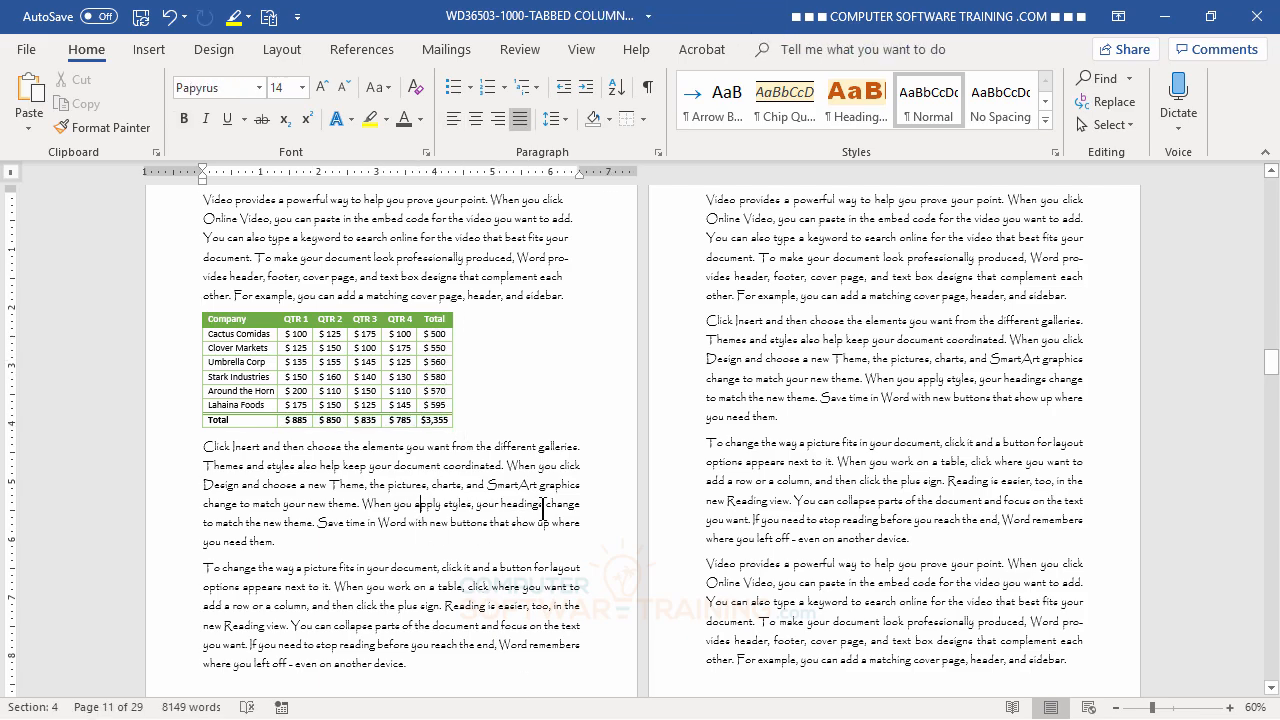
Set the company table's text wrapping to Around in the table properties
{"action": "scroll", "coordinate": [450, 505], "scroll_direction": "up", "scroll_amount": 2}
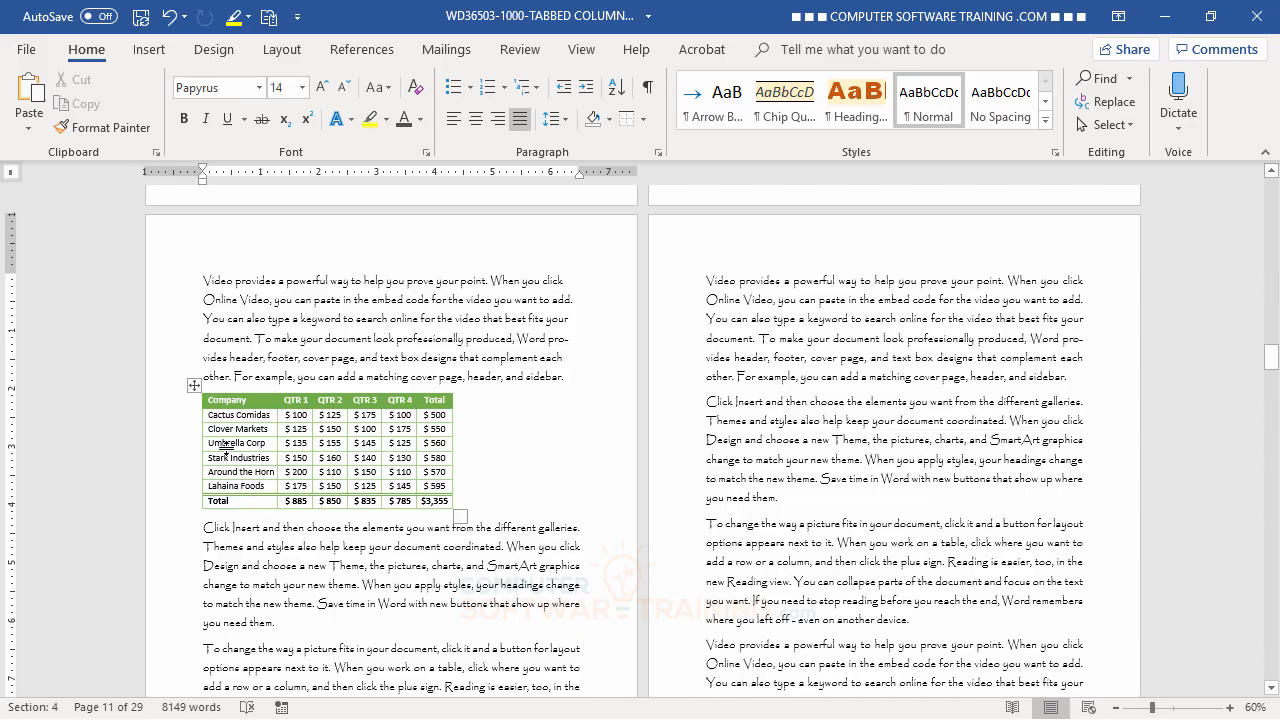
{"action": "left_click", "coordinate": [262, 428]}
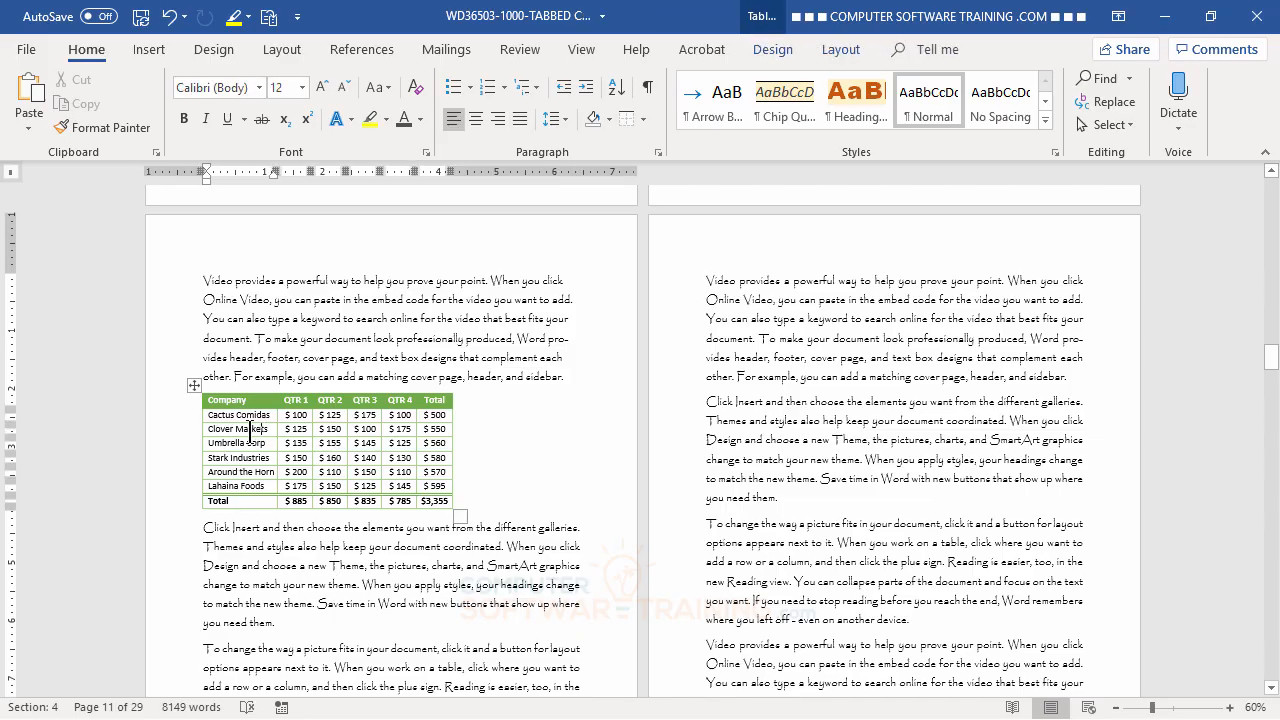
{"action": "left_click", "coordinate": [843, 52]}
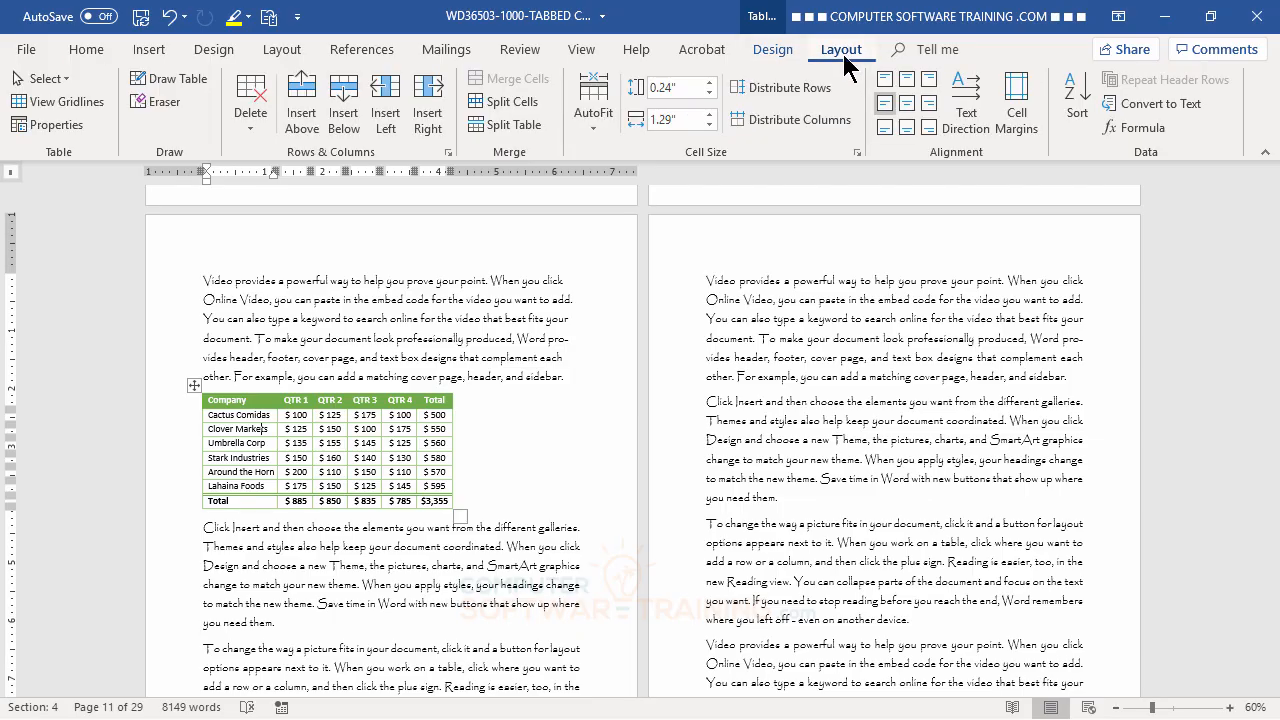
{"action": "left_click", "coordinate": [46, 129]}
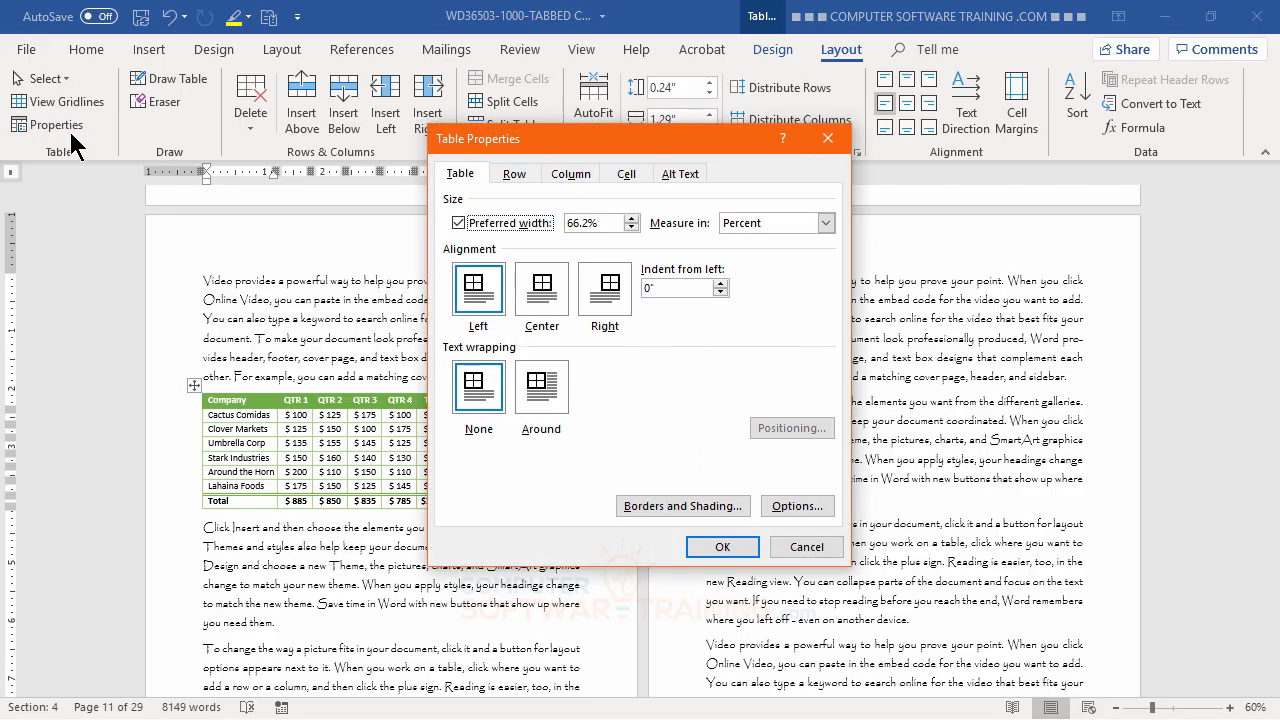
{"action": "left_click_drag", "start_coordinate": [690, 140], "coordinate": [781, 129]}
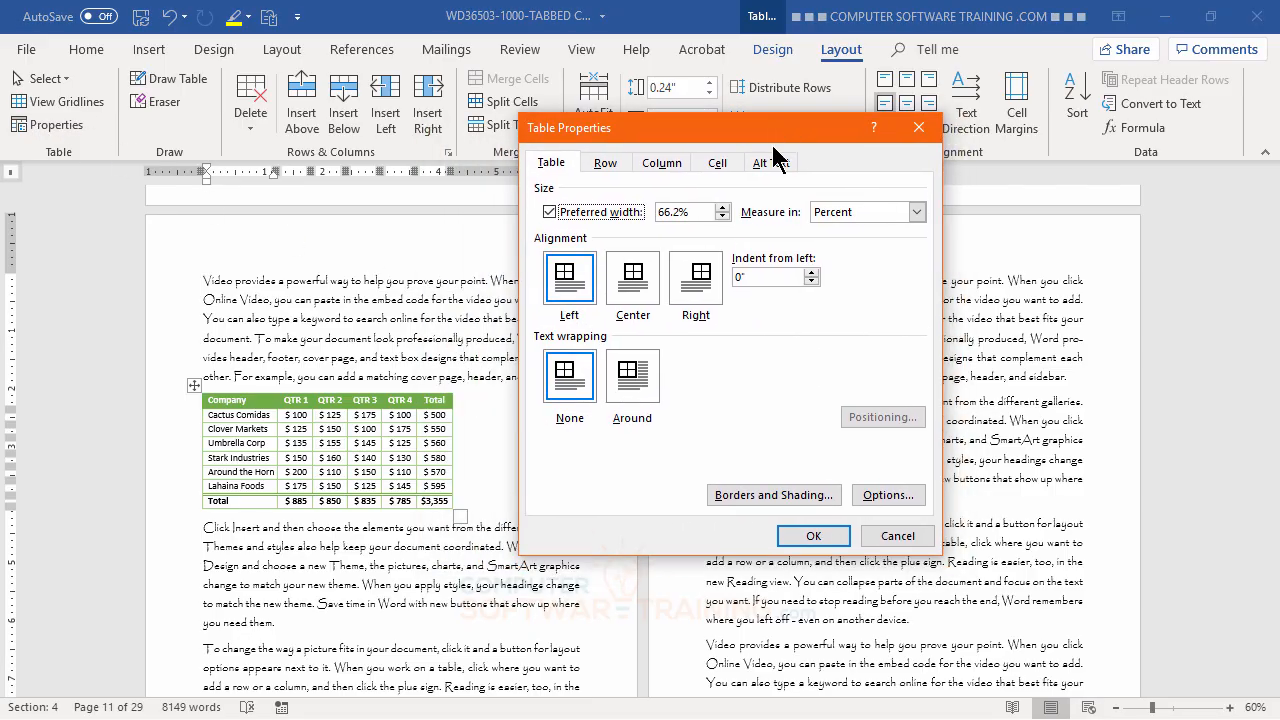
{"action": "left_click", "coordinate": [636, 378]}
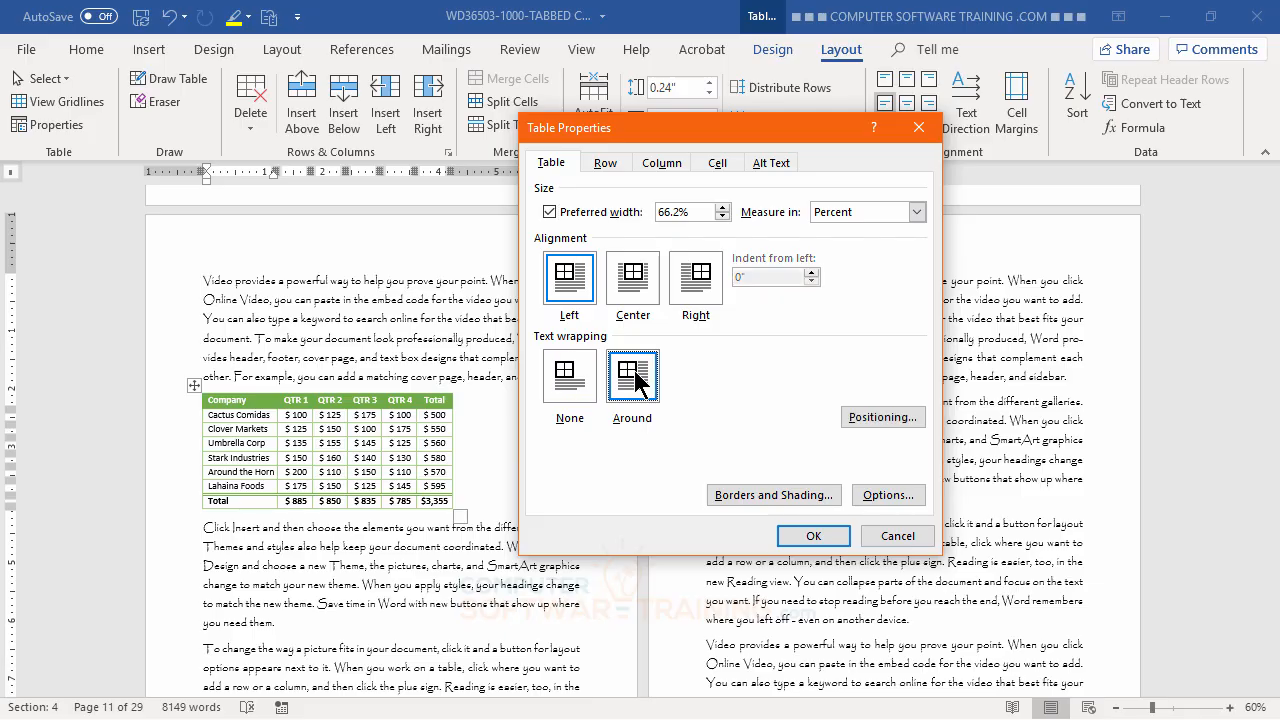
{"action": "left_click", "coordinate": [813, 535]}
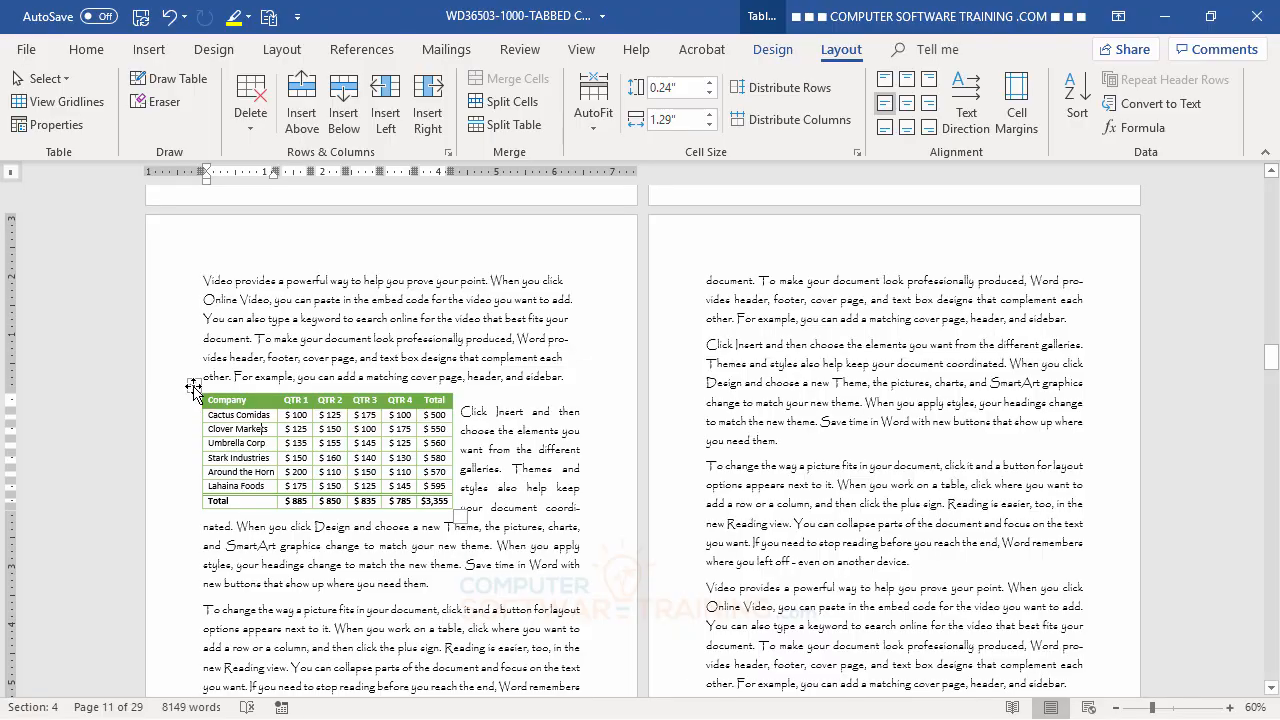
Try moving the wrapped company table to the facing page, and undo the move
{"action": "left_click_drag", "start_coordinate": [193, 388], "coordinate": [698, 335]}
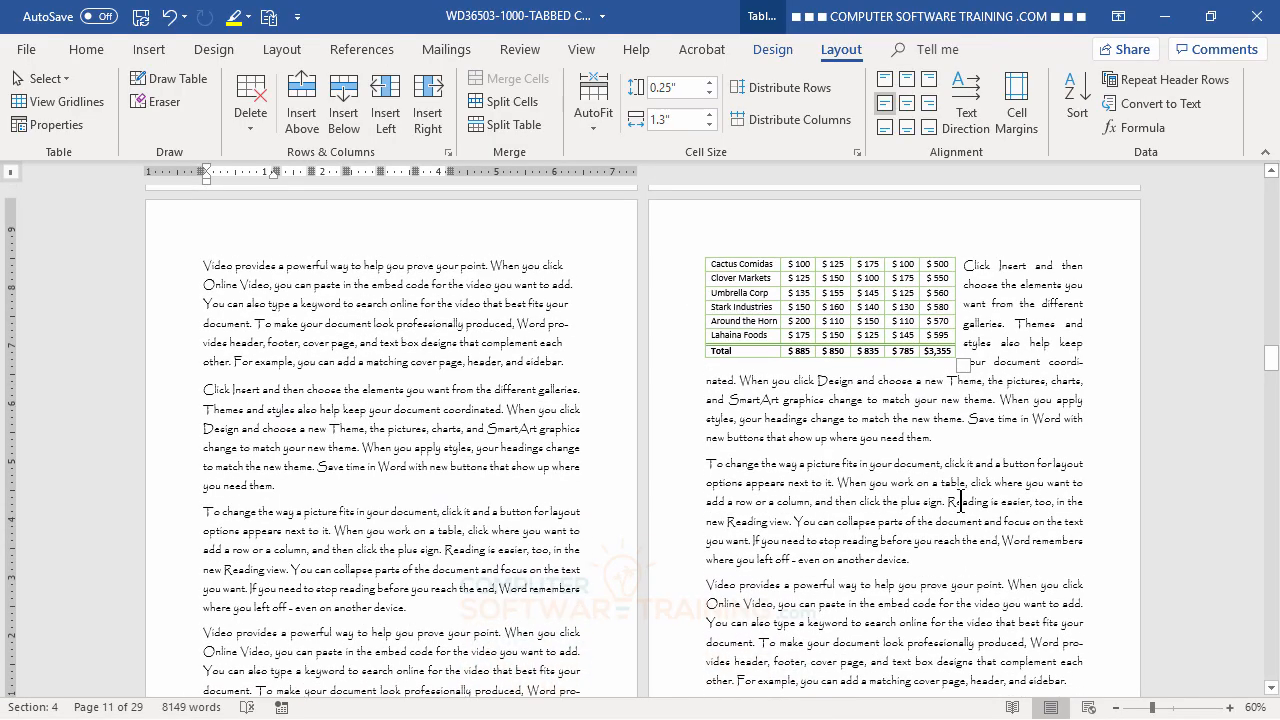
{"action": "left_click", "coordinate": [170, 18]}
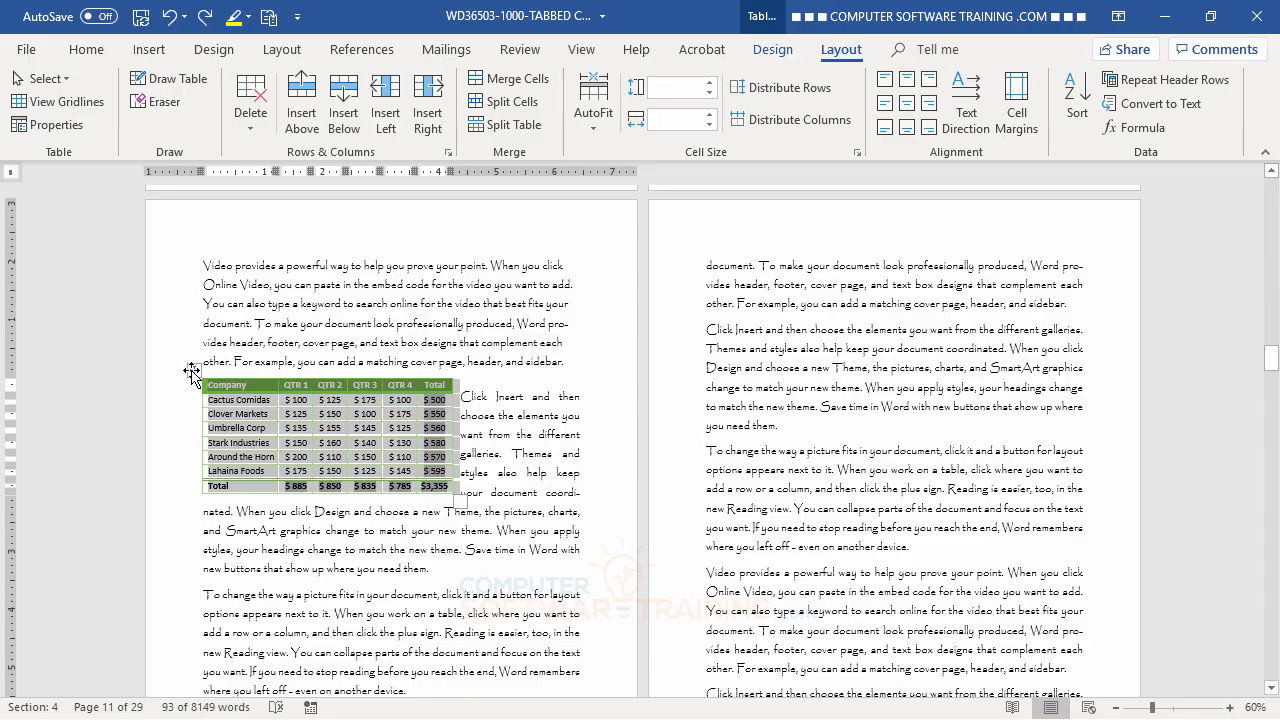
Move the company table to the start of its page beside "Video provides", and resize it to about 0.28" company rows and a 1.29" first column
{"action": "left_click_drag", "start_coordinate": [192, 372], "coordinate": [194, 252]}
{"action": "left_click", "coordinate": [194, 297]}
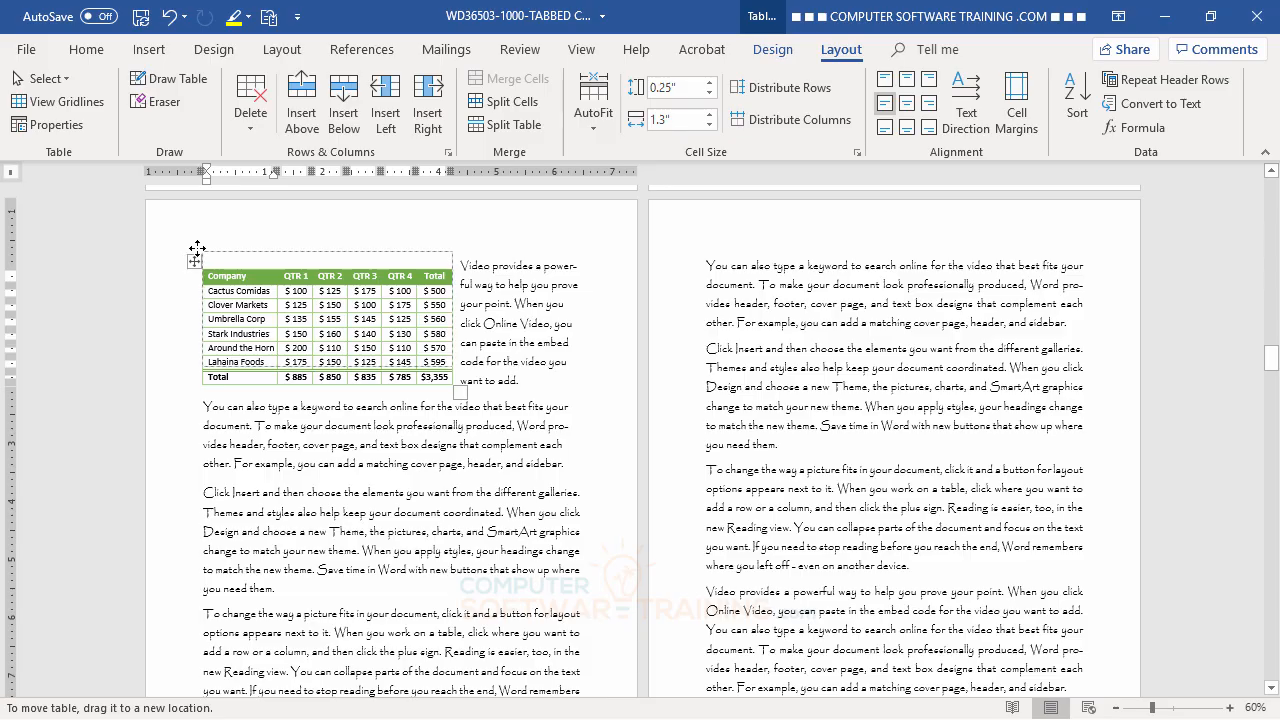
{"action": "left_click_drag", "start_coordinate": [194, 255], "coordinate": [194, 250]}
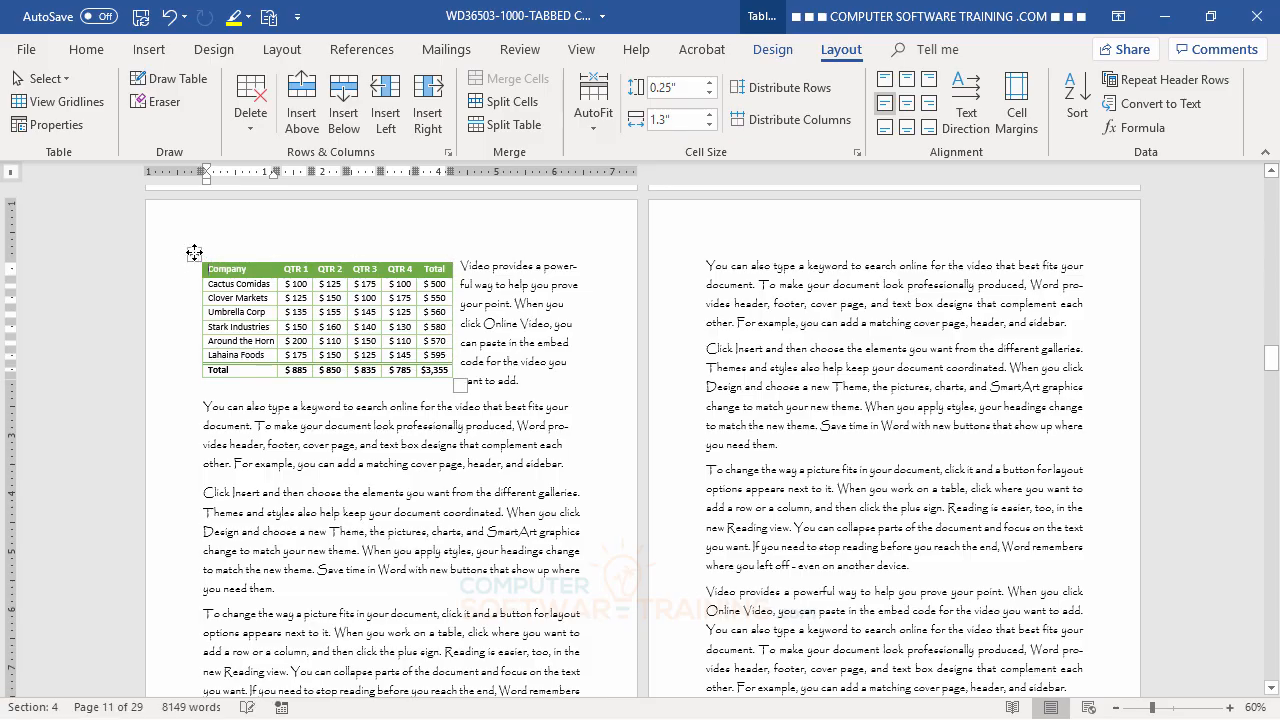
{"action": "left_click", "coordinate": [408, 464]}
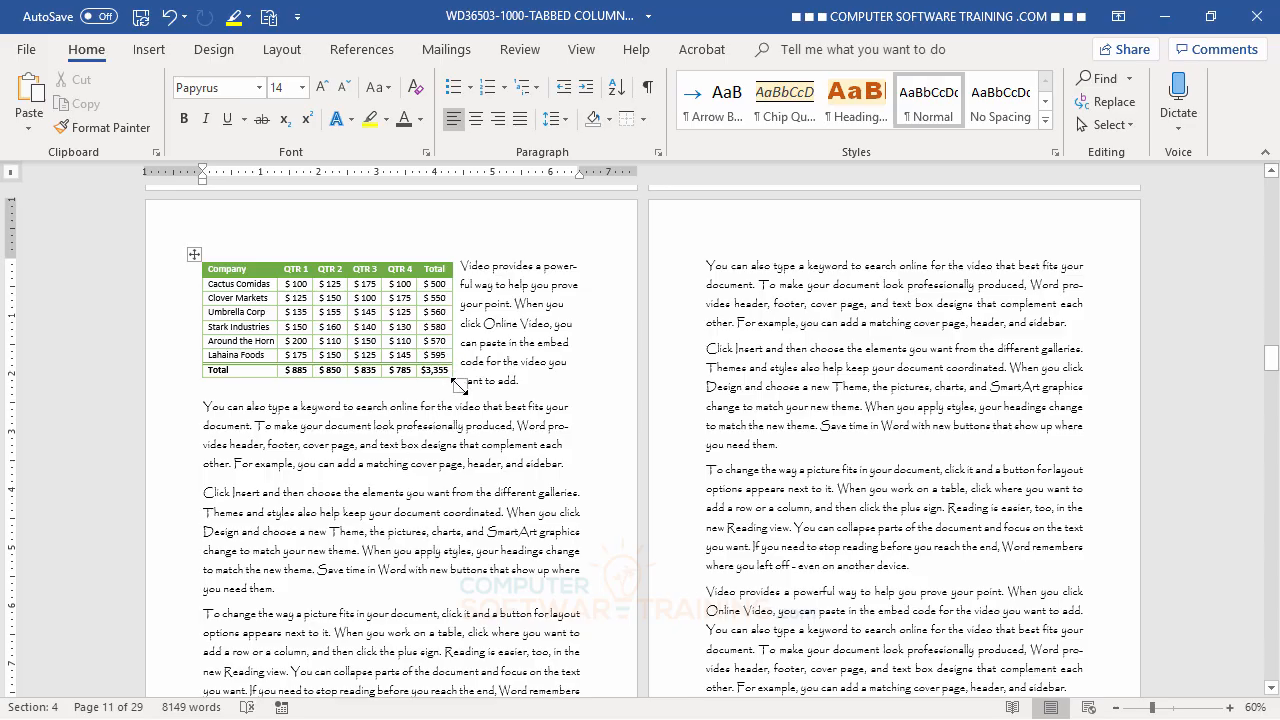
{"action": "mouse_move", "coordinate": [460, 385]}
{"action": "left_mouse_down"}
{"action": "mouse_move", "coordinate": [430, 385]}
{"action": "mouse_move", "coordinate": [446, 386]}
{"action": "mouse_move", "coordinate": [444, 374]}
{"action": "mouse_move", "coordinate": [451, 390]}
{"action": "left_mouse_up"}
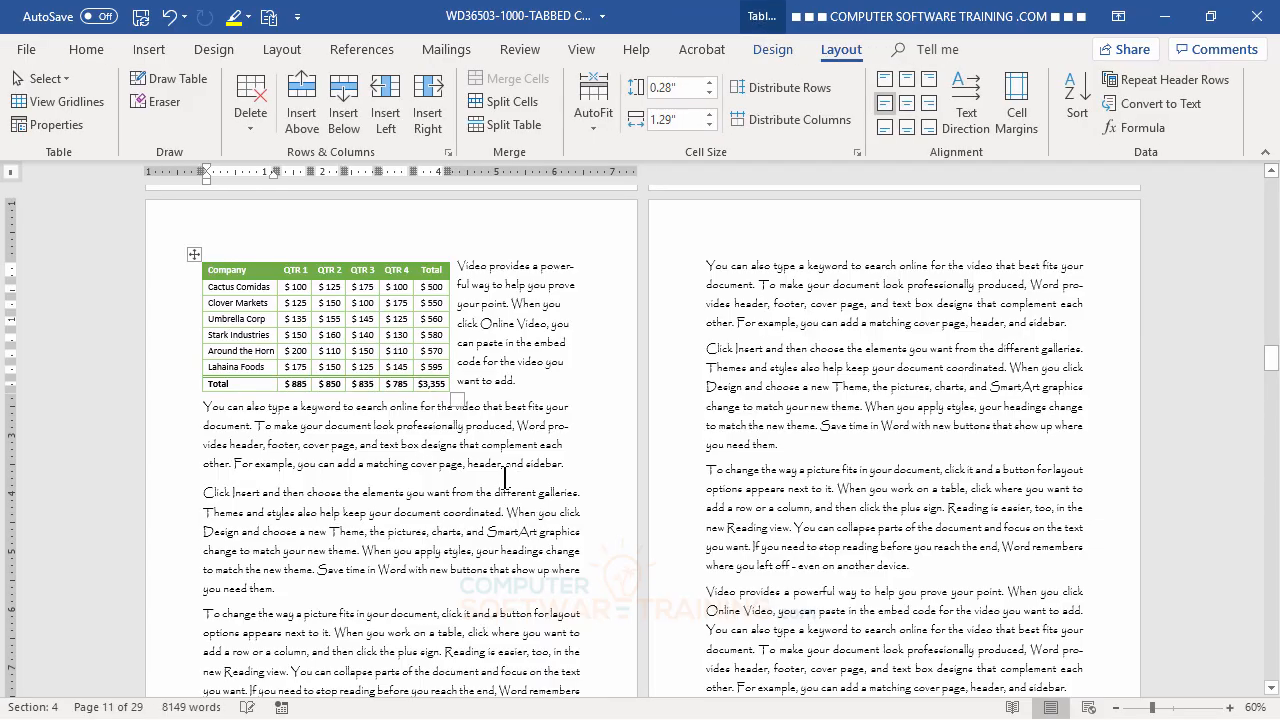
{"action": "left_click", "coordinate": [415, 463]}
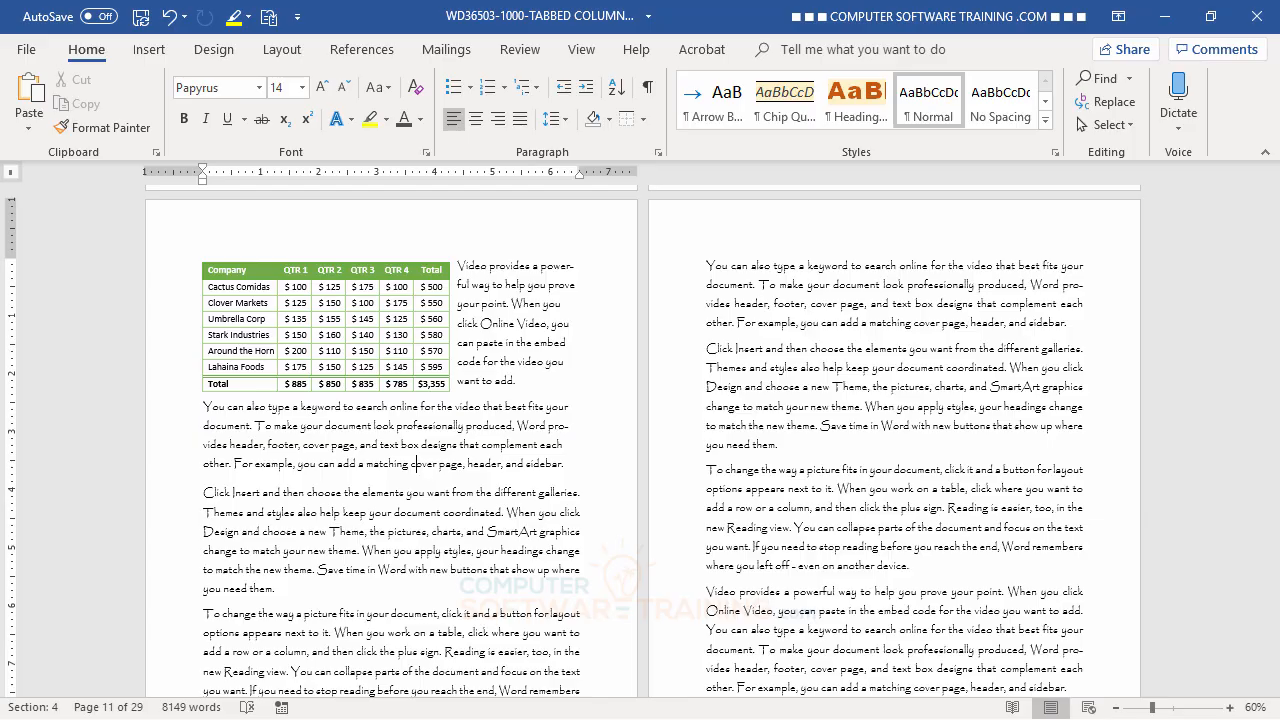
Compare the styled company table on page 11 with the unbordered, tab-aligned version of the same data on page 14
{"action": "scroll", "coordinate": [557, 548], "scroll_direction": "up", "scroll_amount": 1}
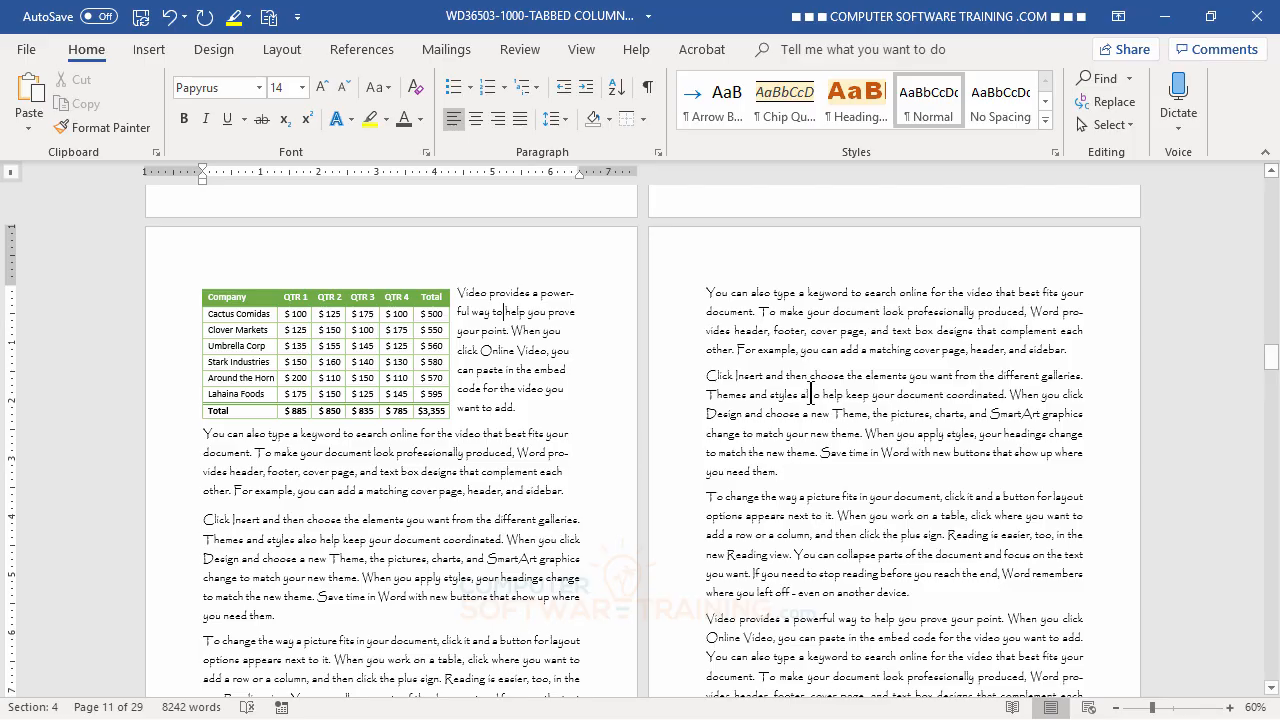
{"action": "scroll", "coordinate": [810, 393], "scroll_direction": "down", "scroll_amount": 6}
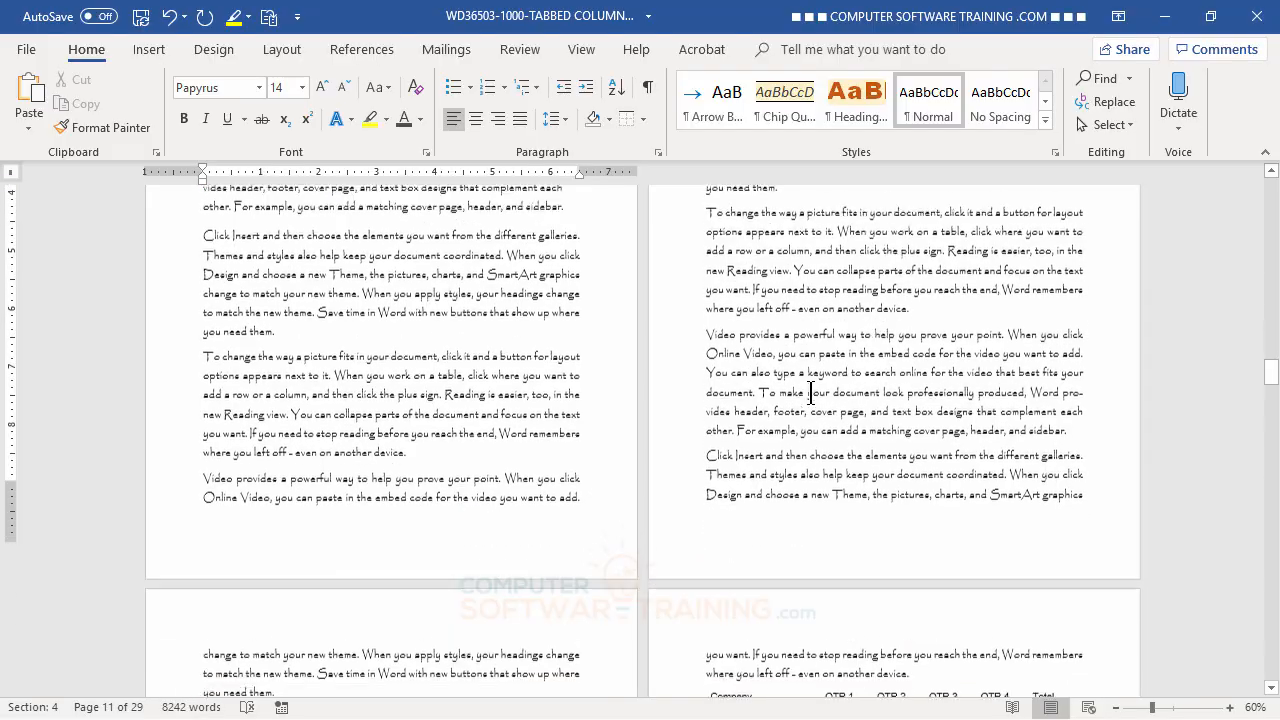
{"action": "scroll", "coordinate": [810, 393], "scroll_direction": "down", "scroll_amount": 7}
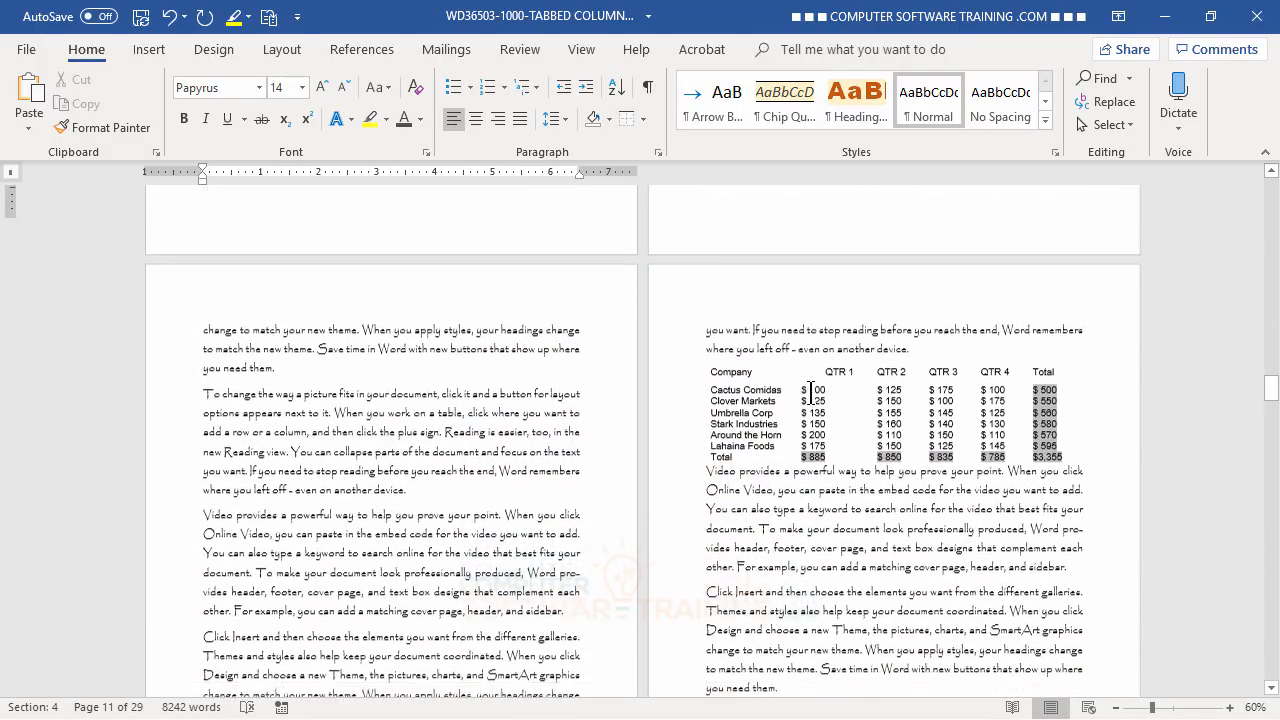
{"action": "scroll", "coordinate": [810, 393], "scroll_direction": "down", "scroll_amount": 2}
{"action": "left_click", "coordinate": [853, 449]}
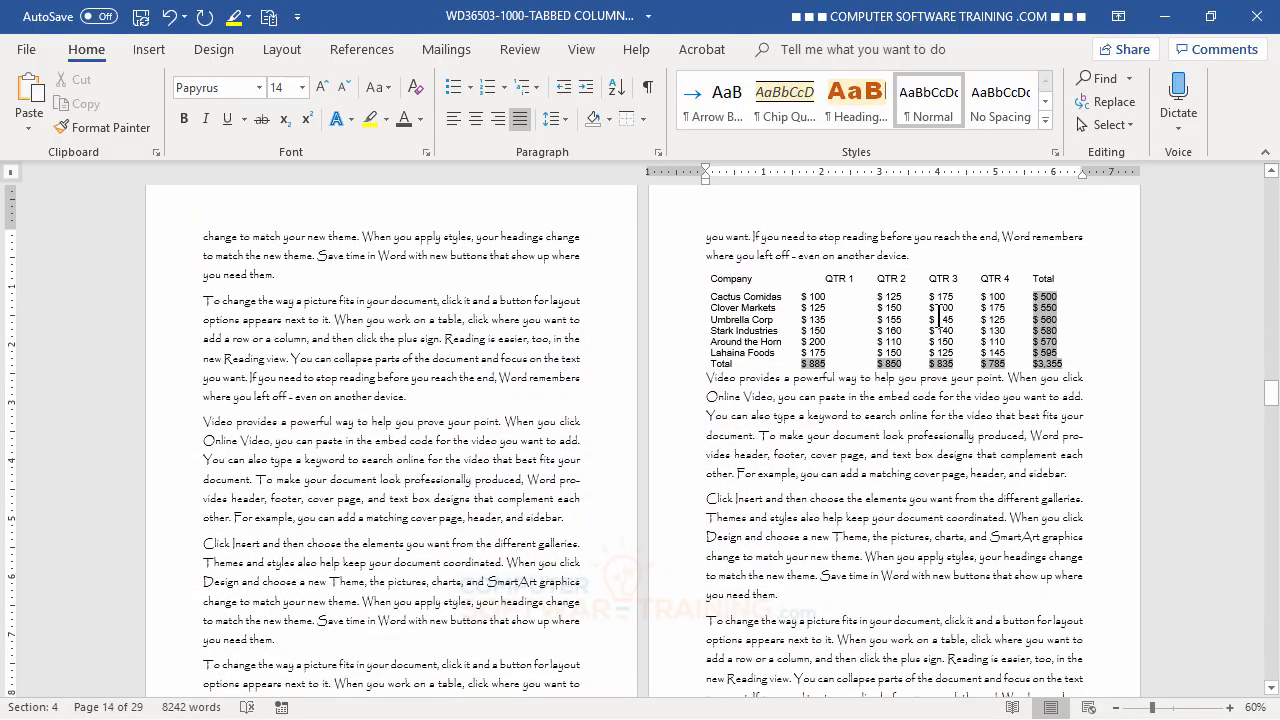
{"action": "scroll", "coordinate": [818, 535], "scroll_direction": "up", "scroll_amount": 2}
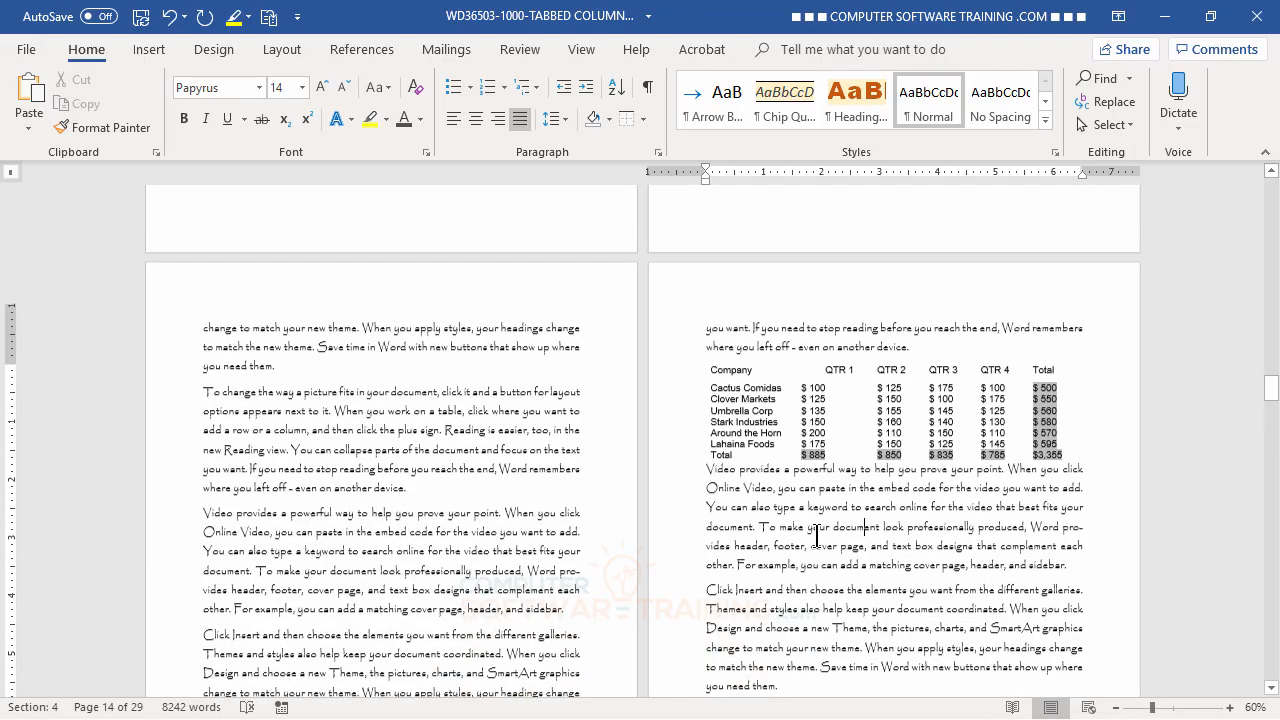
{"action": "scroll", "coordinate": [817, 537], "scroll_direction": "up", "scroll_amount": 14}
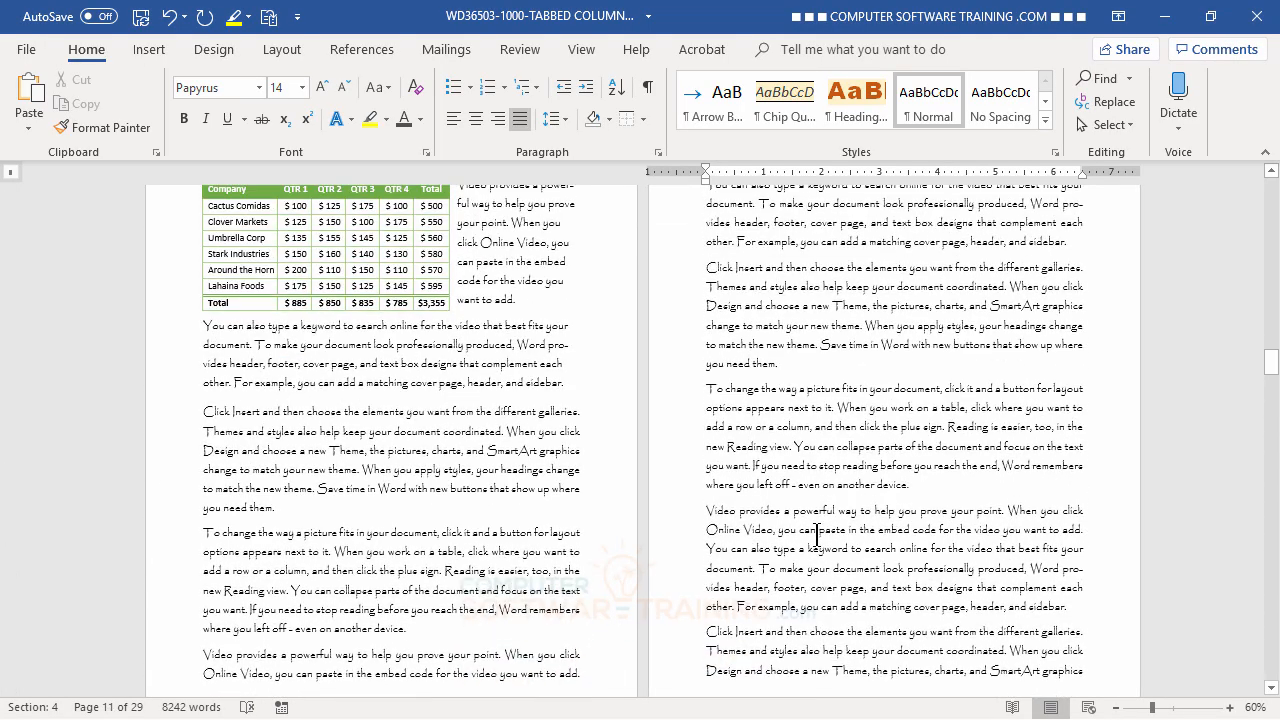
{"action": "scroll", "coordinate": [817, 535], "scroll_direction": "up", "scroll_amount": 1}
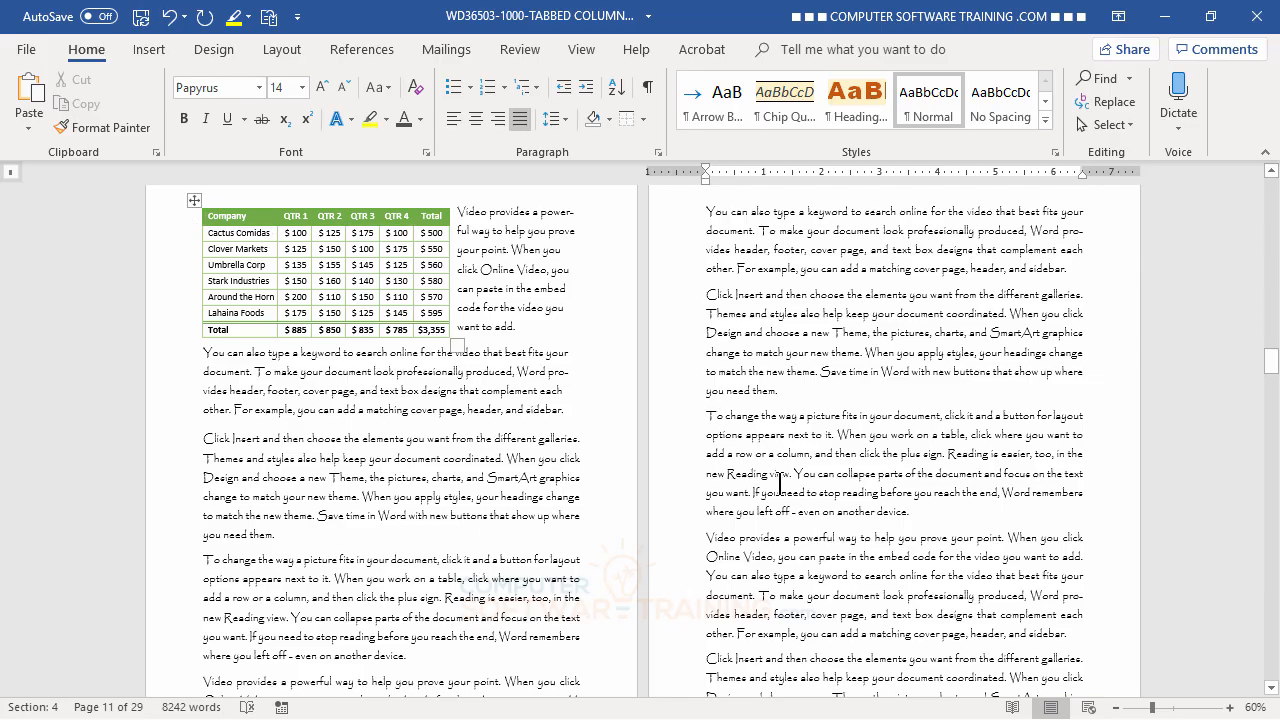
{"action": "scroll", "coordinate": [780, 485], "scroll_direction": "down", "scroll_amount": 12}
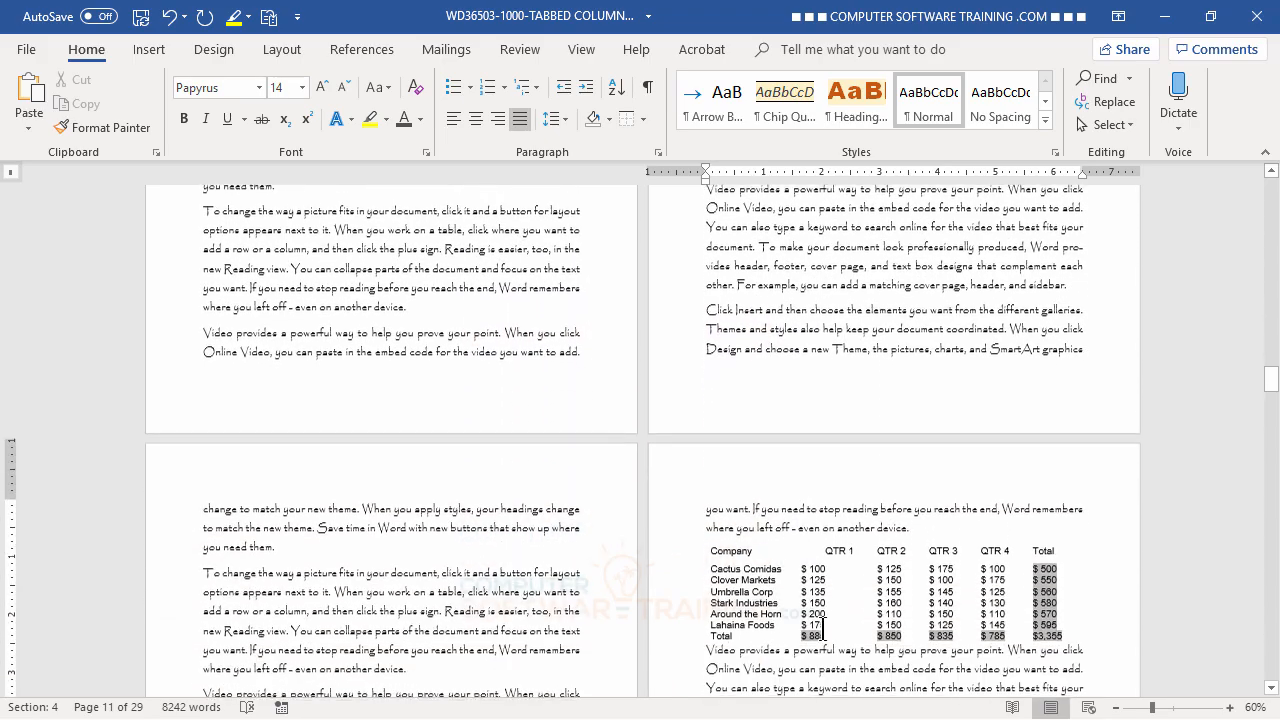
{"action": "scroll", "coordinate": [814, 420], "scroll_direction": "up", "scroll_amount": 7}
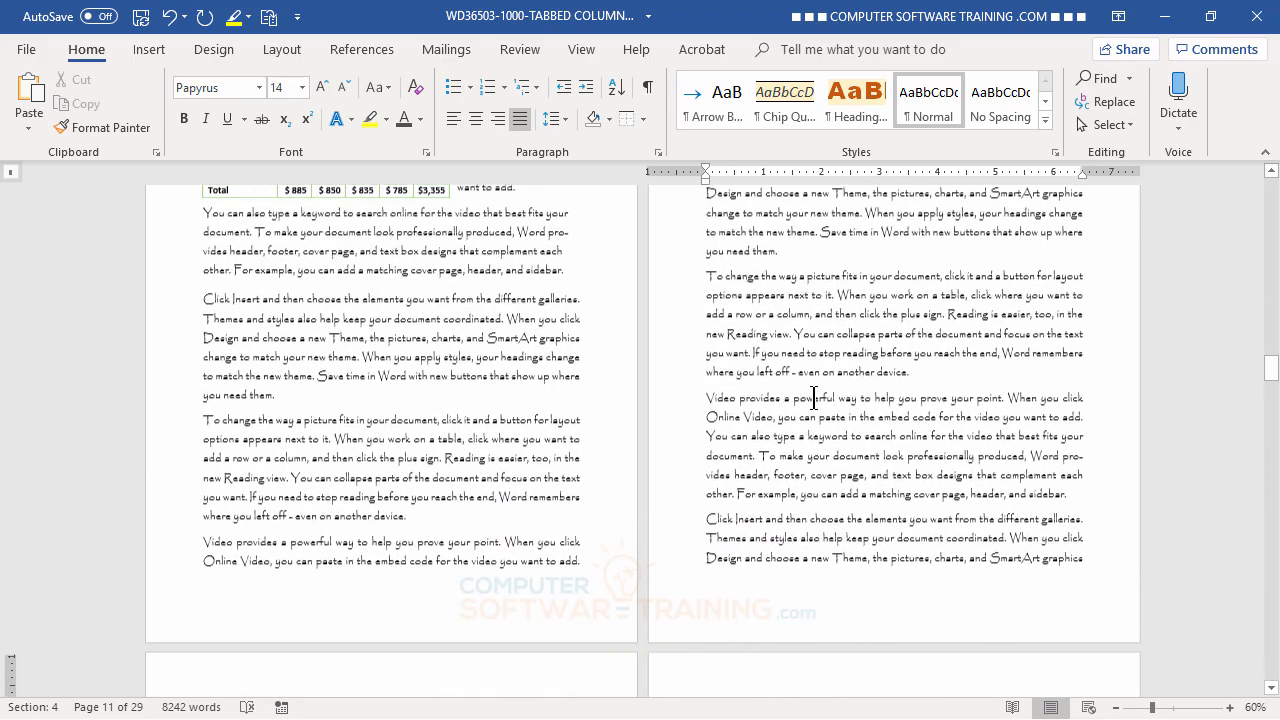
{"action": "scroll", "coordinate": [814, 397], "scroll_direction": "up", "scroll_amount": 6}
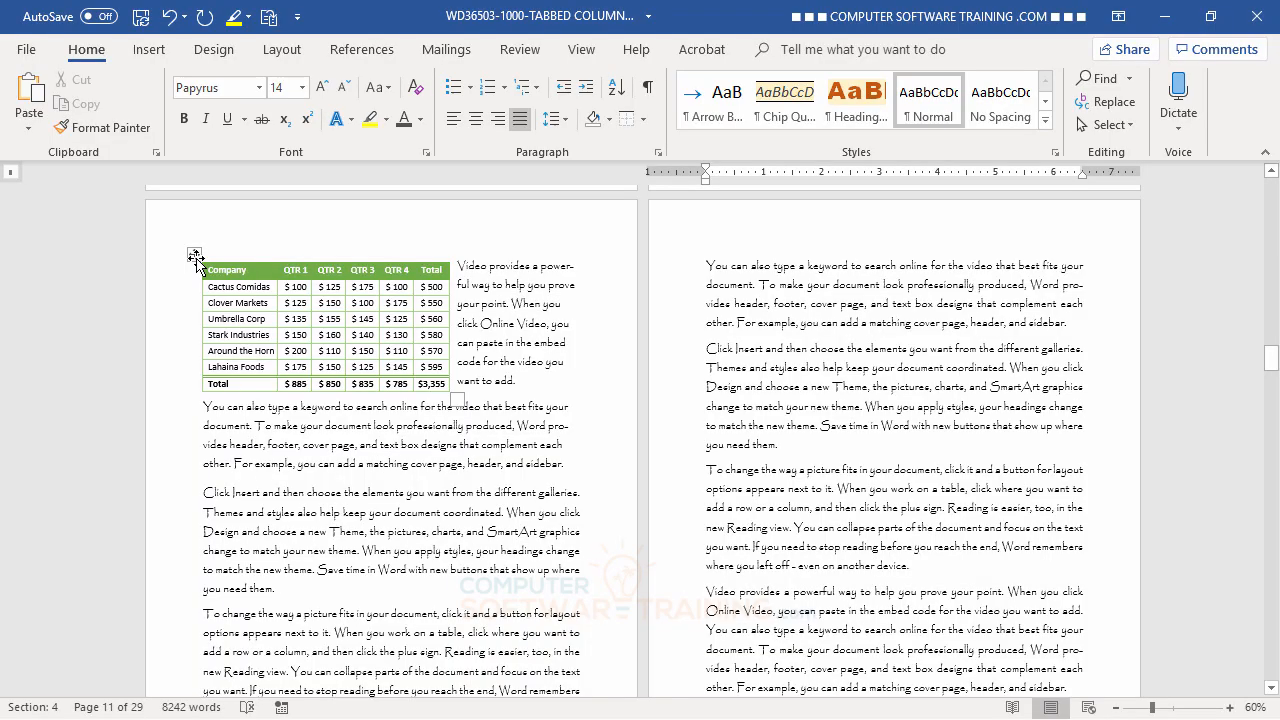
Select the whole company table and locate the Convert to Text command, then deselect the table
{"action": "left_click", "coordinate": [194, 255]}
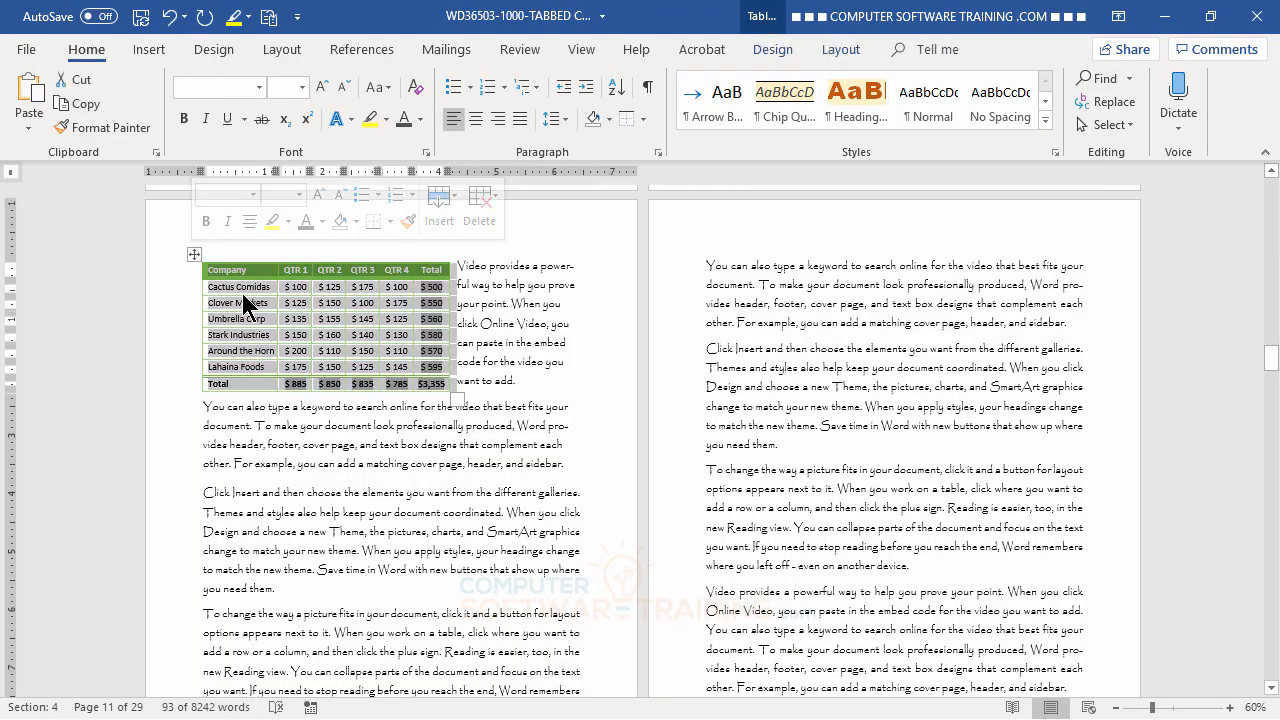
{"action": "left_click", "coordinate": [839, 52]}
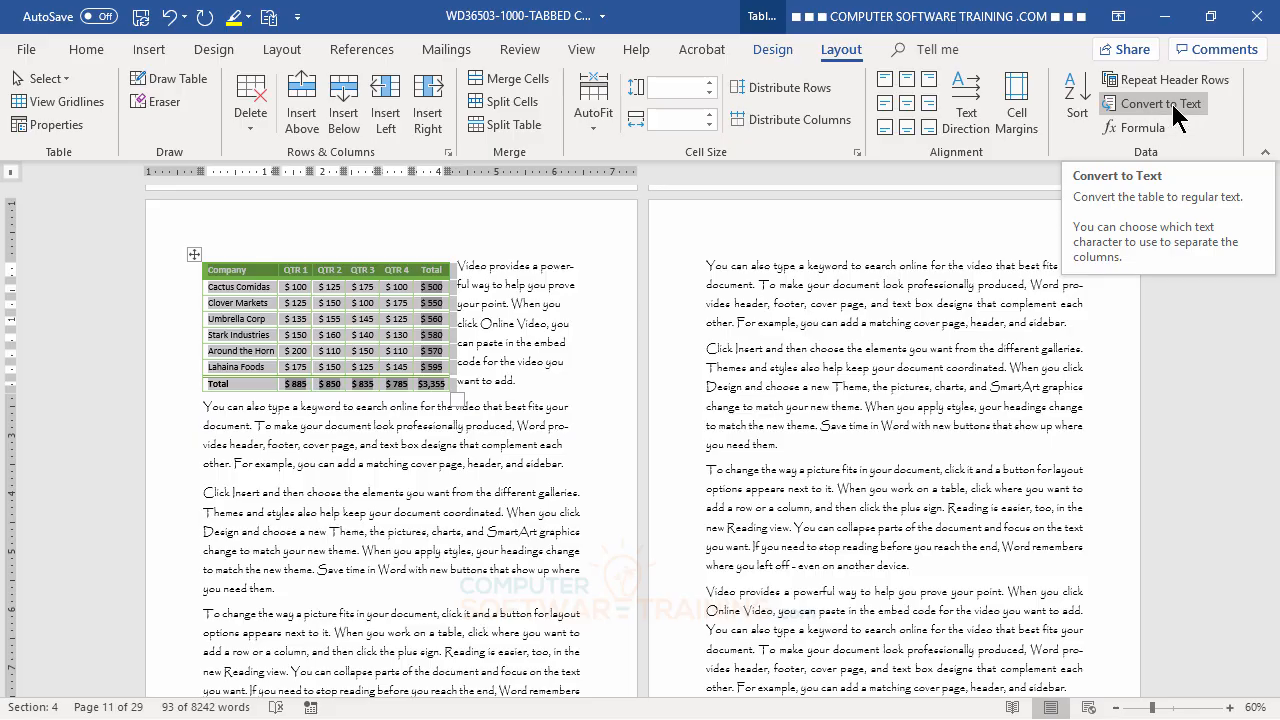
{"action": "left_click", "coordinate": [813, 348]}
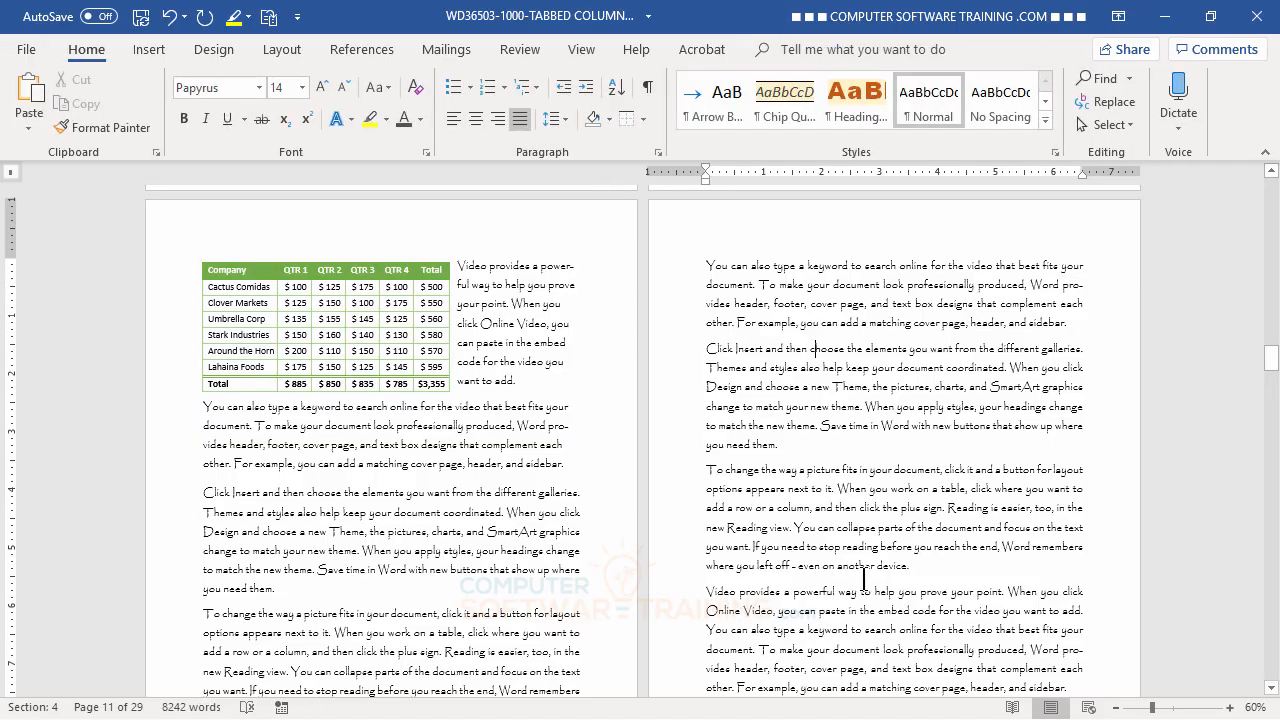
Examine the tab-aligned company data on page 14, including its header line and first company row, against the styled table on page 11
{"action": "scroll", "coordinate": [863, 580], "scroll_direction": "down", "scroll_amount": 10}
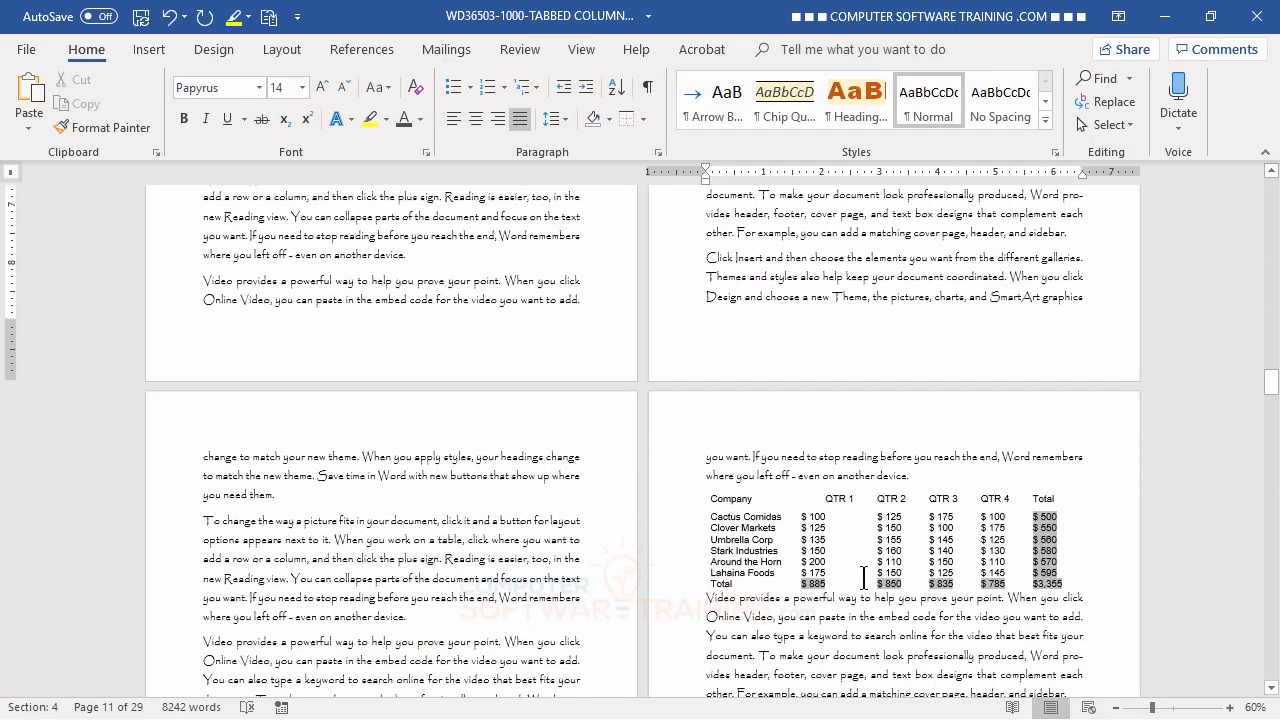
{"action": "scroll", "coordinate": [863, 580], "scroll_direction": "down", "scroll_amount": 2}
{"action": "scroll", "coordinate": [848, 580], "scroll_direction": "up", "scroll_amount": 12}
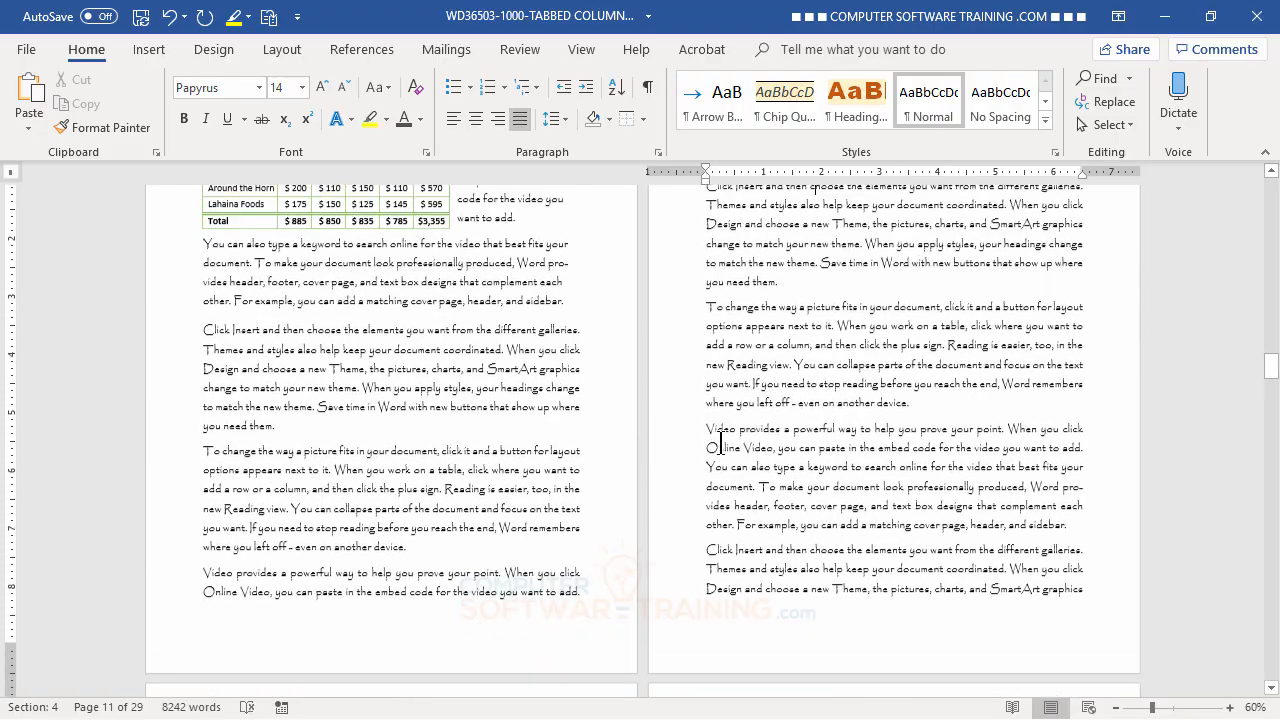
{"action": "scroll", "coordinate": [928, 477], "scroll_direction": "down", "scroll_amount": 10}
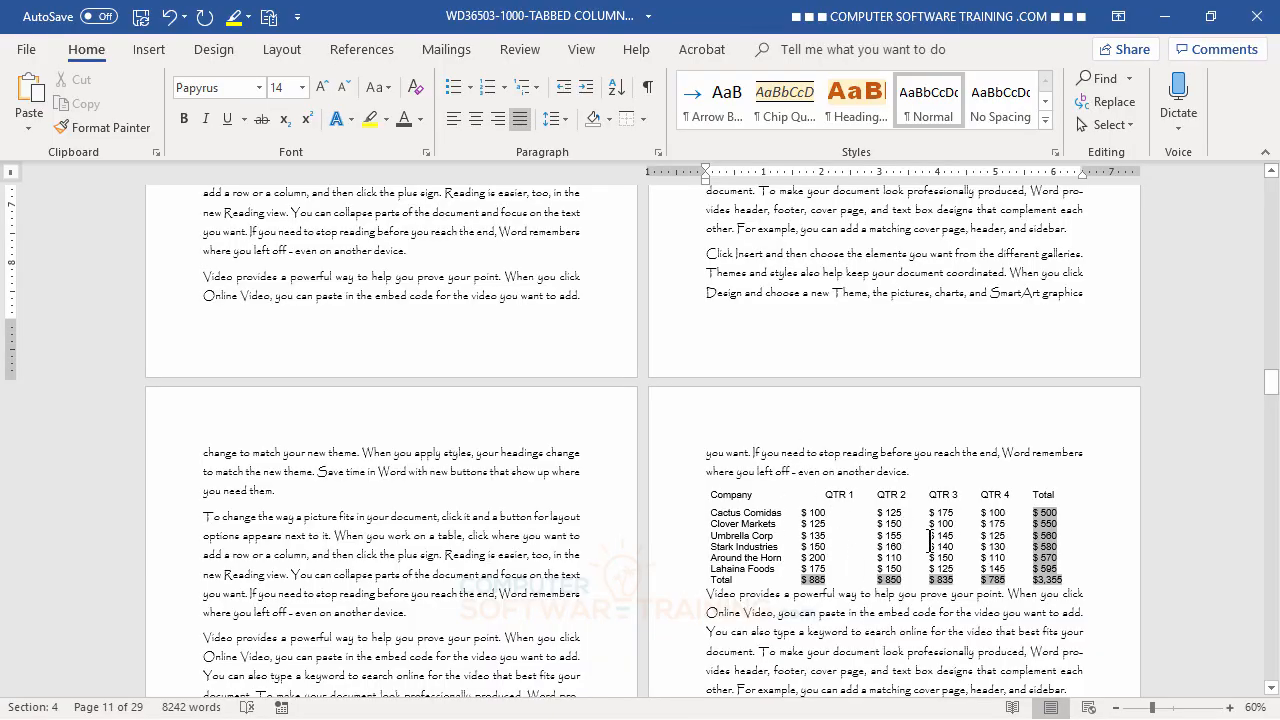
{"action": "scroll", "coordinate": [848, 593], "scroll_direction": "down", "scroll_amount": 2}
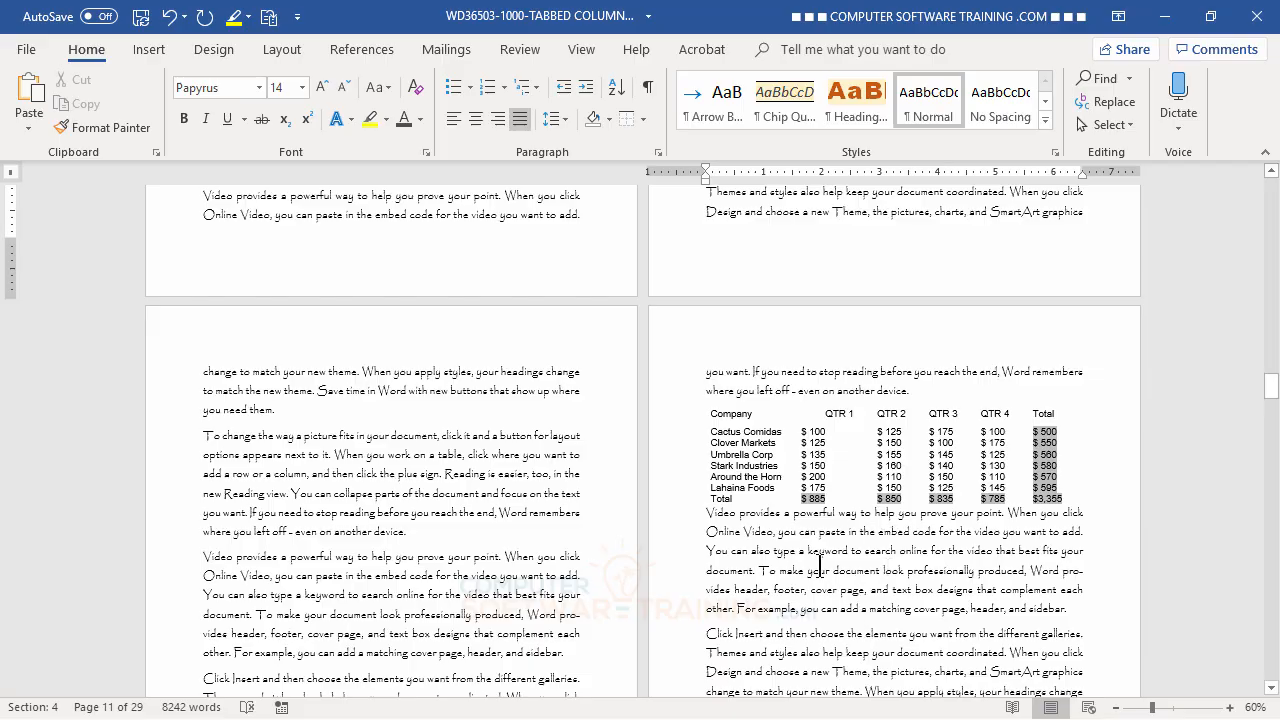
{"action": "left_click", "coordinate": [741, 413]}
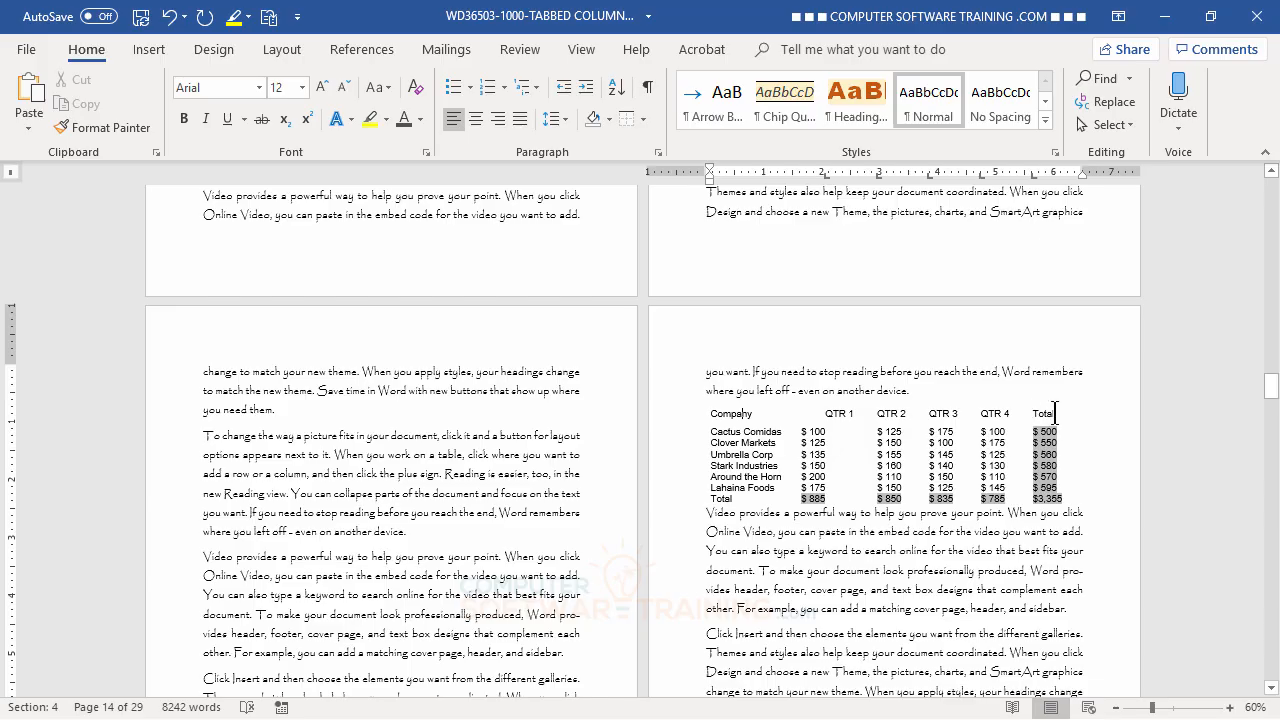
{"action": "left_click", "coordinate": [712, 432]}
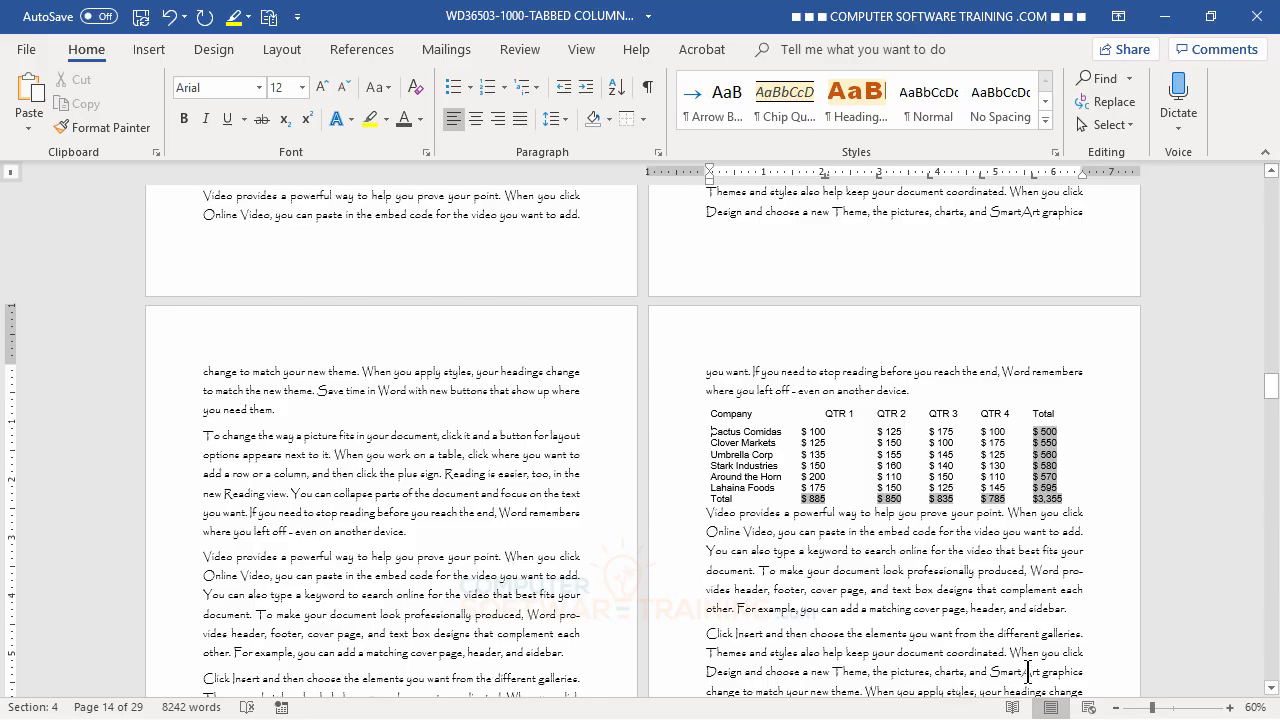
{"action": "left_click", "coordinate": [899, 578]}
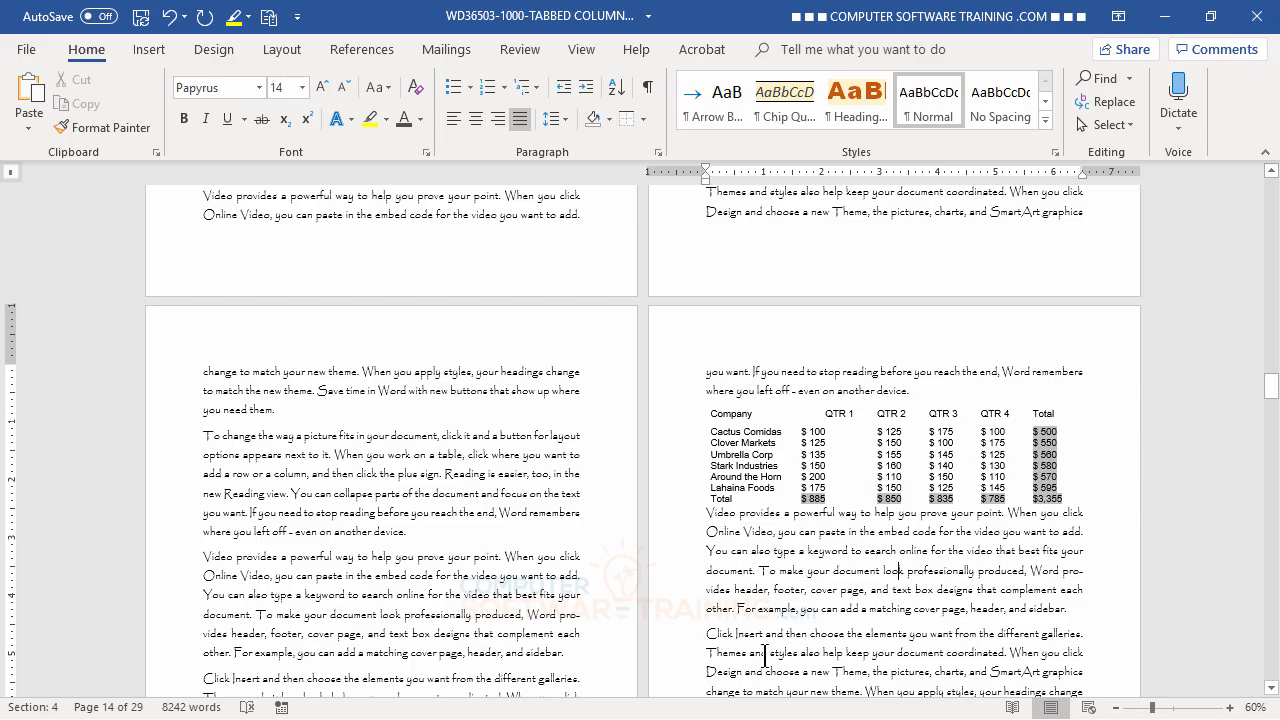
{"action": "scroll", "coordinate": [765, 656], "scroll_direction": "up", "scroll_amount": 10}
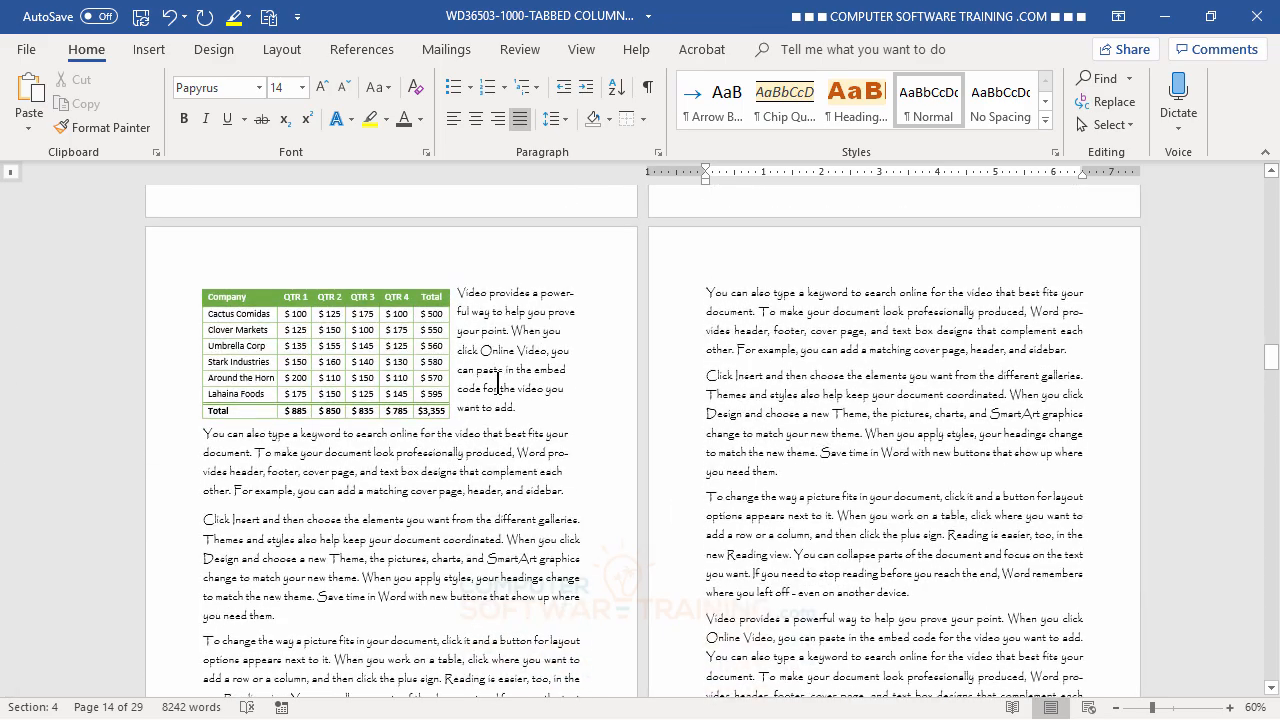
Convert the tab-aligned company data on page 14 to a six-column table, separating text at tabs with automatic fixed column width
{"action": "scroll", "coordinate": [897, 450], "scroll_direction": "down", "scroll_amount": 5}
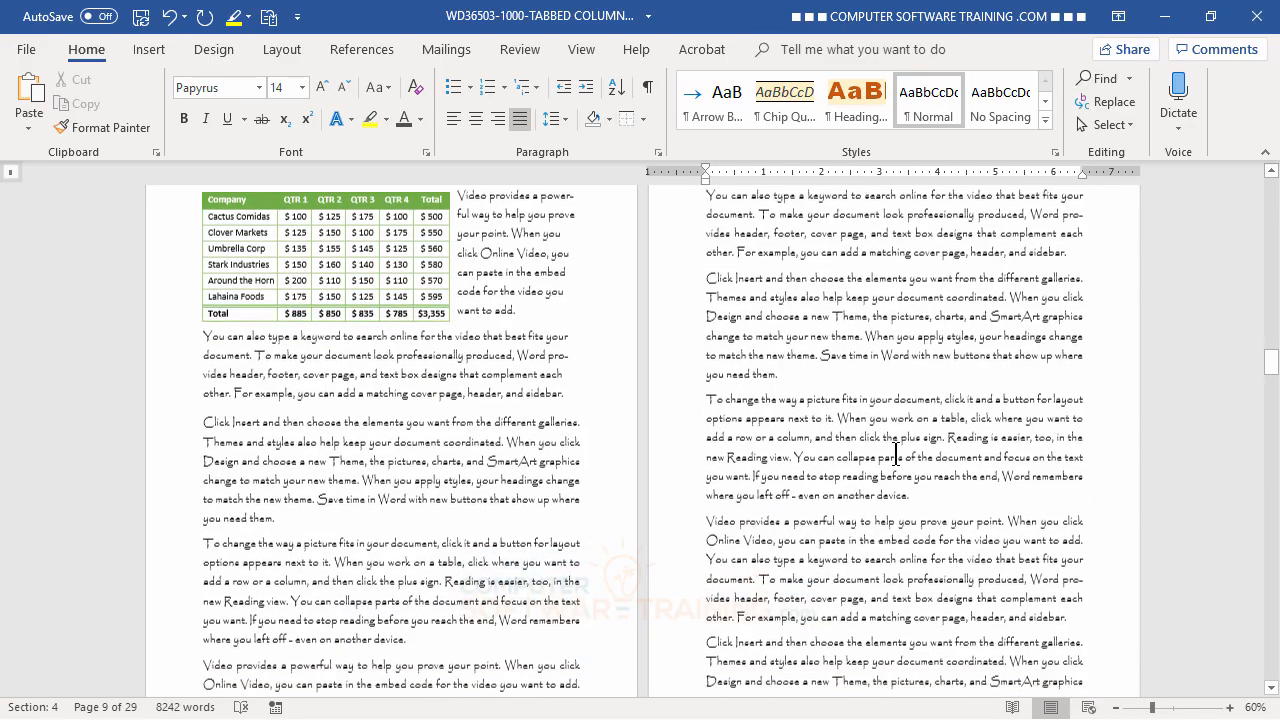
{"action": "scroll", "coordinate": [897, 463], "scroll_direction": "down", "scroll_amount": 2}
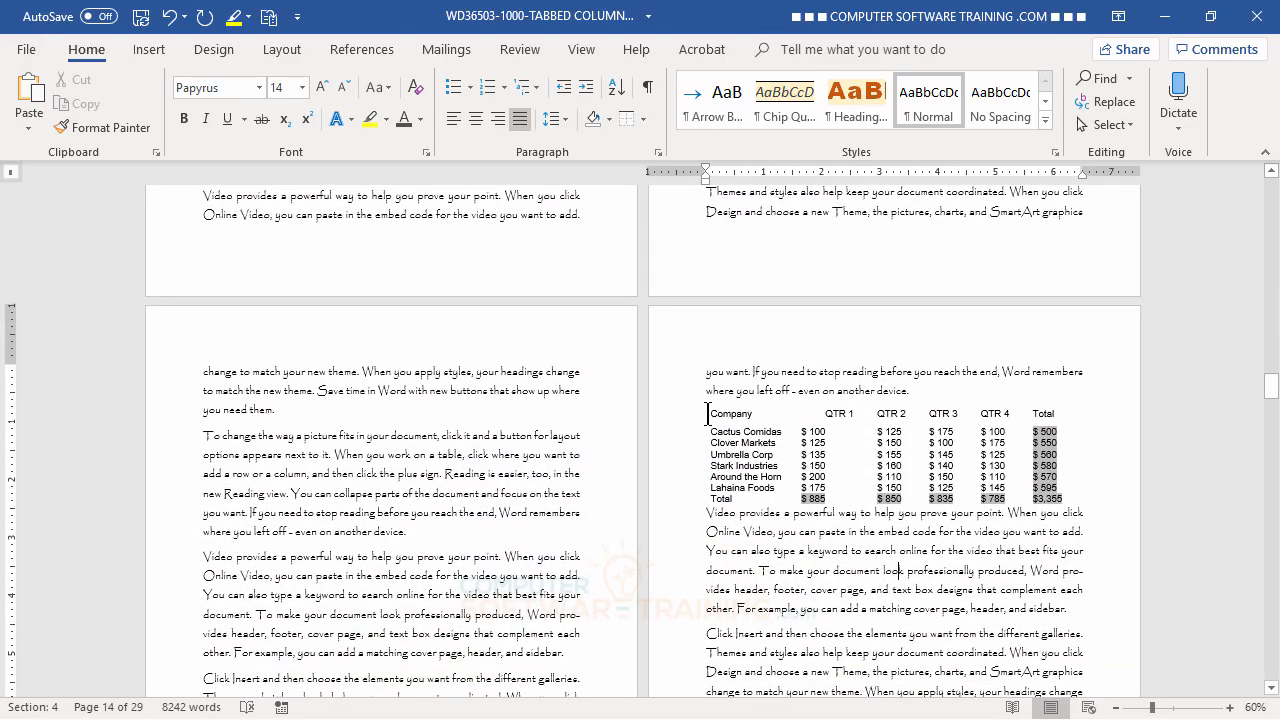
{"action": "left_click_drag", "start_coordinate": [708, 413], "coordinate": [1087, 500]}
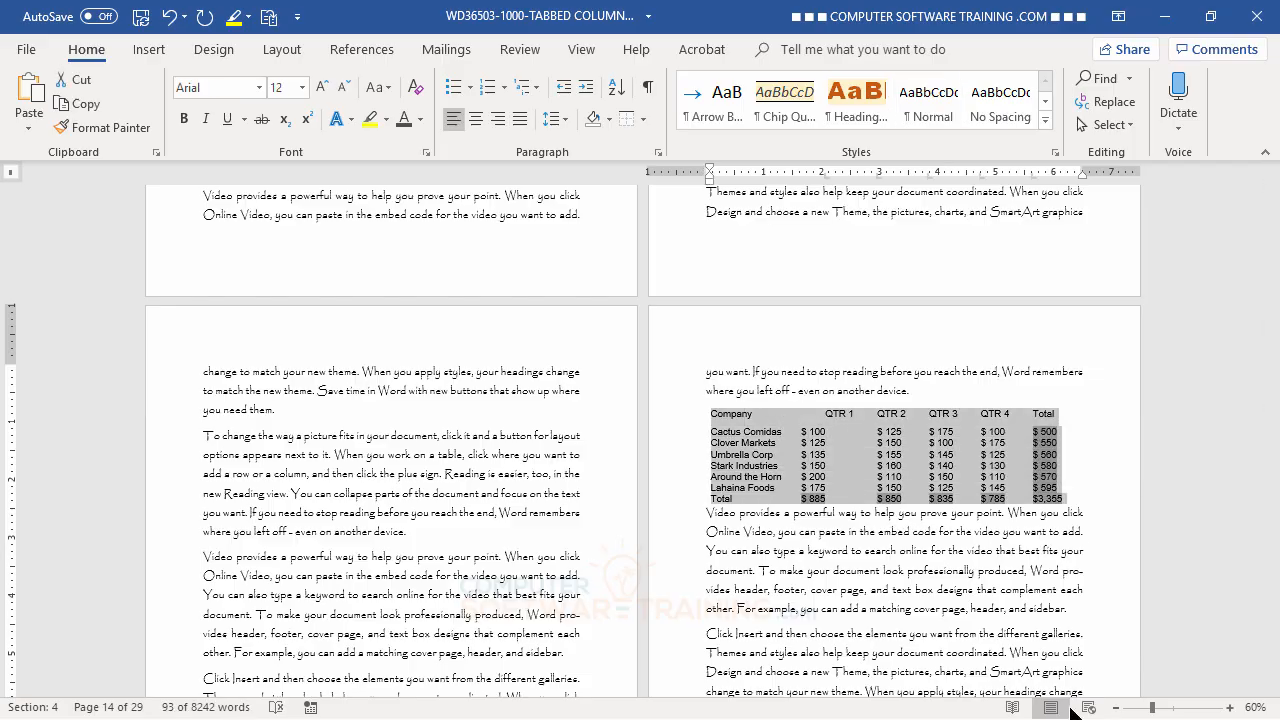
{"action": "left_click", "coordinate": [162, 55]}
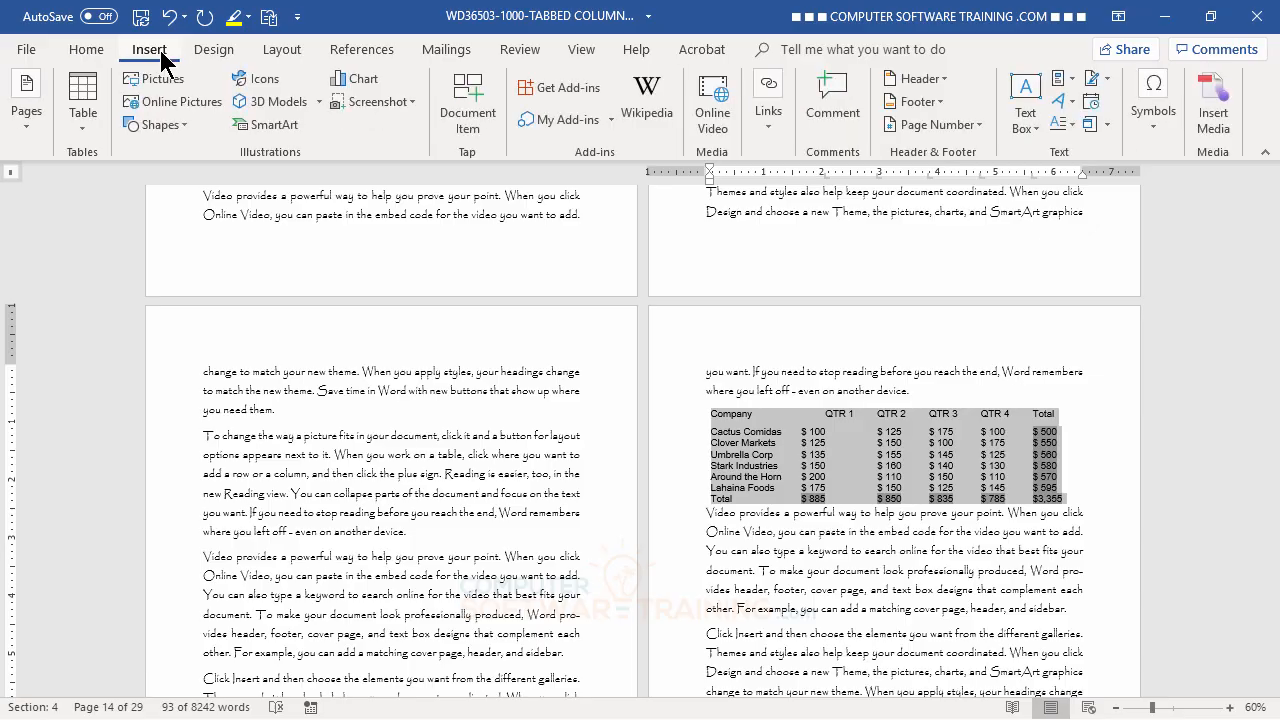
{"action": "left_click", "coordinate": [91, 127]}
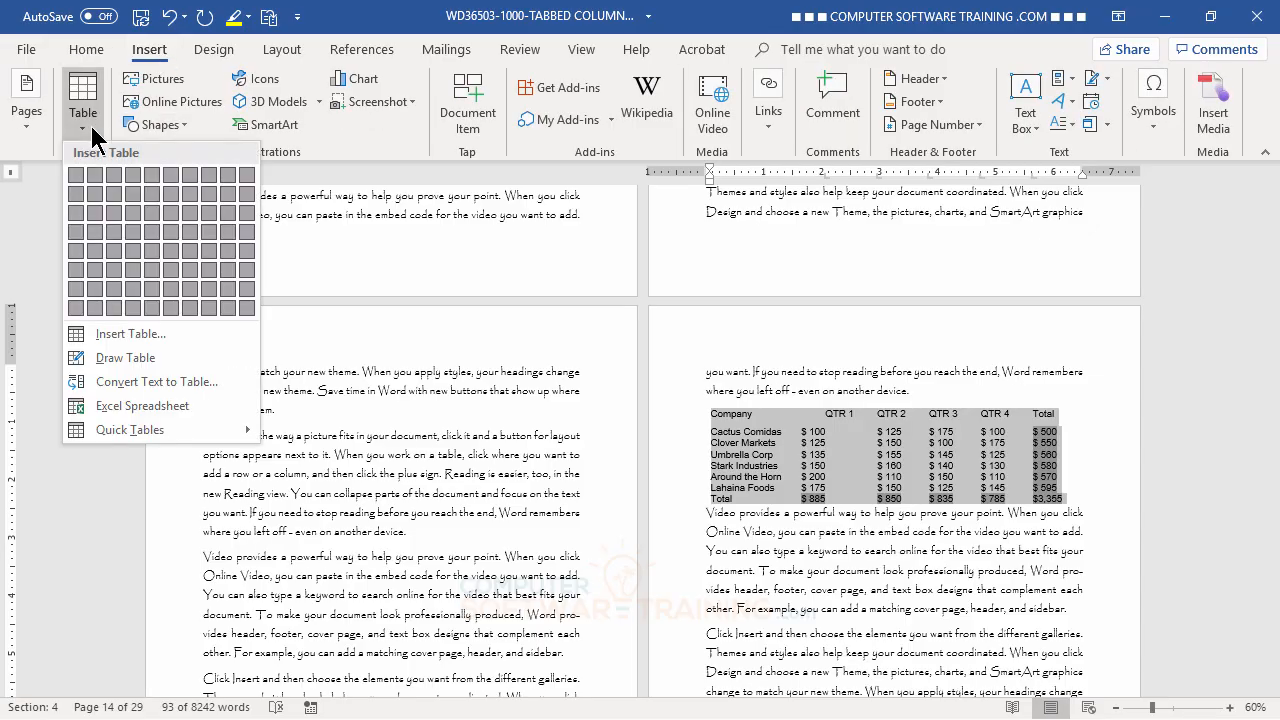
{"action": "left_click", "coordinate": [153, 383]}
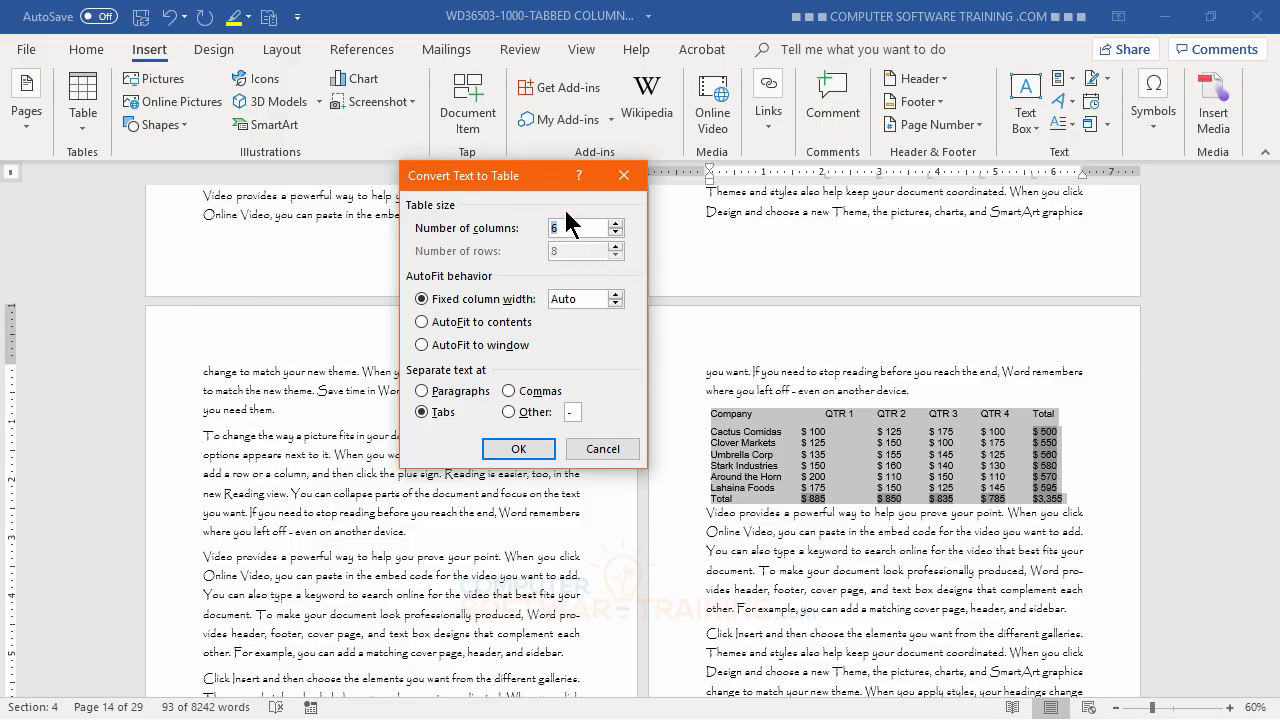
{"action": "left_click", "coordinate": [519, 449]}
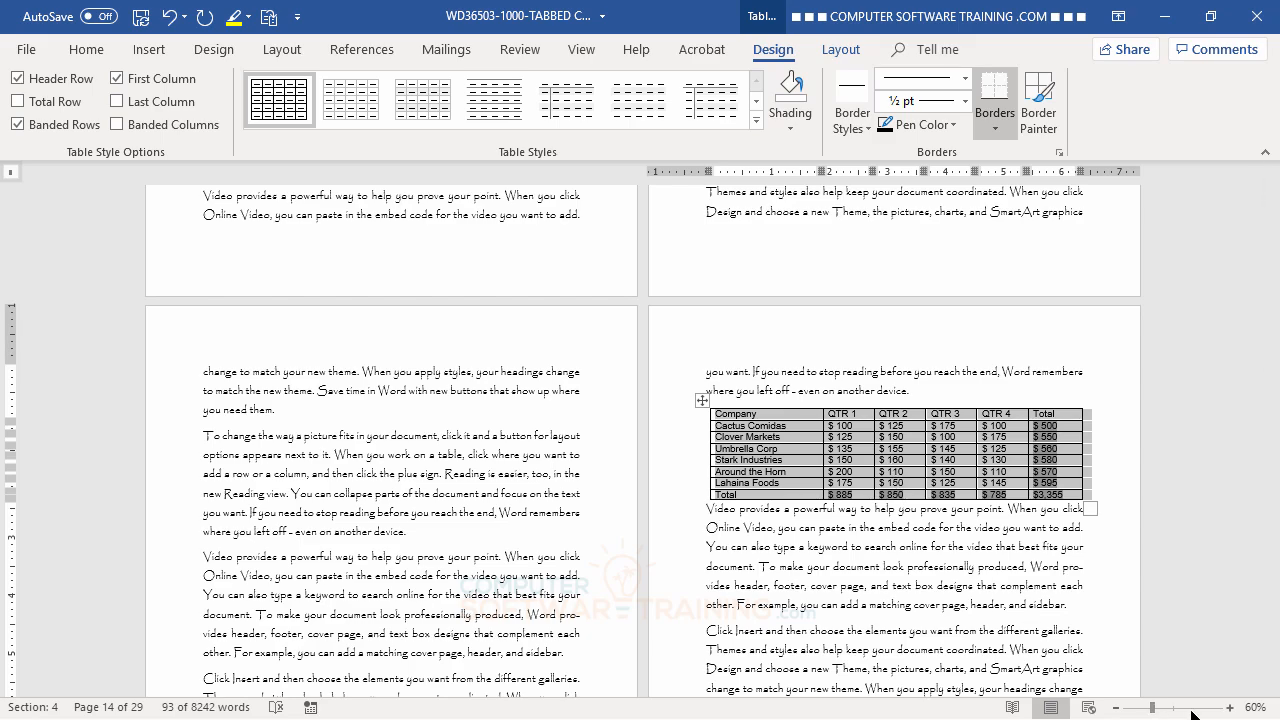
Apply the orange grid table style with a solid header row and banded rows to the converted company table
{"action": "left_click", "coordinate": [1236, 711]}
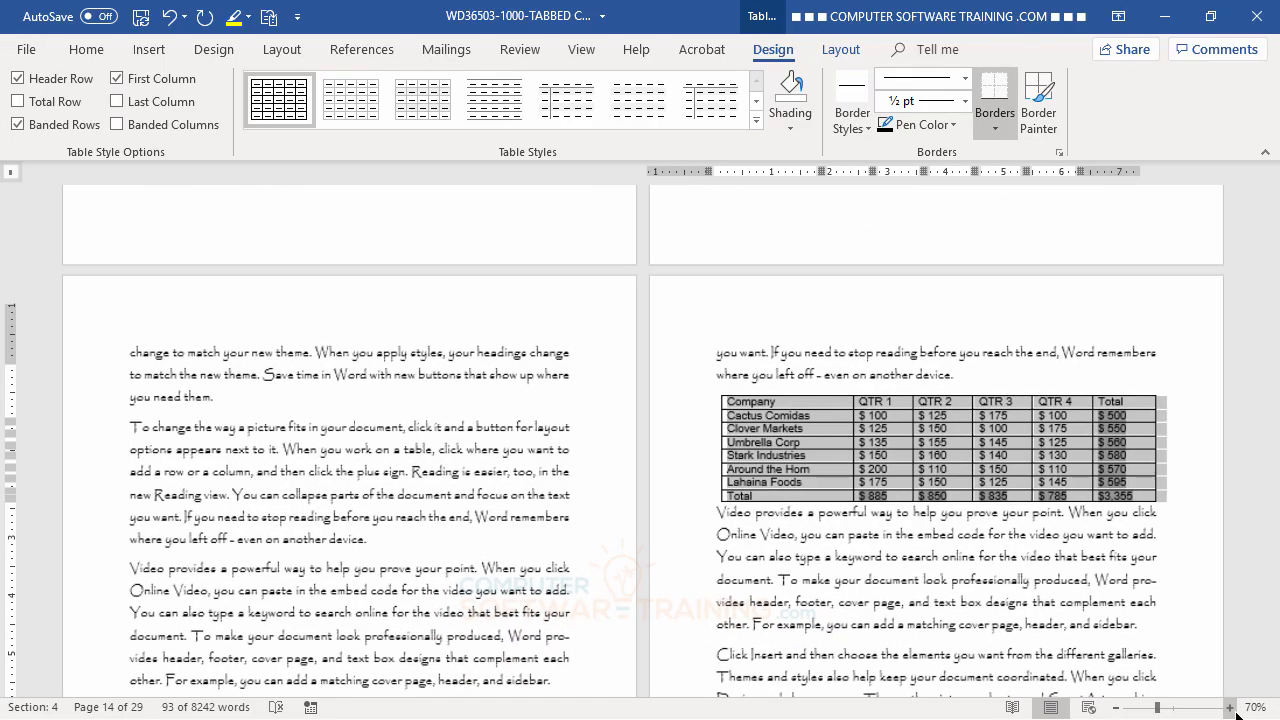
{"action": "left_click", "coordinate": [1236, 711]}
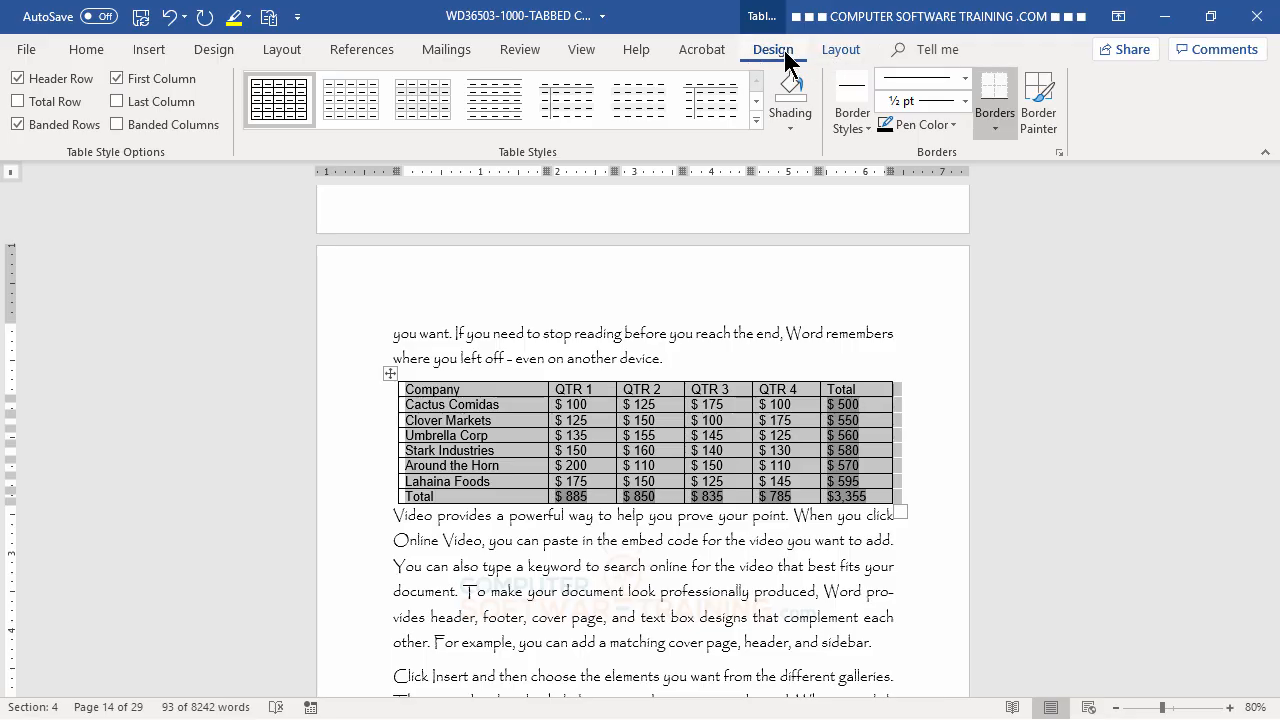
{"action": "left_click", "coordinate": [757, 121]}
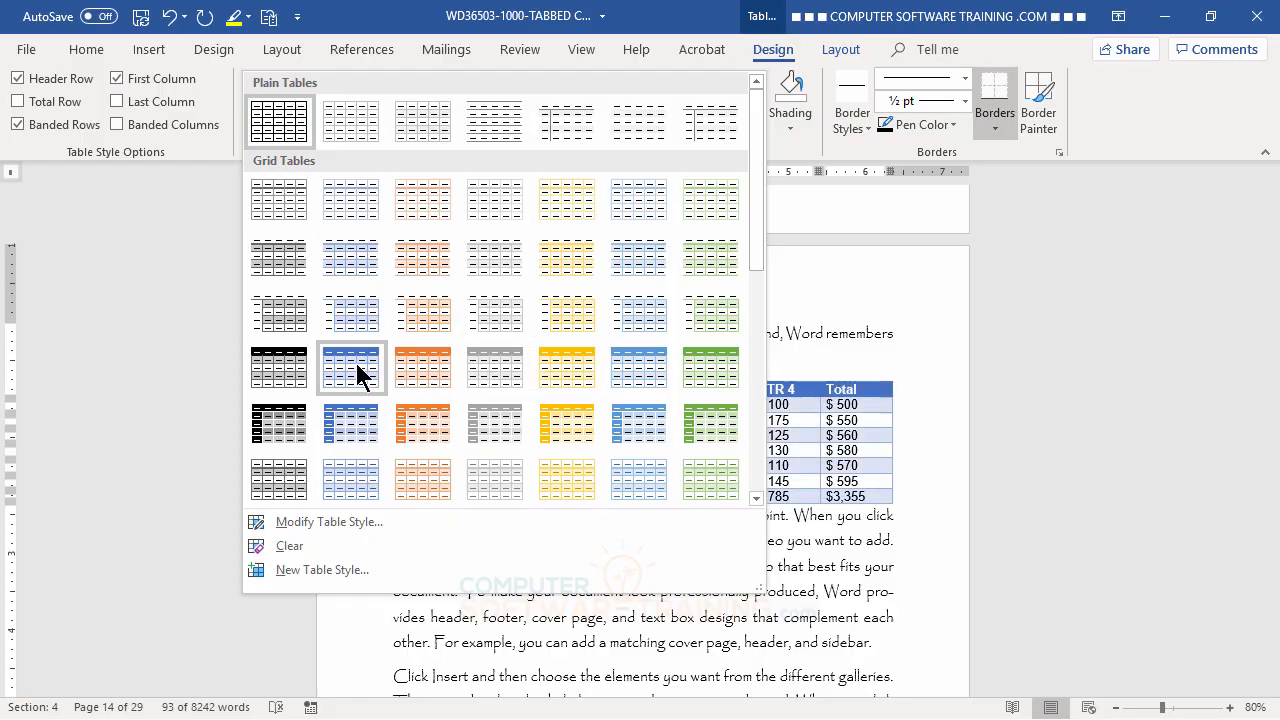
{"action": "left_click", "coordinate": [425, 364]}
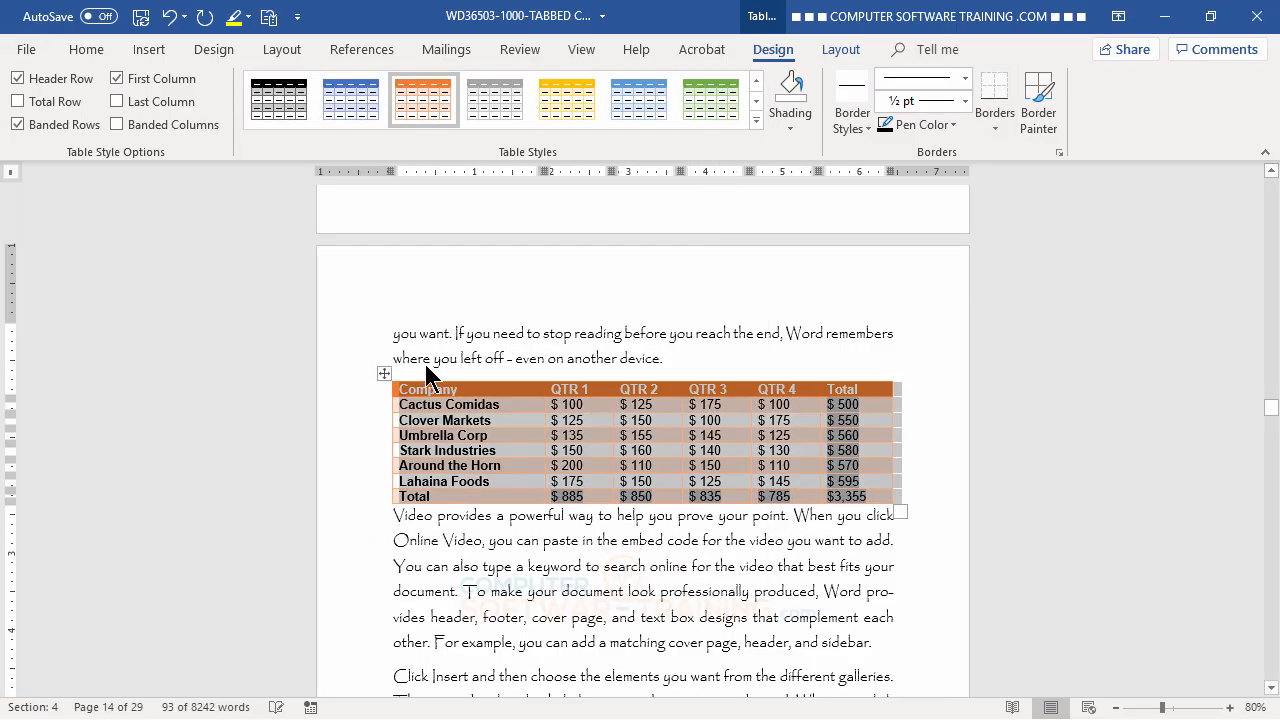
{"action": "left_click", "coordinate": [665, 558]}
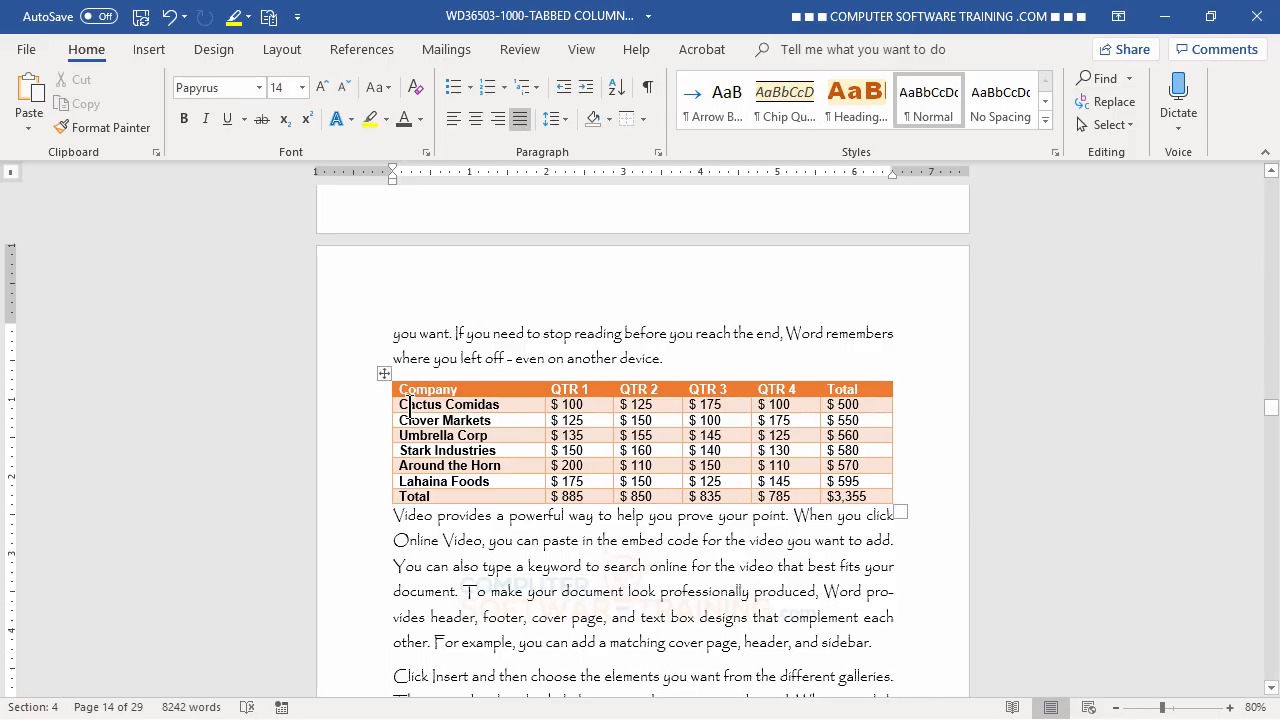
Remove the bold formatting from all cells below the header row, from Cactus Comidas through the Total row
{"action": "left_click_drag", "start_coordinate": [399, 404], "coordinate": [865, 494]}
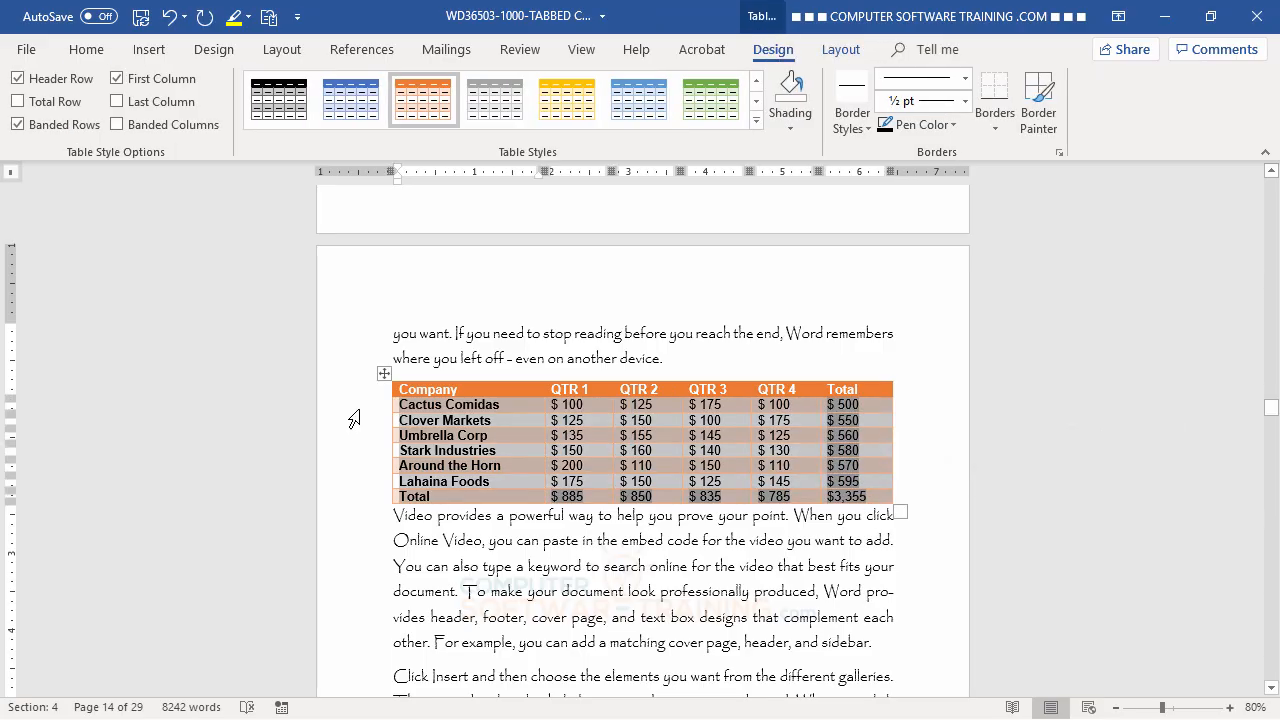
{"action": "left_click", "coordinate": [87, 50]}
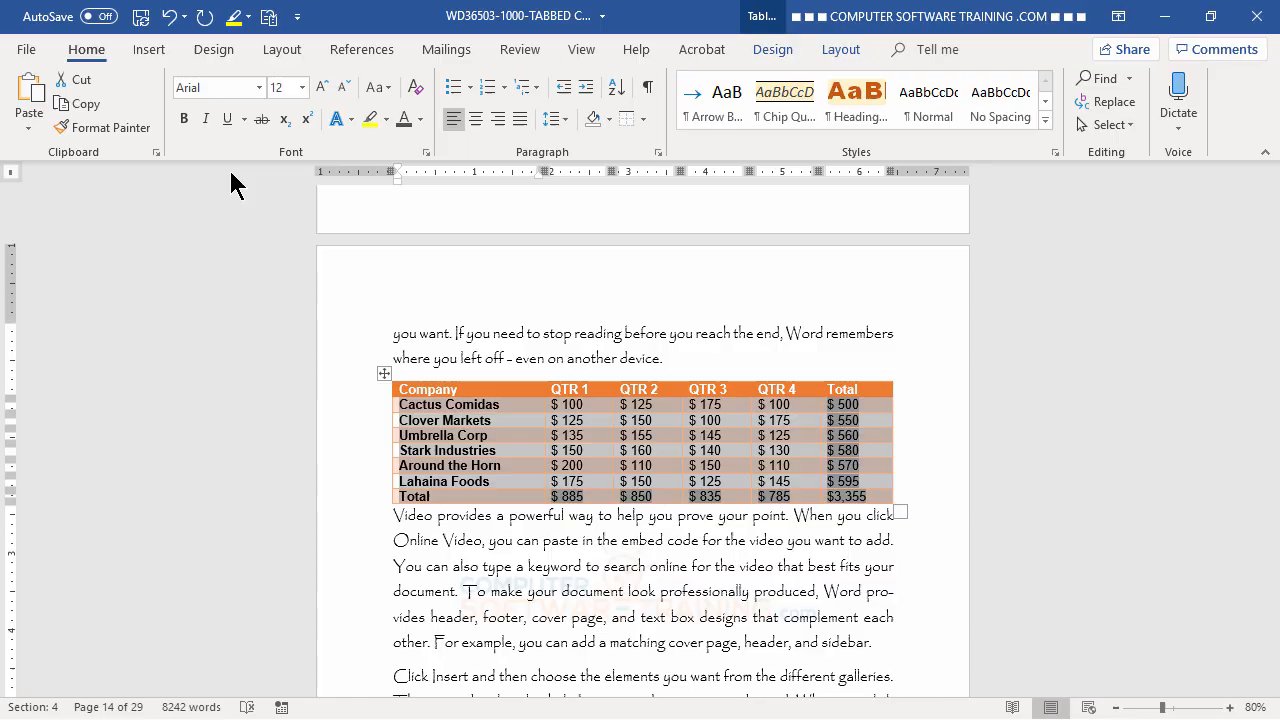
{"action": "left_click", "coordinate": [184, 119]}
{"action": "left_click", "coordinate": [184, 119]}
{"action": "left_click", "coordinate": [184, 119]}
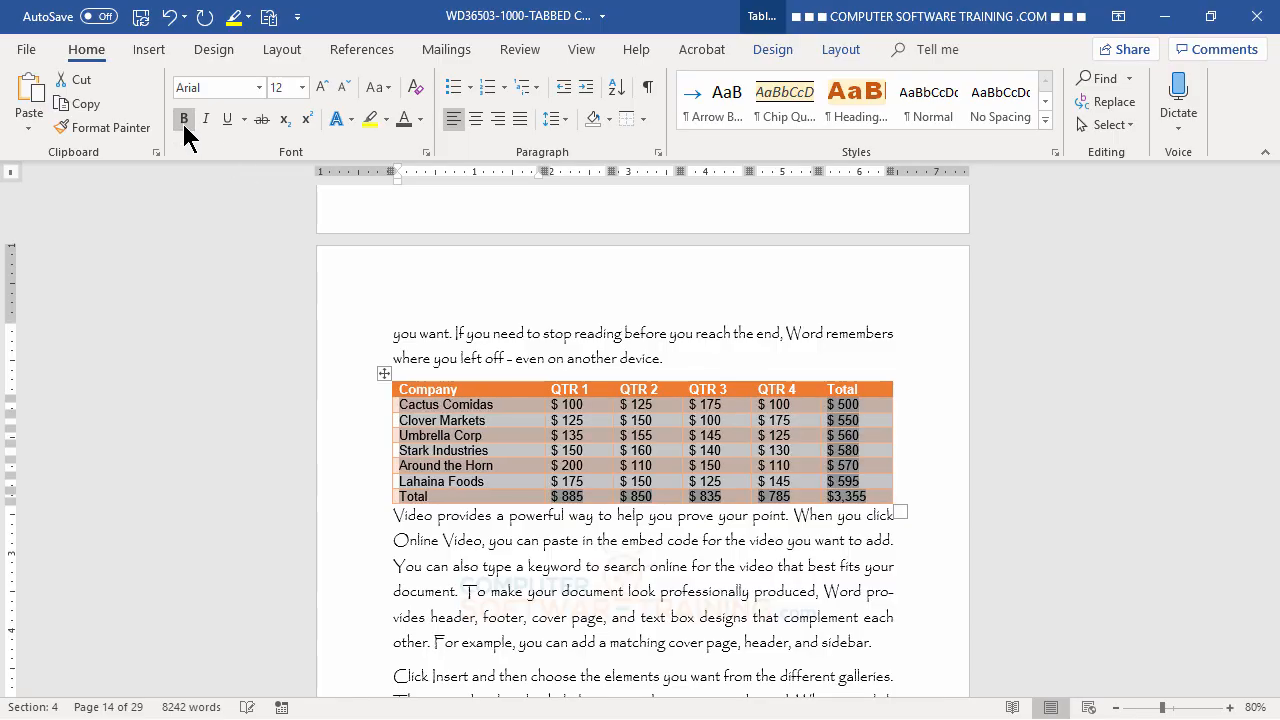
{"action": "left_click", "coordinate": [524, 546]}
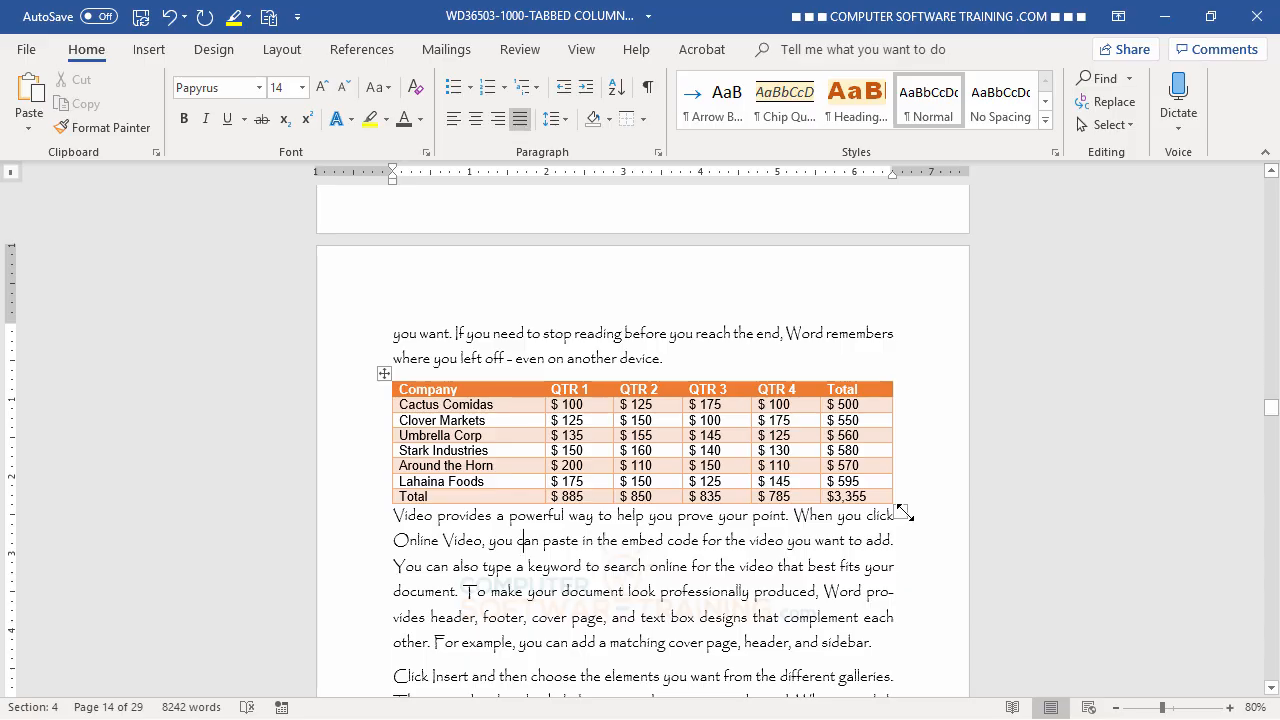
Enlarge the whole table slightly, and align the company names and Total label vertically centered at the left of their cells
{"action": "left_click_drag", "start_coordinate": [903, 512], "coordinate": [897, 524]}
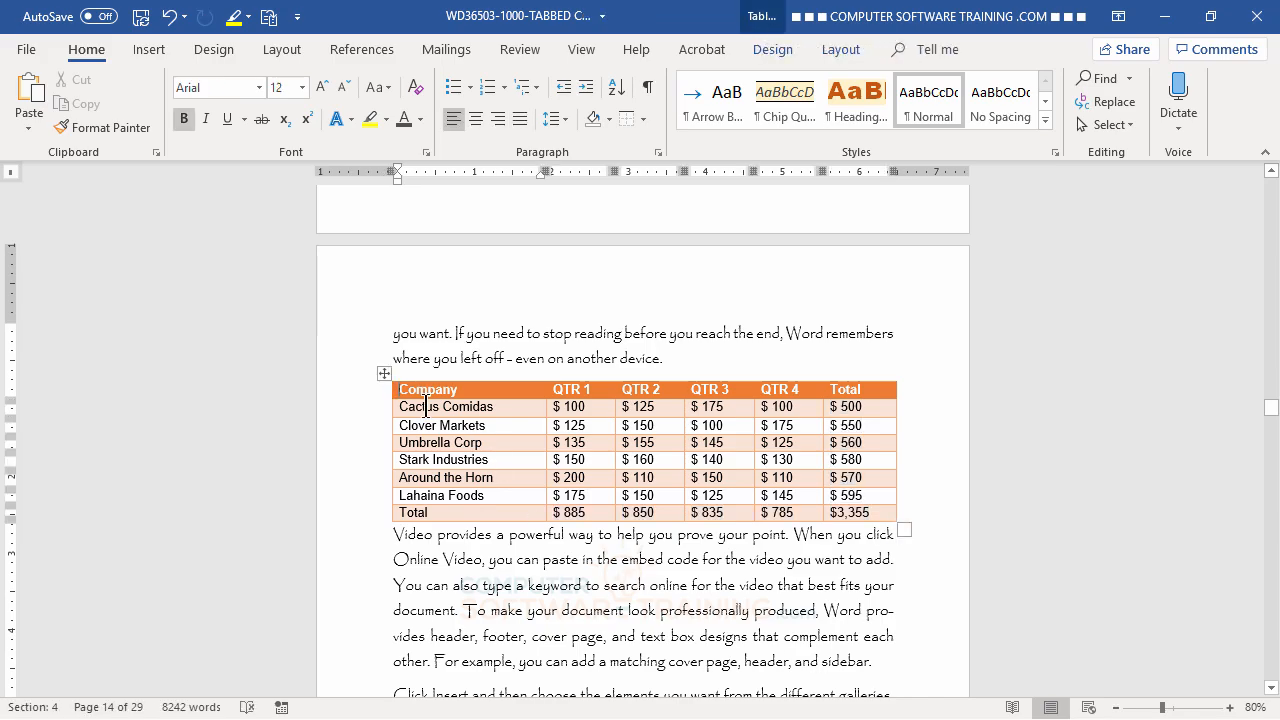
{"action": "left_click_drag", "start_coordinate": [412, 416], "coordinate": [430, 512]}
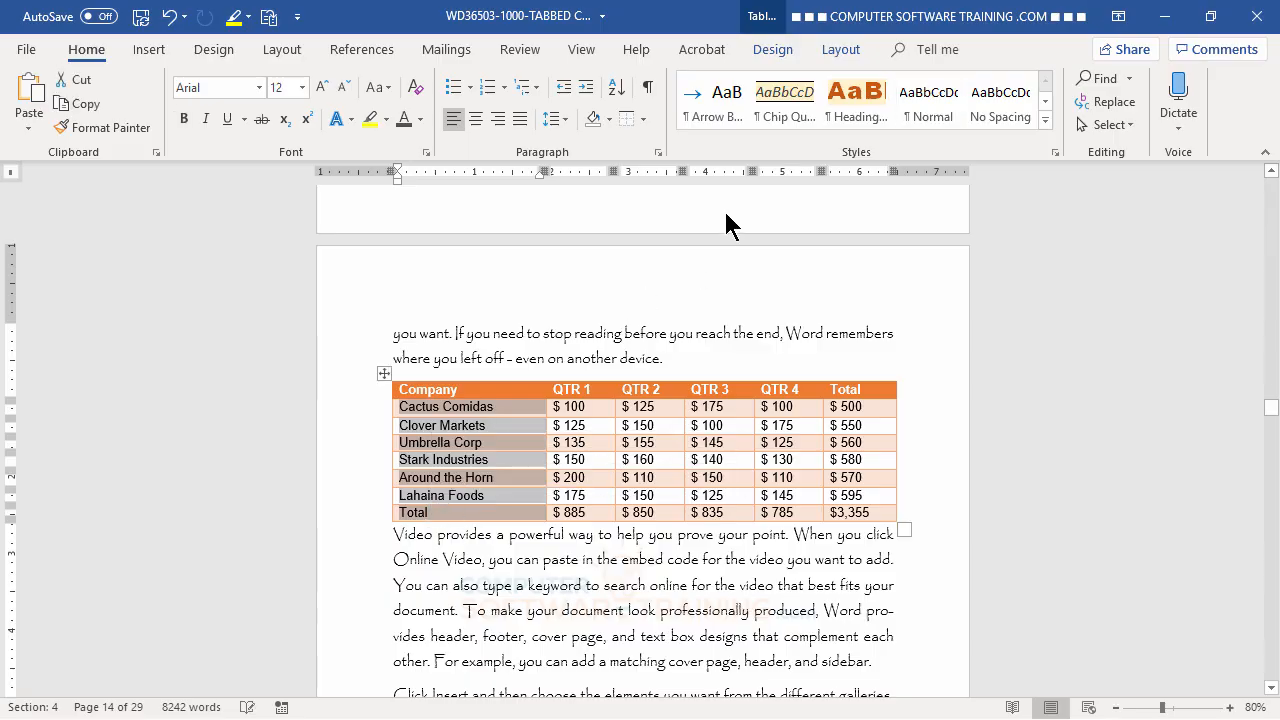
{"action": "left_click", "coordinate": [855, 57]}
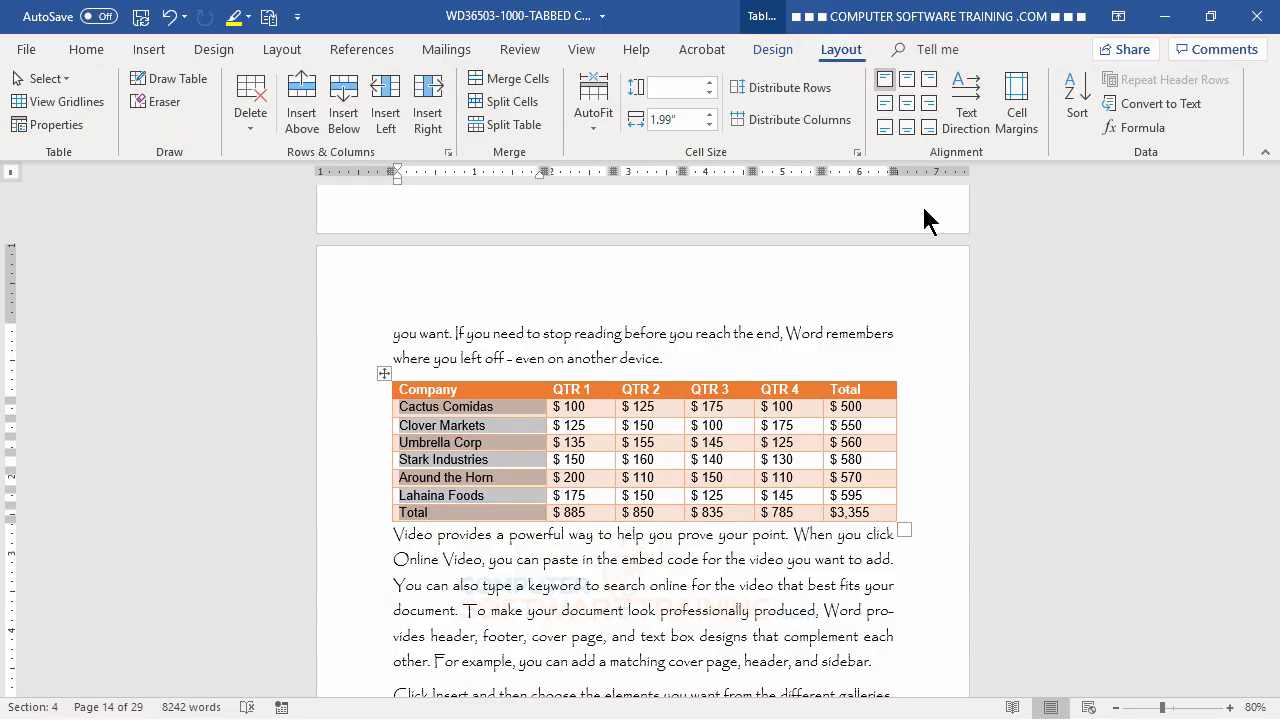
{"action": "left_click", "coordinate": [883, 108]}
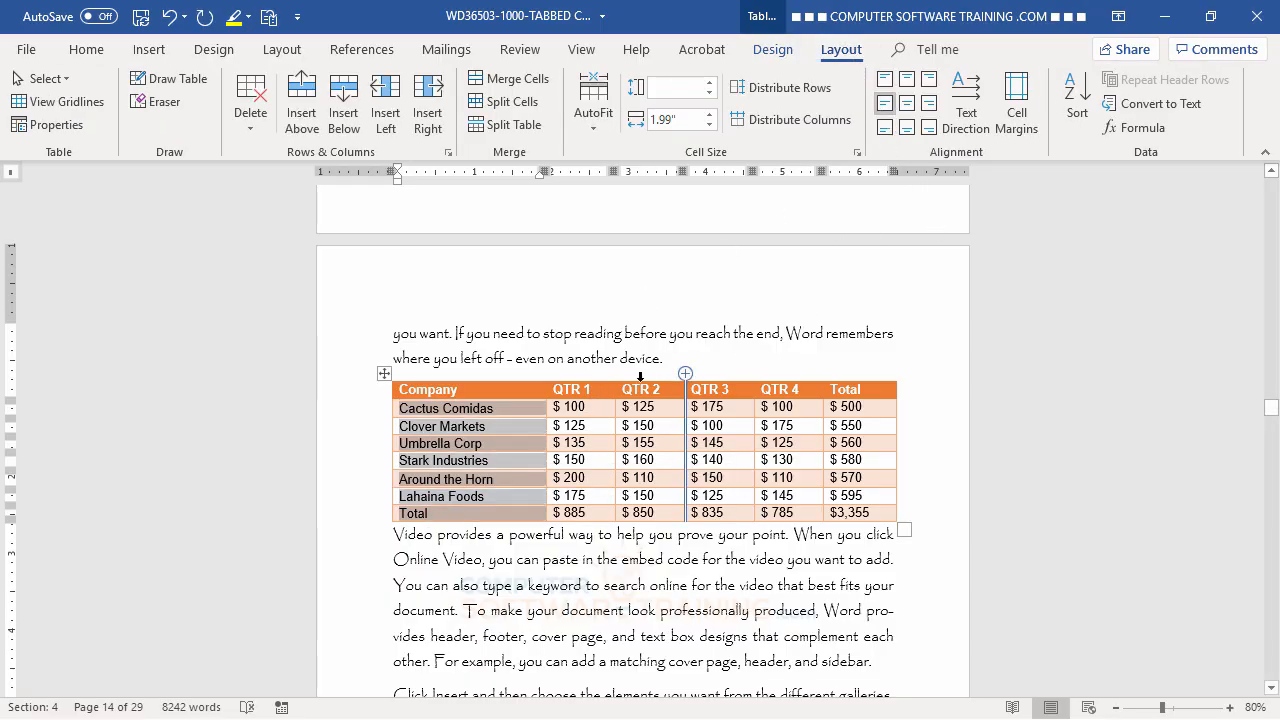
Center the quarterly and total amounts and the QTR 1 through Total headings horizontally and vertically in their cells
{"action": "left_click_drag", "start_coordinate": [589, 412], "coordinate": [859, 515]}
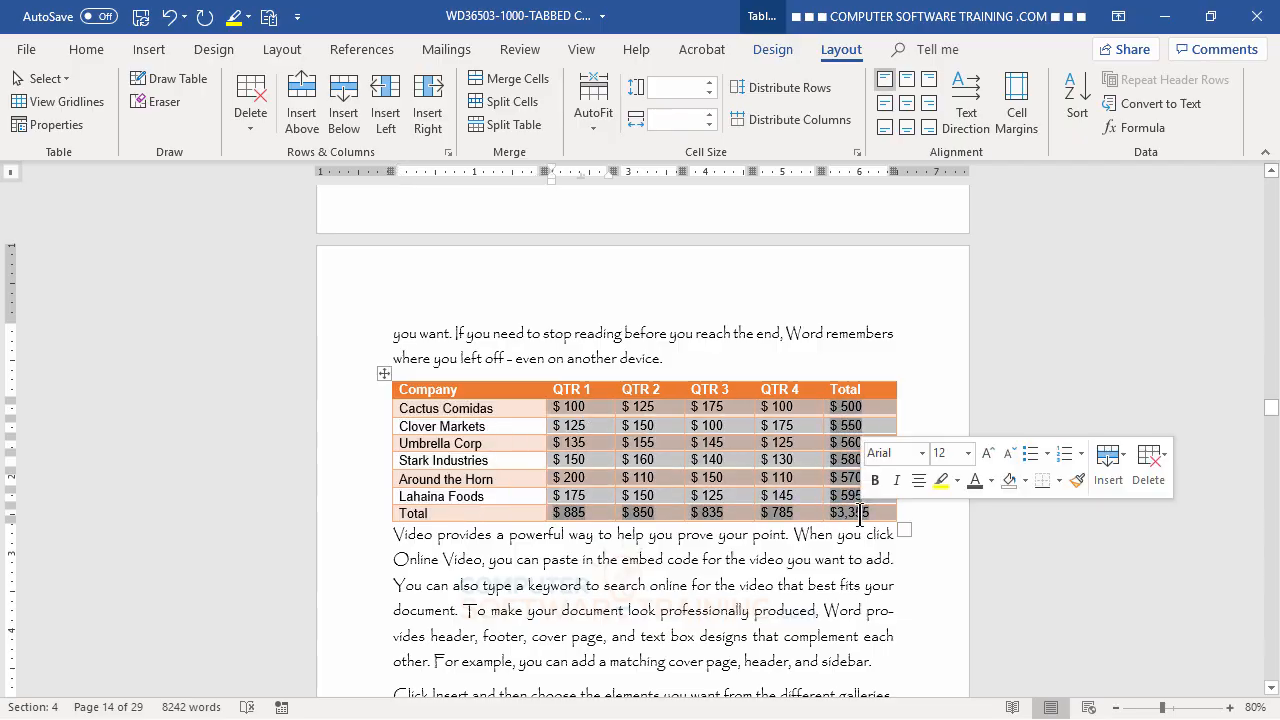
{"action": "left_click", "coordinate": [905, 105]}
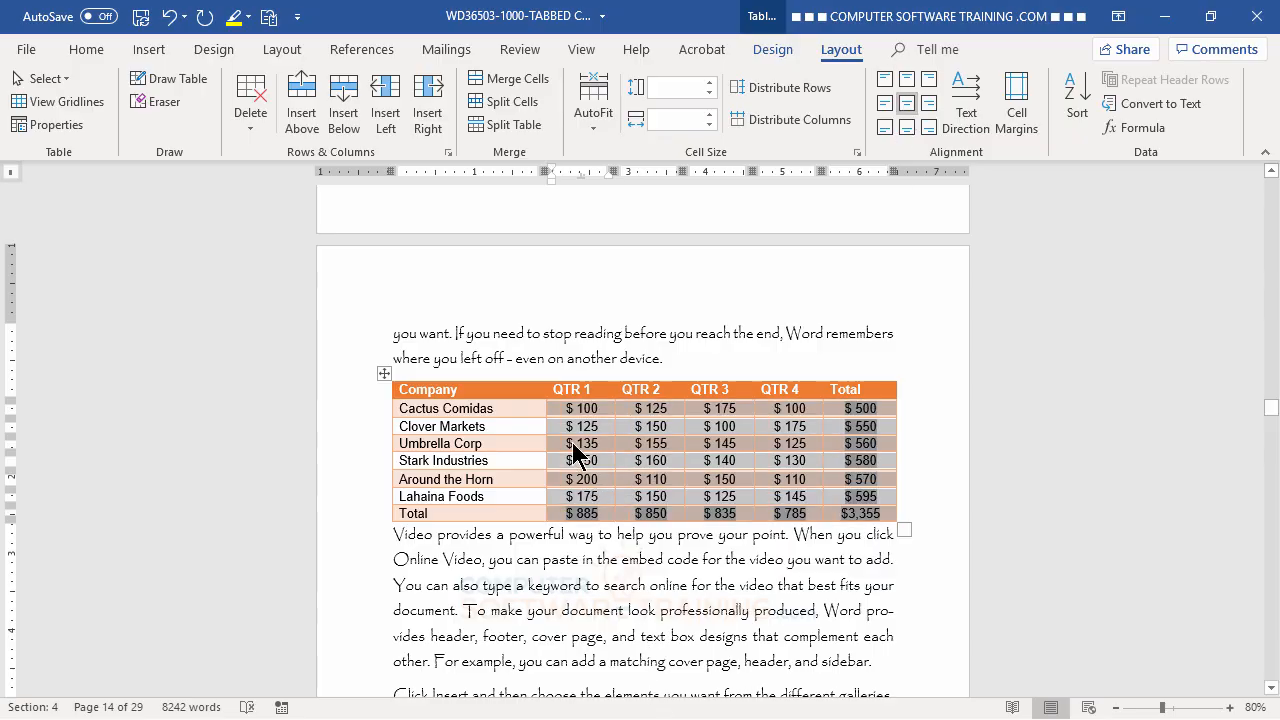
{"action": "left_click_drag", "start_coordinate": [565, 390], "coordinate": [849, 393]}
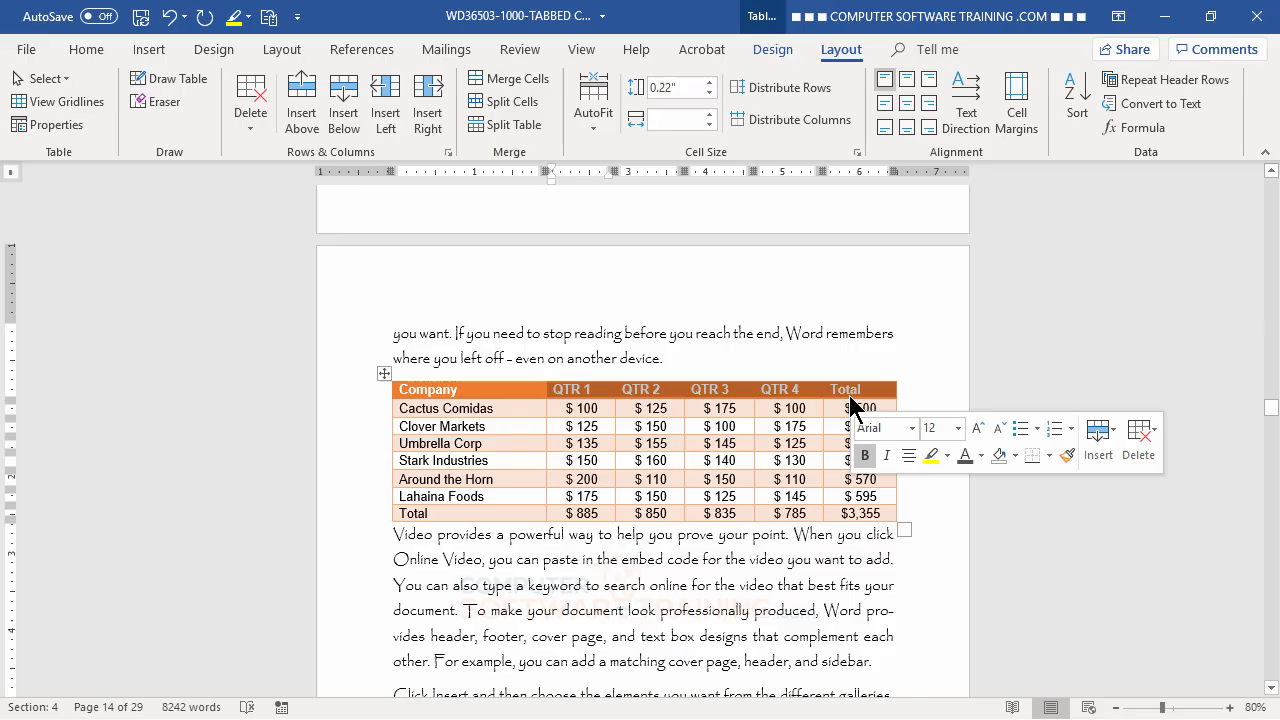
{"action": "left_click", "coordinate": [907, 104]}
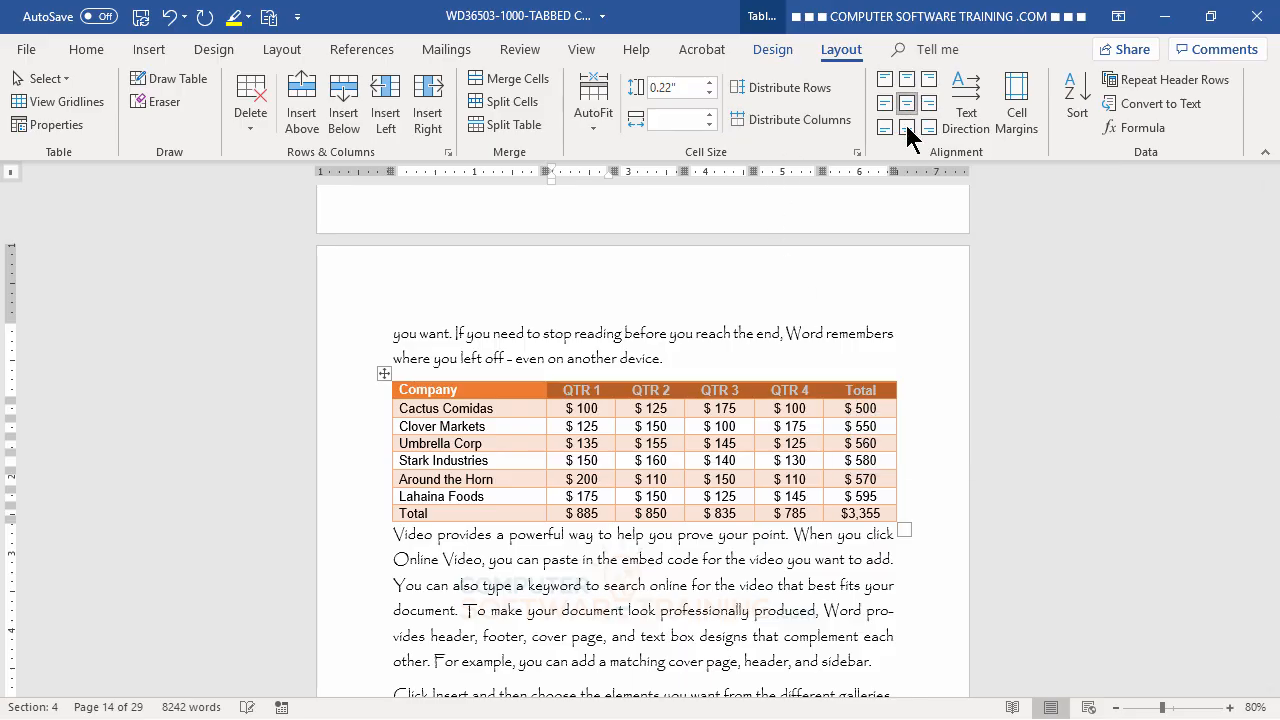
{"action": "left_click", "coordinate": [640, 590]}
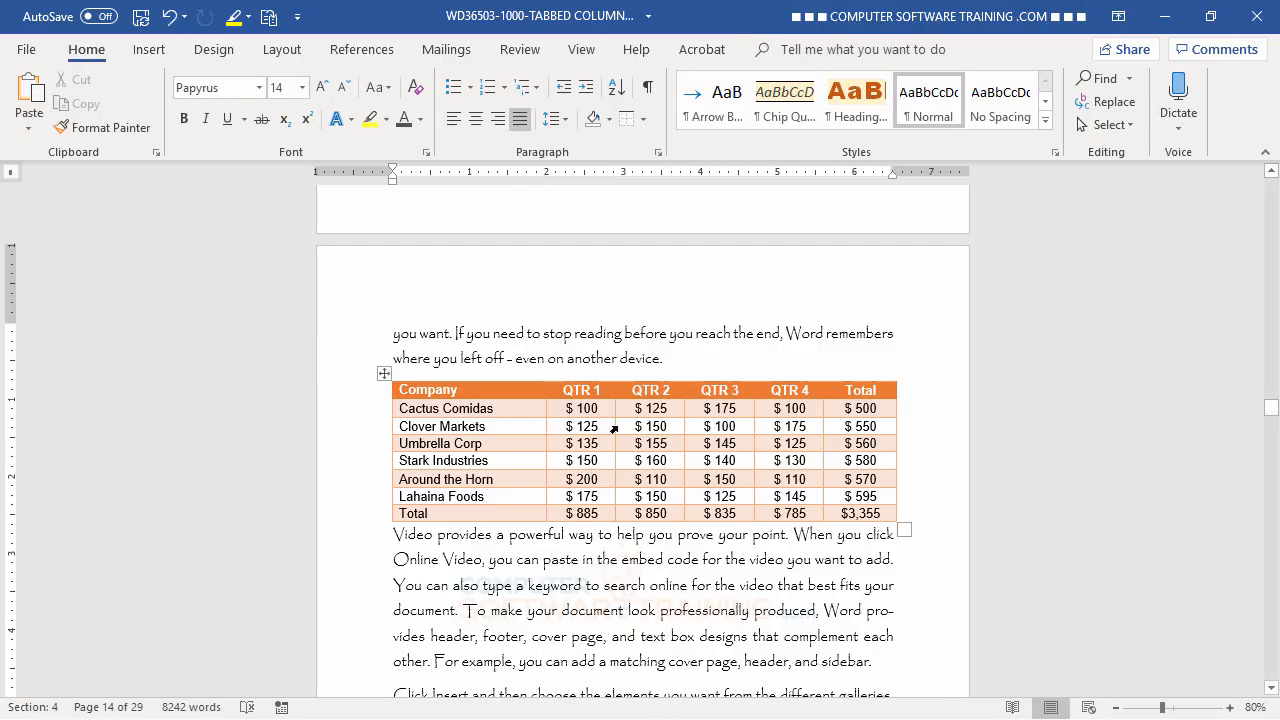
Turn on Total Row formatting for the orange company table
{"action": "left_click", "coordinate": [650, 452]}
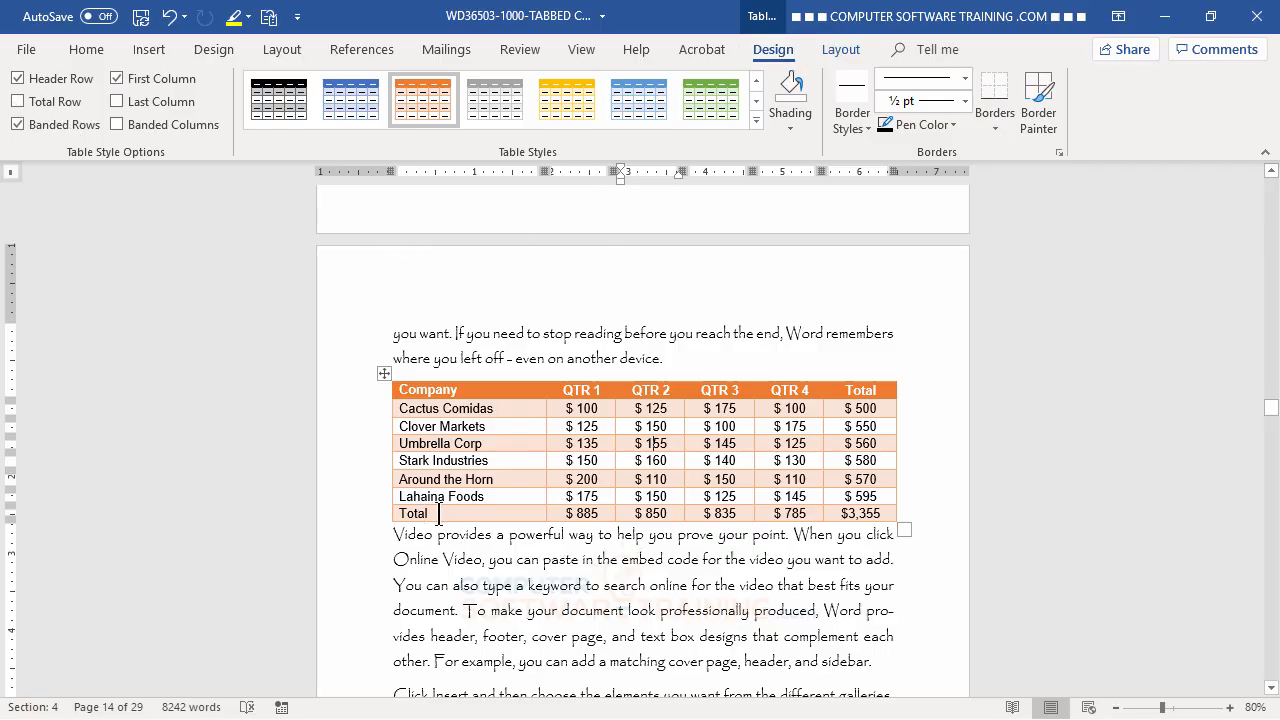
{"action": "left_click", "coordinate": [18, 103]}
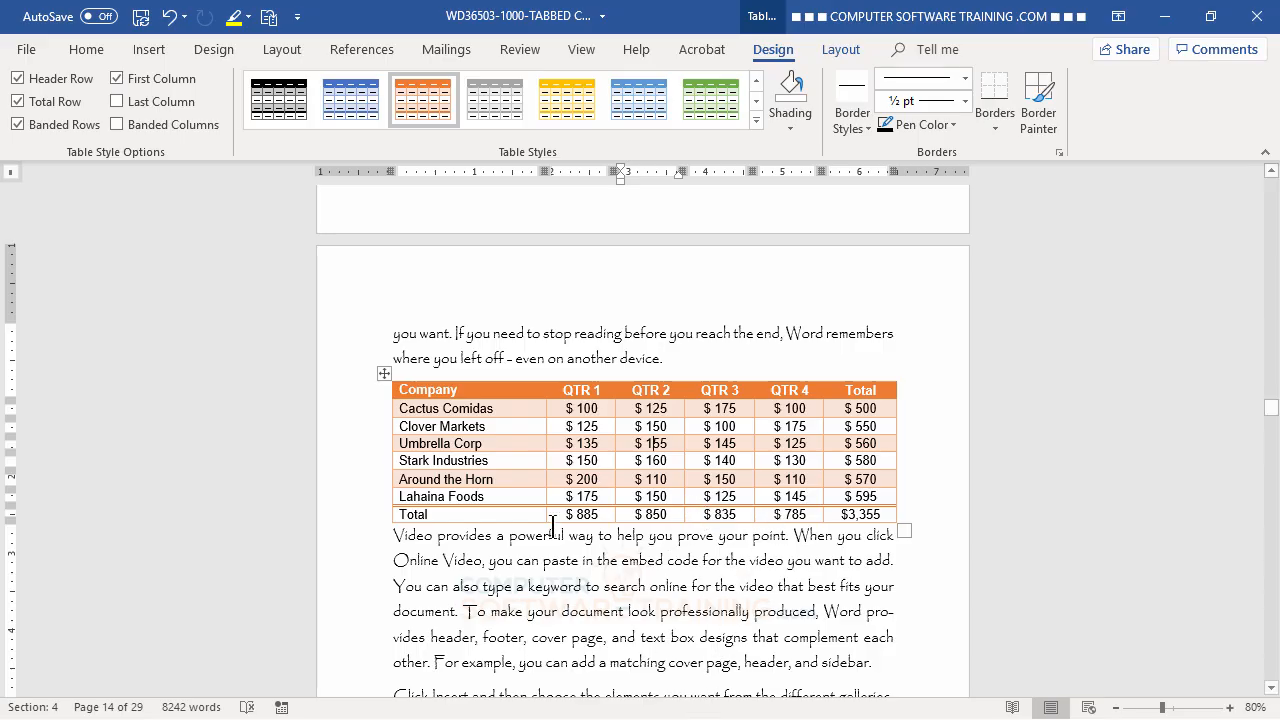
Try the Last Column and Banded Columns style options on the company table, turning each back off
{"action": "left_click", "coordinate": [118, 103]}
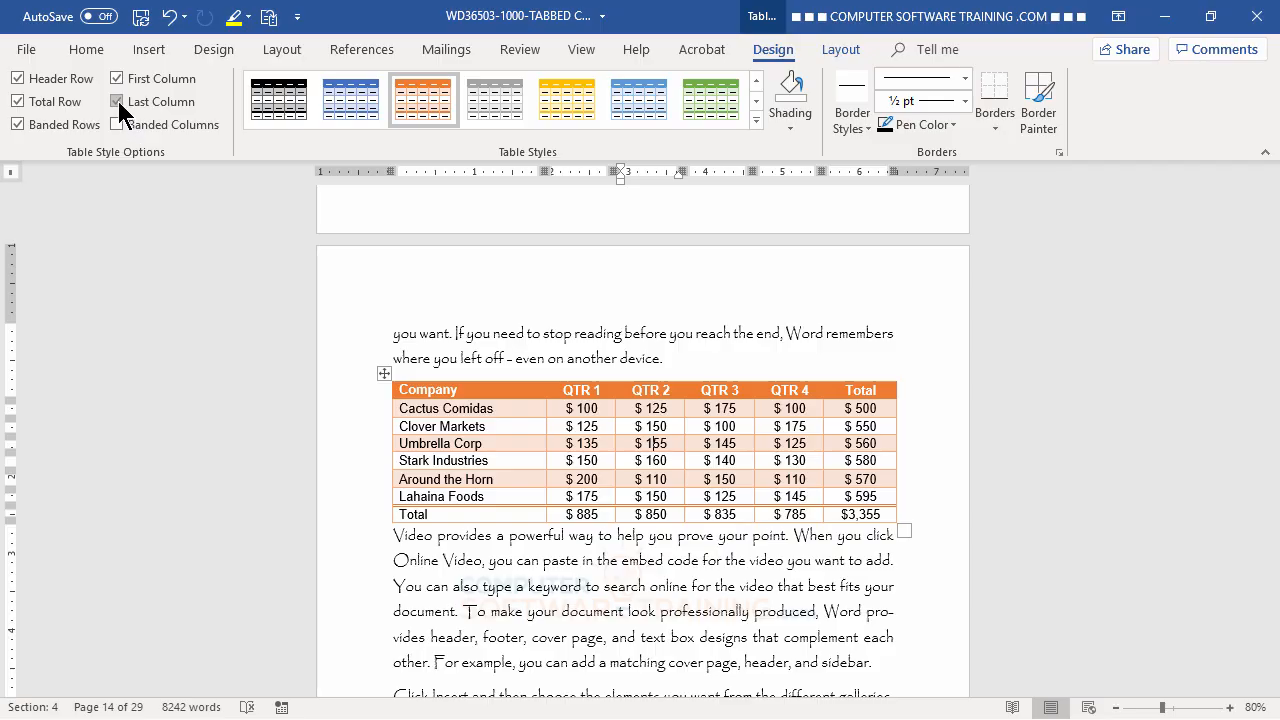
{"action": "left_click", "coordinate": [118, 102]}
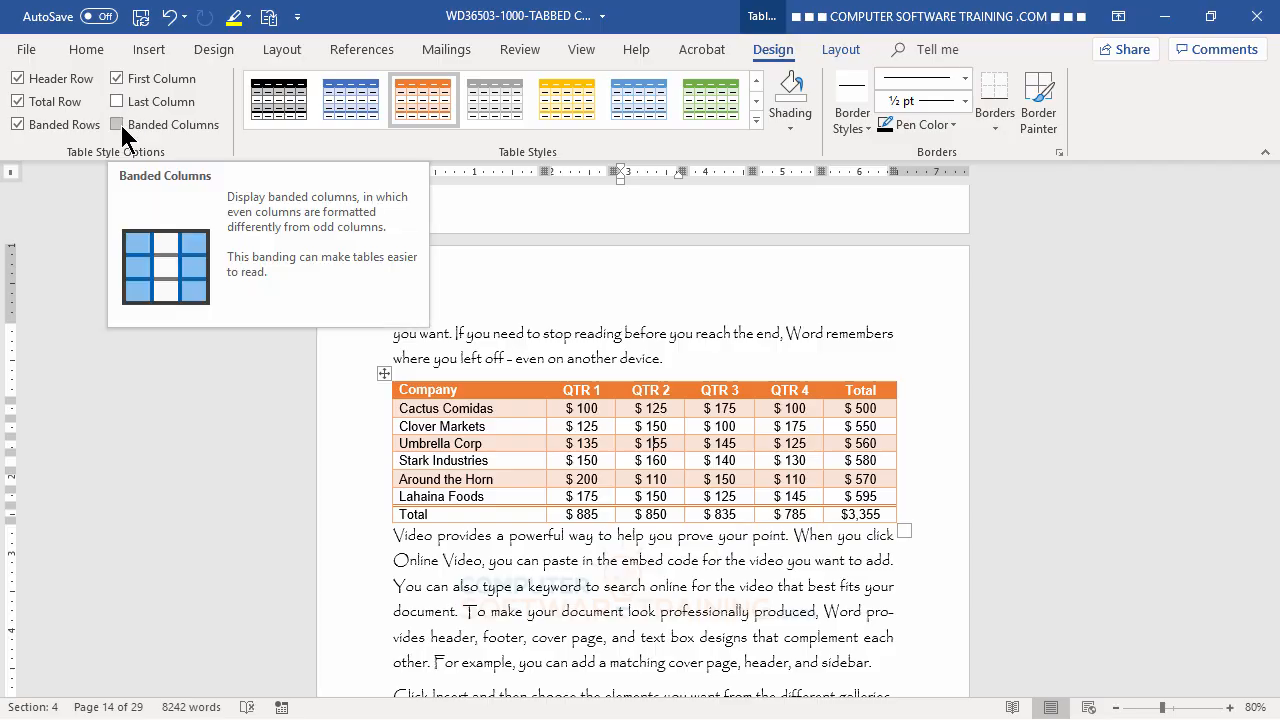
{"action": "left_click", "coordinate": [119, 121]}
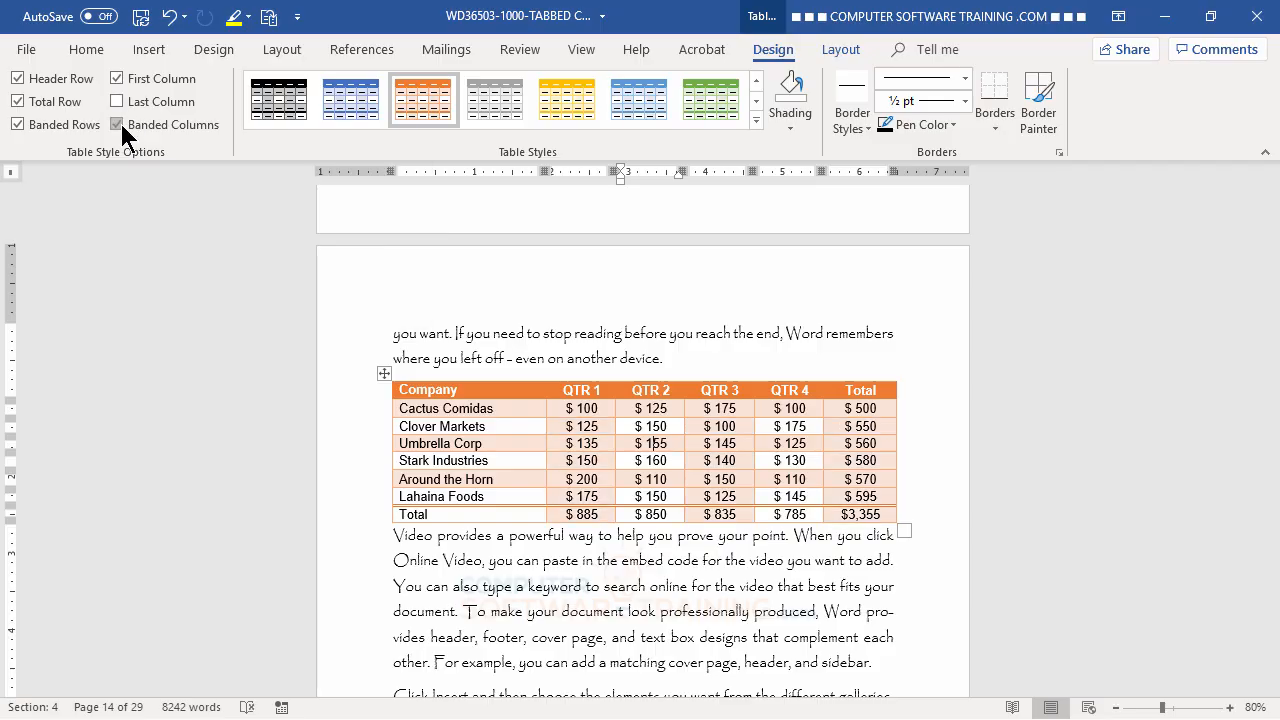
{"action": "left_click", "coordinate": [121, 126]}
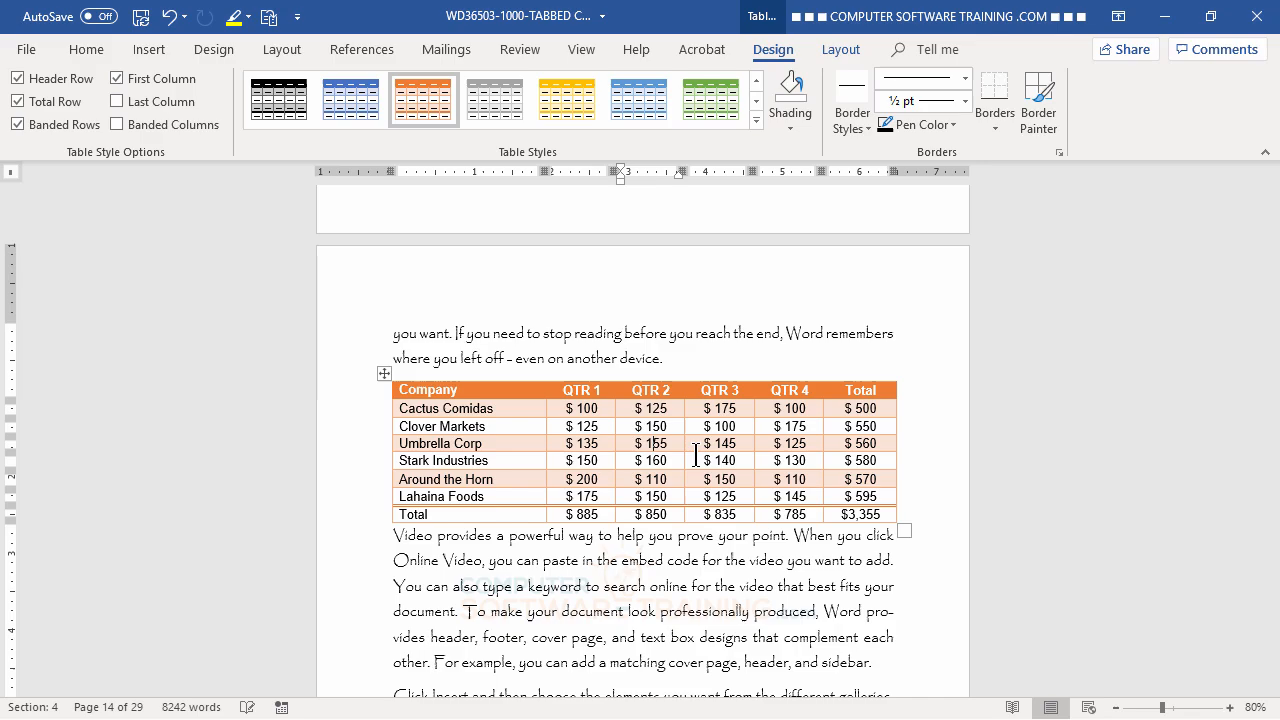
Increase the height of the Total row slightly by moving its bottom border down
{"action": "left_click", "coordinate": [787, 568]}
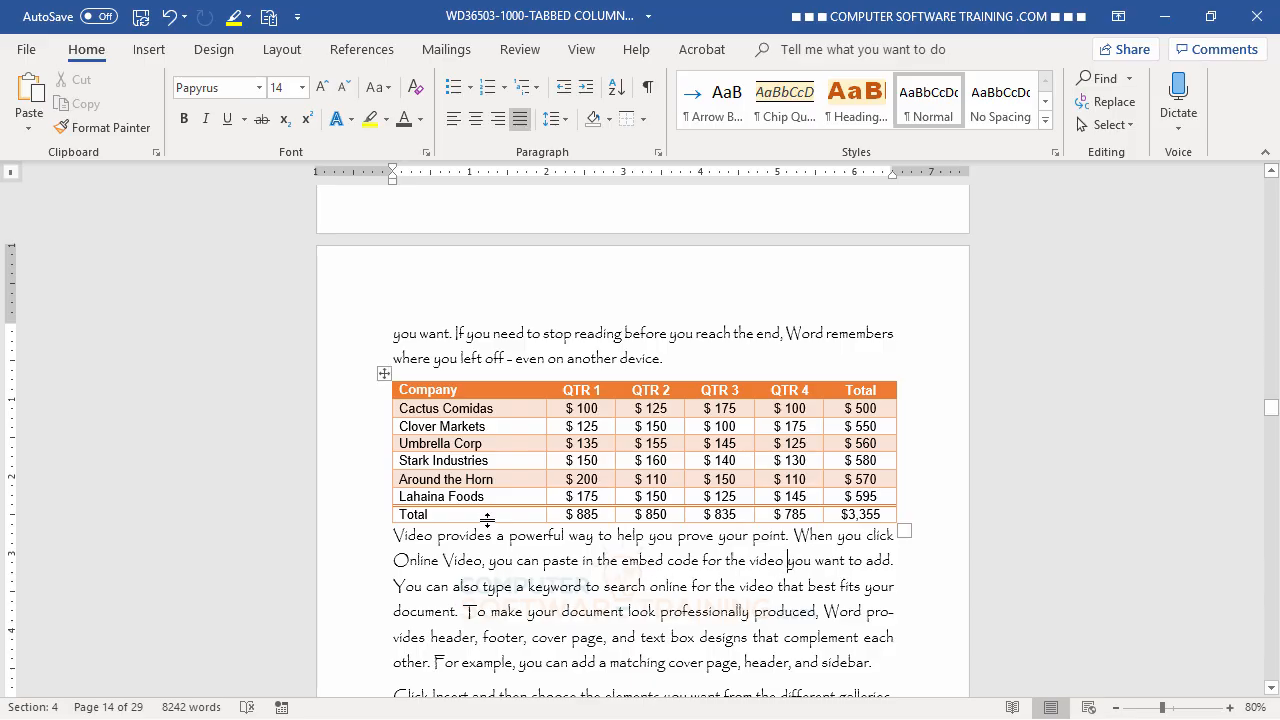
{"action": "left_click_drag", "start_coordinate": [488, 519], "coordinate": [485, 528]}
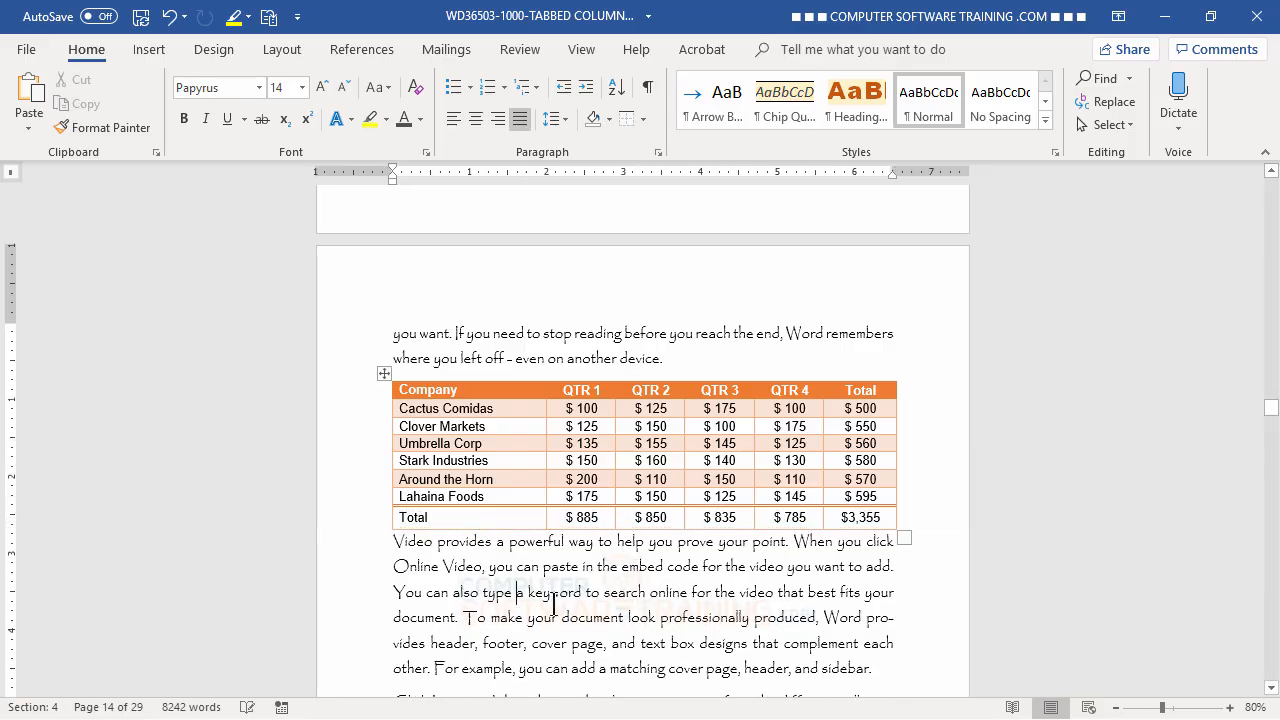